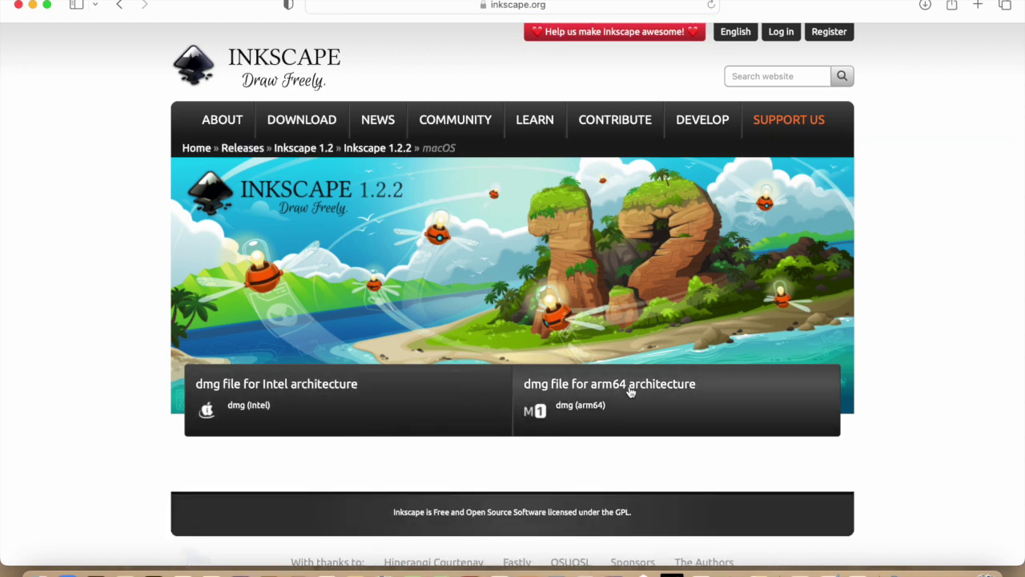
Step: Download the arm64 disk image of Inkscape 1.2.2 and open it from the Downloads folder
{"action": "left_click", "coordinate": [582, 405]}
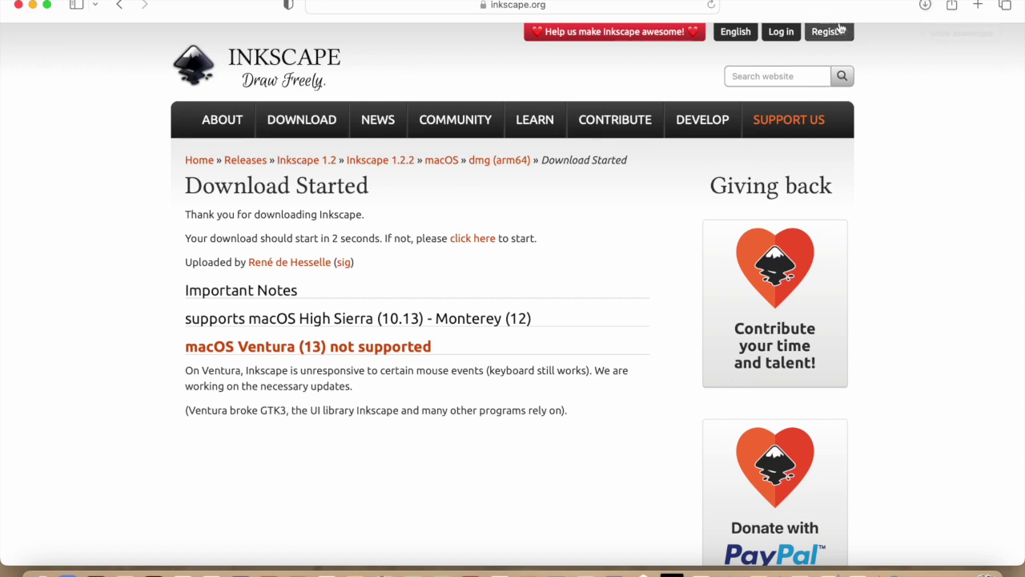
{"action": "left_click", "coordinate": [38, 571]}
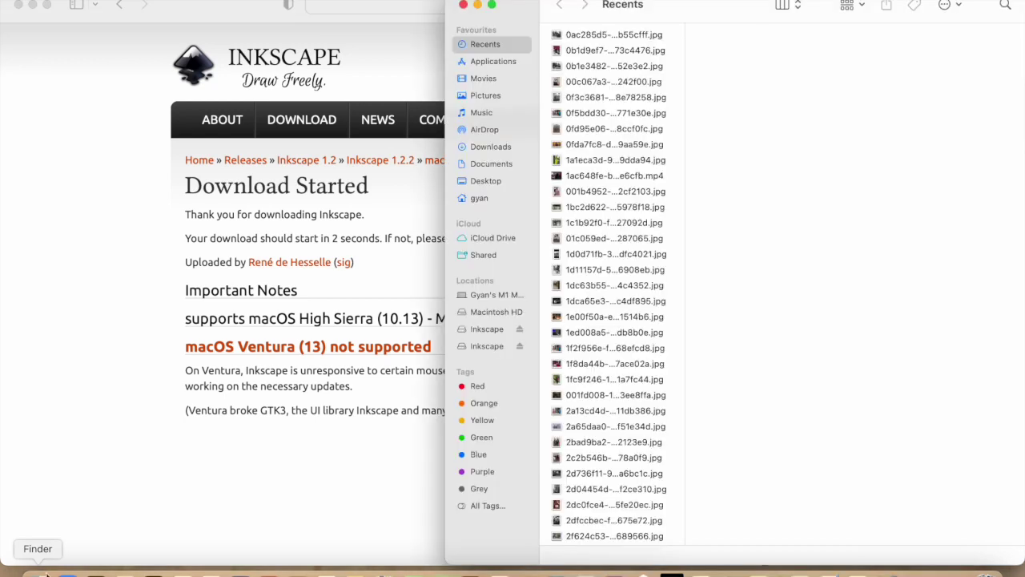
{"action": "left_click", "coordinate": [499, 149]}
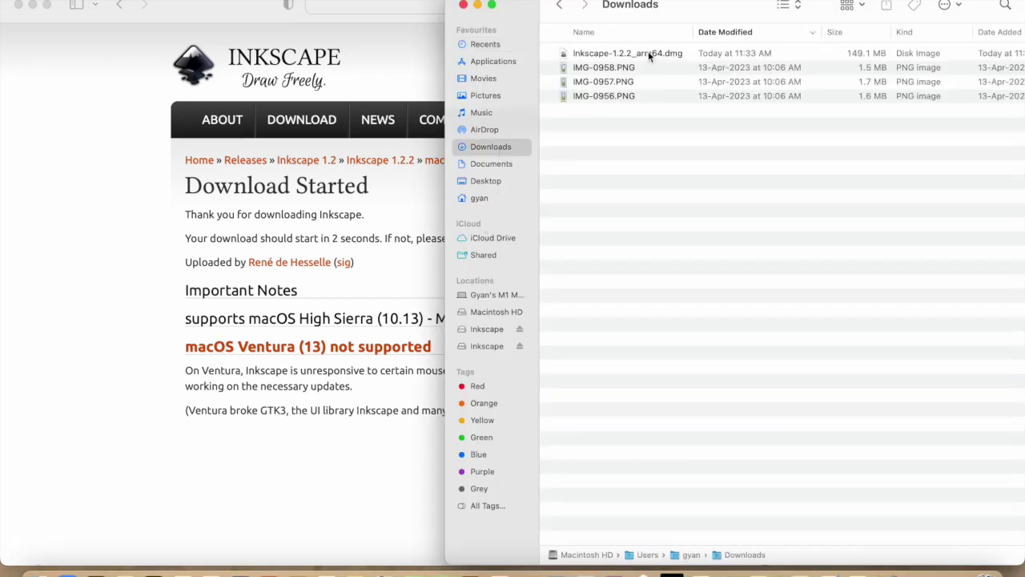
{"action": "left_click", "coordinate": [650, 55]}
{"action": "double_click", "coordinate": [649, 53]}
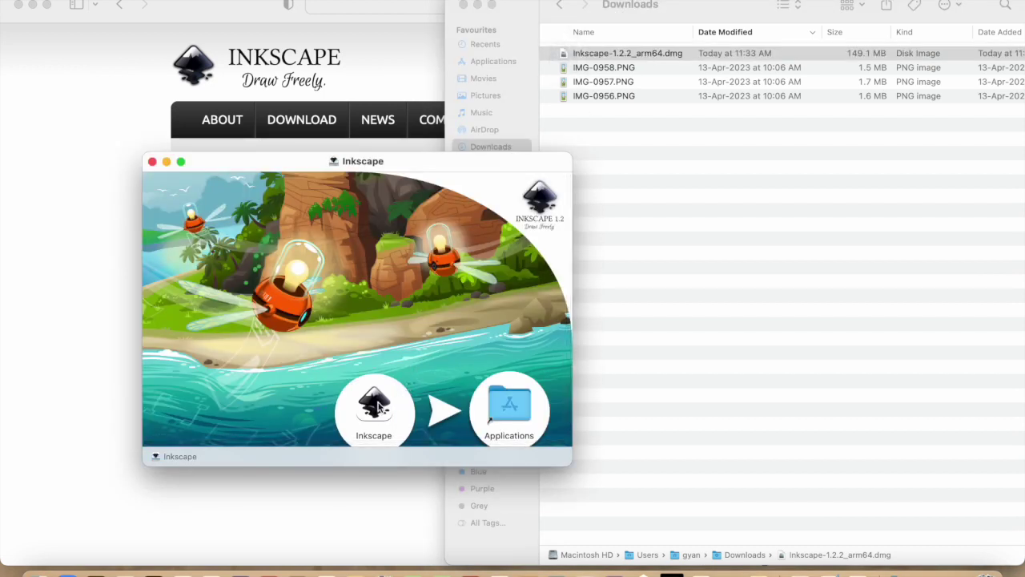
{"action": "left_click", "coordinate": [379, 407]}
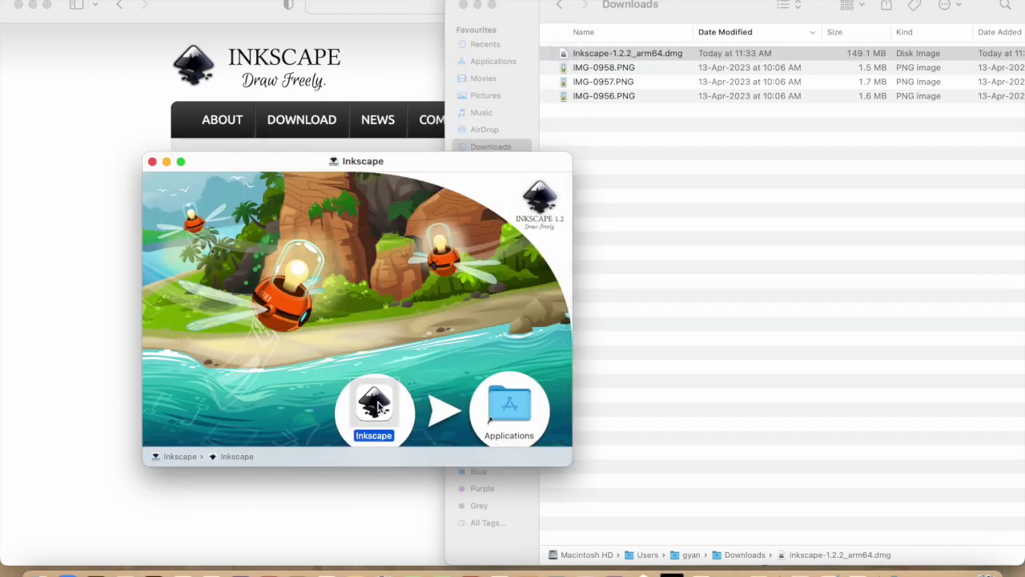
{"action": "mouse_move", "coordinate": [380, 407]}
{"action": "left_mouse_down"}
{"action": "mouse_move", "coordinate": [432, 381]}
{"action": "mouse_move", "coordinate": [475, 390]}
{"action": "mouse_move", "coordinate": [373, 402]}
{"action": "left_mouse_up"}
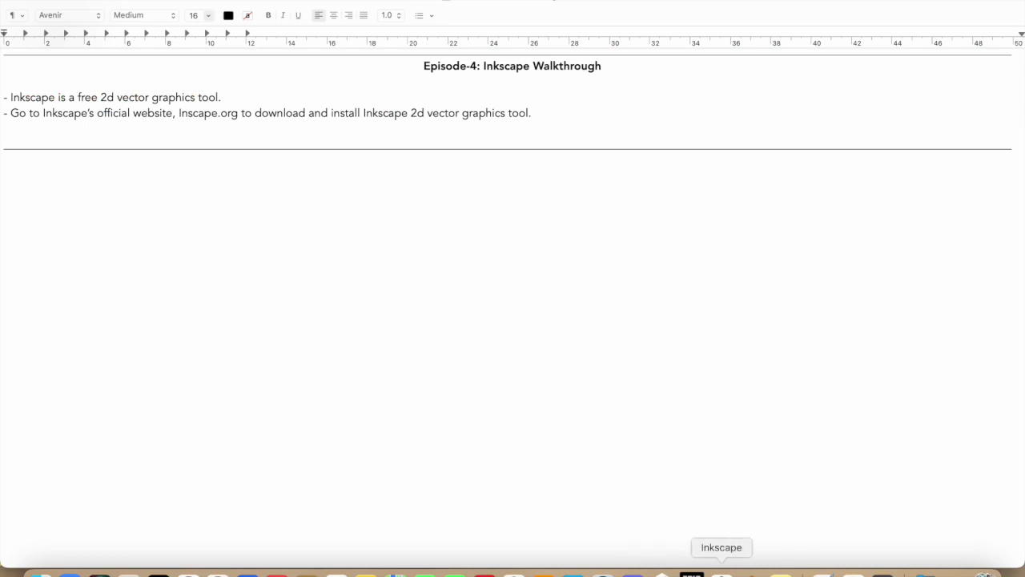
Step: Launch Inkscape in a maximized window and widen the toolbox to show its tools in several columns
{"action": "left_click", "coordinate": [721, 572]}
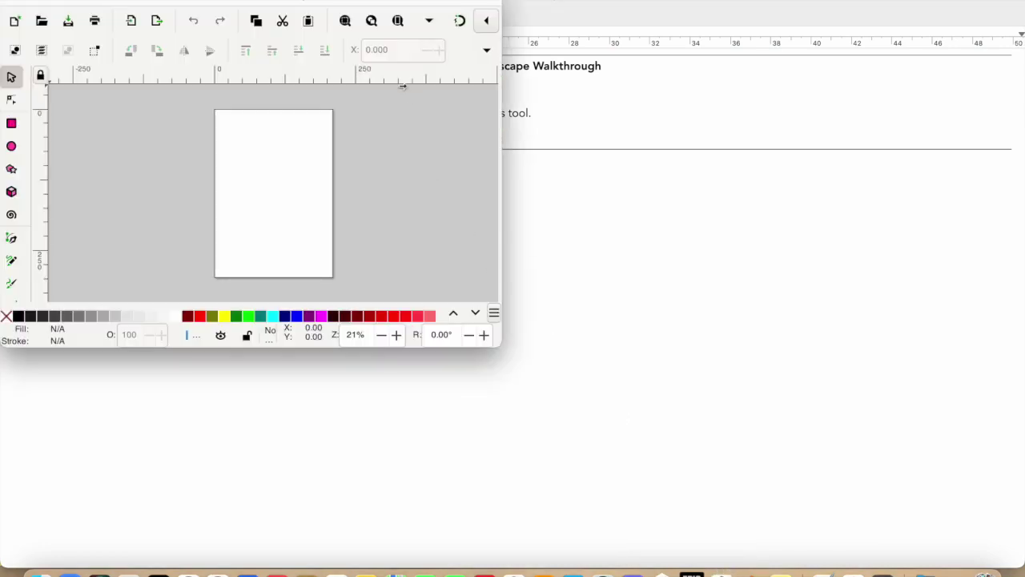
{"action": "double_click", "coordinate": [375, 1]}
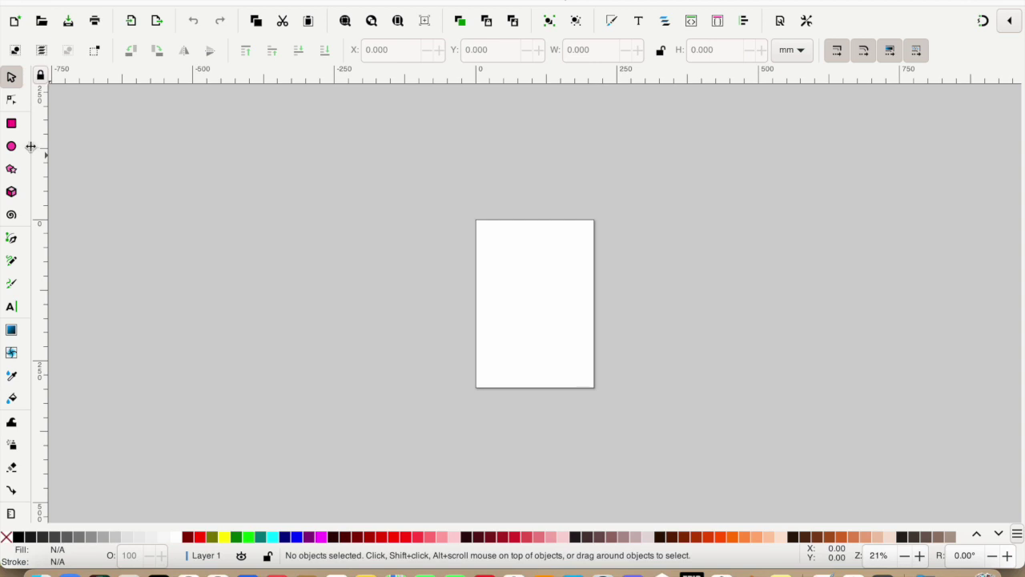
{"action": "left_click_drag", "start_coordinate": [30, 146], "coordinate": [123, 145]}
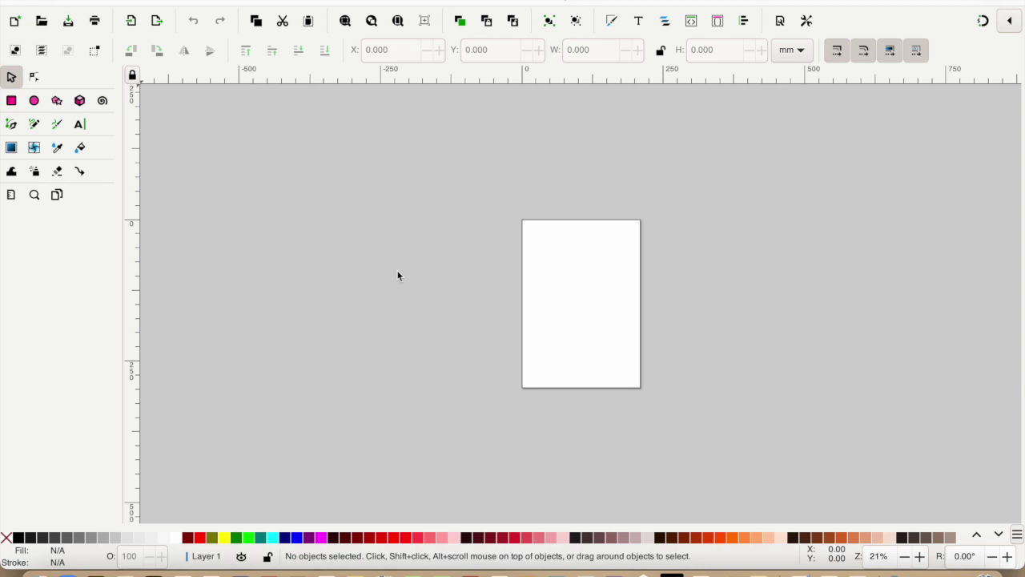
Step: Pan around the canvas in all directions and zoom out and back in to view the blank page
{"action": "scroll", "coordinate": [397, 275], "scroll_direction": "left", "scroll_amount": 8}
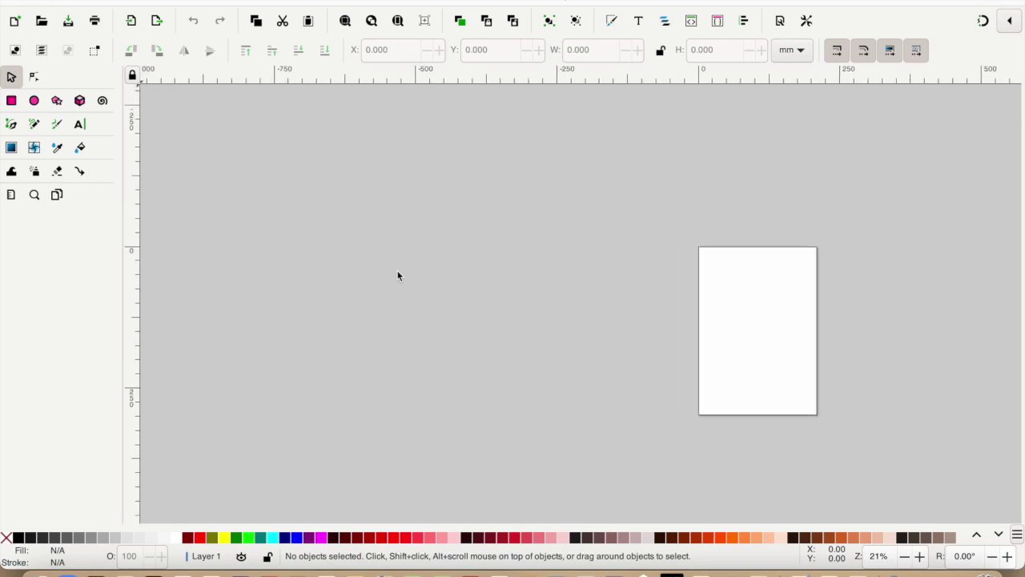
{"action": "scroll", "coordinate": [397, 275], "scroll_direction": "right", "scroll_amount": 7}
{"action": "scroll", "coordinate": [397, 276], "scroll_direction": "down", "scroll_amount": 3}
{"action": "scroll", "coordinate": [397, 276], "scroll_direction": "up", "scroll_amount": 5}
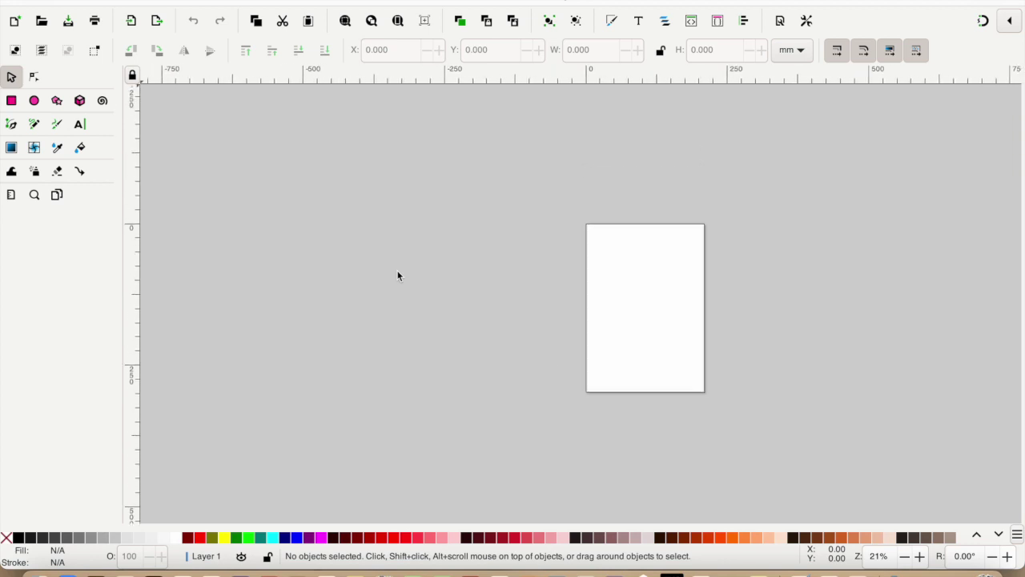
{"action": "scroll", "coordinate": [397, 275], "scroll_direction": "down", "scroll_amount": 4}
{"action": "scroll", "coordinate": [397, 276], "scroll_direction": "down", "scroll_amount": 1}
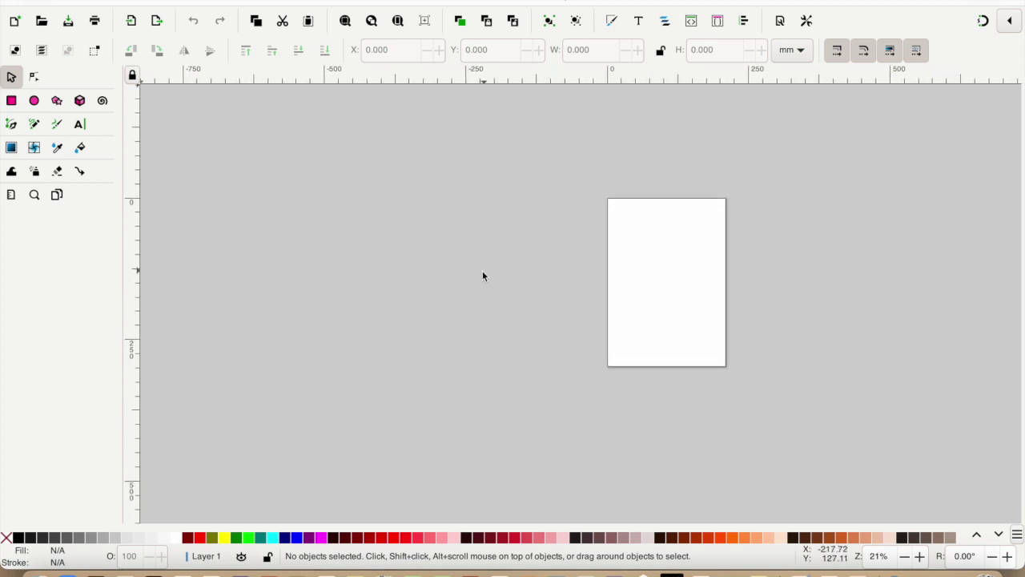
{"action": "scroll", "coordinate": [470, 279], "scroll_direction": "down", "scroll_amount": 3, "text": "ctrl"}
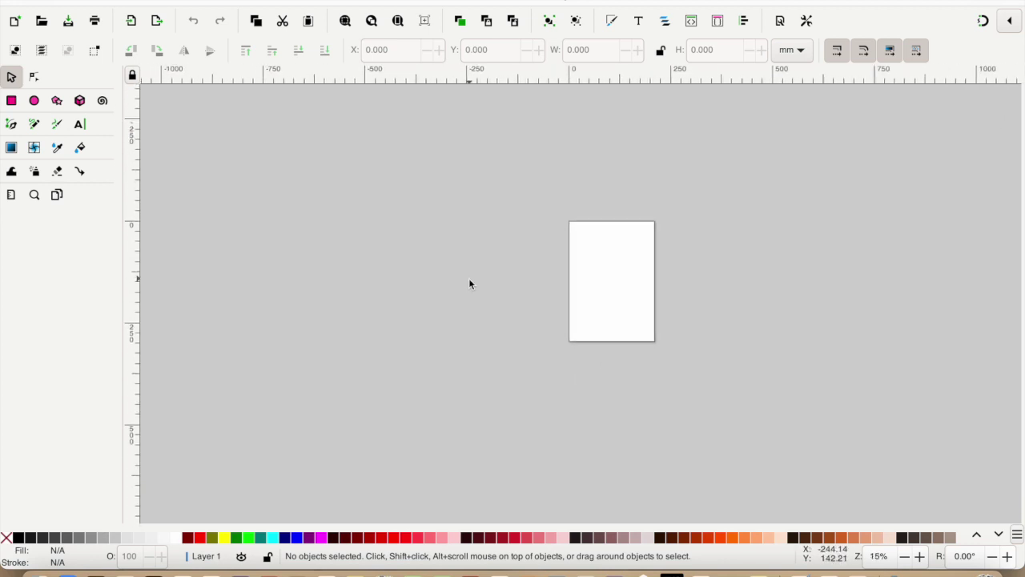
{"action": "scroll", "coordinate": [469, 282], "scroll_direction": "up", "scroll_amount": 4, "text": "ctrl"}
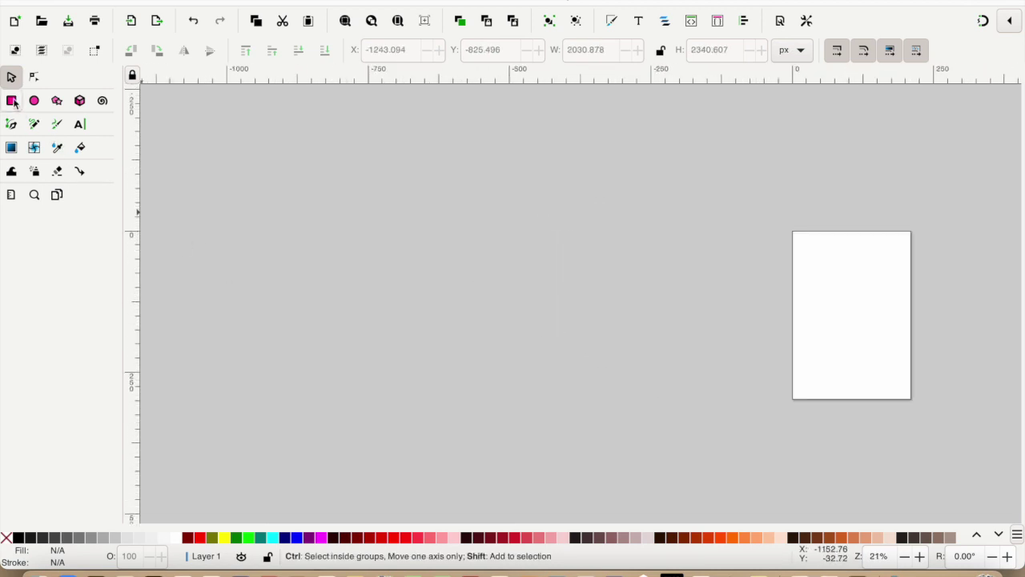
Step: Draw a rectangle about 258 × 98 mm well left of the page and place a square about 141 mm wide below it
{"action": "left_click", "coordinate": [12, 101]}
{"action": "mouse_move", "coordinate": [183, 115]}
{"action": "left_mouse_down"}
{"action": "mouse_move", "coordinate": [184, 152]}
{"action": "mouse_move", "coordinate": [330, 170]}
{"action": "left_mouse_up"}
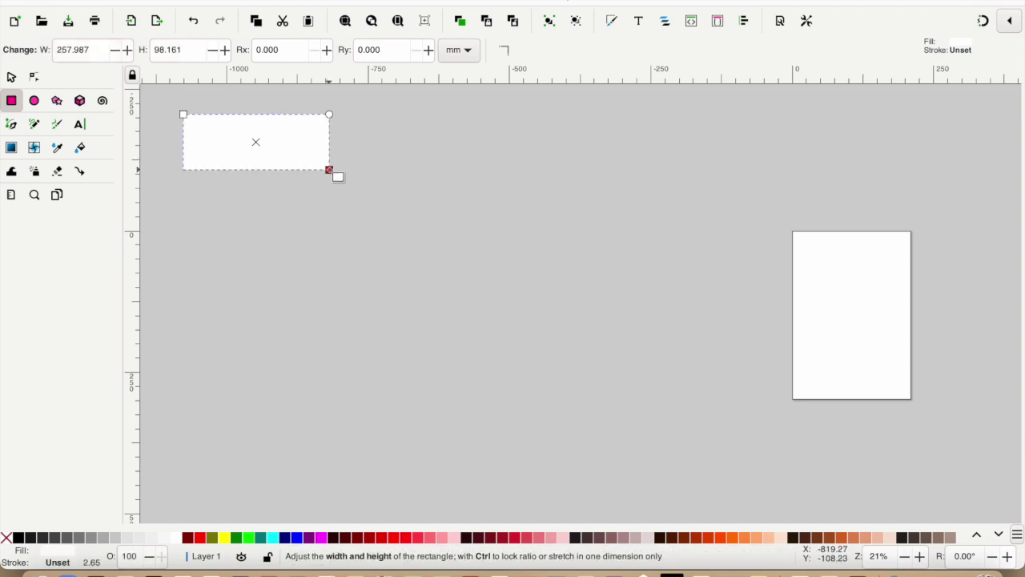
{"action": "key", "text": "shift"}
{"action": "key", "text": "ctrl"}
{"action": "left_click_drag", "start_coordinate": [183, 203], "coordinate": [223, 243]}
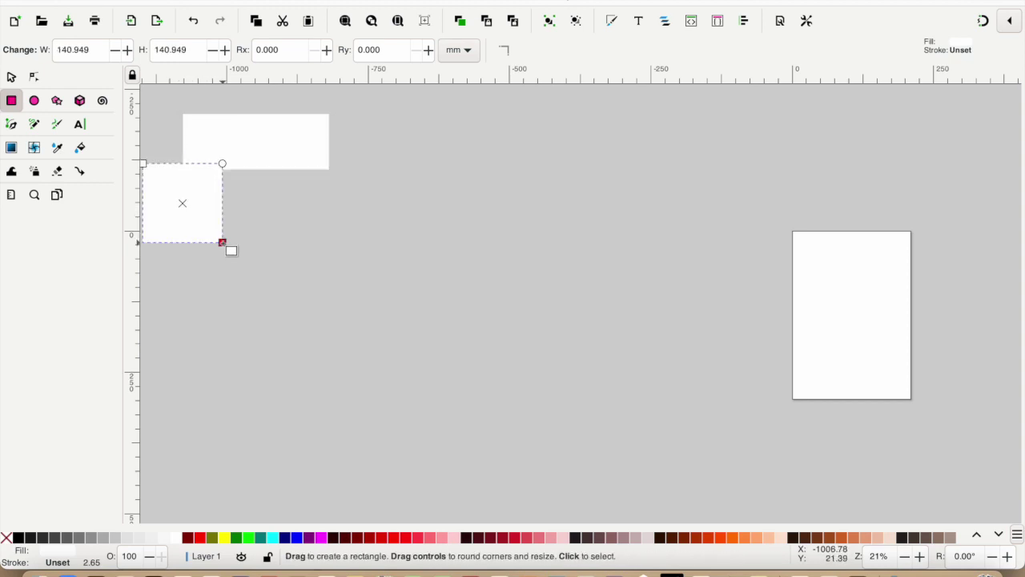
{"action": "left_click", "coordinate": [12, 78]}
{"action": "left_click_drag", "start_coordinate": [183, 199], "coordinate": [224, 237]}
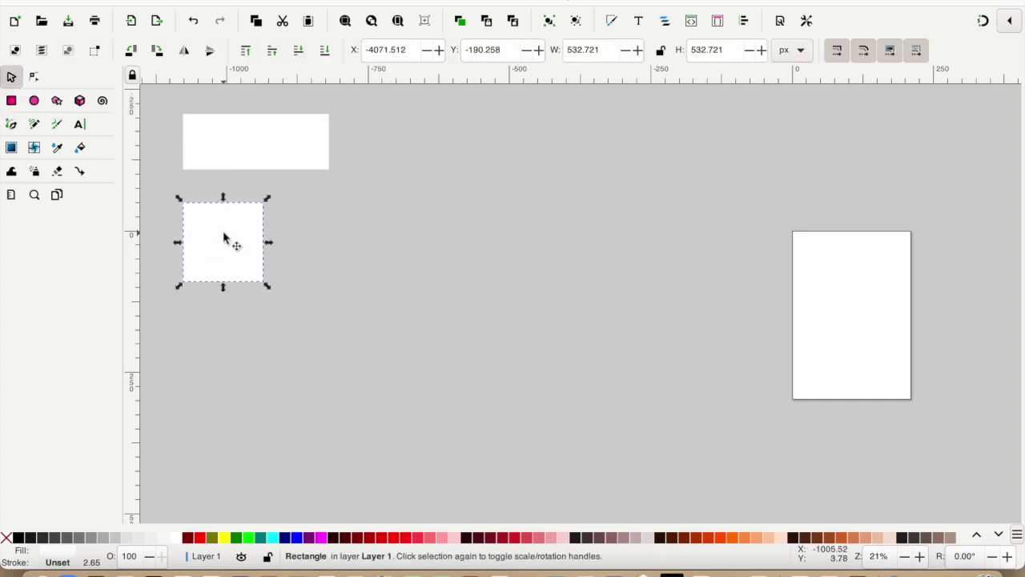
Step: Draw an ellipse with radii about 113 × 50 mm below the square and place a circle of about 72 mm radius beside it
{"action": "left_click", "coordinate": [34, 102]}
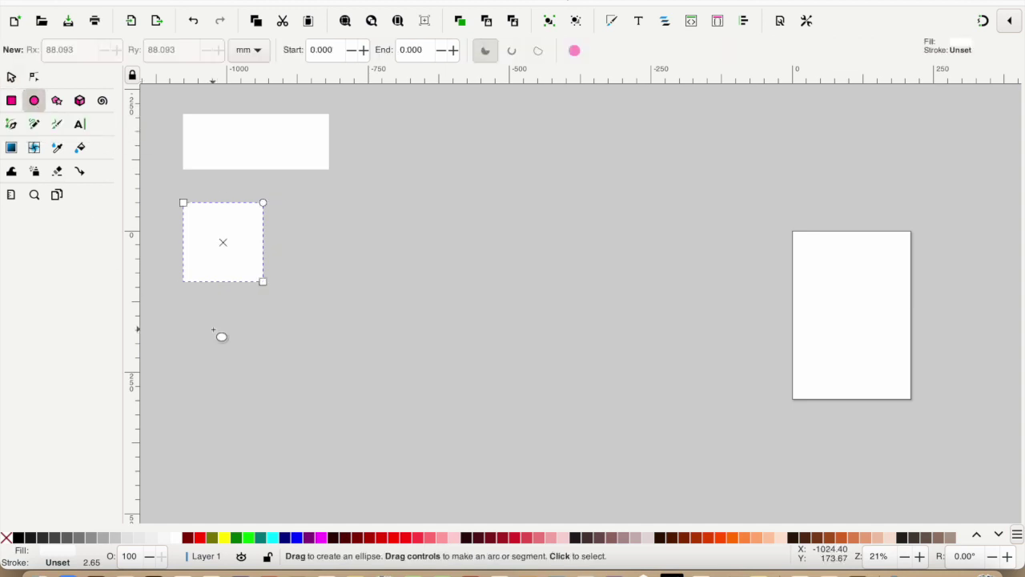
{"action": "left_click_drag", "start_coordinate": [191, 369], "coordinate": [320, 425]}
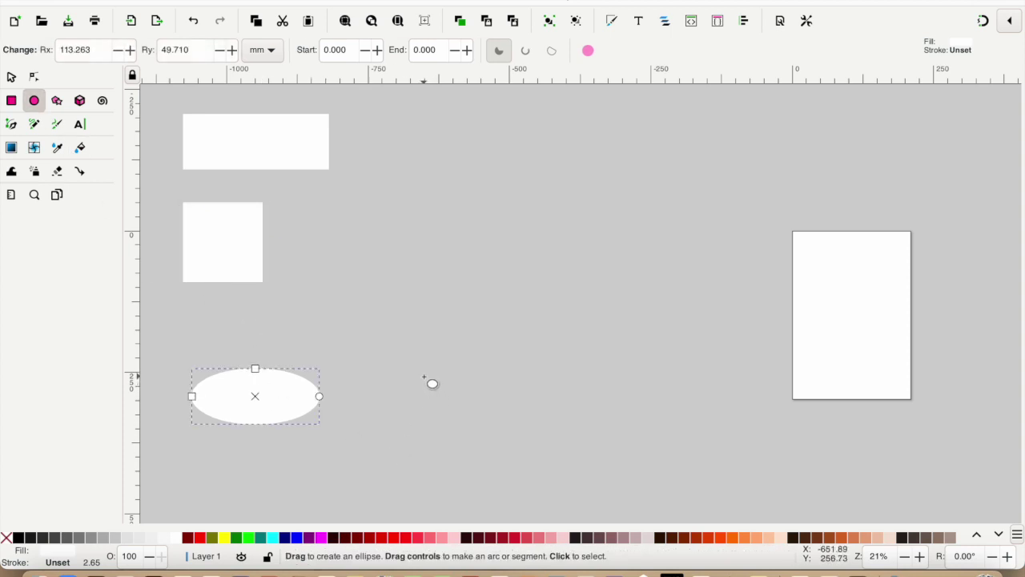
{"action": "key", "text": "shift"}
{"action": "key", "text": "ctrl"}
{"action": "left_click_drag", "start_coordinate": [461, 373], "coordinate": [501, 423]}
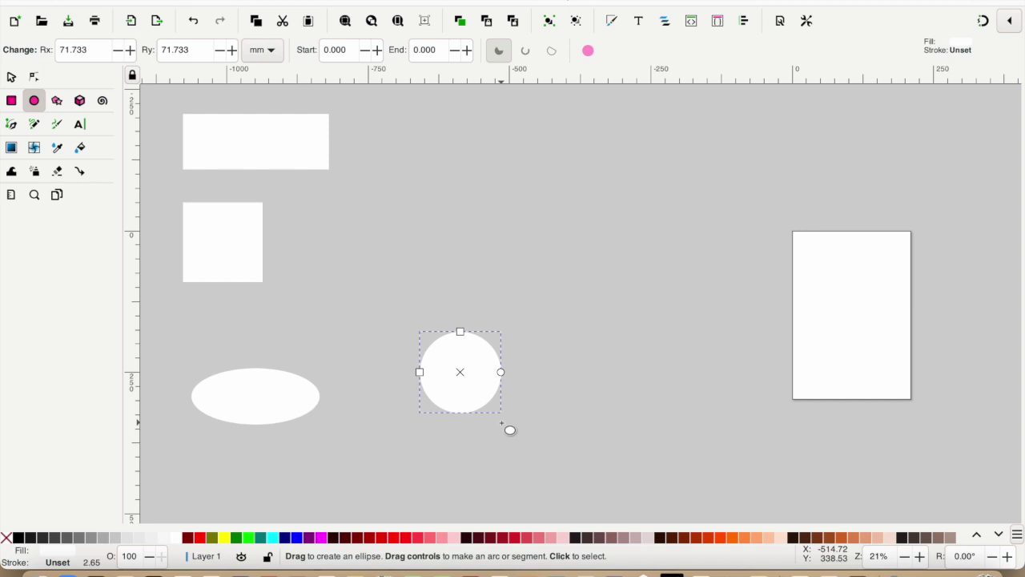
{"action": "left_click", "coordinate": [11, 76]}
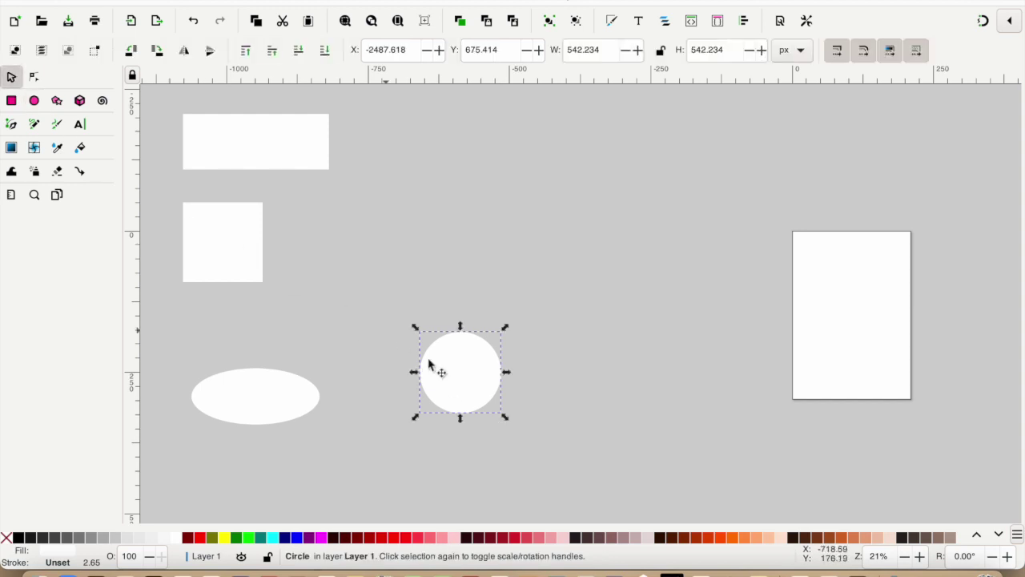
{"action": "left_click_drag", "start_coordinate": [464, 382], "coordinate": [421, 397]}
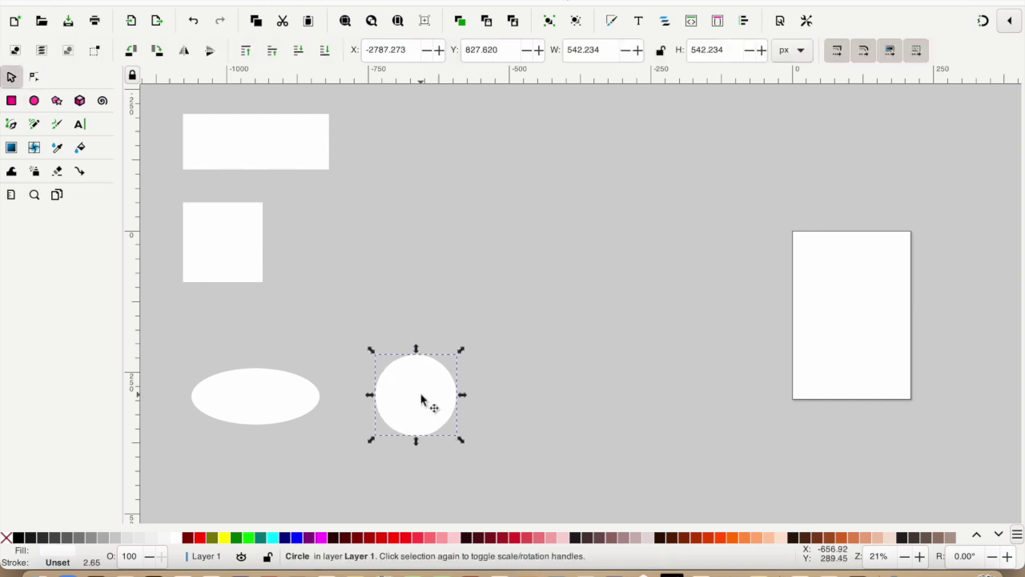
Step: Draw a six-corner polygon right of the rectangle, followed by a six-corner star with spoke ratio 0.350 beside it
{"action": "scroll", "coordinate": [545, 398], "scroll_direction": "down", "scroll_amount": 2}
{"action": "scroll", "coordinate": [546, 398], "scroll_direction": "right", "scroll_amount": 2}
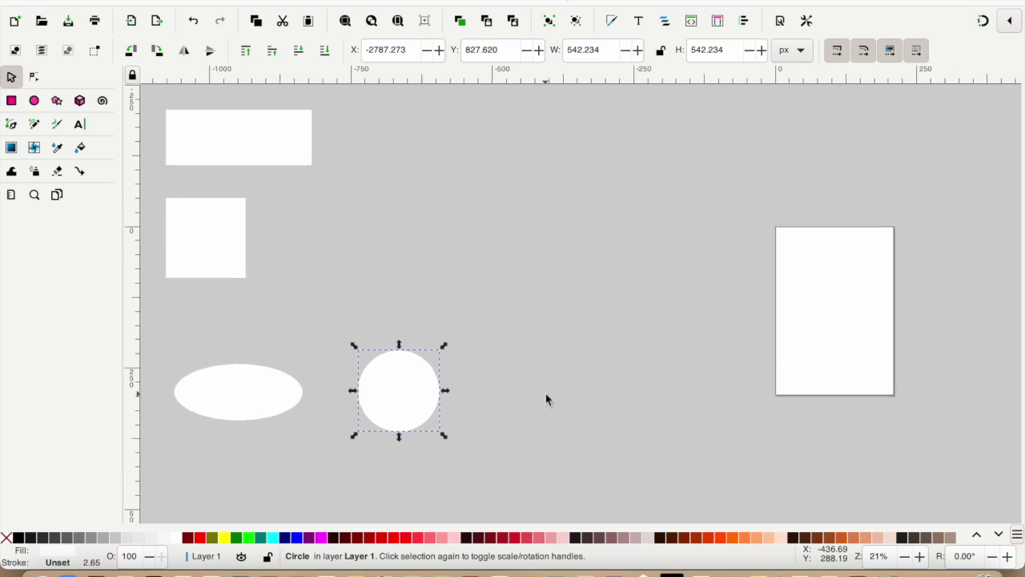
{"action": "left_click", "coordinate": [58, 103]}
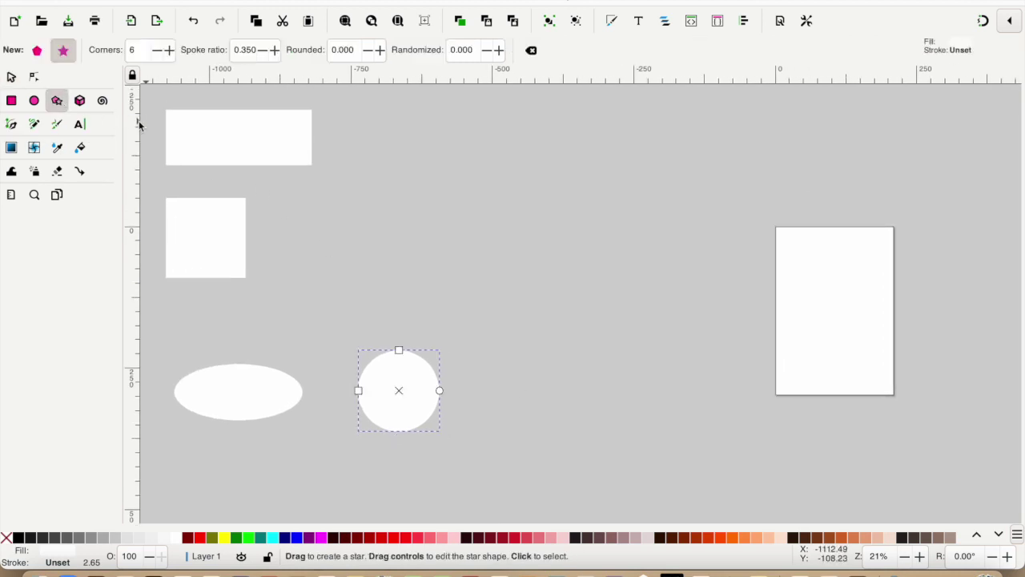
{"action": "left_click", "coordinate": [37, 51]}
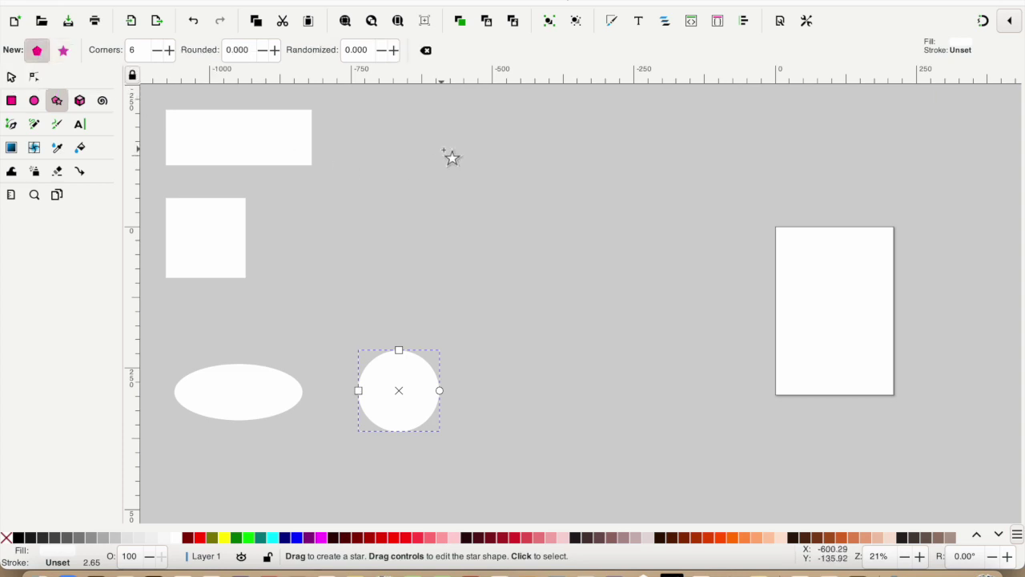
{"action": "left_click_drag", "start_coordinate": [443, 149], "coordinate": [475, 176]}
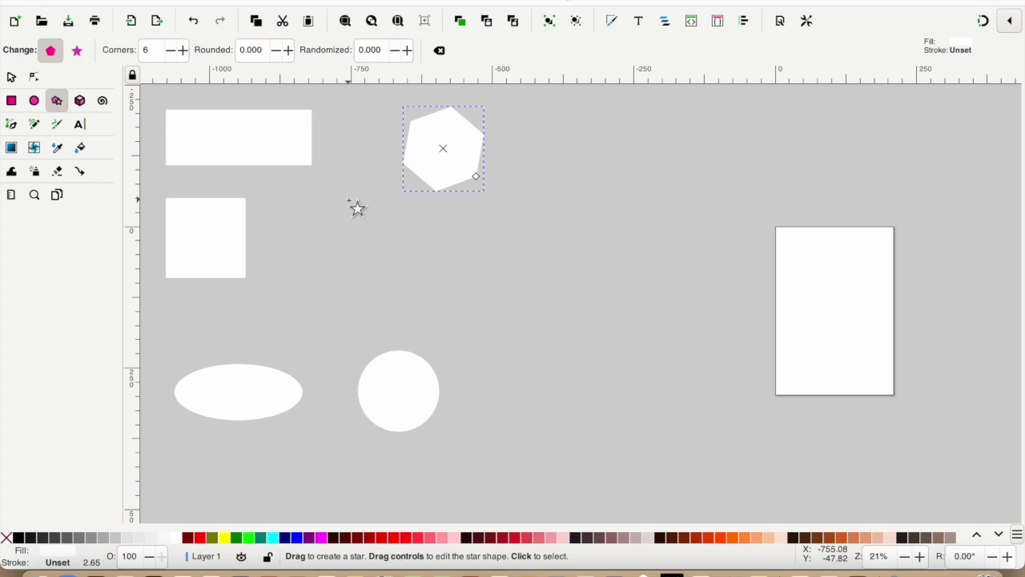
{"action": "left_click", "coordinate": [80, 53]}
{"action": "left_click_drag", "start_coordinate": [600, 129], "coordinate": [635, 169]}
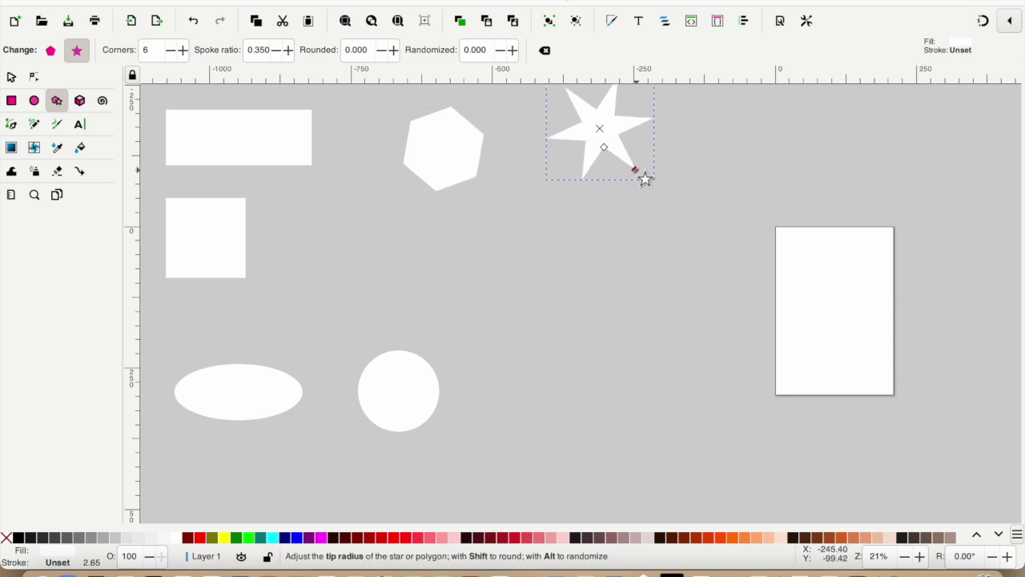
Step: Draw a 3D box right of the star and place a spiral of 3.73 turns to the right of the circle
{"action": "left_click", "coordinate": [80, 101]}
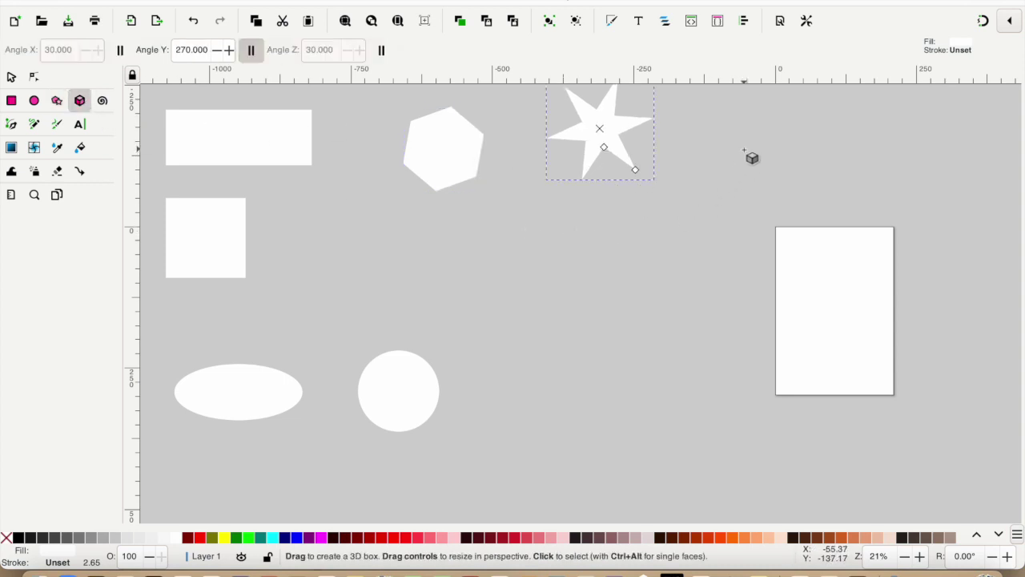
{"action": "left_click_drag", "start_coordinate": [744, 150], "coordinate": [737, 173]}
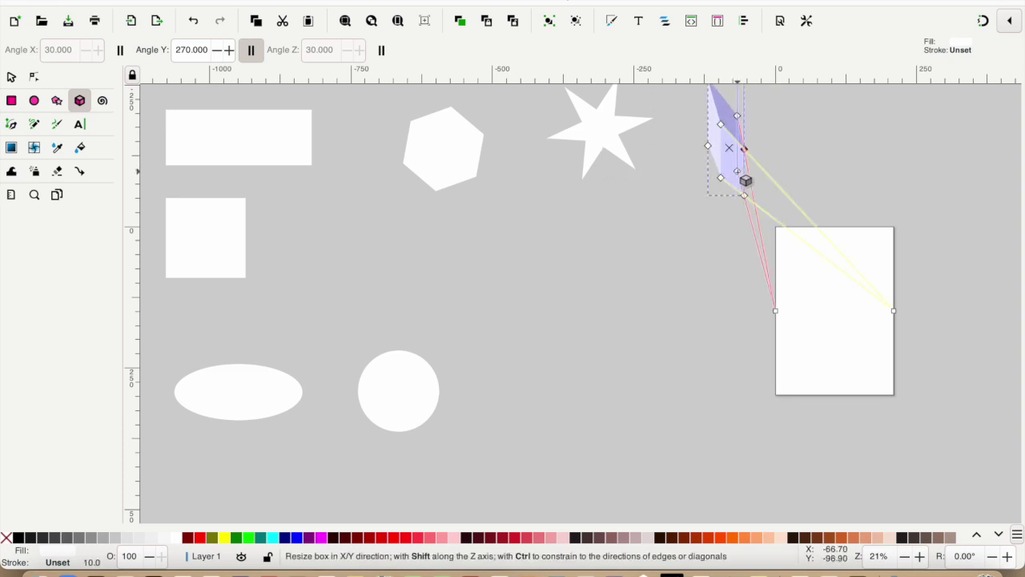
{"action": "left_click", "coordinate": [103, 101]}
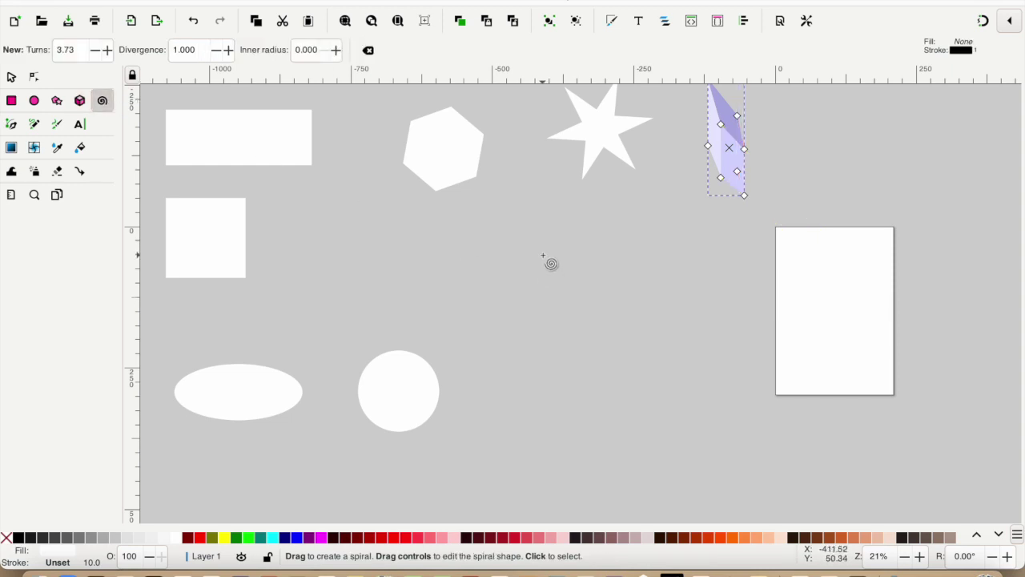
{"action": "left_click_drag", "start_coordinate": [543, 256], "coordinate": [590, 299]}
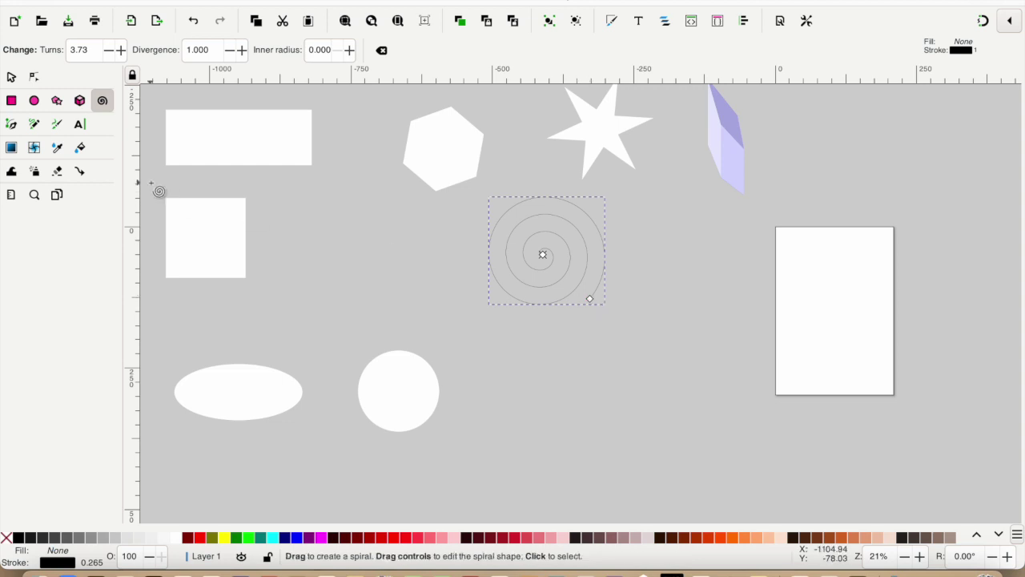
{"action": "left_click", "coordinate": [11, 77]}
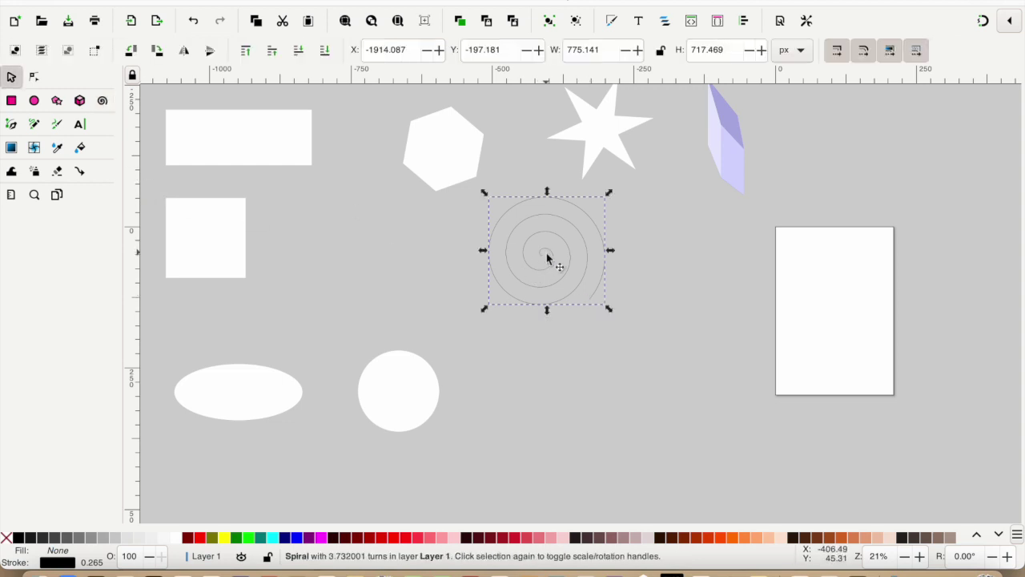
{"action": "left_click_drag", "start_coordinate": [563, 267], "coordinate": [605, 394]}
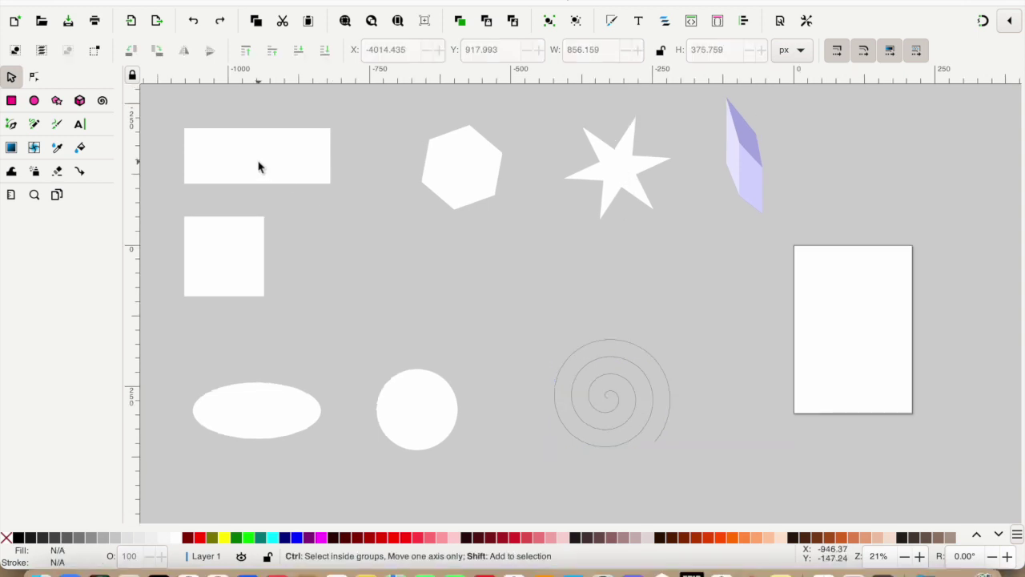
{"action": "left_click", "coordinate": [257, 166]}
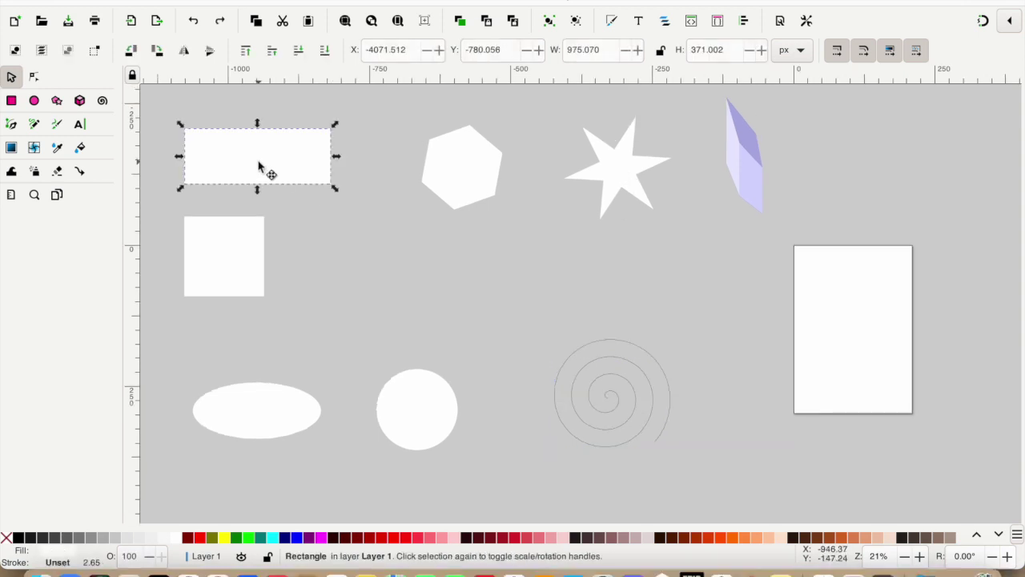
{"action": "left_click", "coordinate": [337, 211]}
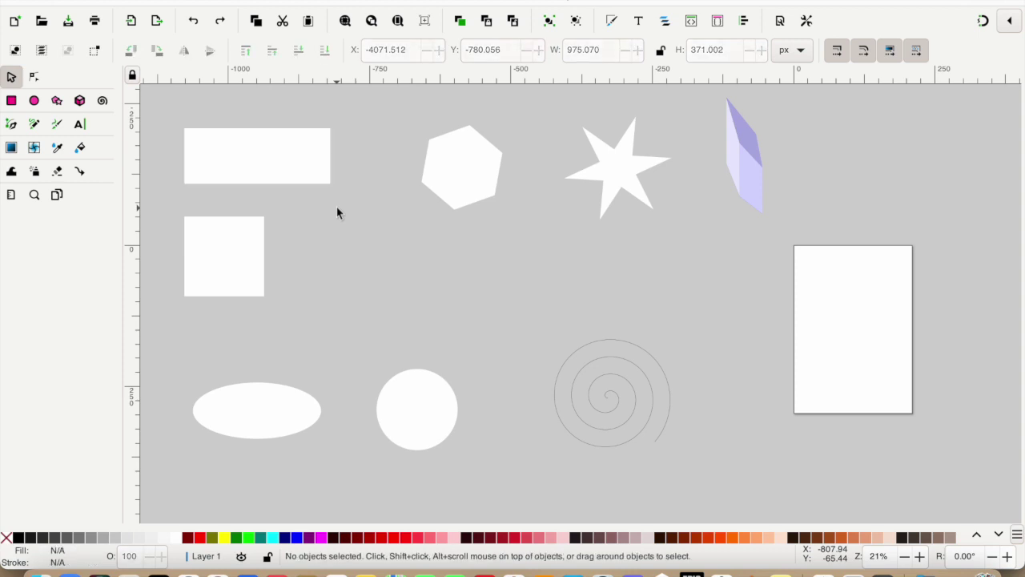
Step: Stretch the rectangle freely in width and height to about 1118 × 442 px
{"action": "left_click", "coordinate": [277, 169]}
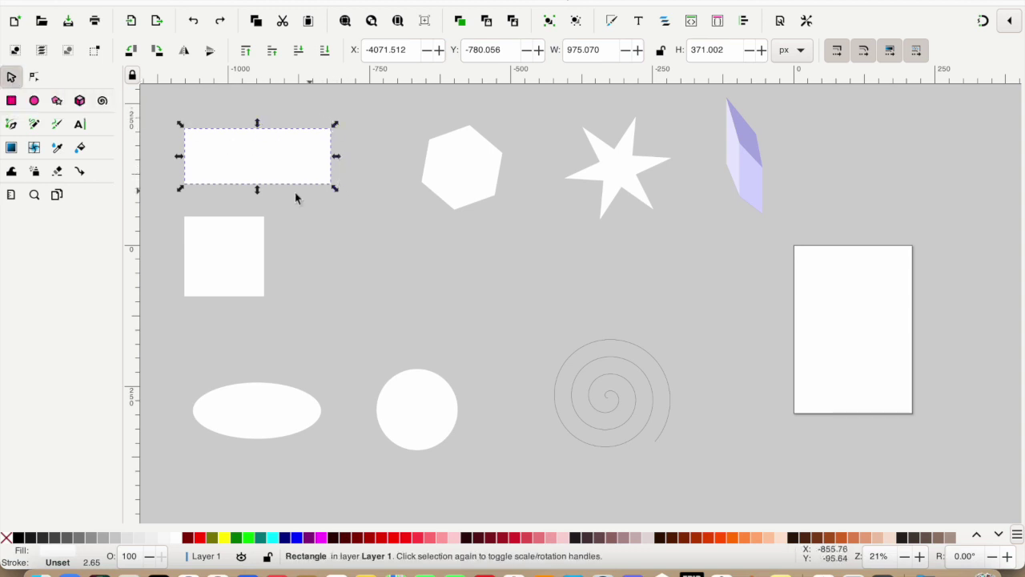
{"action": "left_click_drag", "start_coordinate": [336, 160], "coordinate": [394, 166]}
{"action": "mouse_move", "coordinate": [288, 126]}
{"action": "left_mouse_down"}
{"action": "mouse_move", "coordinate": [285, 92]}
{"action": "mouse_move", "coordinate": [283, 149]}
{"action": "mouse_move", "coordinate": [285, 117]}
{"action": "left_mouse_up"}
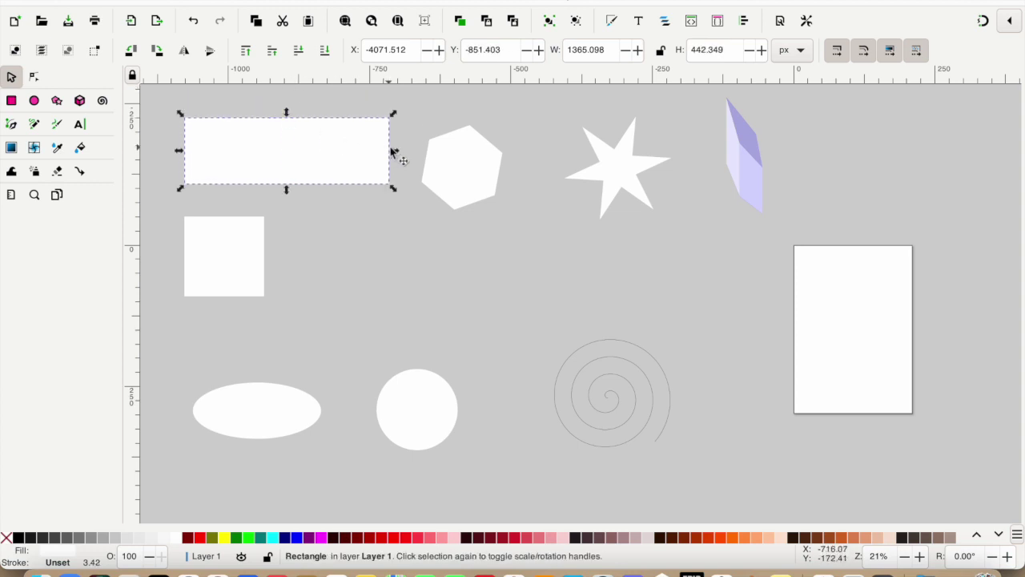
{"action": "left_click_drag", "start_coordinate": [396, 152], "coordinate": [361, 154]}
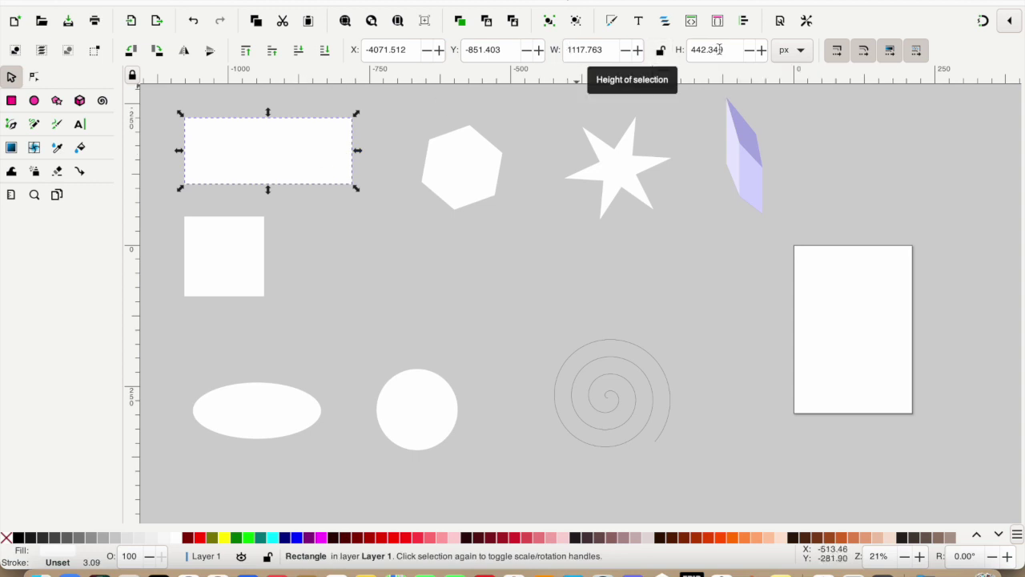
Step: Lock the width-to-height ratio, scale the rectangle to about 1308 × 518 px, and rotate it very slightly
{"action": "left_click", "coordinate": [662, 52]}
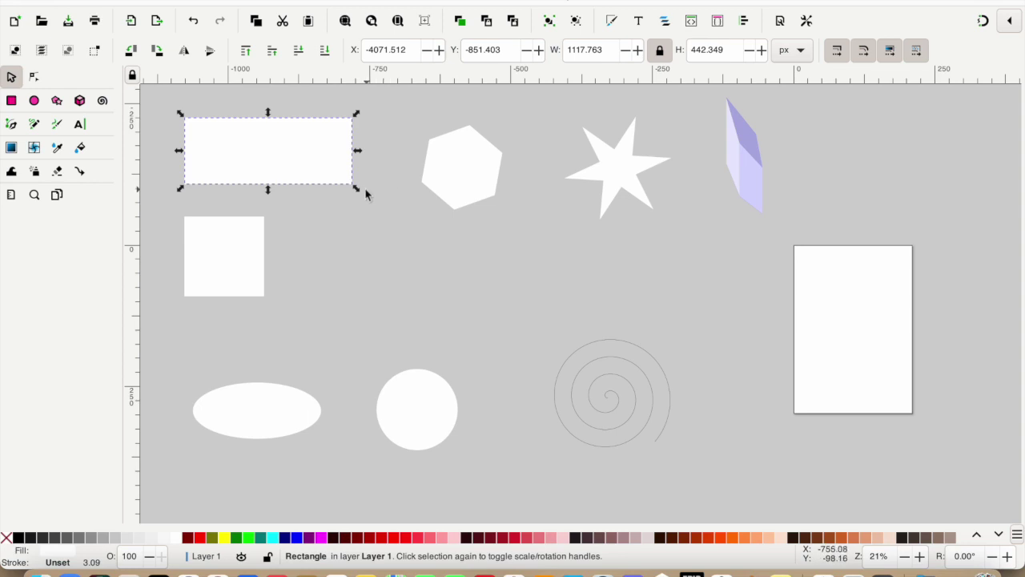
{"action": "left_click_drag", "start_coordinate": [357, 189], "coordinate": [386, 238]}
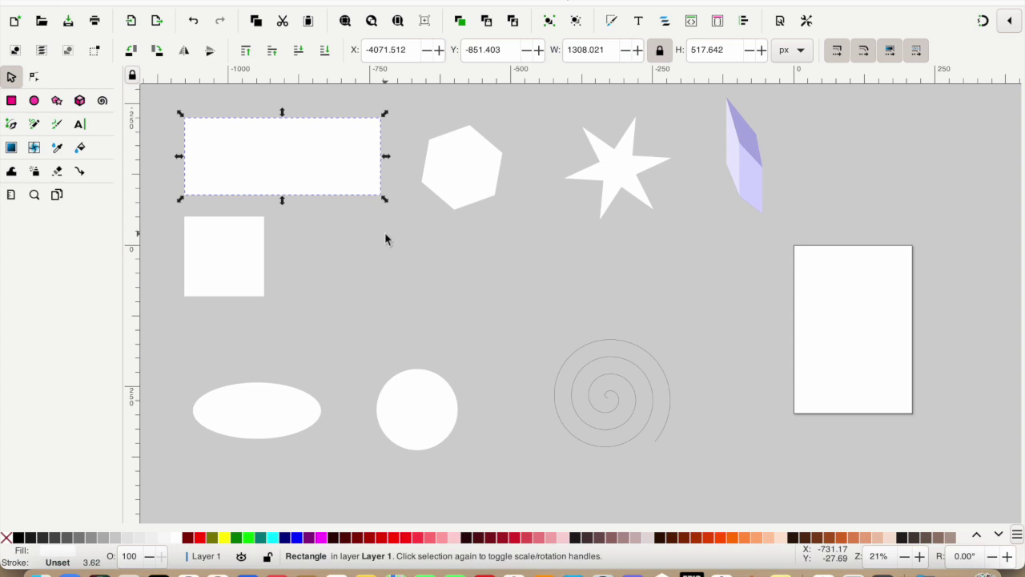
{"action": "left_click", "coordinate": [293, 166]}
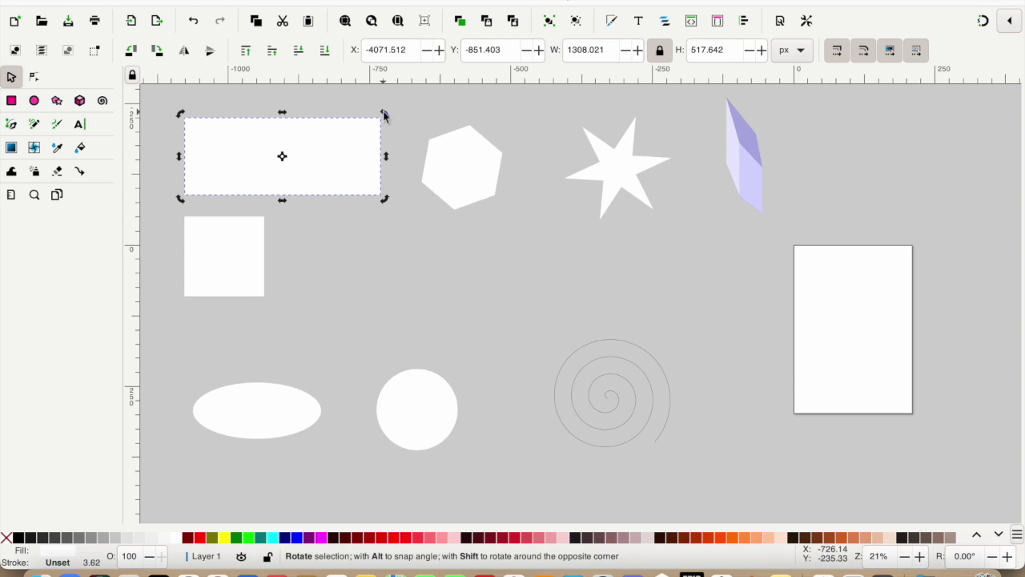
{"action": "mouse_move", "coordinate": [383, 115]}
{"action": "left_mouse_down"}
{"action": "mouse_move", "coordinate": [395, 178]}
{"action": "mouse_move", "coordinate": [382, 105]}
{"action": "mouse_move", "coordinate": [364, 85]}
{"action": "mouse_move", "coordinate": [384, 115]}
{"action": "mouse_move", "coordinate": [385, 142]}
{"action": "mouse_move", "coordinate": [385, 116]}
{"action": "left_mouse_up"}
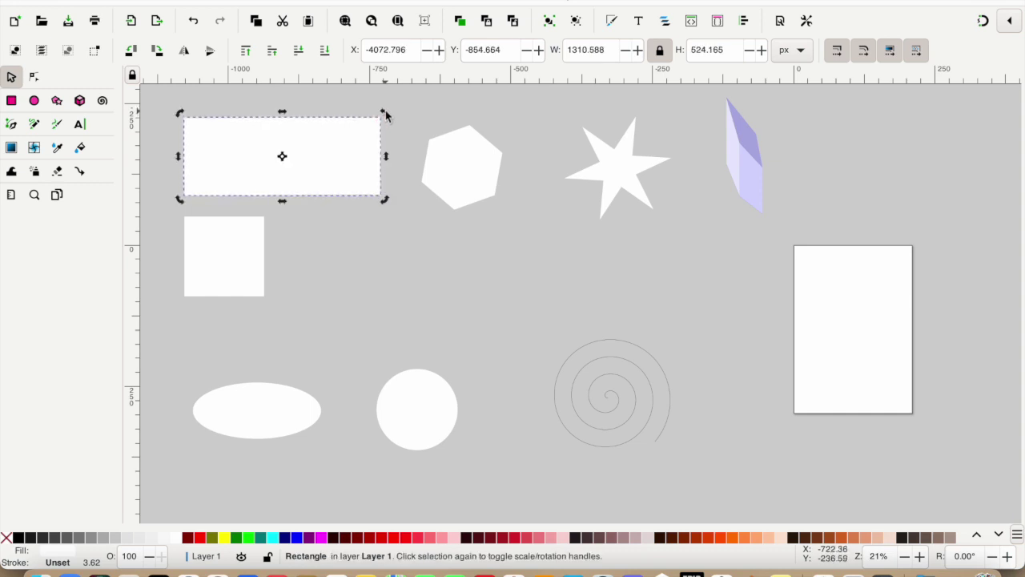
{"action": "mouse_move", "coordinate": [389, 160]}
{"action": "left_mouse_down"}
{"action": "mouse_move", "coordinate": [382, 206]}
{"action": "mouse_move", "coordinate": [391, 160]}
{"action": "mouse_move", "coordinate": [380, 105]}
{"action": "mouse_move", "coordinate": [380, 235]}
{"action": "mouse_move", "coordinate": [388, 150]}
{"action": "mouse_move", "coordinate": [389, 160]}
{"action": "left_mouse_up"}
{"action": "left_click", "coordinate": [336, 169]}
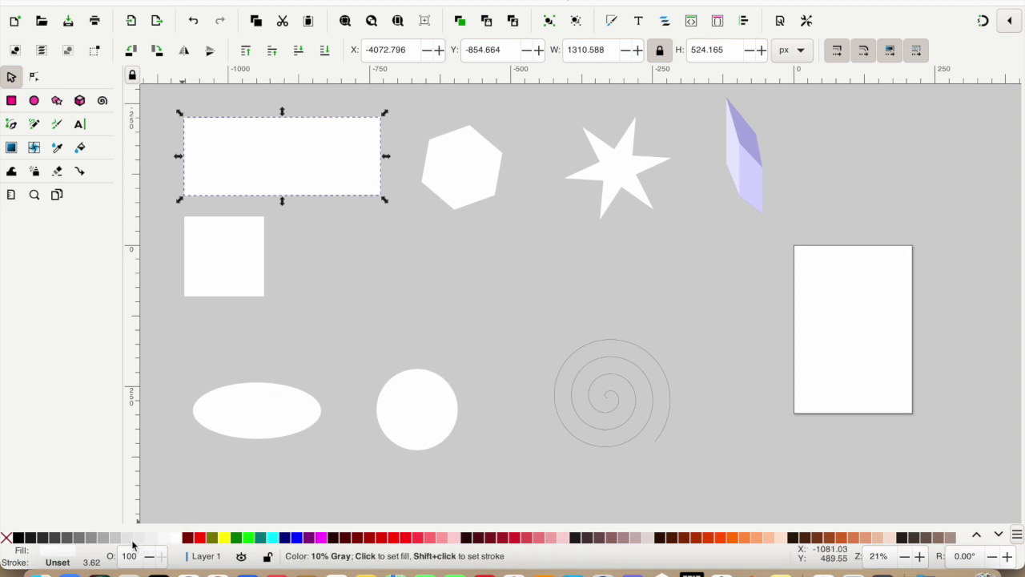
Step: Try pink, #E9AFAF, #E3DBDB and #FFB380 fills on the rectangle, settling on a light peach
{"action": "left_click", "coordinate": [442, 537]}
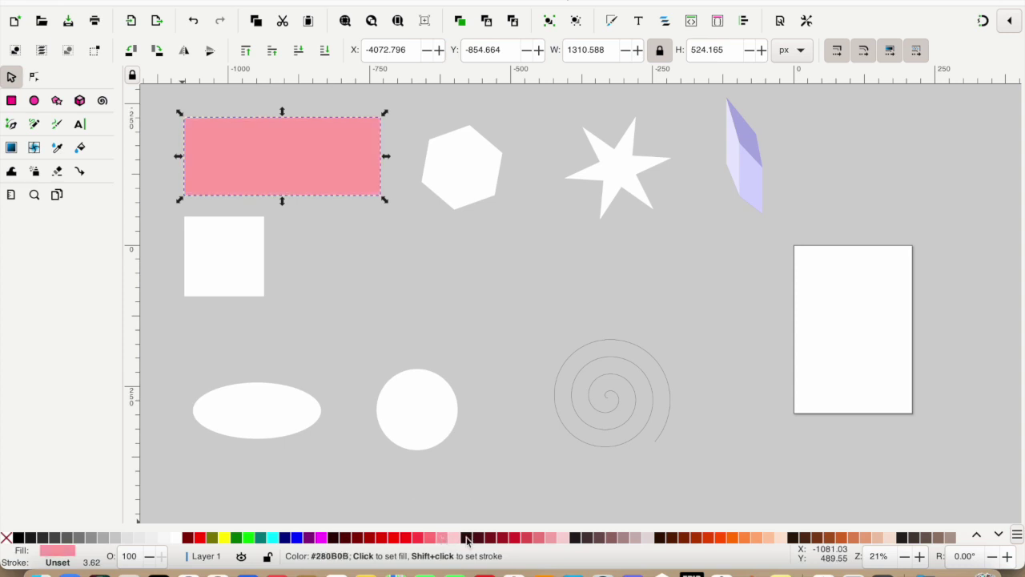
{"action": "left_click", "coordinate": [549, 539]}
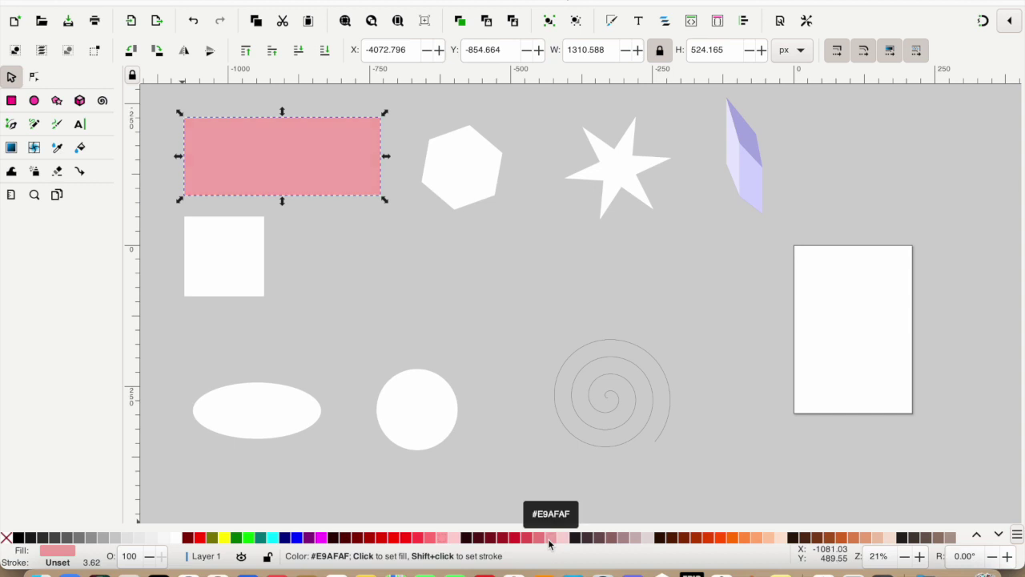
{"action": "left_click", "coordinate": [645, 539]}
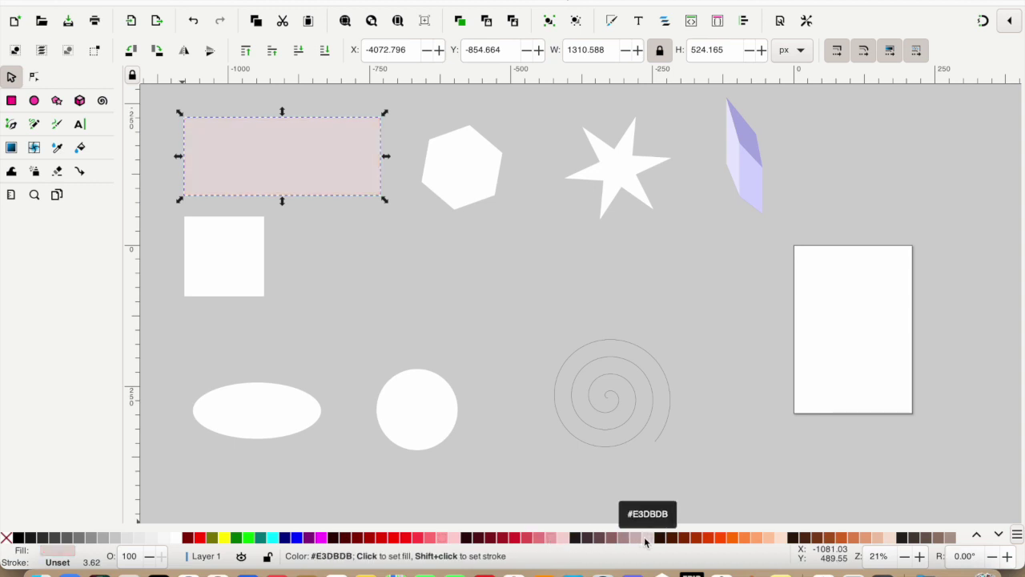
{"action": "left_click", "coordinate": [753, 540]}
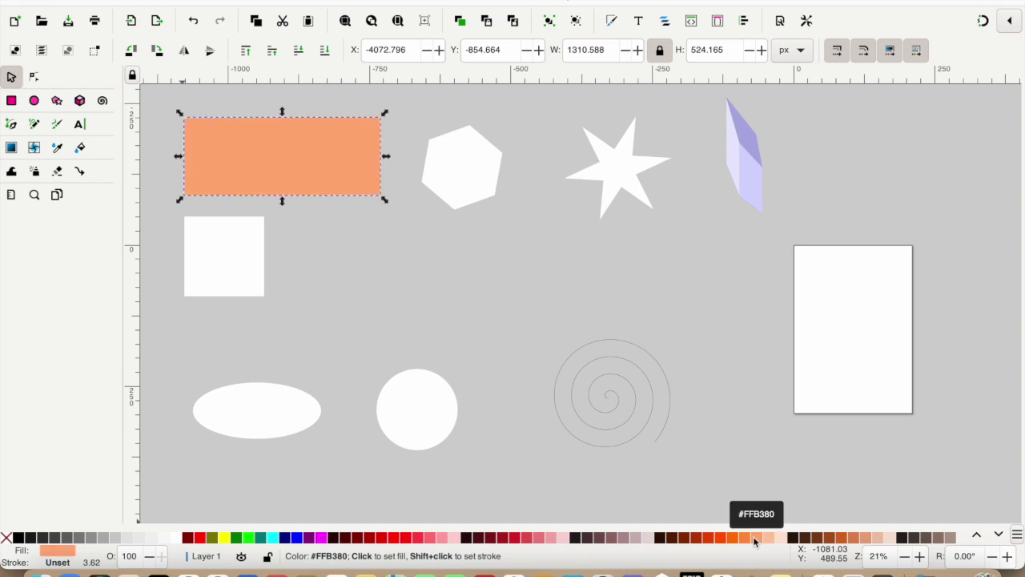
{"action": "left_click", "coordinate": [766, 540]}
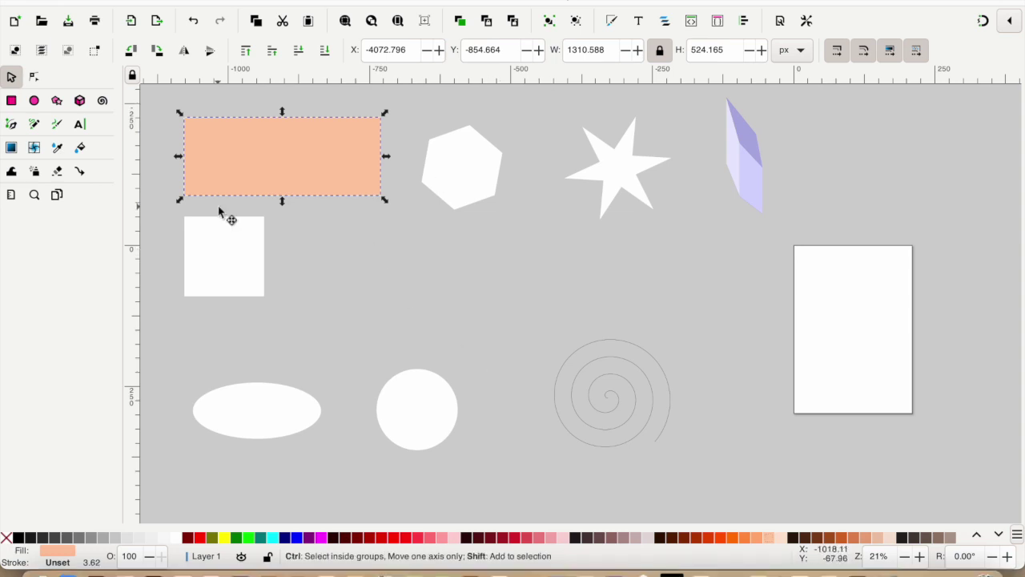
Step: Use the Node tool to try rounded corners on the rectangle and resize it to about 348 × 145 mm with square corners
{"action": "left_click", "coordinate": [35, 77]}
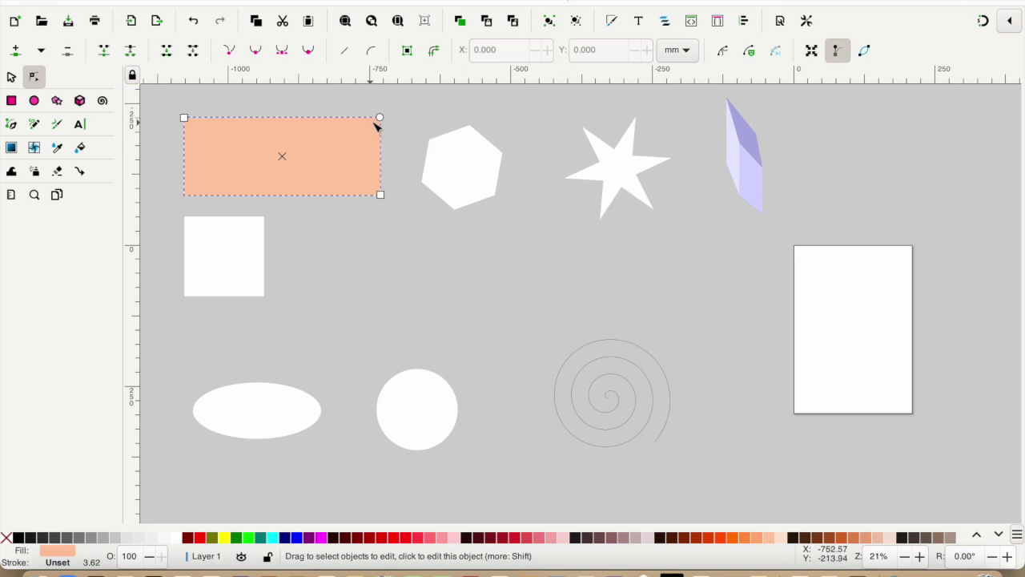
{"action": "left_click_drag", "start_coordinate": [381, 119], "coordinate": [383, 197]}
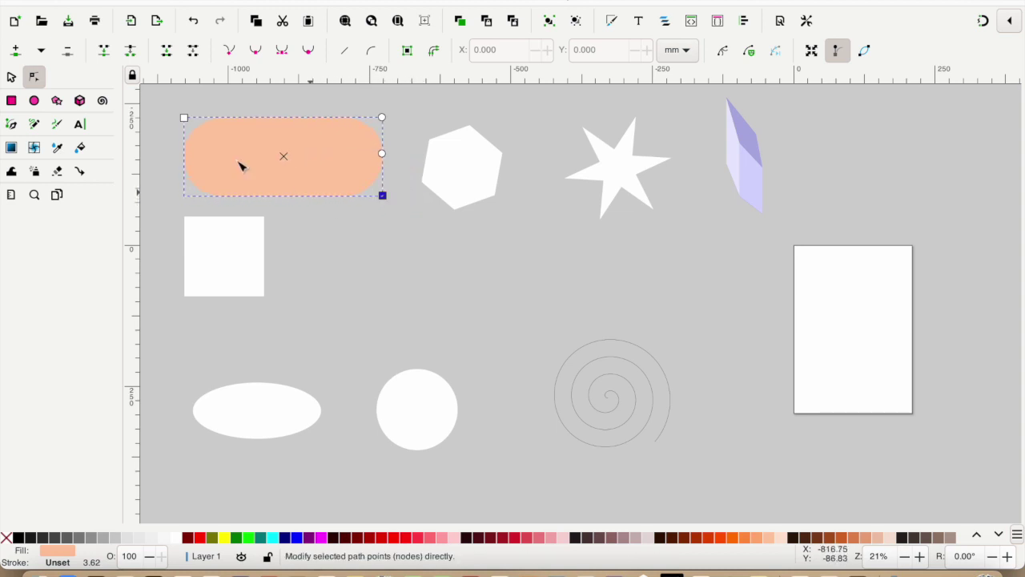
{"action": "mouse_move", "coordinate": [185, 121]}
{"action": "left_mouse_down"}
{"action": "mouse_move", "coordinate": [188, 154]}
{"action": "mouse_move", "coordinate": [186, 116]}
{"action": "left_mouse_up"}
{"action": "left_click_drag", "start_coordinate": [382, 129], "coordinate": [384, 174]}
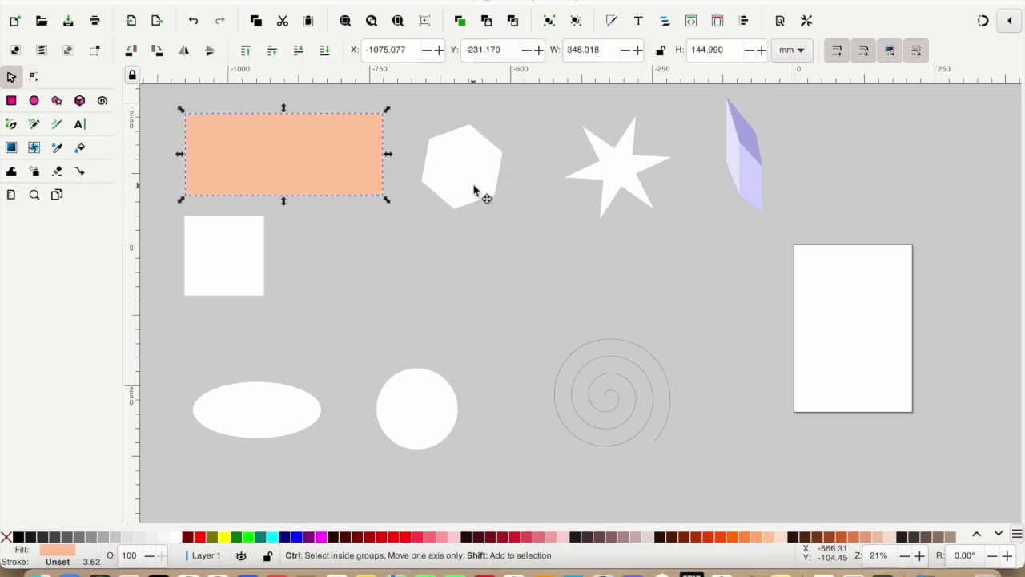
Step: Select the six-sided polygon and reduce its number of corners to 3
{"action": "left_click", "coordinate": [473, 190]}
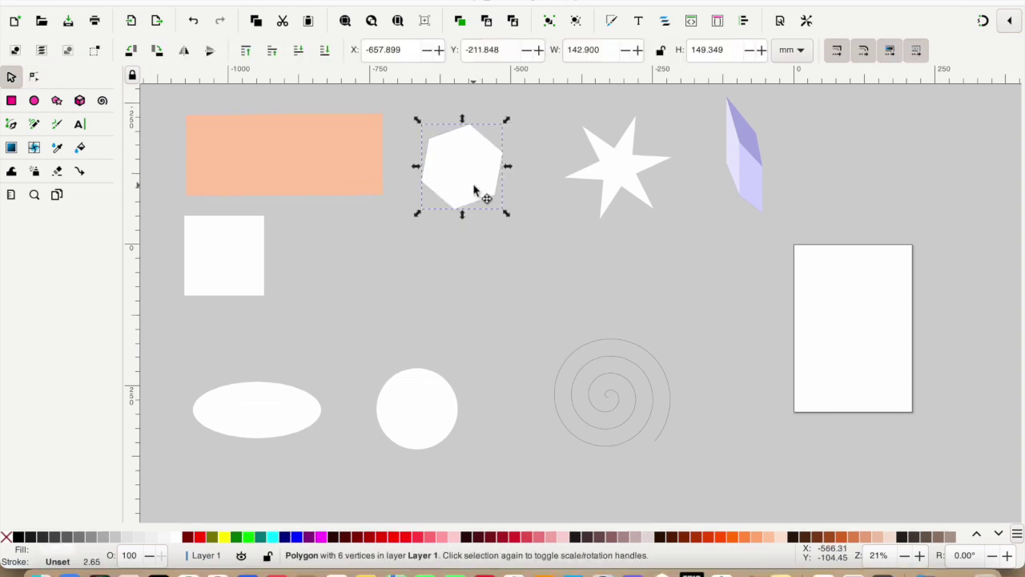
{"action": "left_click", "coordinate": [57, 101]}
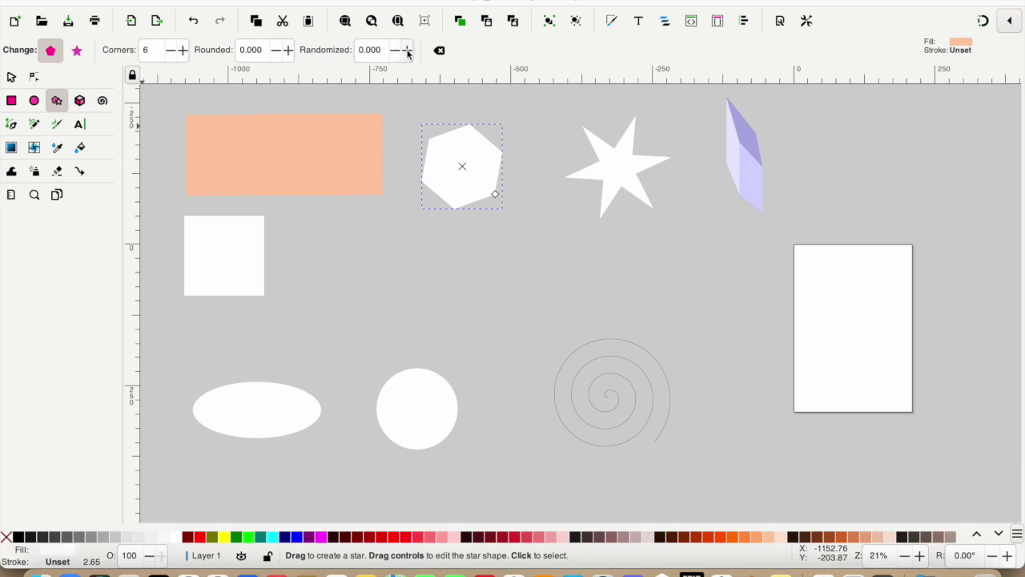
{"action": "left_click", "coordinate": [172, 50]}
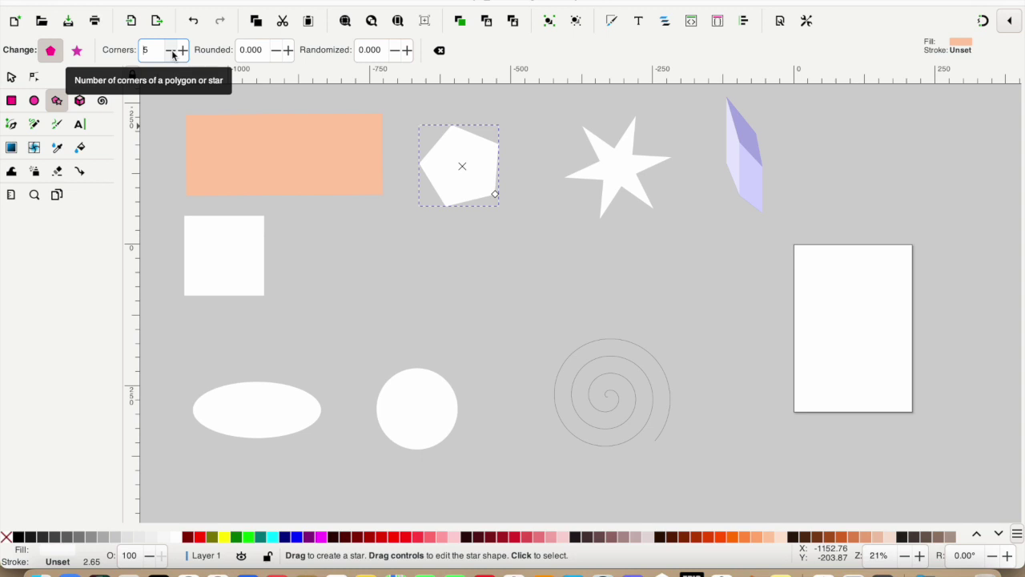
{"action": "left_click", "coordinate": [172, 51]}
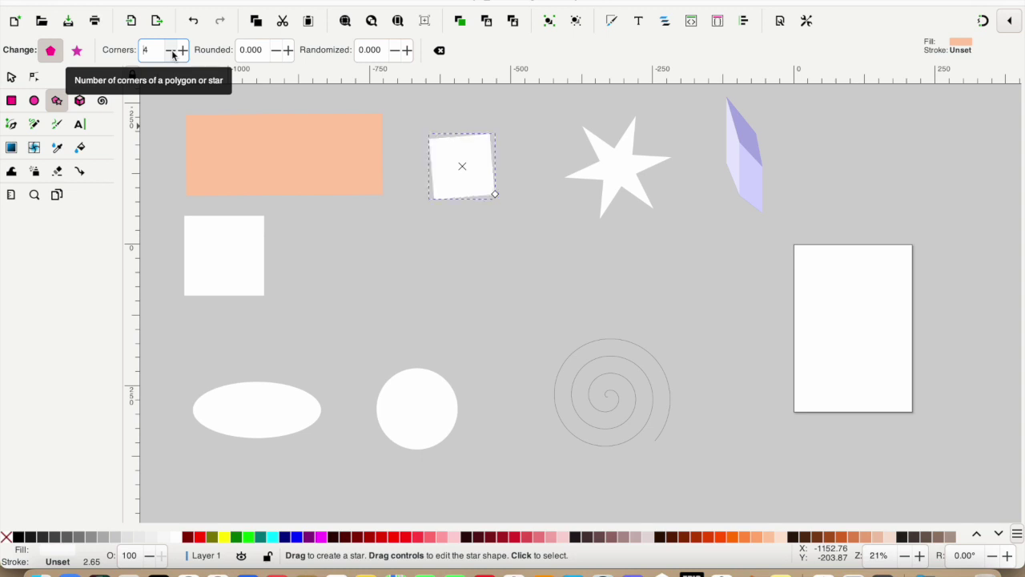
{"action": "left_click", "coordinate": [171, 51]}
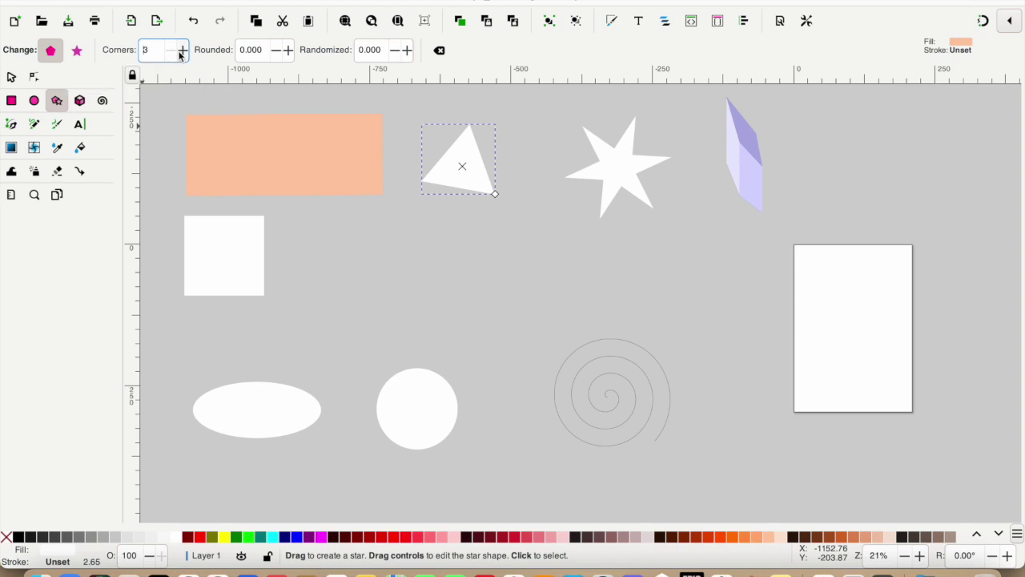
Step: Raise the polygon's number of corners to 9 and return it to 6
{"action": "left_click", "coordinate": [183, 51]}
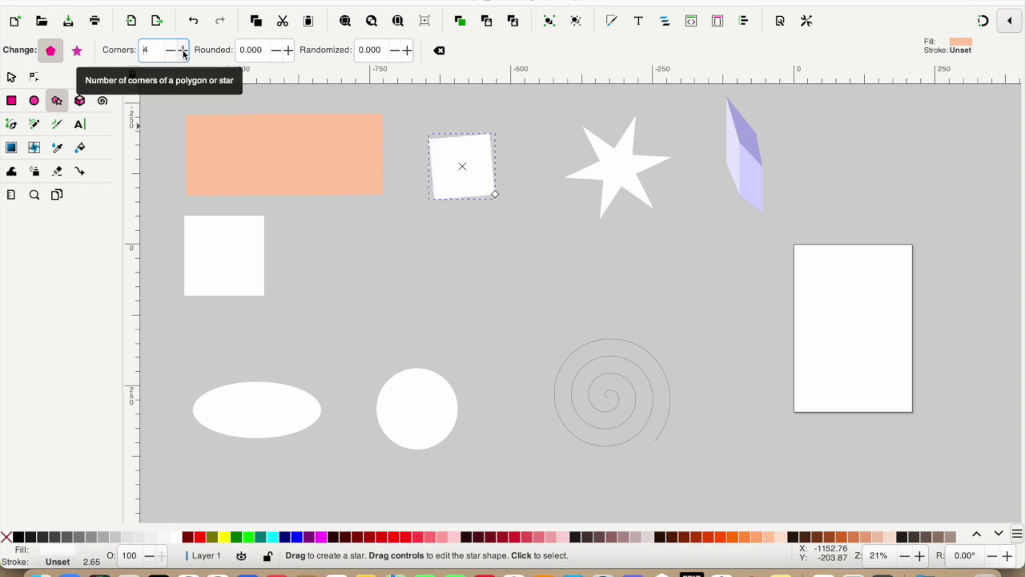
{"action": "left_click", "coordinate": [183, 50]}
{"action": "left_click", "coordinate": [183, 50]}
{"action": "left_click", "coordinate": [183, 50]}
{"action": "left_click", "coordinate": [183, 50]}
{"action": "left_click", "coordinate": [183, 50]}
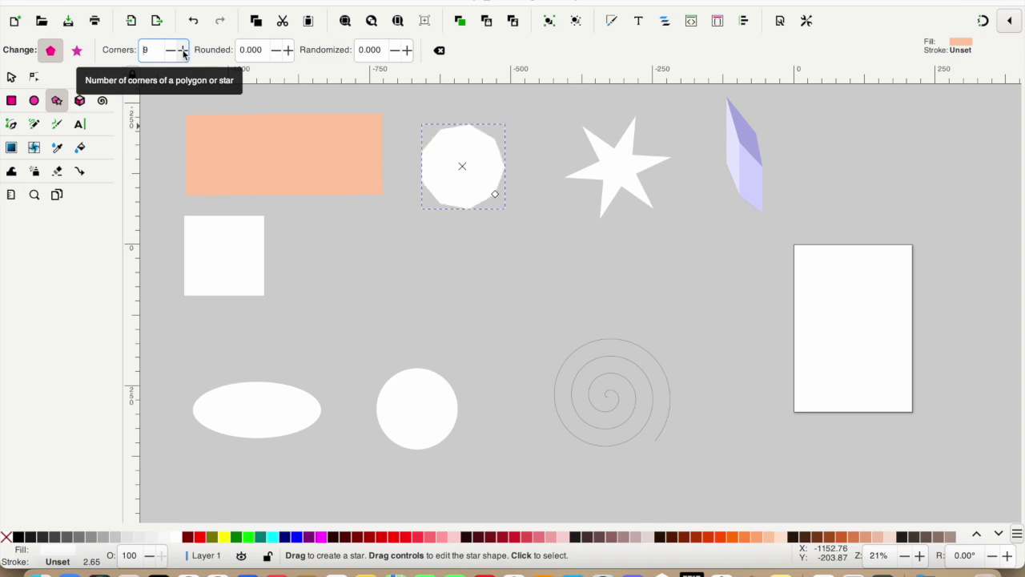
{"action": "left_click", "coordinate": [172, 52]}
{"action": "left_click", "coordinate": [172, 53]}
{"action": "left_click", "coordinate": [172, 52]}
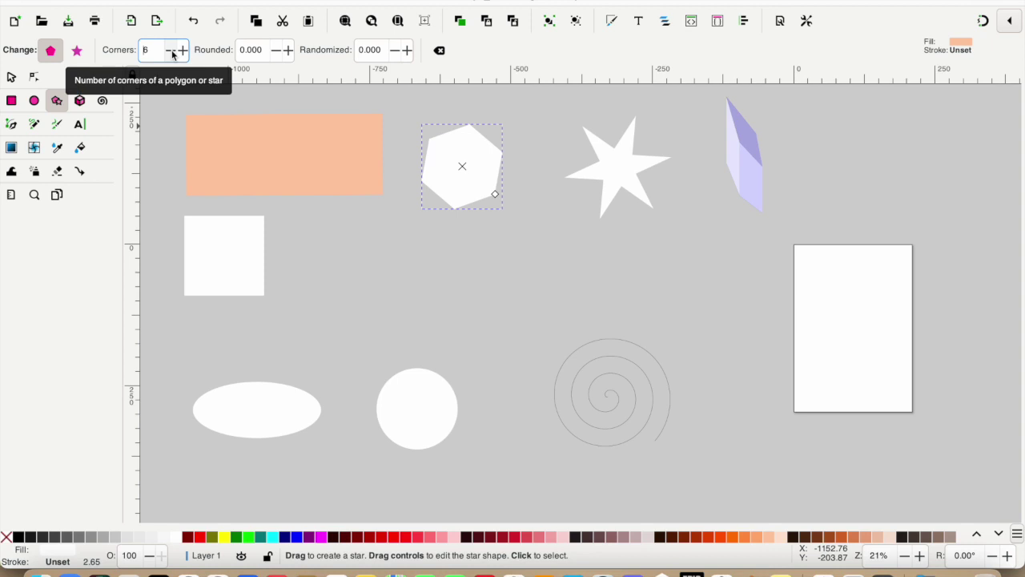
Step: Try rounding the polygon's corners up to 0.190 and reset the rounding to 0
{"action": "left_click", "coordinate": [289, 51]}
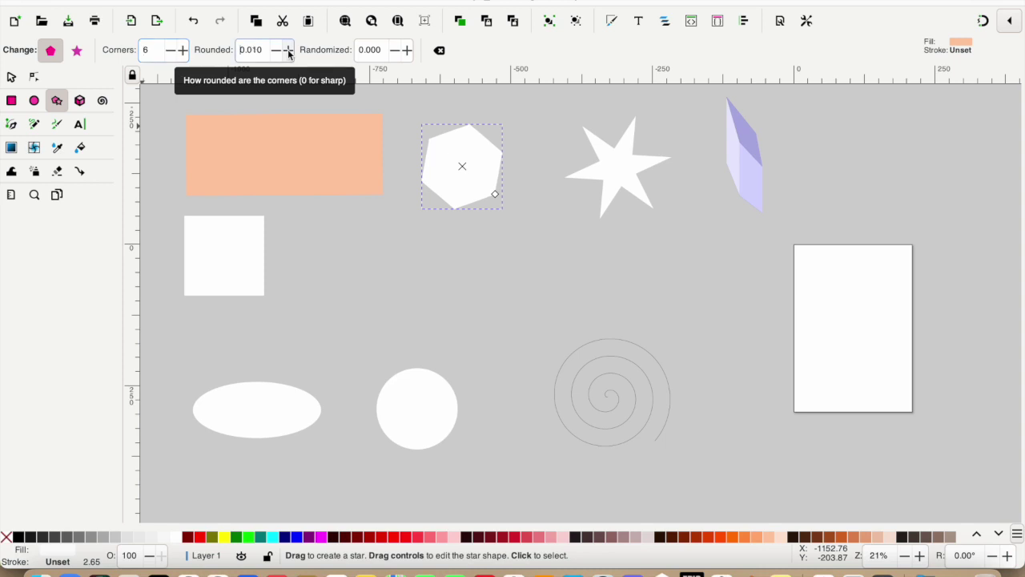
{"action": "left_click", "coordinate": [288, 50]}
{"action": "left_click", "coordinate": [288, 50]}
{"action": "left_click", "coordinate": [288, 50]}
{"action": "left_click", "coordinate": [288, 50]}
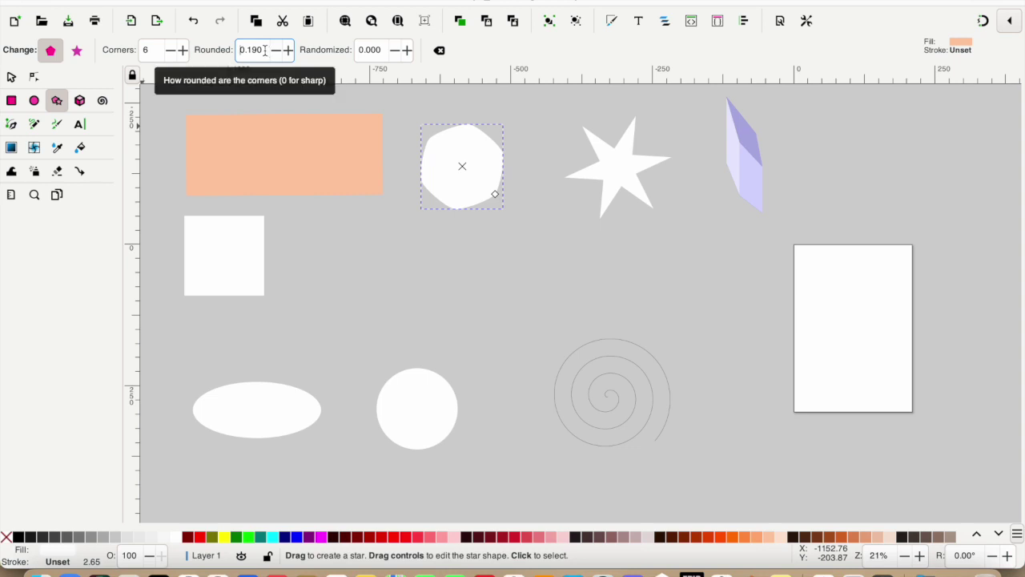
{"action": "key", "text": "BackSpace"}
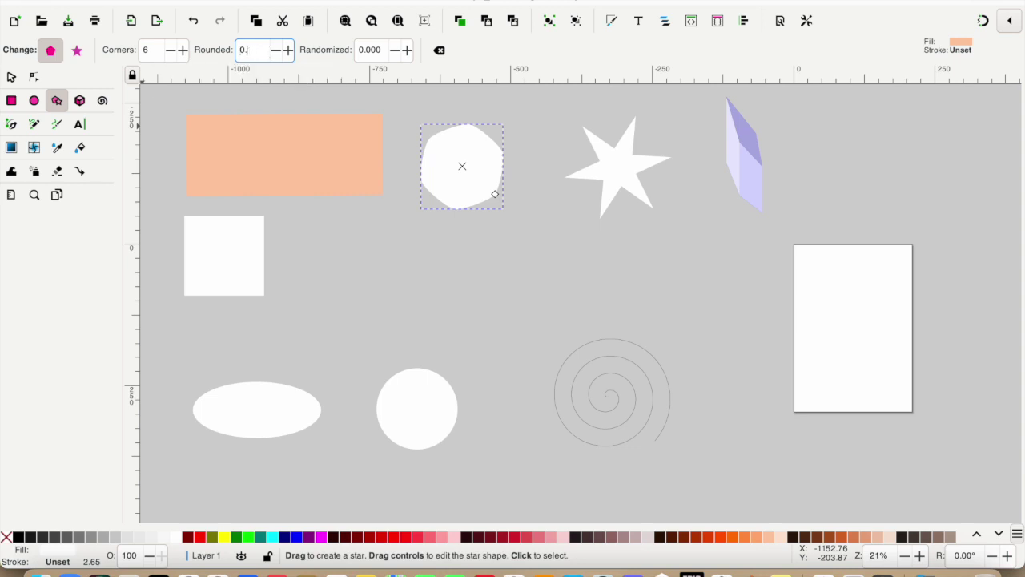
{"action": "key", "text": "Return"}
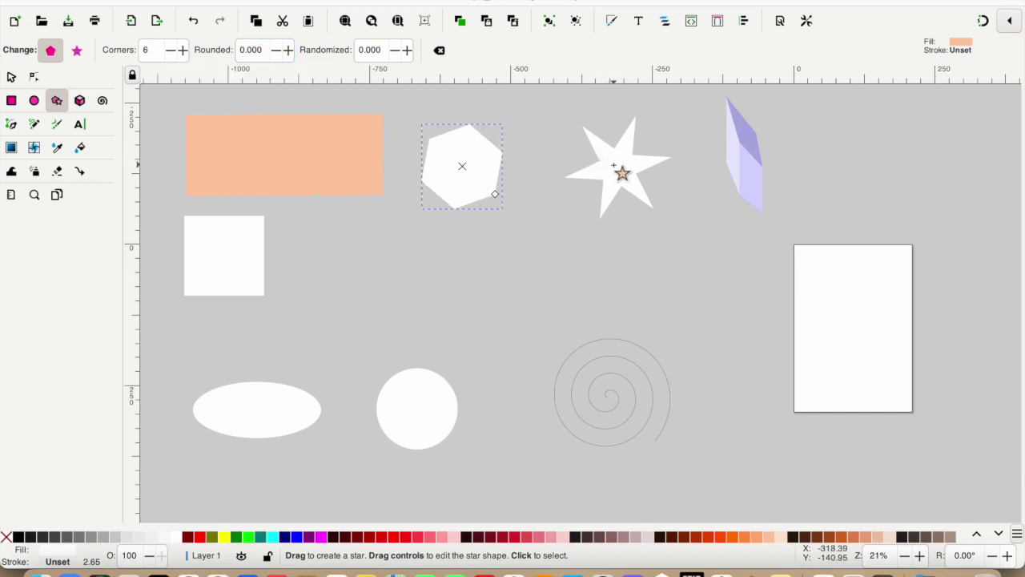
Step: Select the six-pointed star and reduce its number of corners to 2
{"action": "left_click", "coordinate": [615, 166]}
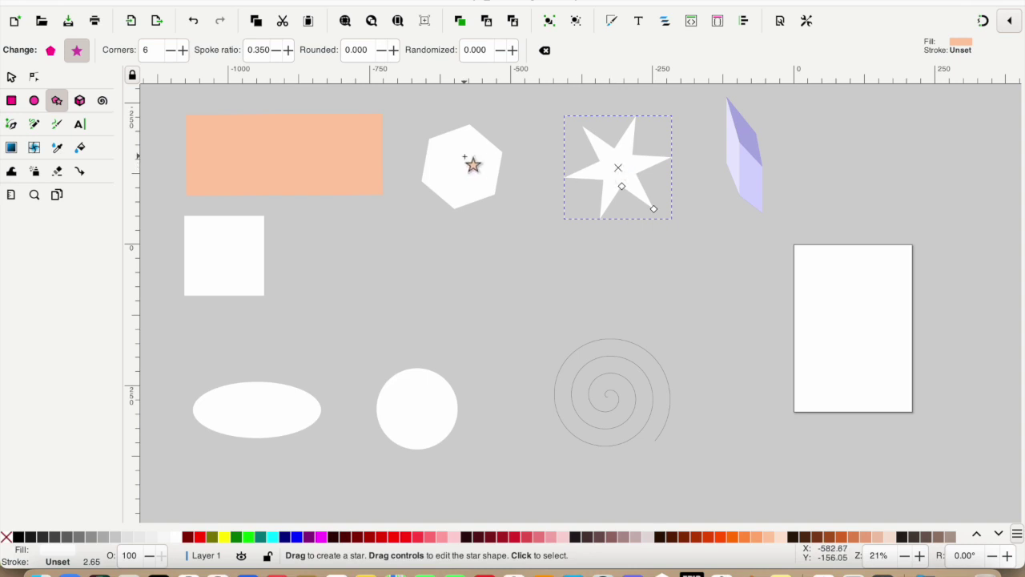
{"action": "left_click", "coordinate": [171, 50]}
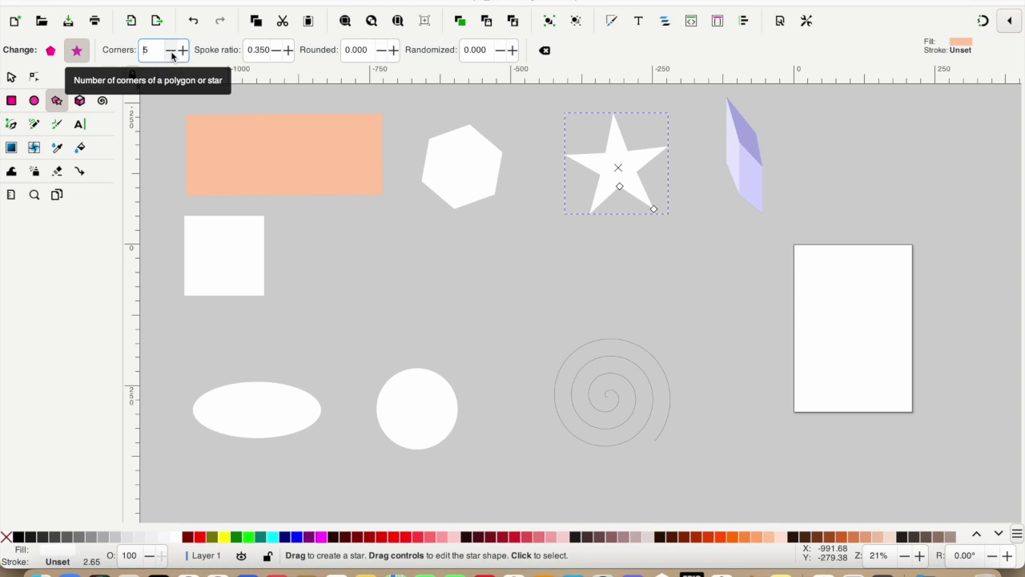
{"action": "left_click", "coordinate": [170, 50]}
{"action": "left_click", "coordinate": [171, 49]}
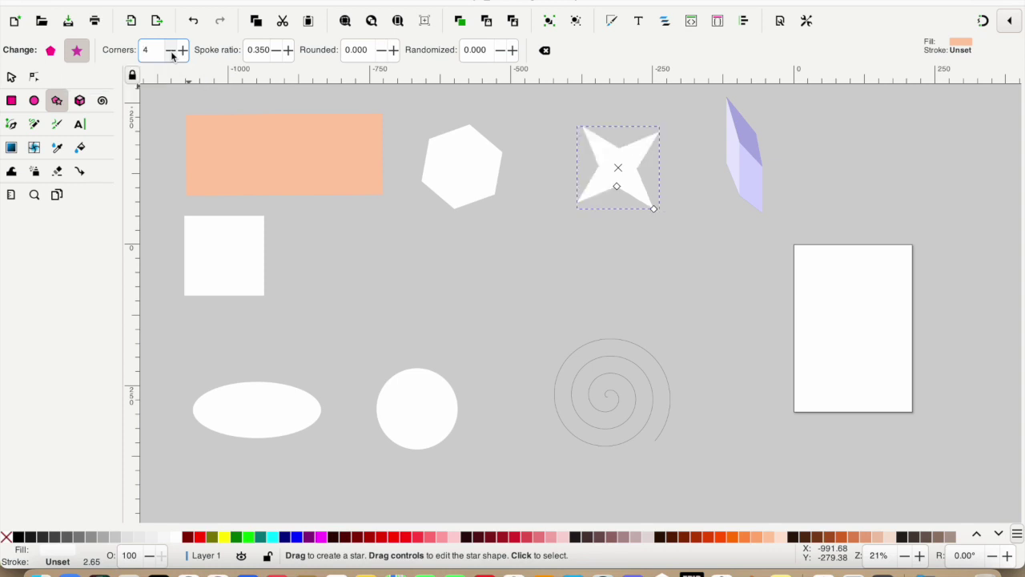
{"action": "left_click", "coordinate": [170, 49]}
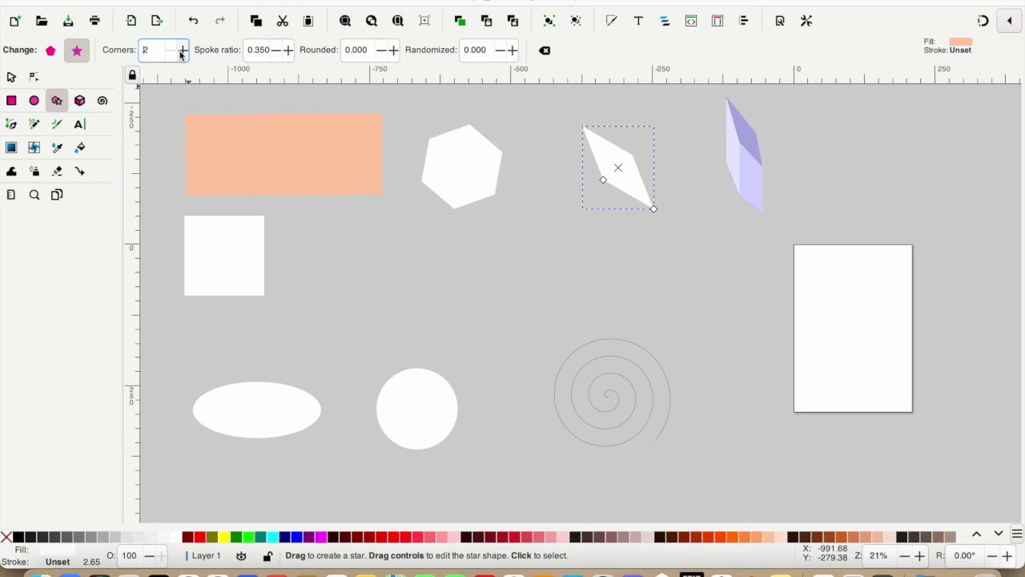
Step: Increase the star's number of corners to 9
{"action": "left_click", "coordinate": [183, 50]}
{"action": "left_click", "coordinate": [183, 50]}
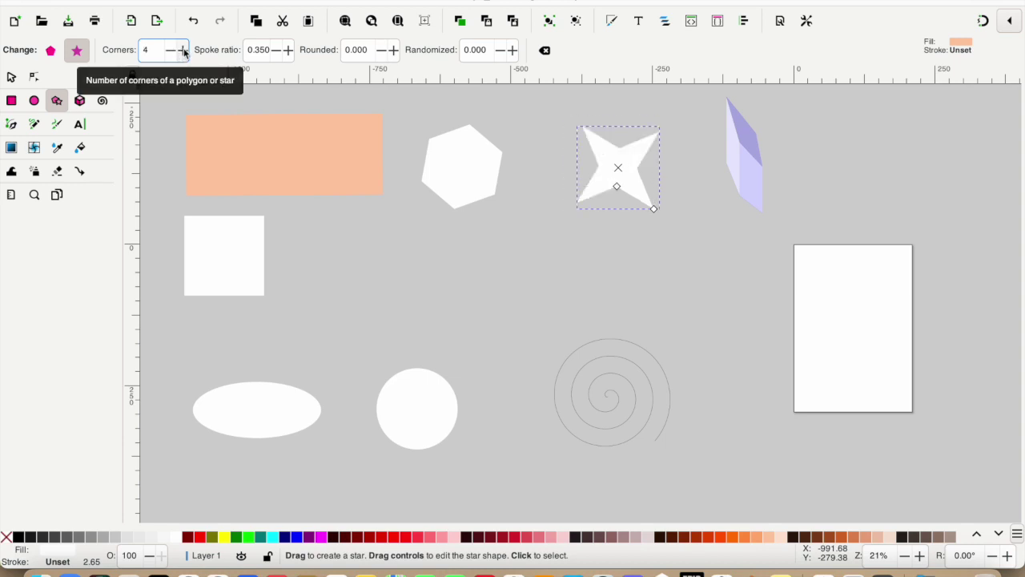
{"action": "left_click", "coordinate": [183, 50]}
{"action": "left_click", "coordinate": [183, 50]}
{"action": "left_click", "coordinate": [183, 49]}
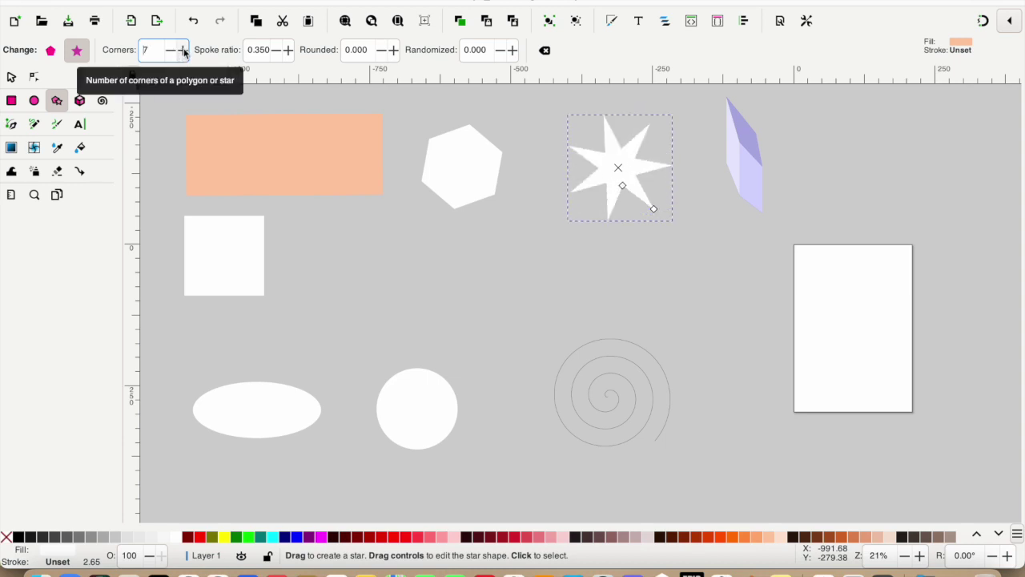
{"action": "left_click", "coordinate": [183, 49]}
{"action": "left_click", "coordinate": [183, 49]}
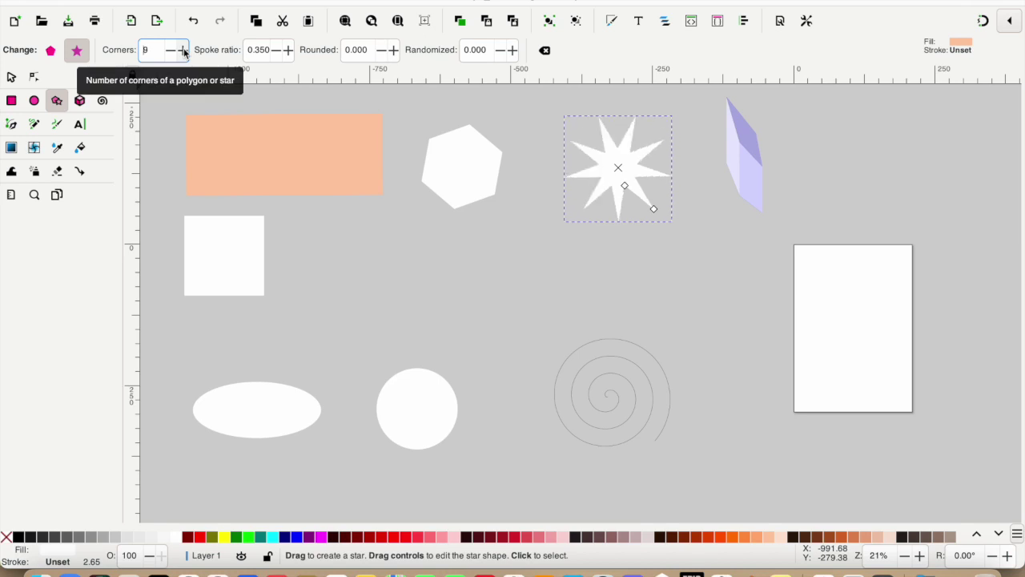
Step: Raise the star's number of corners to 10 and reduce it to 5
{"action": "left_click", "coordinate": [183, 50]}
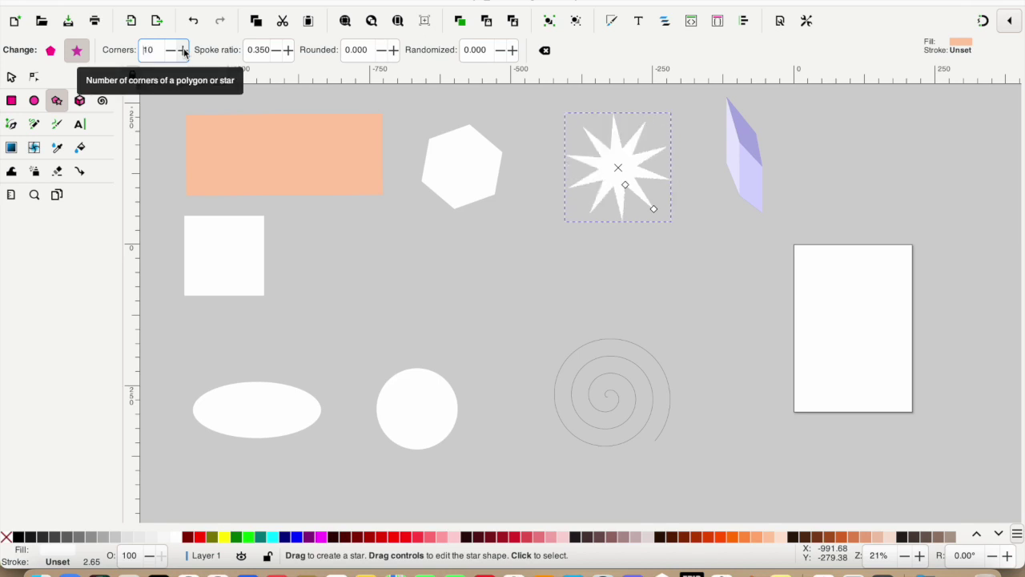
{"action": "left_click", "coordinate": [171, 50]}
{"action": "left_click", "coordinate": [171, 49]}
{"action": "left_click", "coordinate": [171, 49]}
{"action": "left_click", "coordinate": [170, 50]}
{"action": "left_click", "coordinate": [170, 50]}
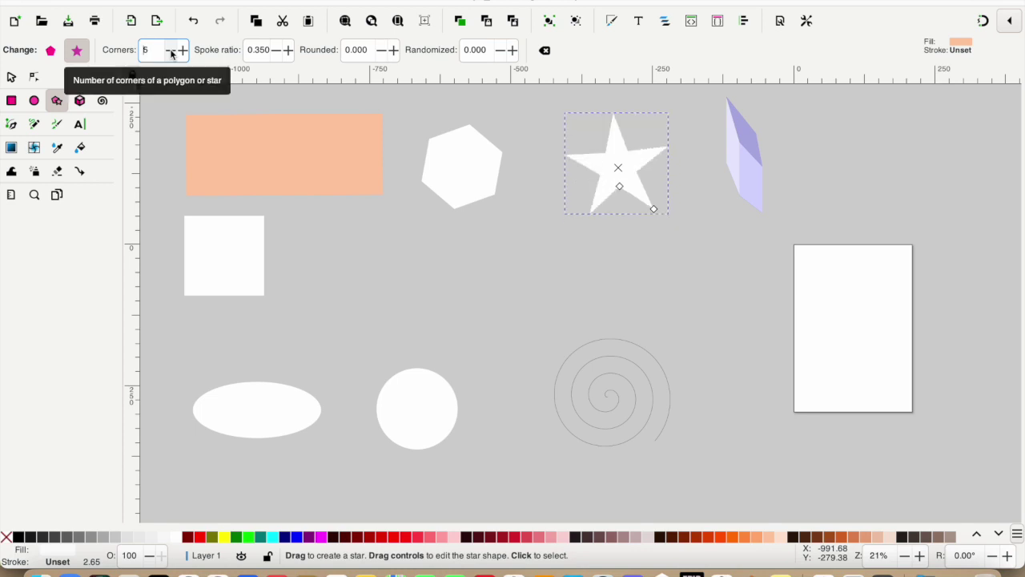
Step: Try thinning the star's arms by lowering the spoke ratio to 0.150
{"action": "left_click", "coordinate": [276, 51]}
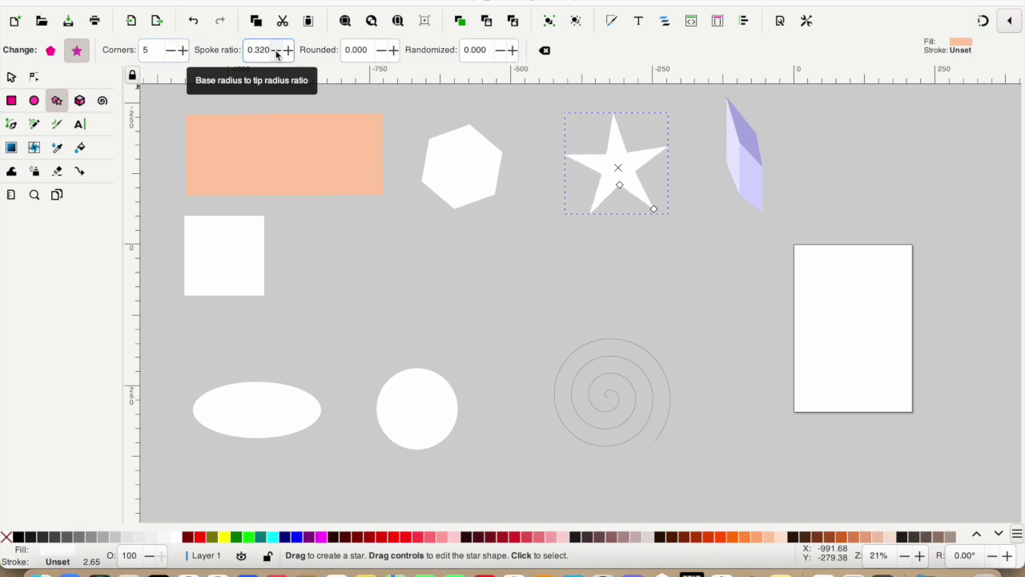
{"action": "left_click", "coordinate": [276, 50]}
{"action": "left_click", "coordinate": [276, 51]}
{"action": "left_click", "coordinate": [276, 50]}
{"action": "left_click", "coordinate": [277, 50]}
{"action": "left_click", "coordinate": [276, 51]}
{"action": "left_click", "coordinate": [276, 51]}
{"action": "left_click", "coordinate": [276, 51]}
{"action": "left_click", "coordinate": [277, 50]}
{"action": "left_click", "coordinate": [277, 50]}
{"action": "left_click", "coordinate": [276, 51]}
{"action": "left_click", "coordinate": [276, 51]}
{"action": "left_click", "coordinate": [276, 51]}
{"action": "left_click", "coordinate": [276, 50]}
{"action": "left_click", "coordinate": [277, 51]}
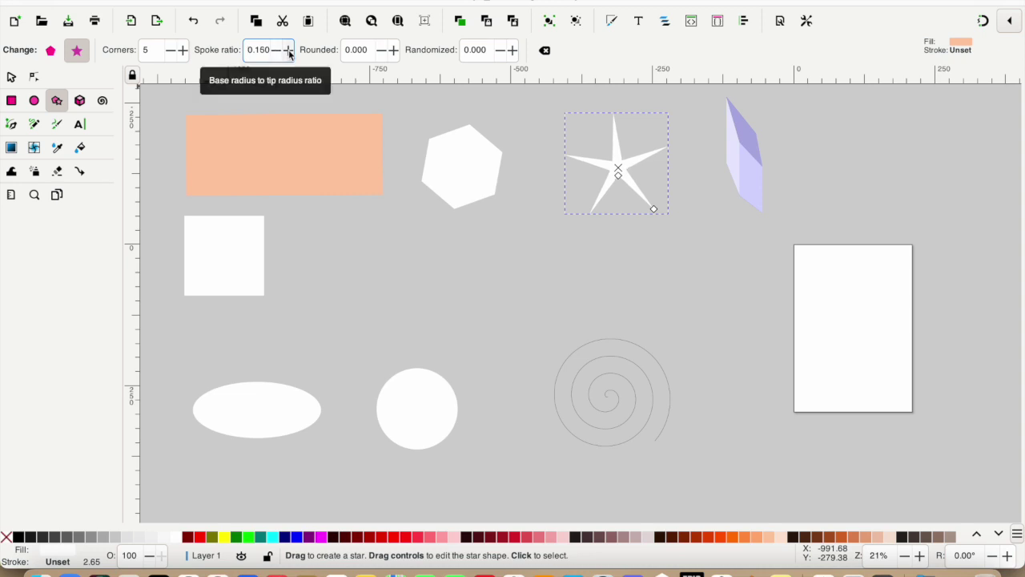
Step: Try widening the star's arms by raising the spoke ratio to 0.540
{"action": "left_click", "coordinate": [287, 51]}
{"action": "left_click", "coordinate": [287, 51]}
{"action": "left_click", "coordinate": [287, 50]}
{"action": "left_click", "coordinate": [287, 51]}
{"action": "left_click", "coordinate": [288, 51]}
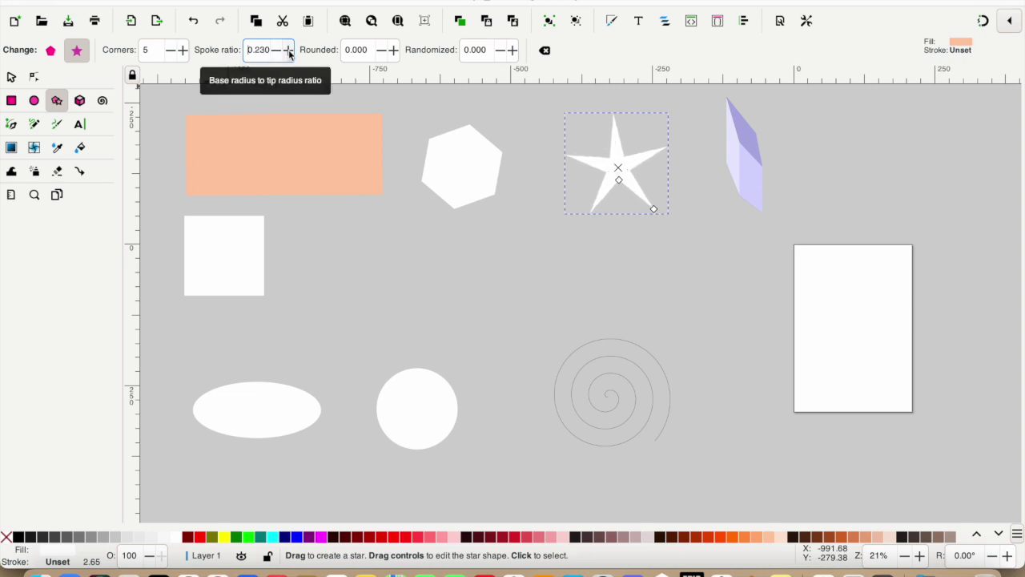
{"action": "left_click", "coordinate": [288, 51]}
{"action": "left_click", "coordinate": [288, 50]}
{"action": "left_click", "coordinate": [288, 50]}
{"action": "left_click", "coordinate": [288, 51]}
{"action": "left_click", "coordinate": [288, 50]}
{"action": "left_click", "coordinate": [288, 51]}
{"action": "left_click", "coordinate": [288, 50]}
{"action": "left_click", "coordinate": [288, 50]}
{"action": "left_click", "coordinate": [287, 51]}
{"action": "left_click", "coordinate": [287, 51]}
{"action": "left_click", "coordinate": [287, 51]}
{"action": "left_click", "coordinate": [287, 51]}
{"action": "left_click", "coordinate": [288, 51]}
{"action": "left_click", "coordinate": [287, 51]}
{"action": "left_click", "coordinate": [288, 50]}
{"action": "left_click", "coordinate": [287, 51]}
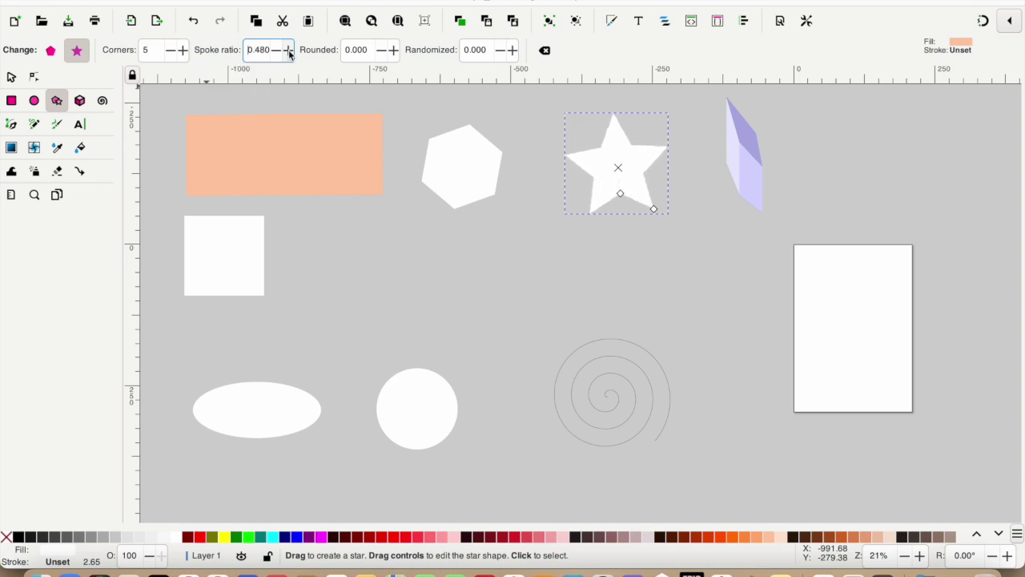
{"action": "left_click", "coordinate": [288, 51]}
{"action": "left_click", "coordinate": [289, 50]}
{"action": "left_click", "coordinate": [288, 51]}
{"action": "left_click", "coordinate": [288, 51]}
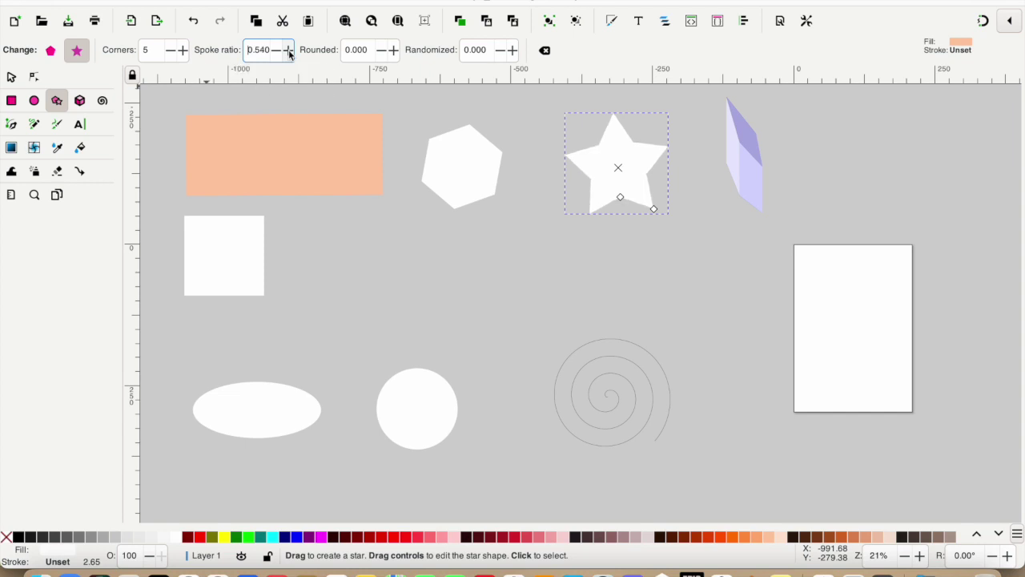
{"action": "left_click", "coordinate": [288, 50]}
Step: Set the star's spoke ratio to 0.350
{"action": "left_click", "coordinate": [265, 51]}
{"action": "key", "text": "BackSpace"}
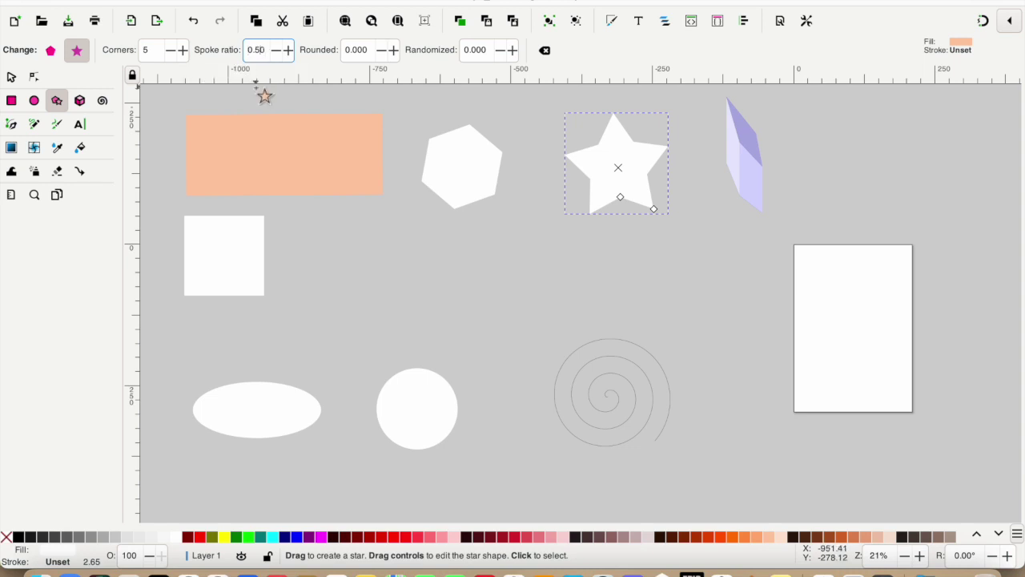
{"action": "type", "text": "3"}
{"action": "key", "text": "Return"}
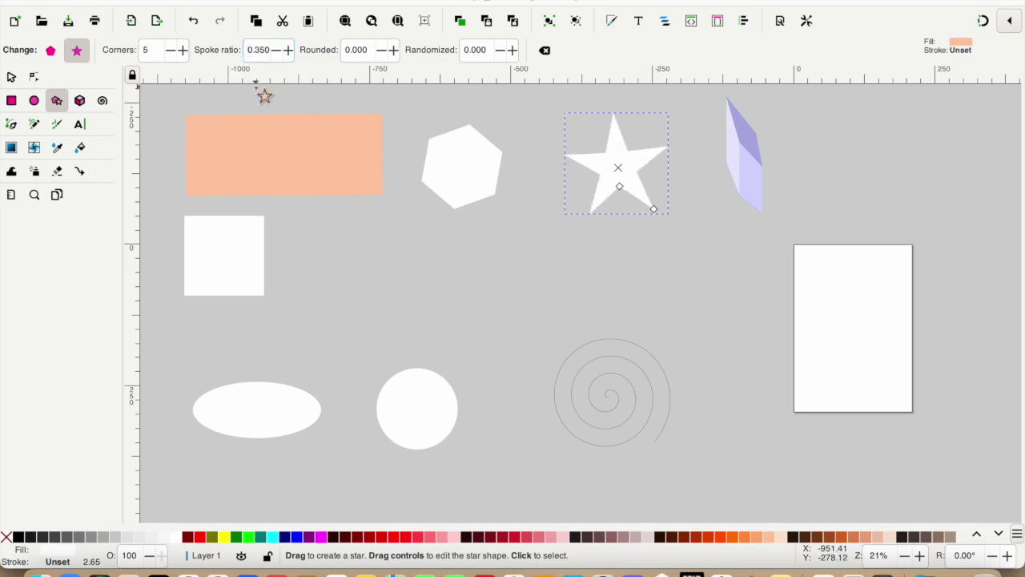
Step: Try rounding the star's corners past 0.210 and reset the rounding to 0
{"action": "left_click", "coordinate": [392, 51]}
{"action": "left_click", "coordinate": [392, 51]}
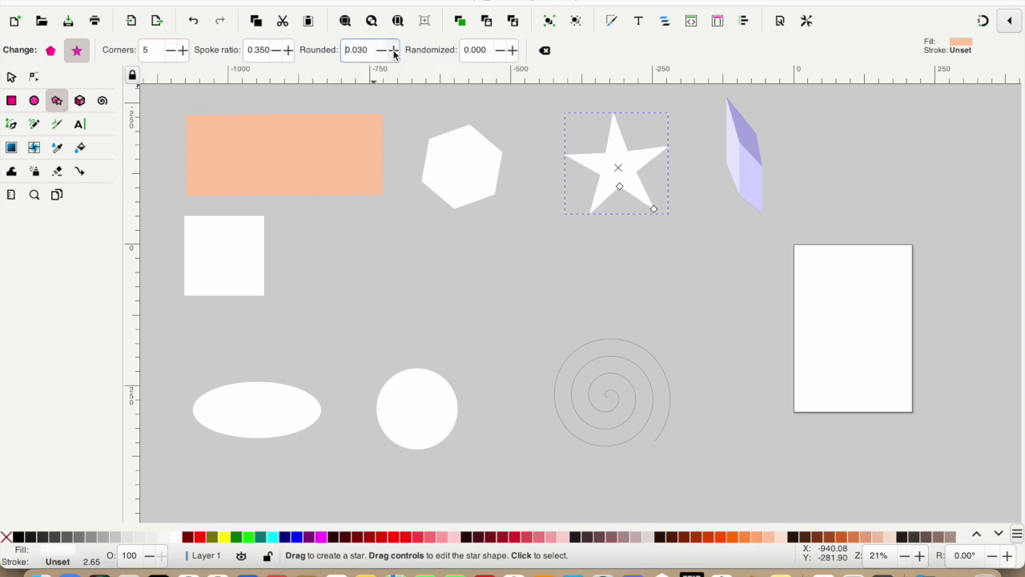
{"action": "left_click", "coordinate": [393, 51]}
{"action": "left_click", "coordinate": [393, 51]}
{"action": "left_click", "coordinate": [393, 50]}
{"action": "left_click", "coordinate": [393, 50]}
{"action": "left_click", "coordinate": [394, 50]}
{"action": "left_click", "coordinate": [393, 50]}
{"action": "left_click", "coordinate": [393, 50]}
{"action": "left_click", "coordinate": [393, 51]}
{"action": "left_click", "coordinate": [393, 51]}
{"action": "left_click", "coordinate": [394, 50]}
{"action": "left_click", "coordinate": [393, 50]}
{"action": "left_click", "coordinate": [394, 51]}
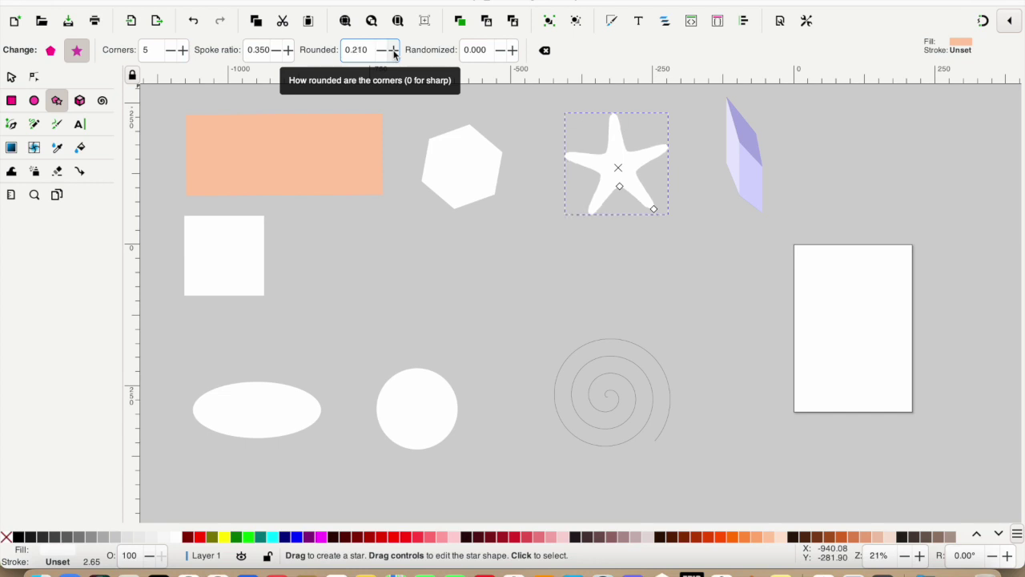
{"action": "left_click", "coordinate": [394, 51]}
{"action": "left_click", "coordinate": [394, 51]}
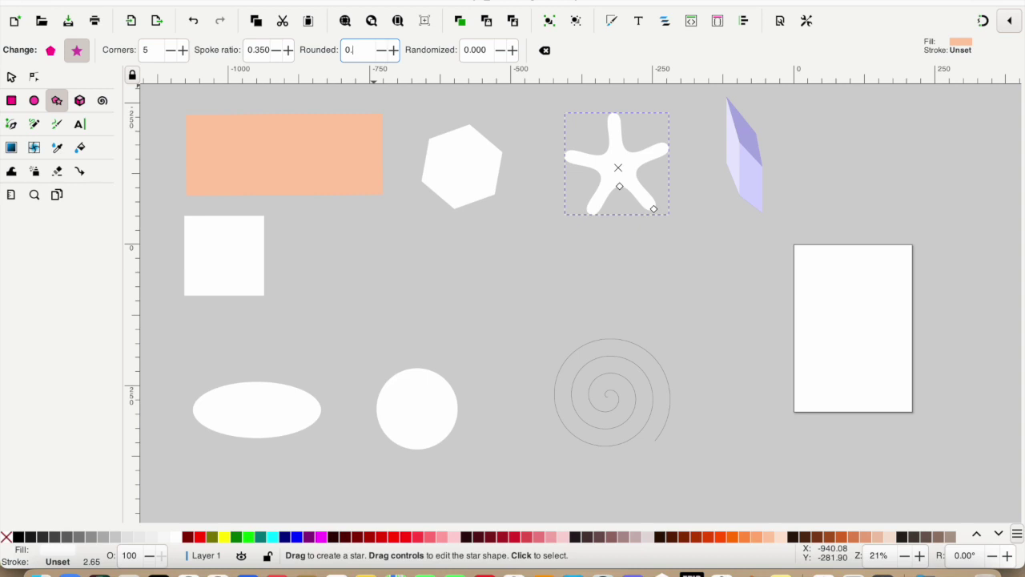
{"action": "key", "text": "Return"}
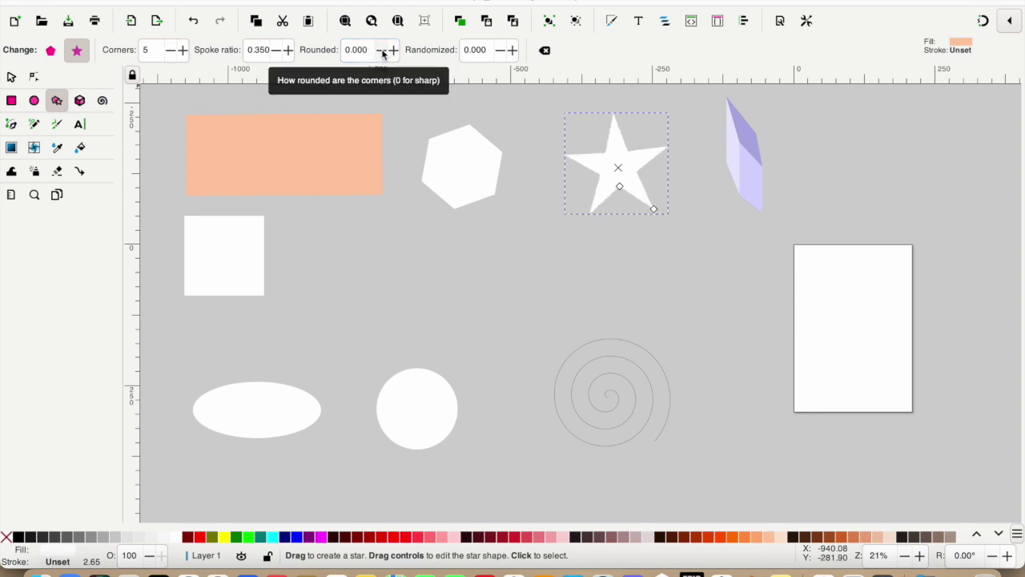
Step: Try negative rounding on the star's corners beyond -0.300 and reset the rounding to 0
{"action": "left_click", "coordinate": [382, 50]}
{"action": "left_click", "coordinate": [382, 51]}
{"action": "left_click", "coordinate": [382, 51]}
{"action": "left_click", "coordinate": [382, 50]}
{"action": "left_click", "coordinate": [382, 51]}
{"action": "left_click", "coordinate": [382, 51]}
{"action": "left_click", "coordinate": [382, 50]}
{"action": "left_click", "coordinate": [382, 51]}
{"action": "left_click", "coordinate": [382, 50]}
{"action": "left_click", "coordinate": [382, 50]}
{"action": "left_click", "coordinate": [382, 51]}
{"action": "left_click", "coordinate": [382, 50]}
{"action": "left_click", "coordinate": [381, 51]}
{"action": "left_click", "coordinate": [382, 51]}
{"action": "left_click", "coordinate": [382, 50]}
{"action": "left_click", "coordinate": [382, 50]}
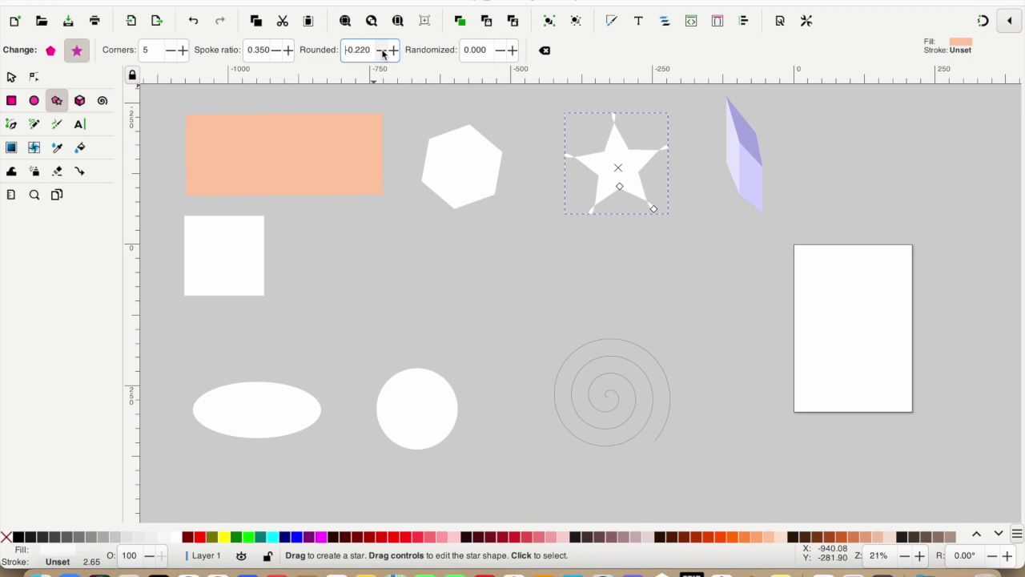
{"action": "left_click", "coordinate": [382, 50]}
{"action": "left_click", "coordinate": [382, 50]}
{"action": "left_click", "coordinate": [382, 50]}
{"action": "left_click", "coordinate": [382, 50]}
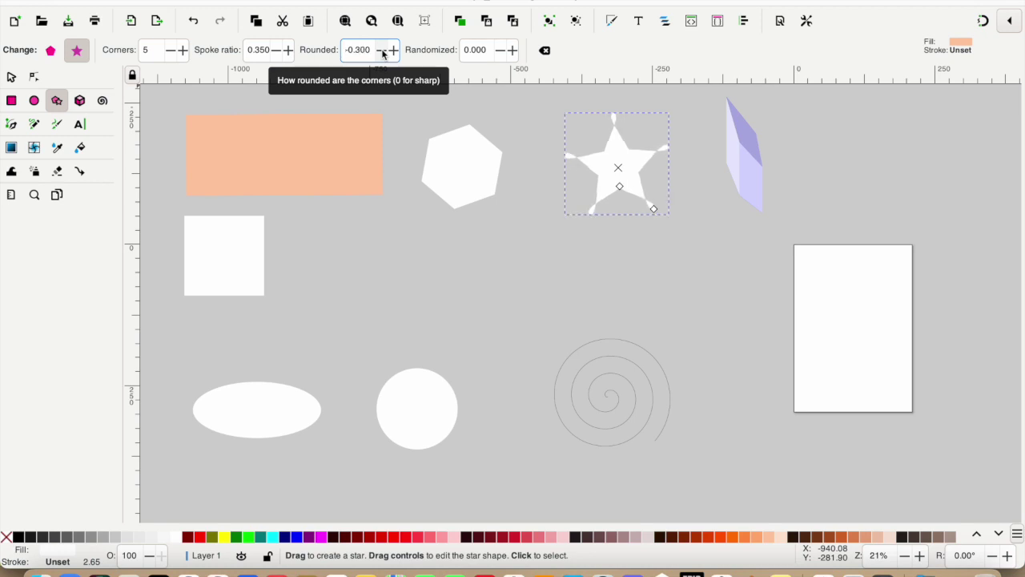
{"action": "left_click", "coordinate": [382, 51]}
{"action": "left_click", "coordinate": [382, 51]}
{"action": "left_click", "coordinate": [382, 50]}
{"action": "left_click", "coordinate": [381, 51]}
{"action": "left_click", "coordinate": [382, 50]}
{"action": "left_click", "coordinate": [382, 51]}
{"action": "left_click", "coordinate": [382, 51]}
{"action": "left_click", "coordinate": [382, 50]}
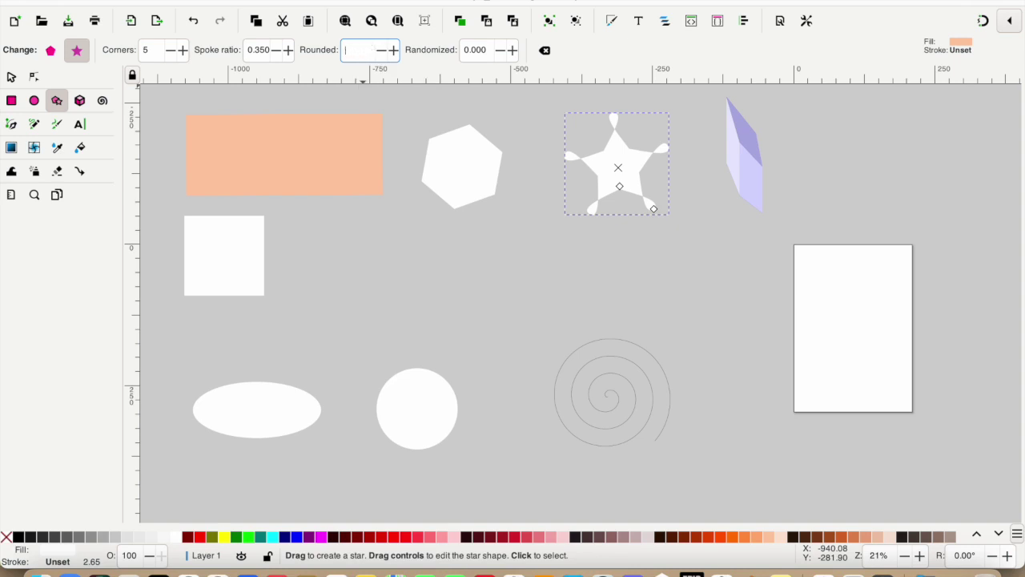
{"action": "key", "text": "Return"}
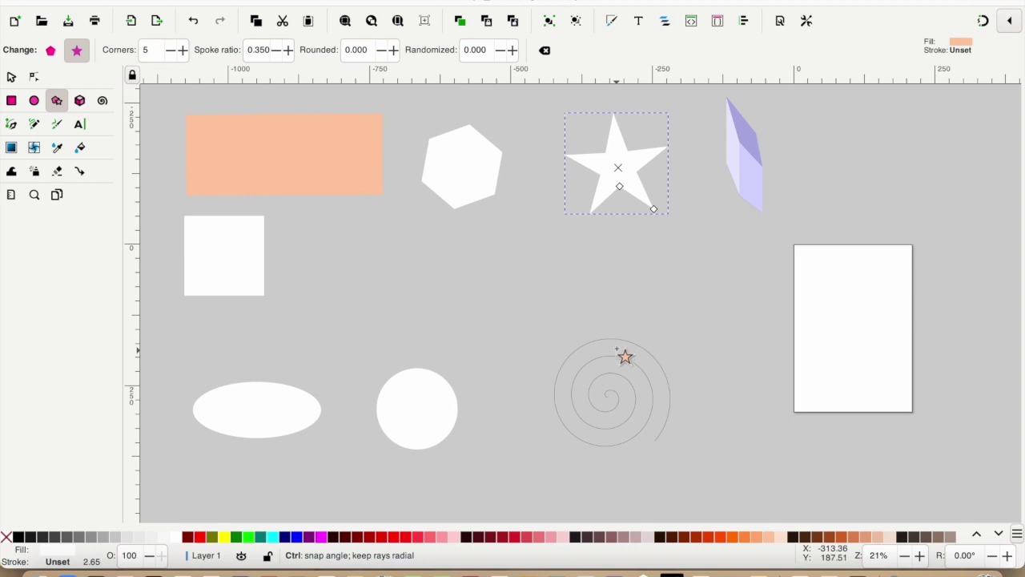
Step: Select the spiral with the Spiral tool active and increase its number of turns to 5.13
{"action": "left_click", "coordinate": [625, 347]}
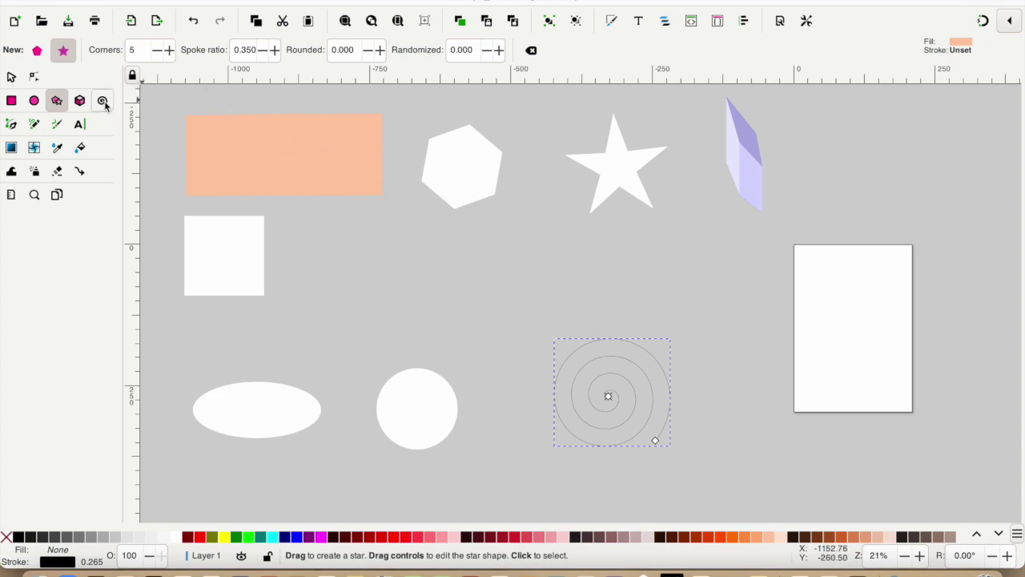
{"action": "left_click", "coordinate": [102, 102]}
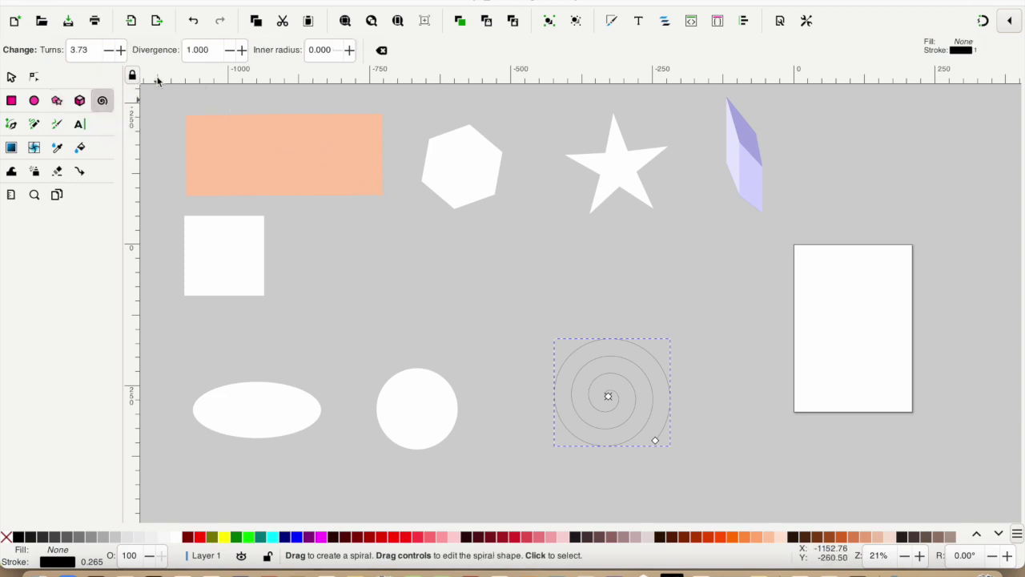
{"action": "left_click", "coordinate": [123, 50]}
{"action": "left_click", "coordinate": [123, 49]}
{"action": "left_click", "coordinate": [123, 49]}
{"action": "left_click", "coordinate": [123, 49]}
{"action": "left_click", "coordinate": [123, 50]}
{"action": "left_click", "coordinate": [123, 50]}
{"action": "left_click", "coordinate": [122, 50]}
{"action": "left_click", "coordinate": [123, 49]}
{"action": "left_click", "coordinate": [122, 50]}
{"action": "left_click", "coordinate": [123, 49]}
{"action": "left_click", "coordinate": [122, 50]}
{"action": "left_click", "coordinate": [123, 50]}
{"action": "left_click", "coordinate": [123, 50]}
{"action": "left_click", "coordinate": [123, 49]}
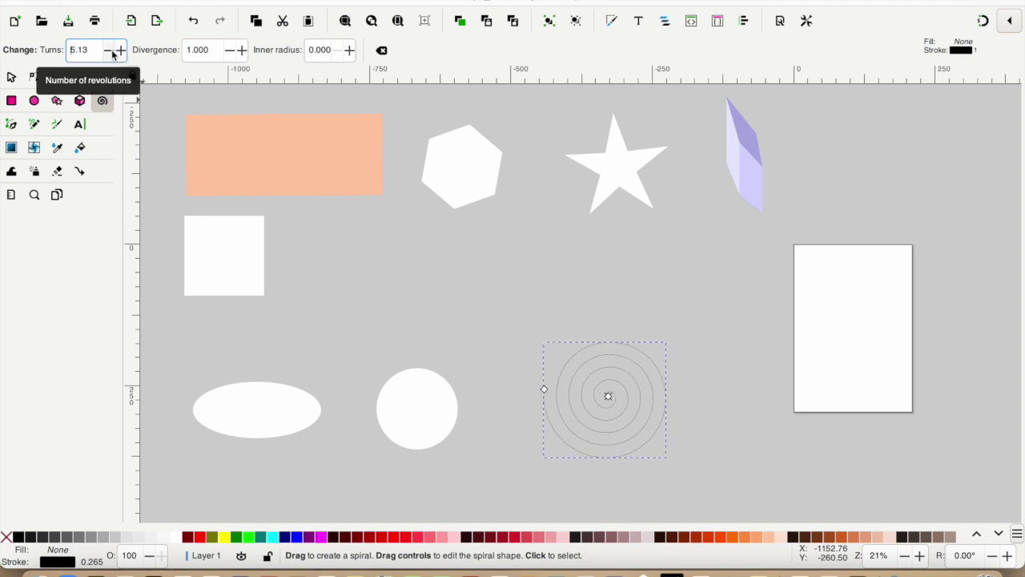
Step: Reduce the spiral's number of turns to 4.33
{"action": "left_click", "coordinate": [111, 49]}
{"action": "left_click", "coordinate": [112, 50]}
{"action": "left_click", "coordinate": [111, 50]}
{"action": "left_click", "coordinate": [111, 49]}
{"action": "left_click", "coordinate": [112, 49]}
{"action": "left_click", "coordinate": [111, 49]}
{"action": "left_click", "coordinate": [111, 50]}
{"action": "left_click", "coordinate": [112, 49]}
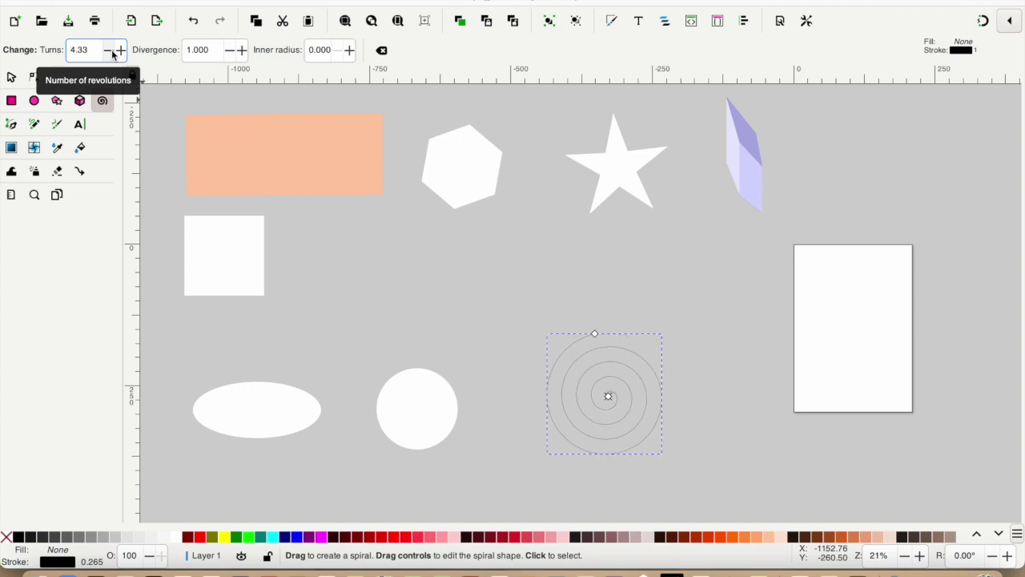
Step: Increase the spiral's divergence to 1.210
{"action": "left_click", "coordinate": [243, 50]}
{"action": "left_click", "coordinate": [243, 51]}
{"action": "left_click", "coordinate": [242, 51]}
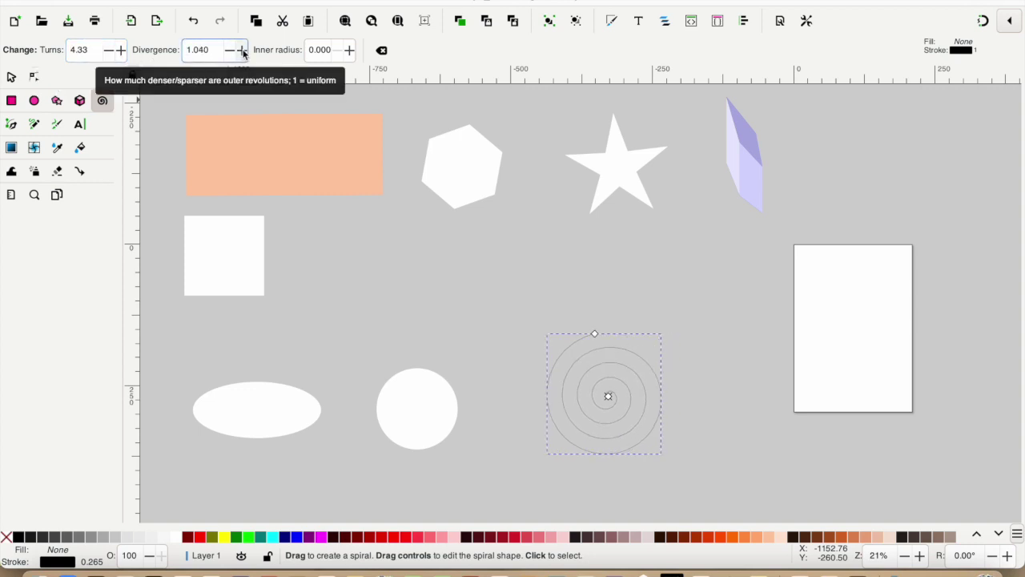
{"action": "left_click", "coordinate": [243, 50]}
{"action": "left_click", "coordinate": [243, 51]}
{"action": "left_click", "coordinate": [243, 50]}
{"action": "left_click", "coordinate": [243, 51]}
{"action": "left_click", "coordinate": [243, 50]}
{"action": "left_click", "coordinate": [242, 50]}
{"action": "left_click", "coordinate": [243, 50]}
{"action": "left_click", "coordinate": [243, 50]}
{"action": "left_click", "coordinate": [243, 51]}
{"action": "left_click", "coordinate": [243, 50]}
{"action": "left_click", "coordinate": [243, 50]}
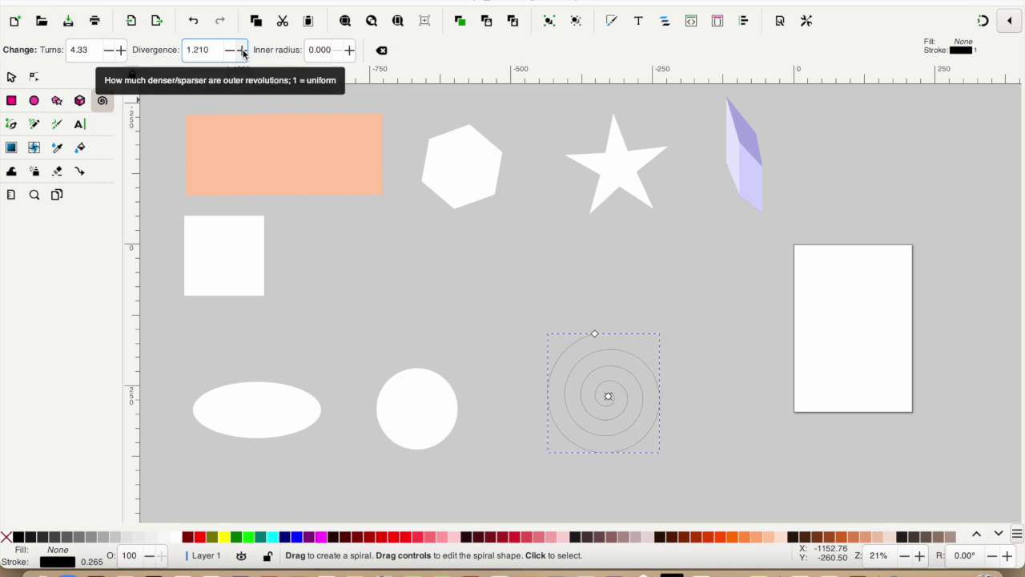
Step: Try inner radius values above 0.300 on the spiral and reset the inner radius to 0
{"action": "left_click", "coordinate": [350, 51]}
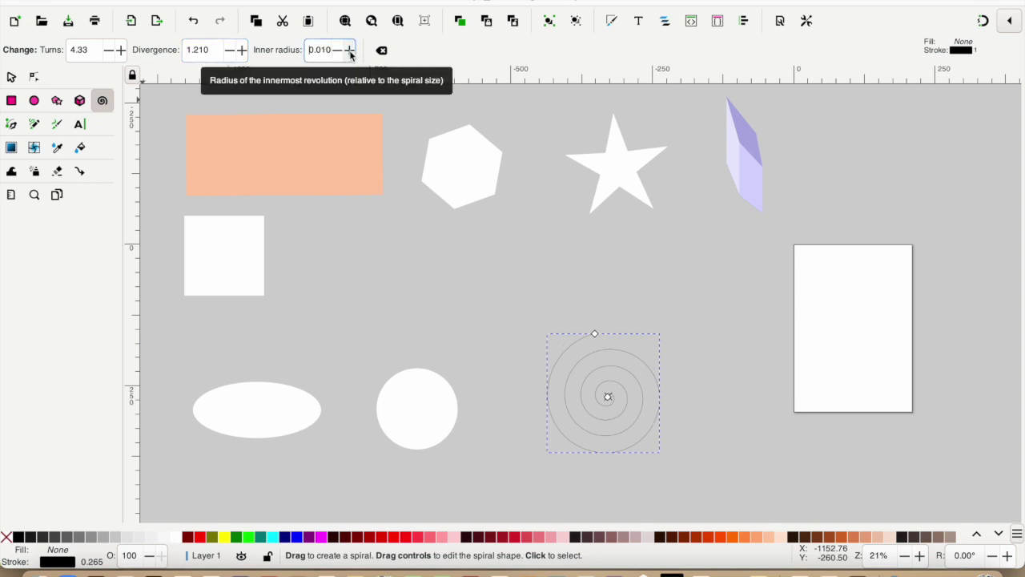
{"action": "left_click", "coordinate": [350, 51]}
{"action": "left_click", "coordinate": [350, 50]}
{"action": "left_click", "coordinate": [350, 50]}
{"action": "left_click", "coordinate": [350, 51]}
{"action": "left_click", "coordinate": [350, 50]}
{"action": "left_click", "coordinate": [350, 51]}
{"action": "left_click", "coordinate": [350, 51]}
{"action": "left_click", "coordinate": [350, 51]}
{"action": "left_click", "coordinate": [350, 50]}
{"action": "left_click", "coordinate": [350, 50]}
{"action": "left_click", "coordinate": [350, 50]}
{"action": "left_click", "coordinate": [350, 50]}
{"action": "left_click", "coordinate": [350, 51]}
{"action": "left_click", "coordinate": [350, 50]}
{"action": "left_click", "coordinate": [350, 50]}
{"action": "left_click", "coordinate": [350, 50]}
{"action": "left_click", "coordinate": [350, 51]}
{"action": "left_click", "coordinate": [350, 51]}
{"action": "left_click", "coordinate": [350, 51]}
{"action": "left_click", "coordinate": [350, 50]}
{"action": "left_click", "coordinate": [350, 51]}
{"action": "left_click", "coordinate": [350, 50]}
{"action": "left_click", "coordinate": [350, 51]}
{"action": "left_click", "coordinate": [350, 50]}
{"action": "left_click", "coordinate": [350, 50]}
{"action": "left_click", "coordinate": [350, 50]}
{"action": "left_click", "coordinate": [350, 50]}
{"action": "left_click", "coordinate": [350, 51]}
{"action": "left_click", "coordinate": [350, 50]}
{"action": "left_click", "coordinate": [350, 51]}
{"action": "left_click", "coordinate": [350, 50]}
{"action": "left_click", "coordinate": [339, 53]}
{"action": "left_click", "coordinate": [339, 52]}
{"action": "left_click", "coordinate": [339, 52]}
{"action": "left_click", "coordinate": [339, 53]}
{"action": "left_click", "coordinate": [338, 53]}
{"action": "left_click", "coordinate": [339, 53]}
{"action": "left_click", "coordinate": [339, 53]}
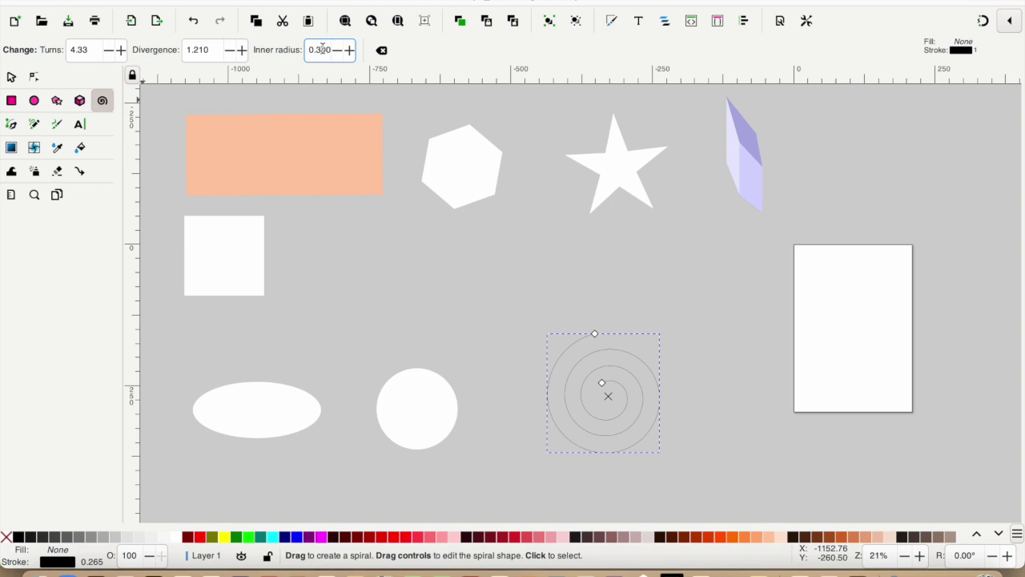
{"action": "key", "text": "Return"}
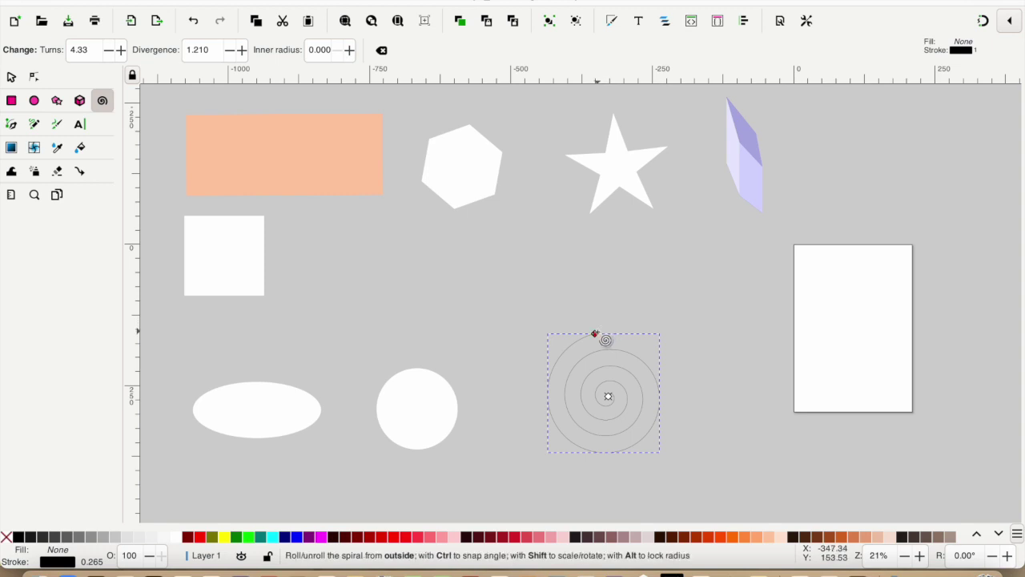
Step: Unroll the spiral from its outer end to 5.79 turns and adjust where its inner end starts
{"action": "left_click_drag", "start_coordinate": [595, 333], "coordinate": [645, 479]}
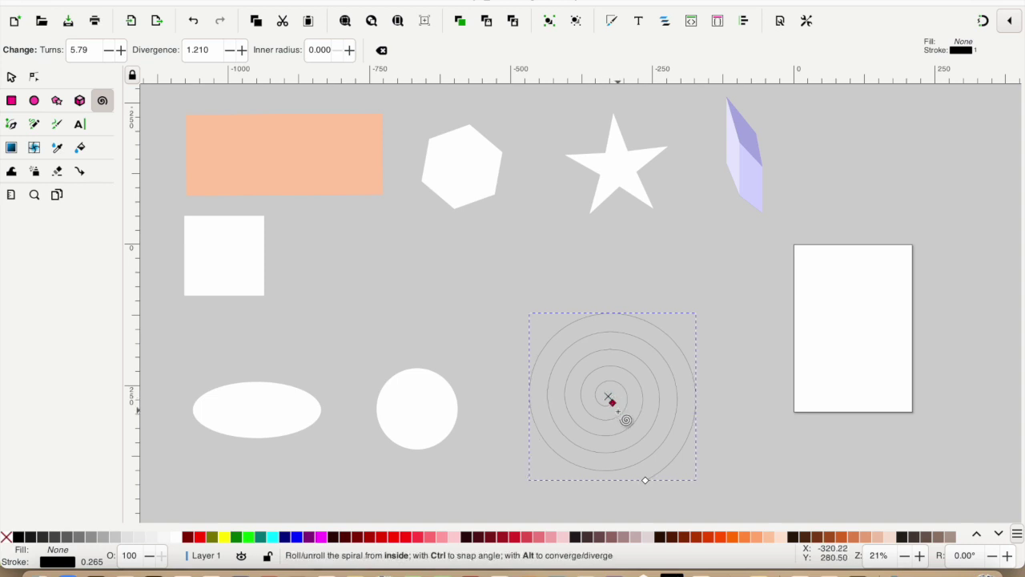
{"action": "left_click_drag", "start_coordinate": [583, 378], "coordinate": [599, 403]}
Step: Draw an open path of five straight segments with the Pen tool in the empty area below the shapes
{"action": "scroll", "coordinate": [558, 483], "scroll_direction": "down", "scroll_amount": 8}
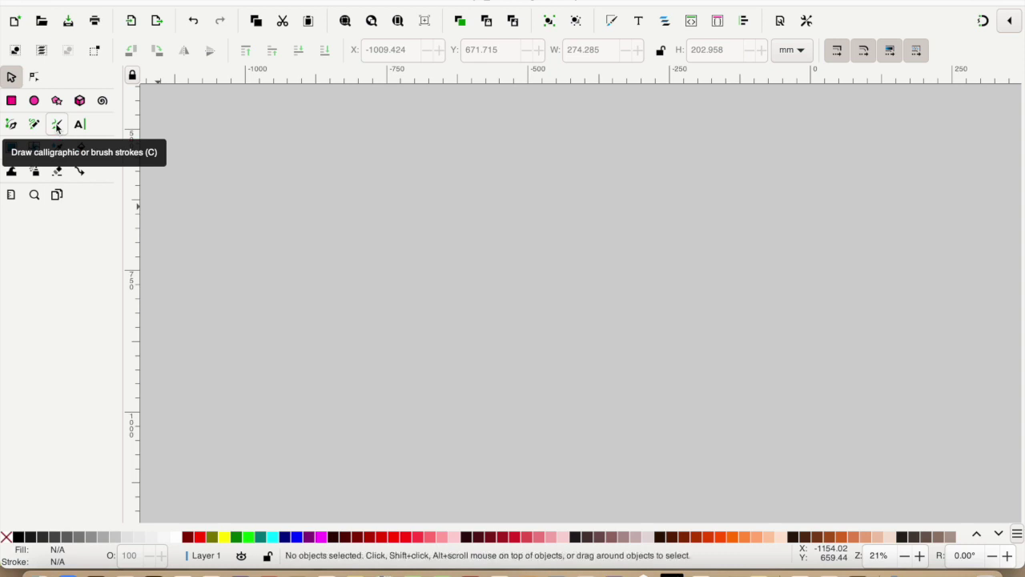
{"action": "left_click", "coordinate": [11, 125]}
{"action": "left_click", "coordinate": [226, 316]}
{"action": "left_click", "coordinate": [261, 257]}
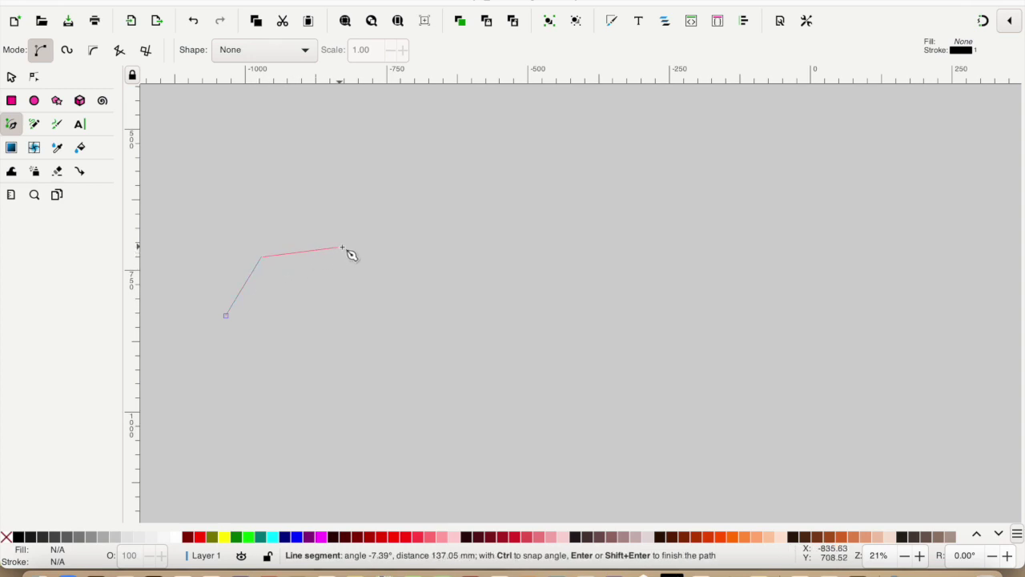
{"action": "left_click", "coordinate": [356, 241]}
{"action": "left_click", "coordinate": [435, 291]}
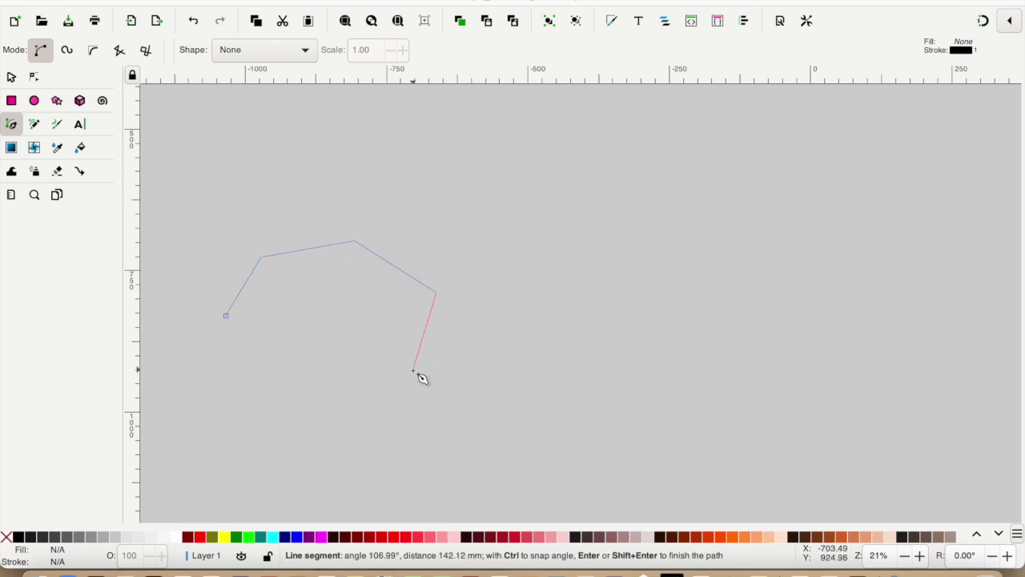
{"action": "left_click", "coordinate": [413, 370]}
{"action": "left_click", "coordinate": [361, 389]}
{"action": "key", "text": "Return"}
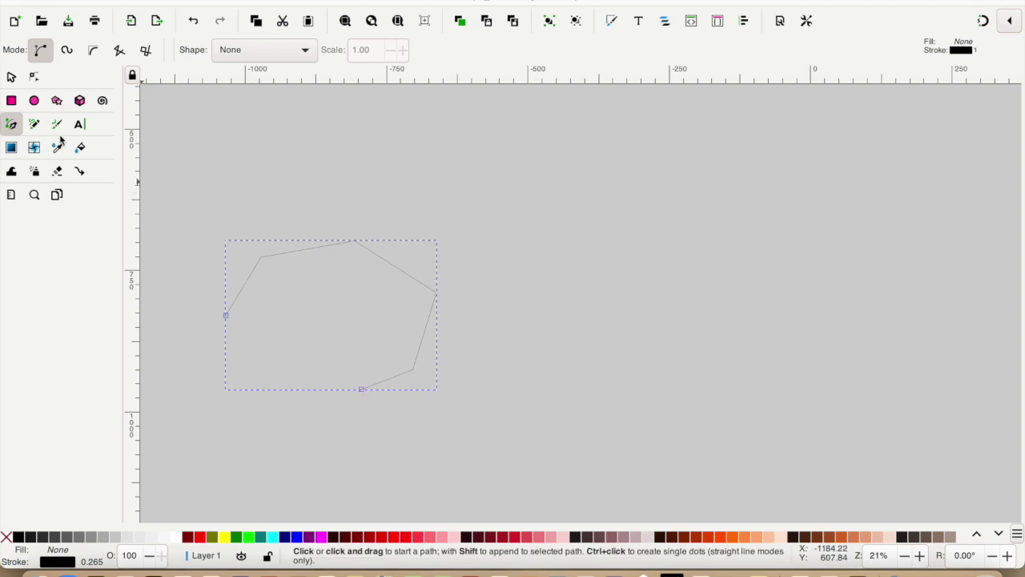
Step: Bend the first four straight segments of the open path into curves with the Node tool
{"action": "left_click", "coordinate": [35, 78]}
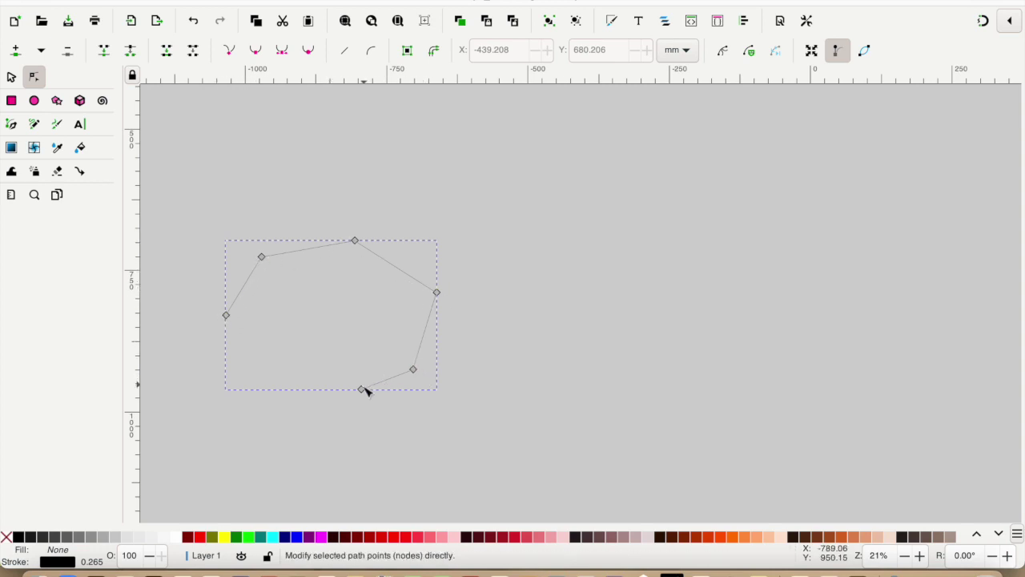
{"action": "left_click", "coordinate": [245, 293]}
{"action": "left_click_drag", "start_coordinate": [244, 293], "coordinate": [216, 280]}
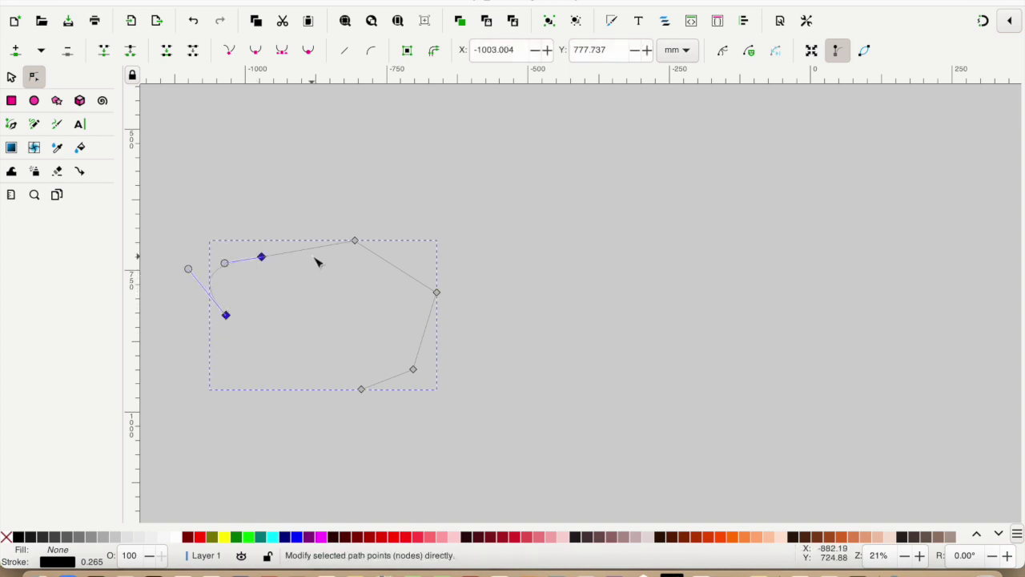
{"action": "left_click_drag", "start_coordinate": [314, 253], "coordinate": [319, 295]}
{"action": "left_click_drag", "start_coordinate": [403, 277], "coordinate": [440, 243]}
{"action": "left_click_drag", "start_coordinate": [428, 342], "coordinate": [457, 354]}
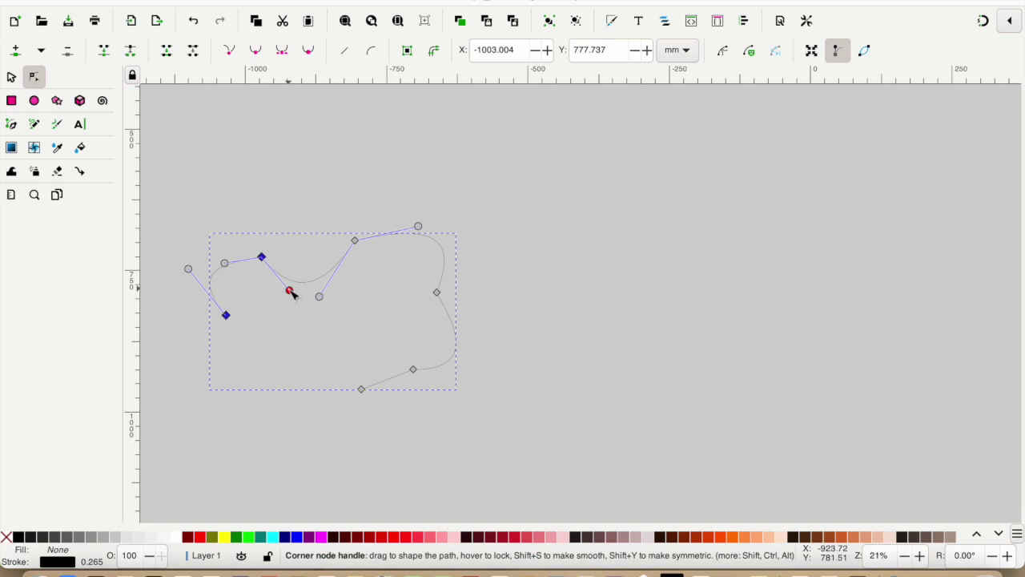
Step: Reshape the curves around the path's second and third nodes by adjusting their handles
{"action": "left_click_drag", "start_coordinate": [226, 261], "coordinate": [217, 239]}
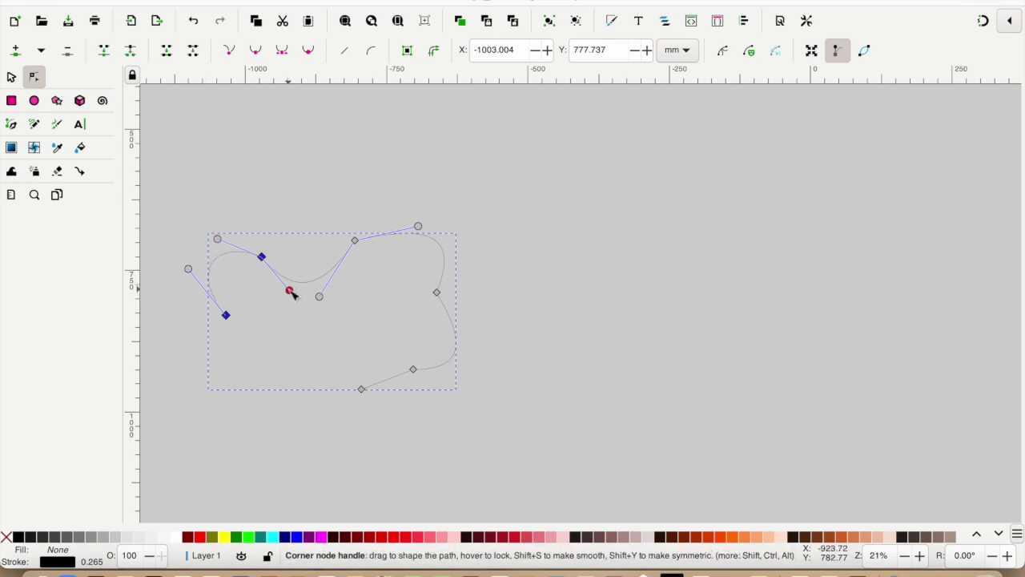
{"action": "left_click_drag", "start_coordinate": [290, 292], "coordinate": [303, 291]}
{"action": "left_click_drag", "start_coordinate": [417, 226], "coordinate": [373, 215]}
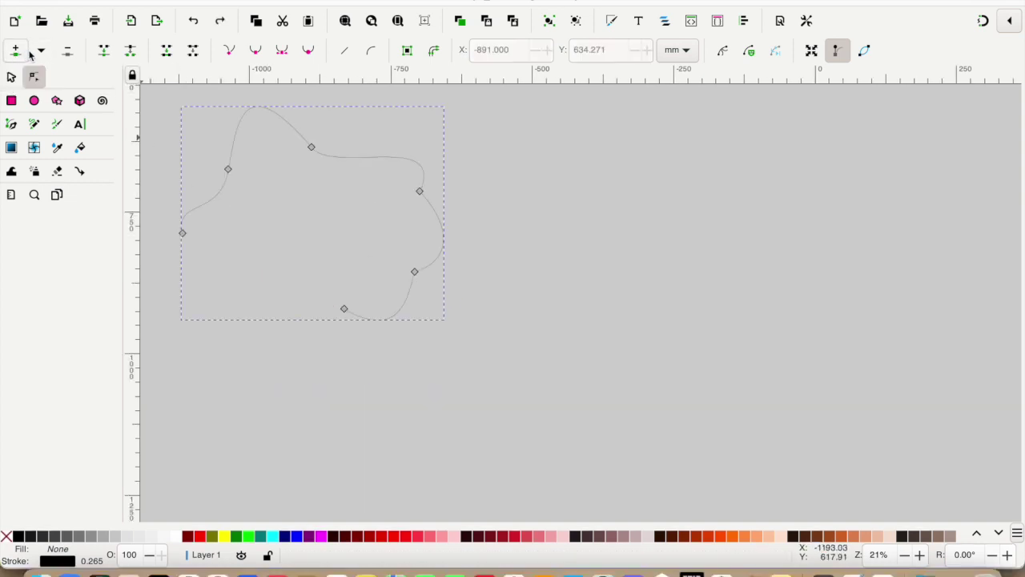
Step: Insert a new node midway along the curved segment between the path's second and third nodes
{"action": "left_click", "coordinate": [41, 54]}
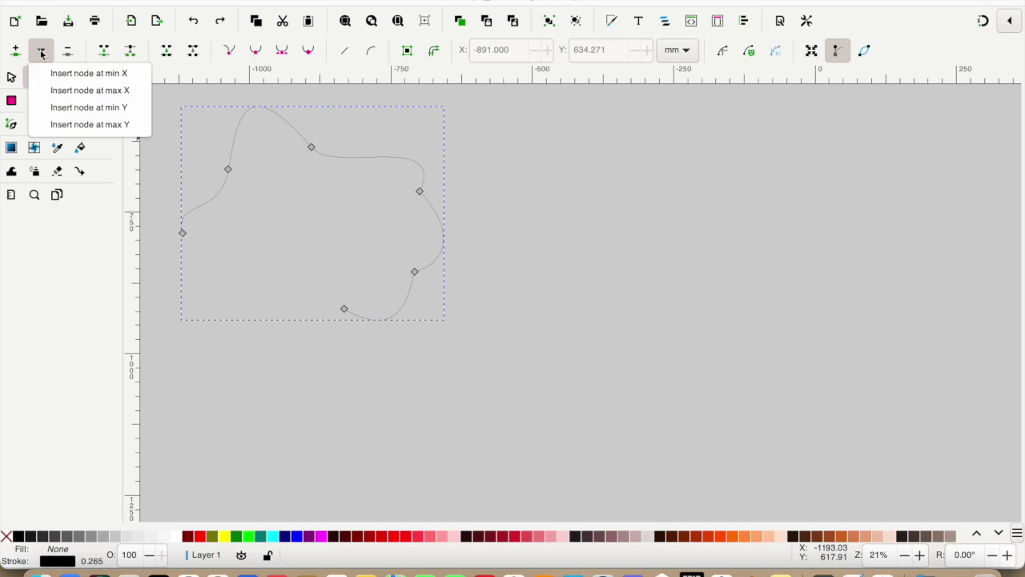
{"action": "left_click", "coordinate": [42, 53]}
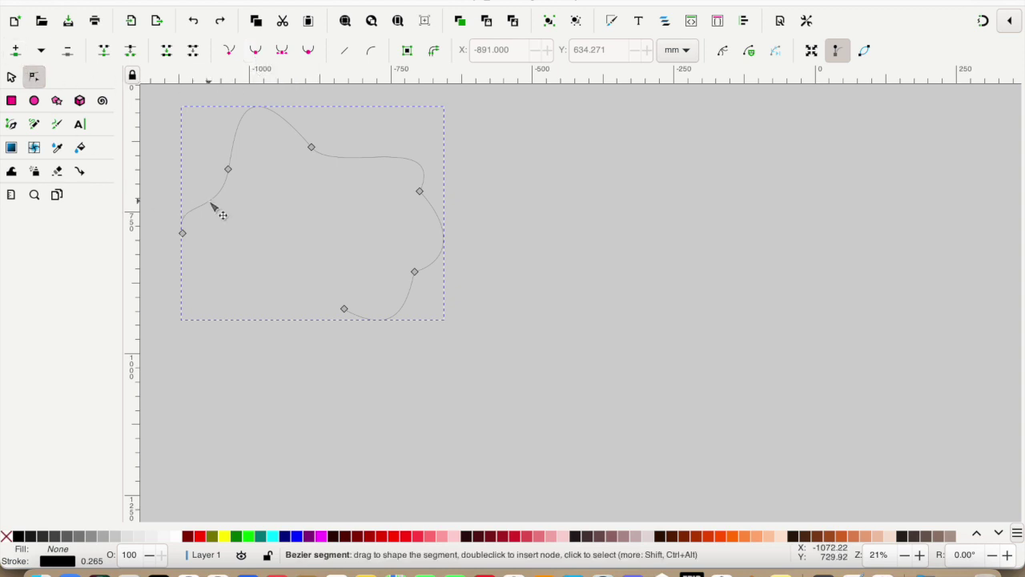
{"action": "left_click", "coordinate": [238, 136]}
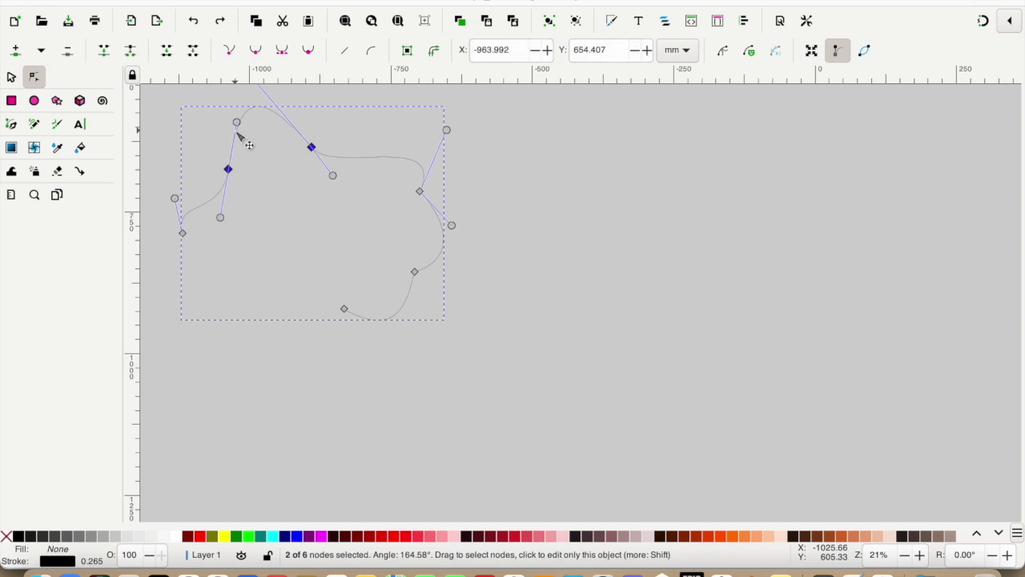
{"action": "left_click", "coordinate": [15, 51]}
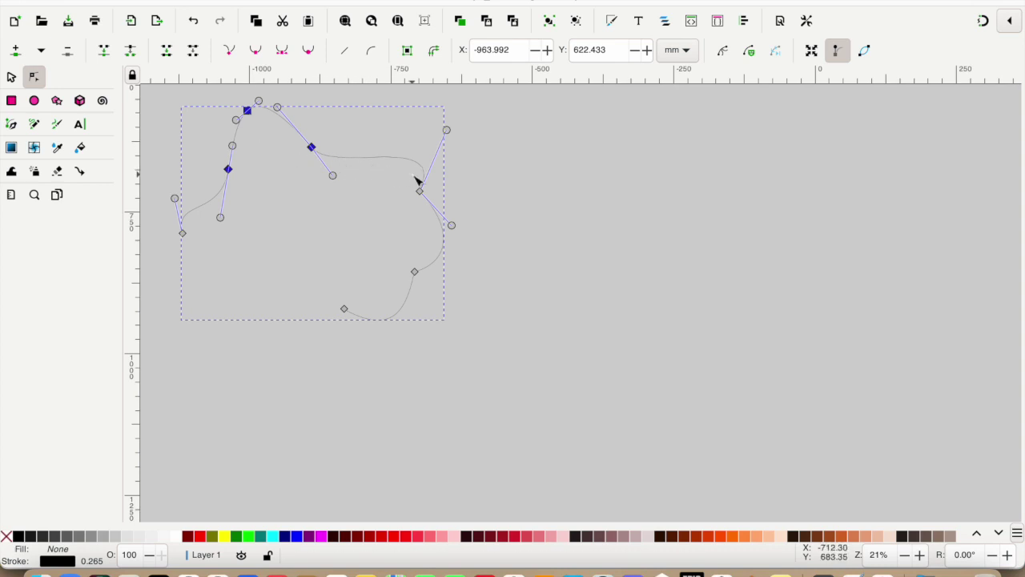
{"action": "left_click", "coordinate": [552, 197]}
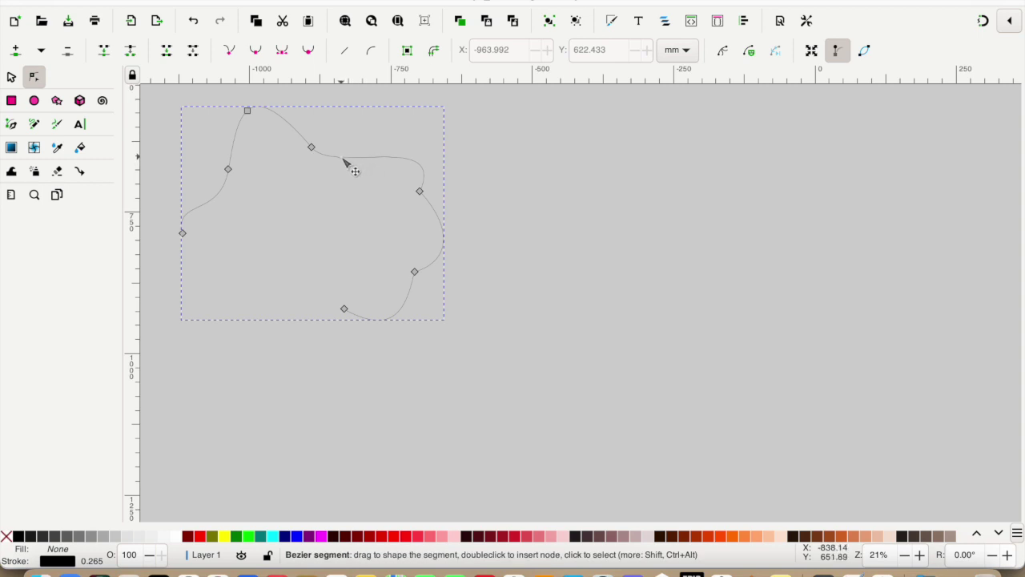
Step: Insert two nodes directly on the path's upper-right segment, one near each end of its curve
{"action": "left_click", "coordinate": [344, 160]}
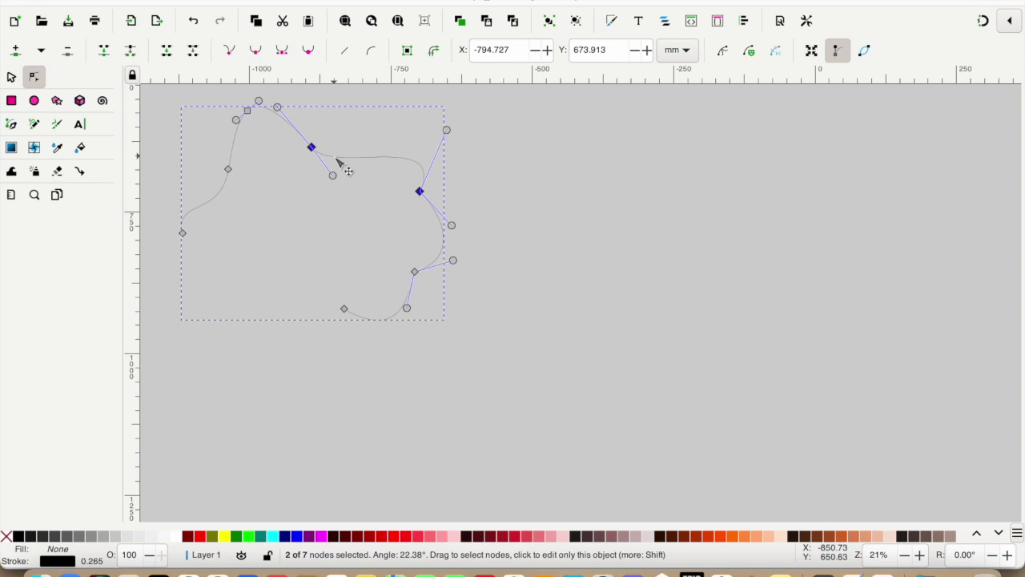
{"action": "double_click", "coordinate": [336, 158]}
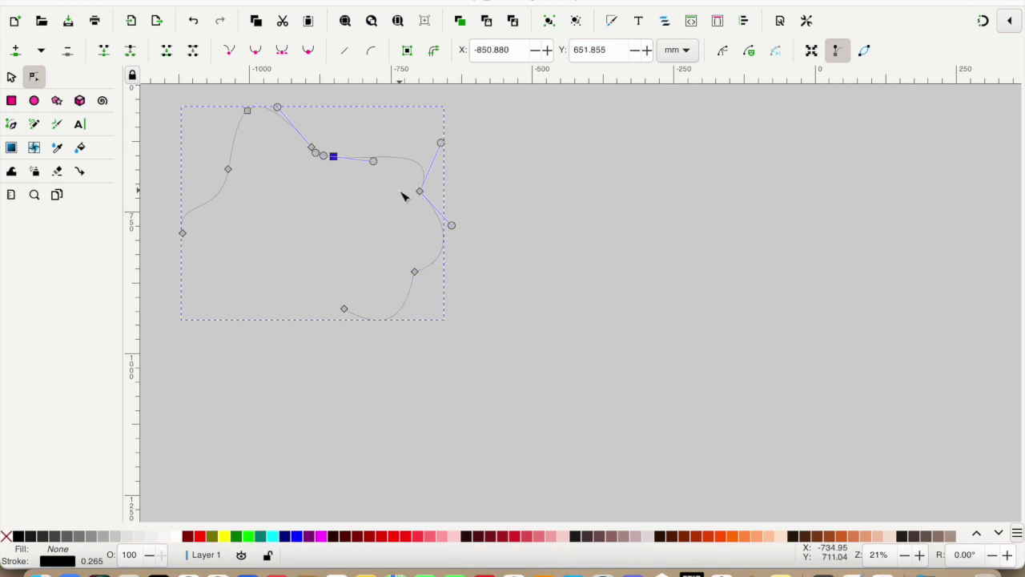
{"action": "left_click", "coordinate": [426, 171]}
{"action": "double_click", "coordinate": [424, 170]}
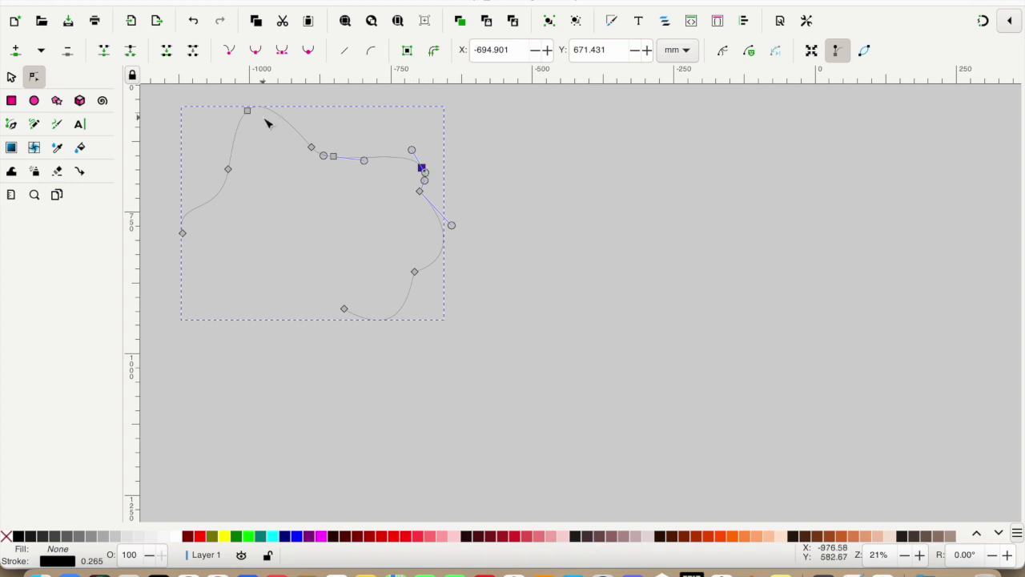
Step: Delete the path's lower-right node, next to the open end
{"action": "left_click", "coordinate": [494, 190]}
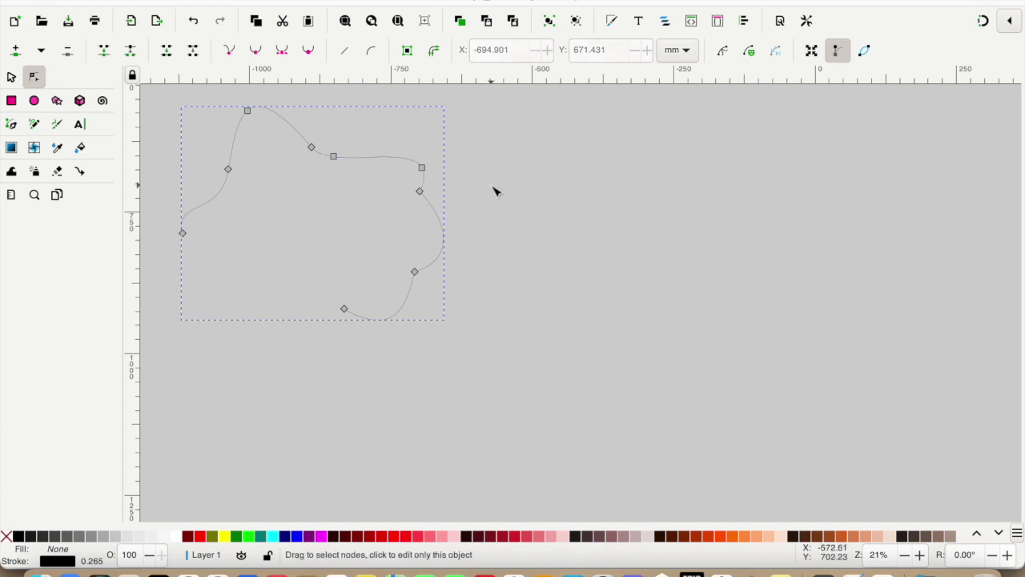
{"action": "left_click", "coordinate": [414, 272]}
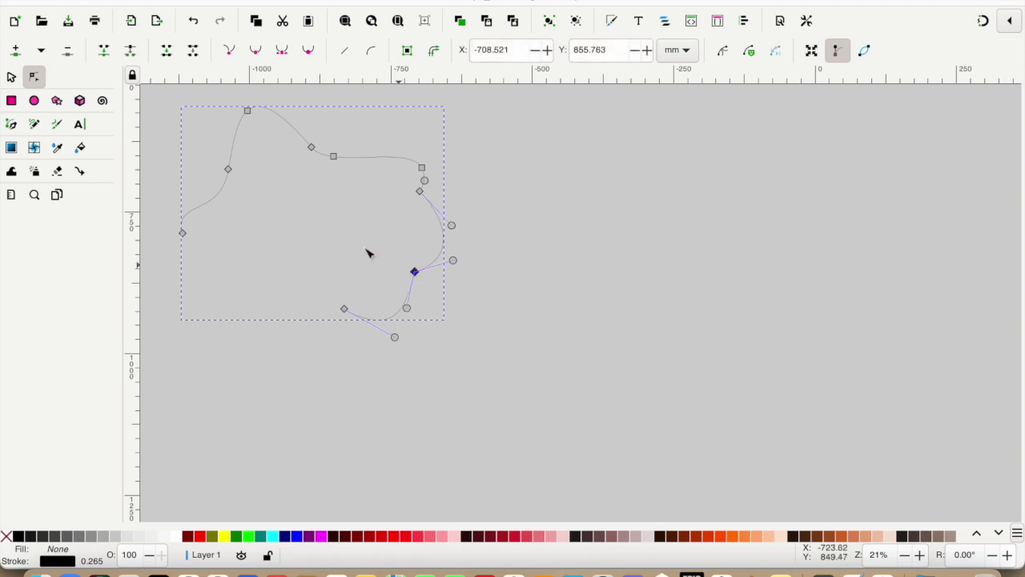
{"action": "left_click", "coordinate": [70, 52]}
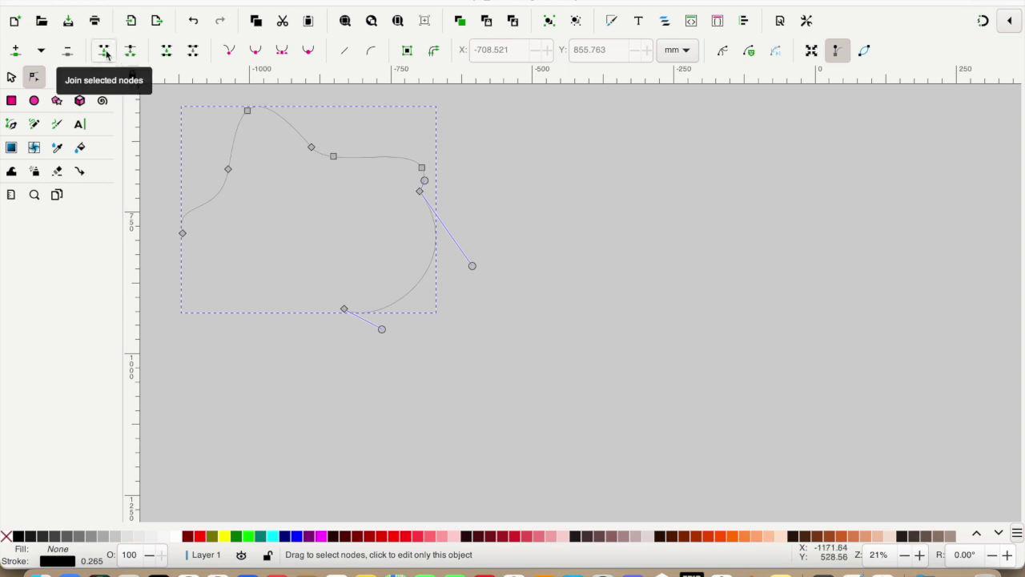
Step: Join the two added nodes on the path's upper-right segment into a single node
{"action": "left_click", "coordinate": [334, 157]}
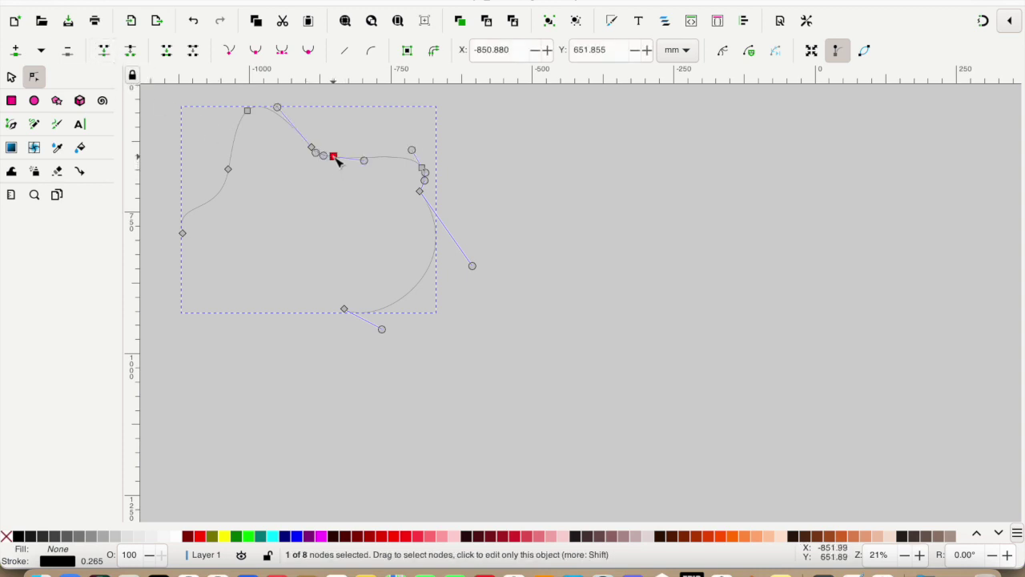
{"action": "left_click", "coordinate": [422, 168], "text": "shift"}
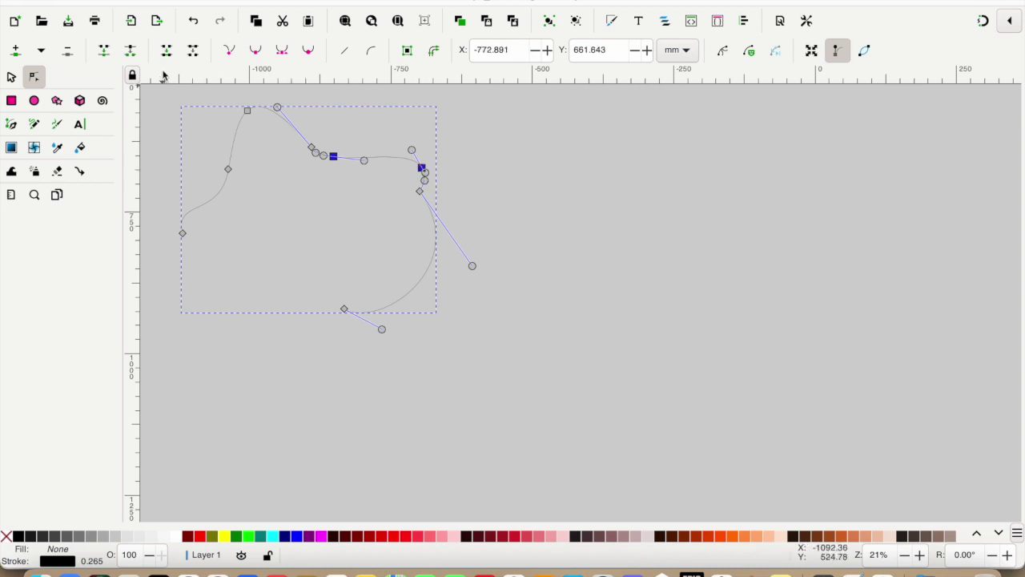
{"action": "left_click", "coordinate": [104, 53]}
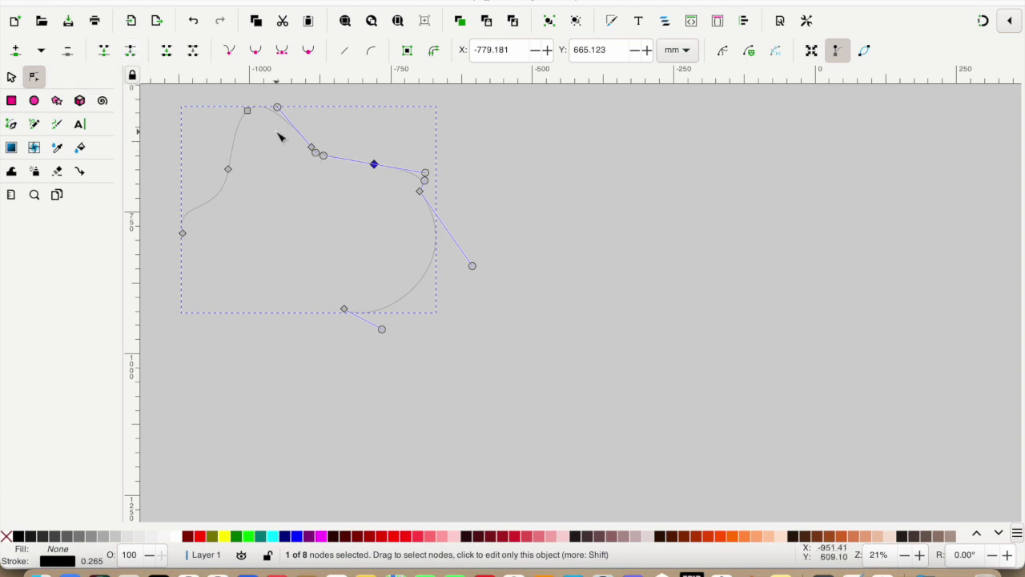
Step: Try breaking the path at its topmost node and the joined node, and undo the break
{"action": "left_click", "coordinate": [247, 111], "text": "shift"}
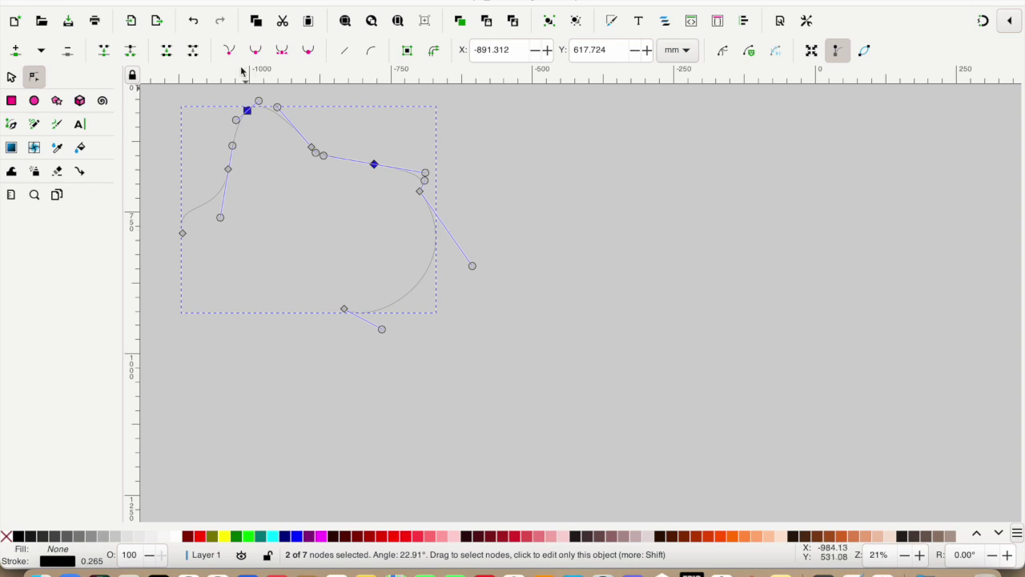
{"action": "left_click", "coordinate": [133, 52]}
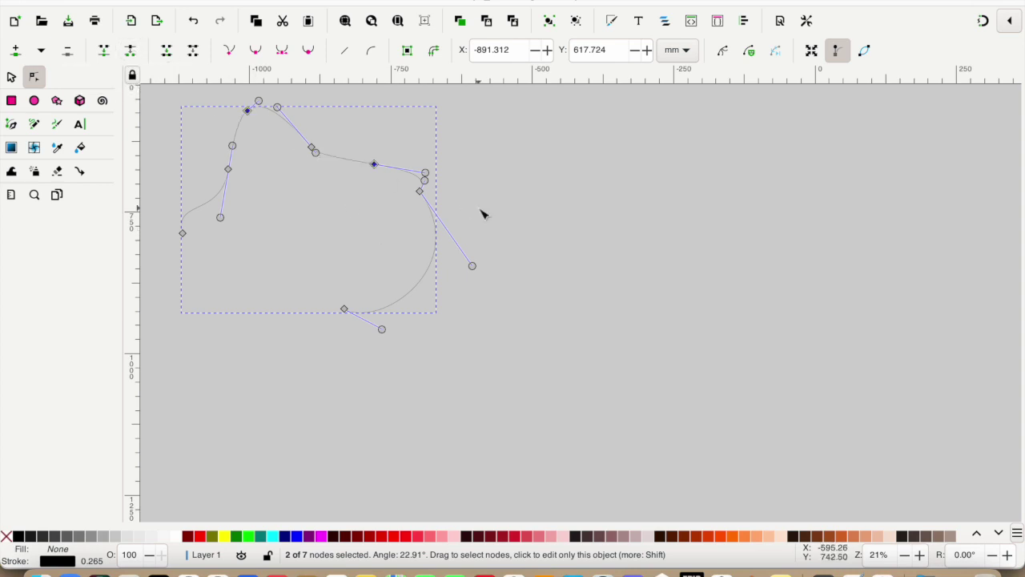
{"action": "key", "text": "ctrl+z"}
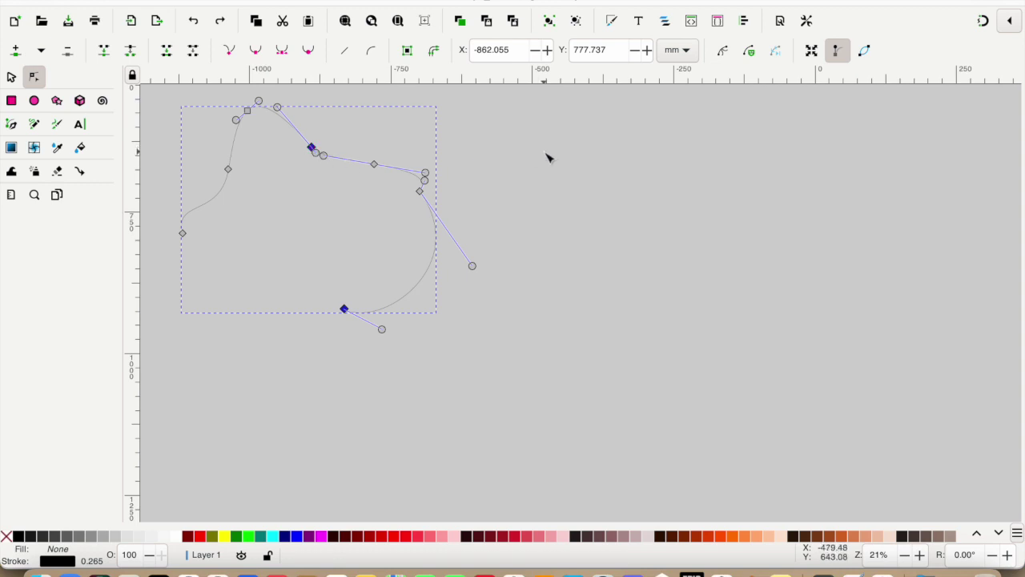
Step: Make the node at the path's right side, just below the joined node, smooth
{"action": "key", "text": "Escape"}
{"action": "left_click", "coordinate": [419, 192]}
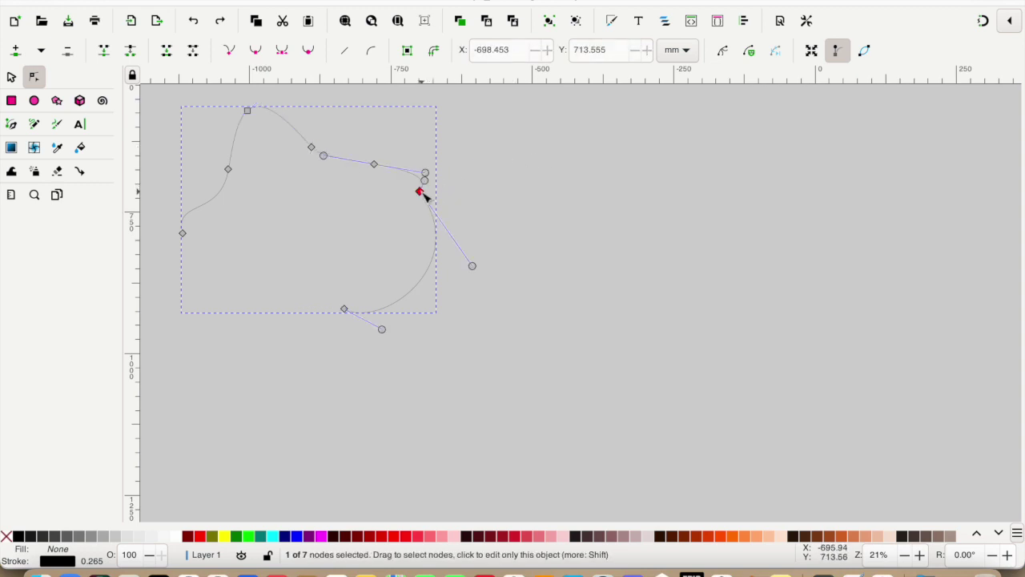
{"action": "left_click", "coordinate": [256, 53]}
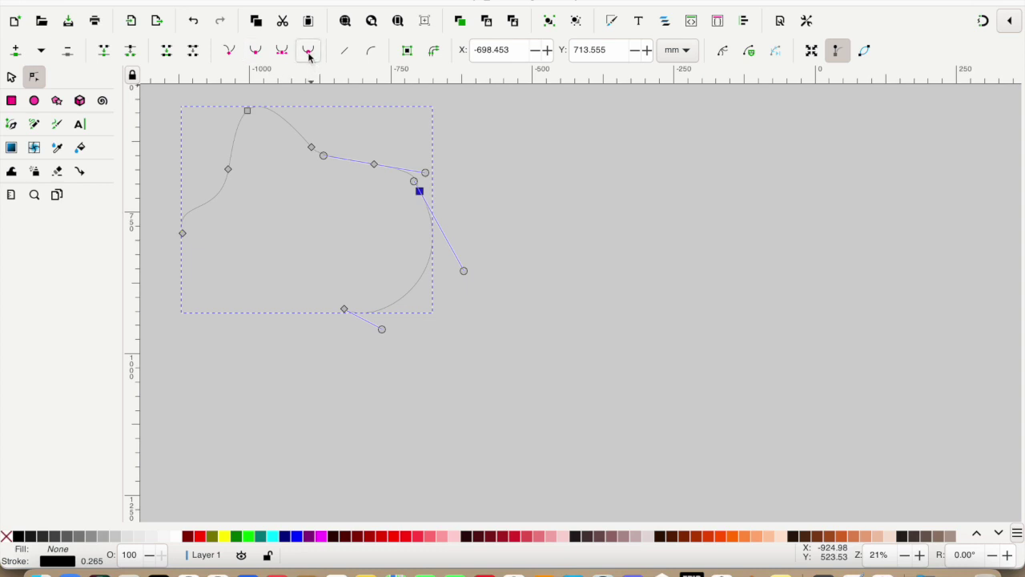
Step: Make the node between the path's topmost node and the joined node auto-smooth, and change it to symmetric
{"action": "left_click", "coordinate": [311, 148]}
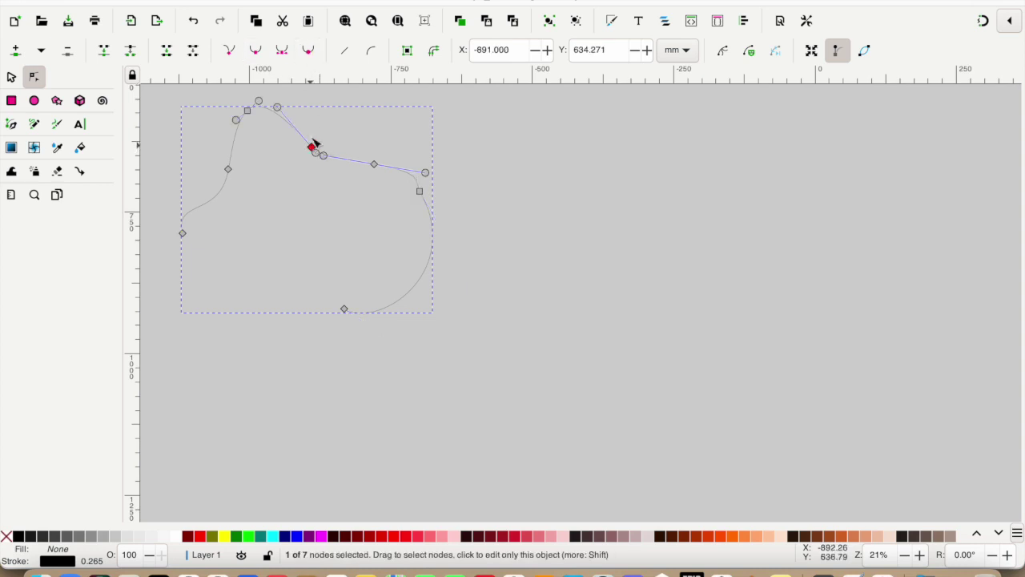
{"action": "left_click", "coordinate": [307, 55]}
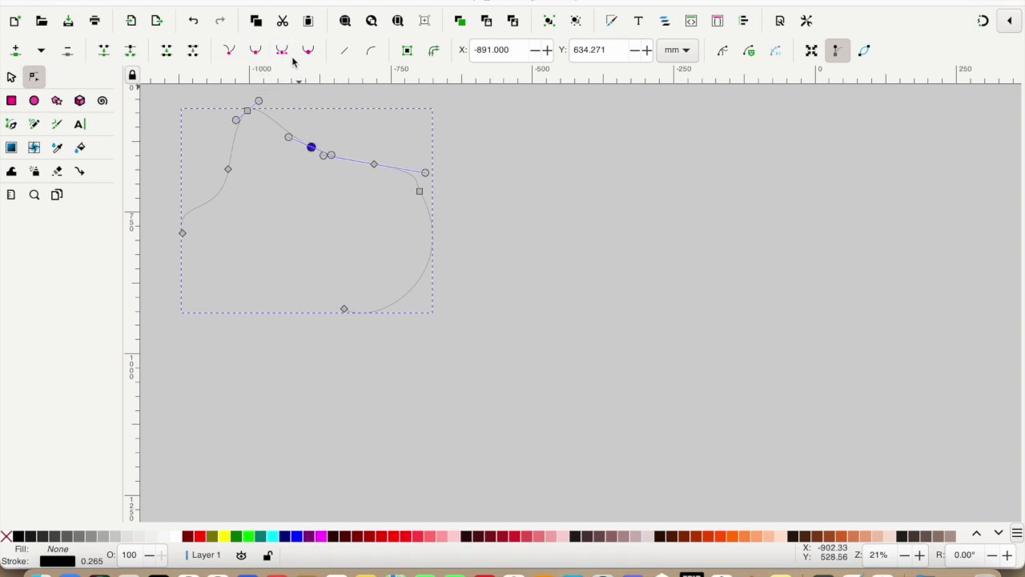
{"action": "left_click", "coordinate": [285, 54]}
{"action": "left_click", "coordinate": [505, 215]}
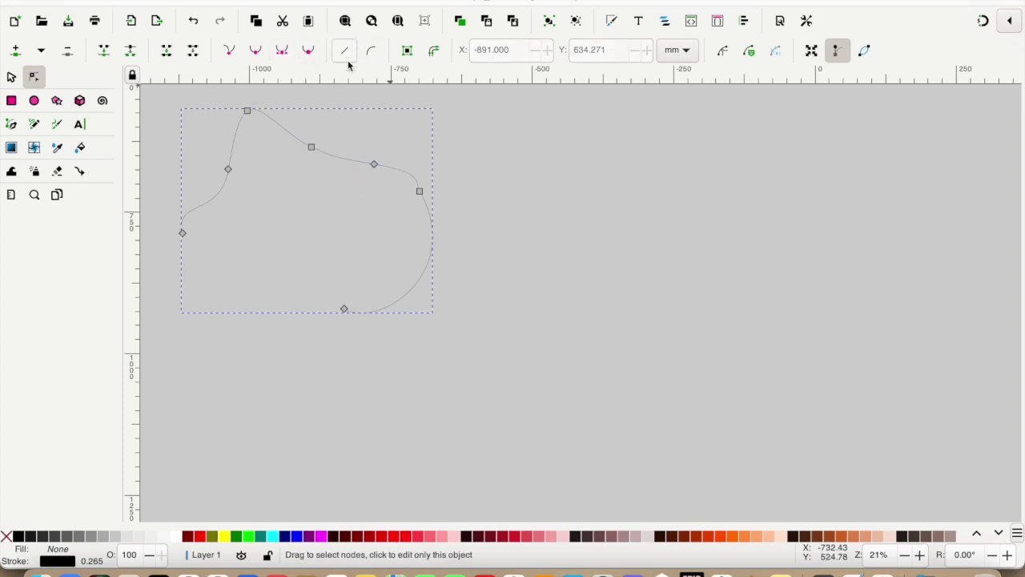
Step: Turn the path segment between the upper-right diamond node and the square node beside it into a straight line
{"action": "left_click", "coordinate": [374, 164]}
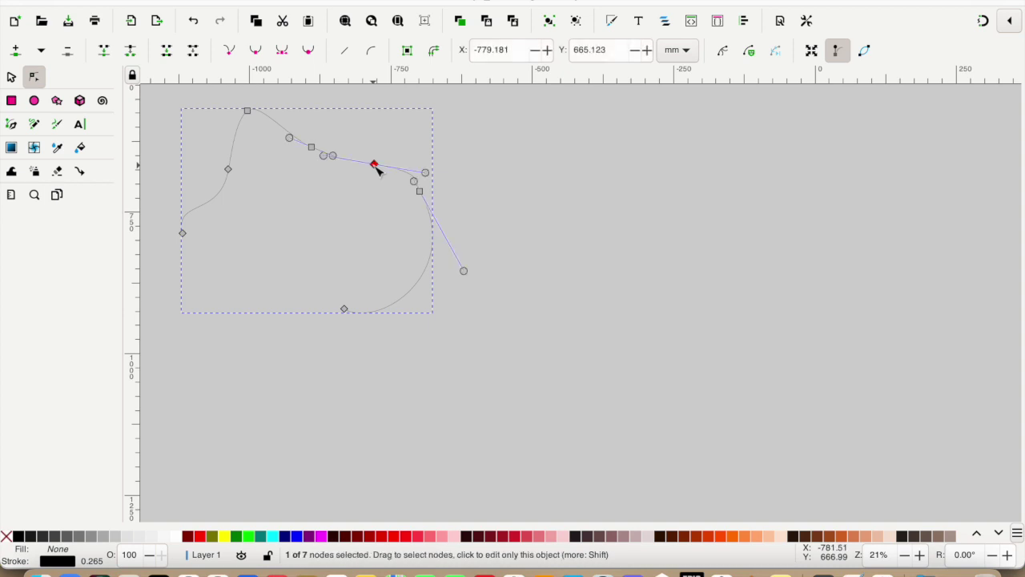
{"action": "left_click", "coordinate": [418, 190], "text": "shift"}
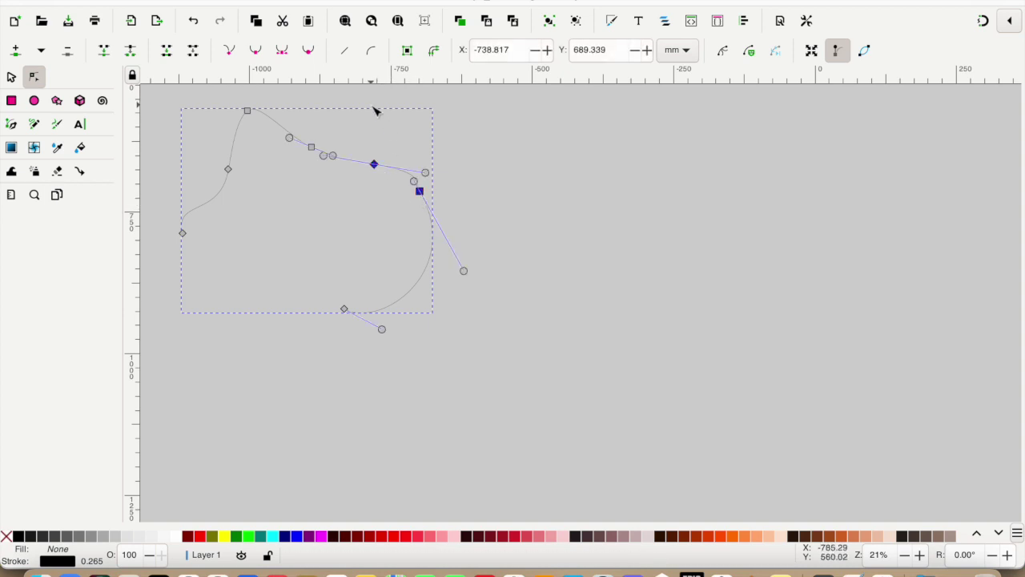
{"action": "left_click", "coordinate": [344, 53]}
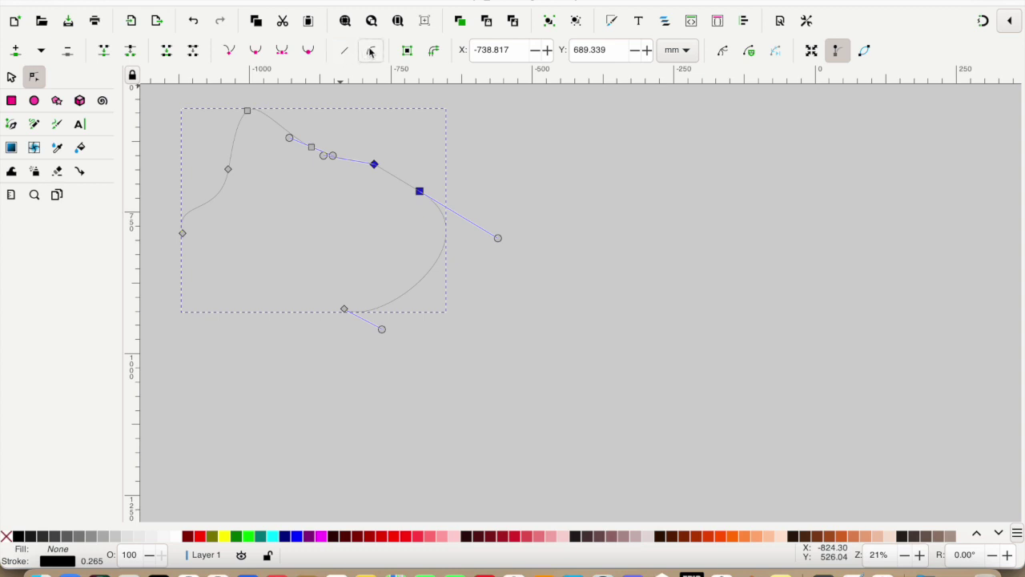
Step: Convert the straight upper-right segment back to a curve and bend it inward with its handle
{"action": "left_click", "coordinate": [371, 51]}
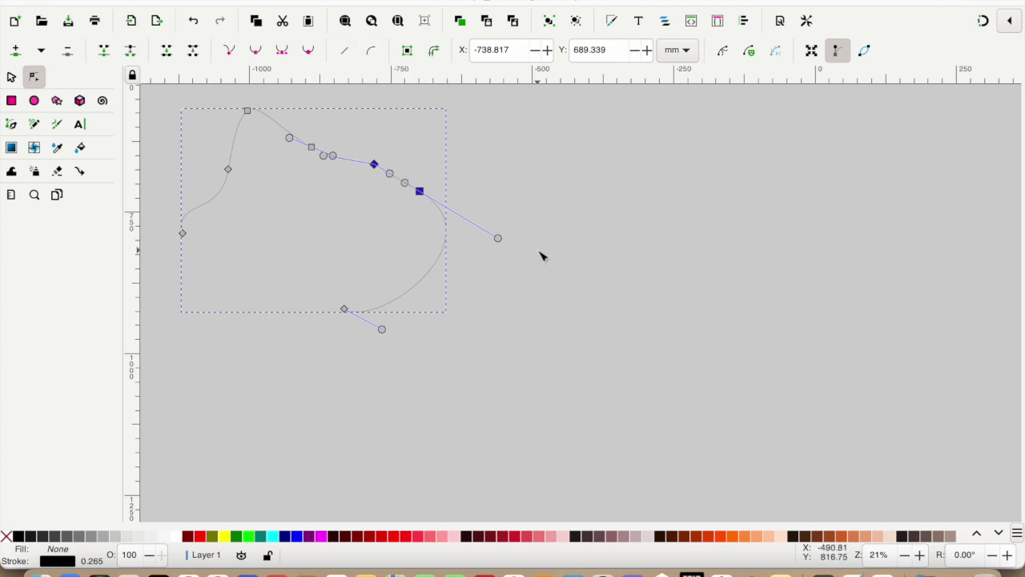
{"action": "left_click", "coordinate": [374, 164]}
{"action": "left_click_drag", "start_coordinate": [392, 177], "coordinate": [371, 204]}
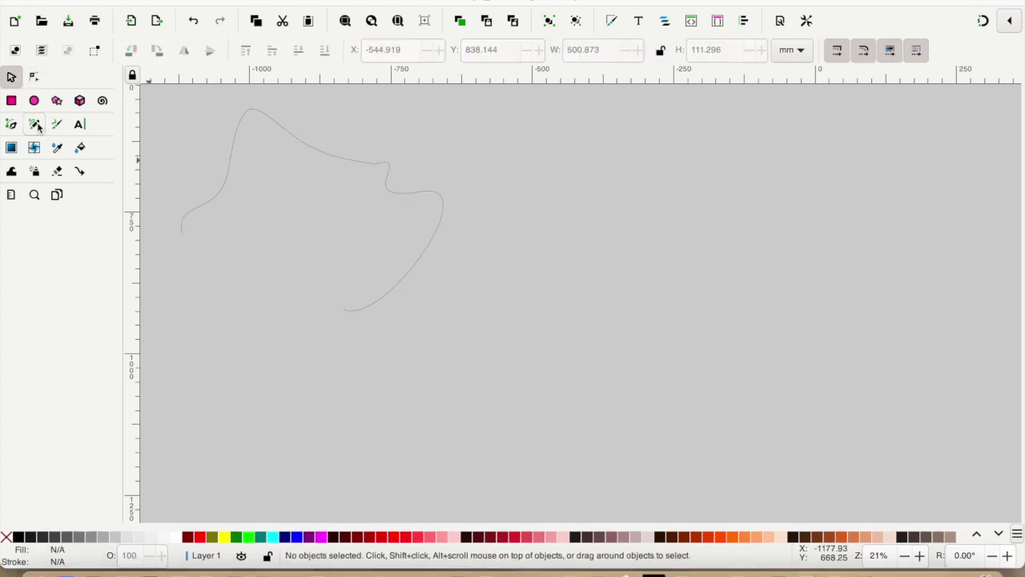
Step: Draw a wavy freehand Pencil stroke beside the path with smoothing 0 and the Triangle in shape
{"action": "left_click", "coordinate": [36, 124]}
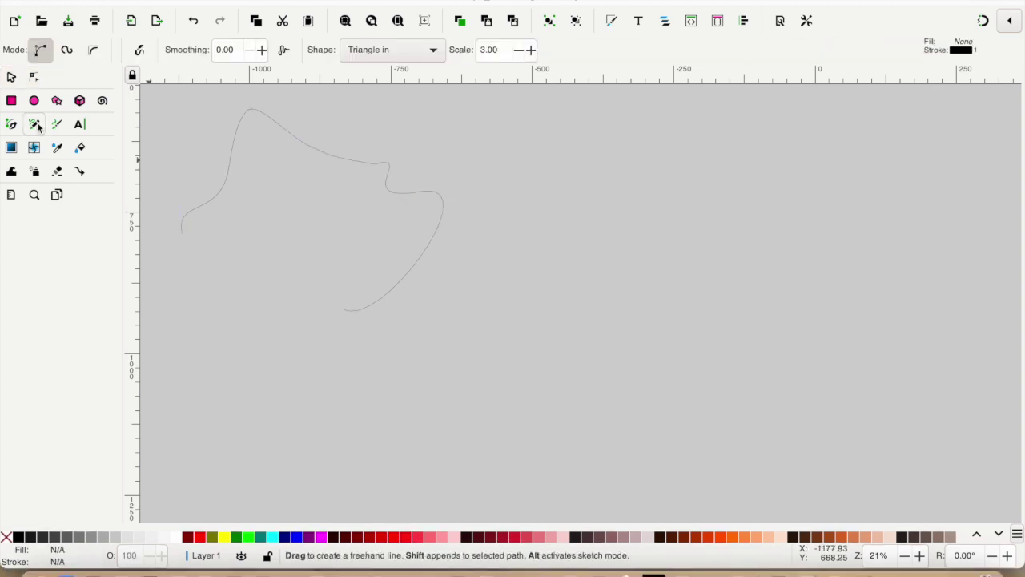
{"action": "left_click", "coordinate": [555, 264]}
{"action": "mouse_move", "coordinate": [554, 264]}
{"action": "left_mouse_down"}
{"action": "mouse_move", "coordinate": [581, 233]}
{"action": "mouse_move", "coordinate": [606, 245]}
{"action": "mouse_move", "coordinate": [651, 222]}
{"action": "mouse_move", "coordinate": [670, 231]}
{"action": "mouse_move", "coordinate": [787, 207]}
{"action": "left_mouse_up"}
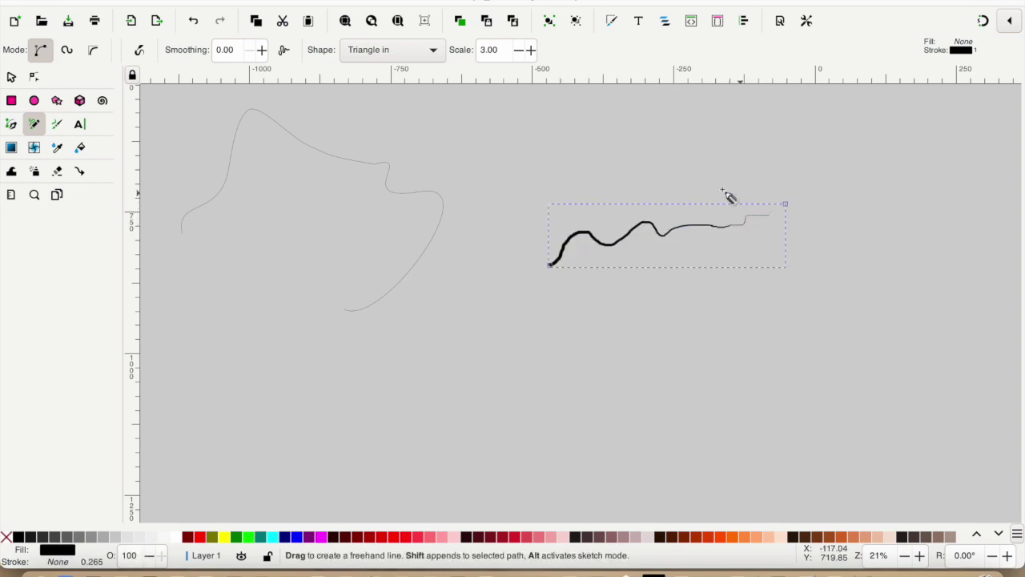
Step: Set the Pencil smoothing to 20 and draw a wavy stroke below the first one
{"action": "left_click", "coordinate": [221, 49]}
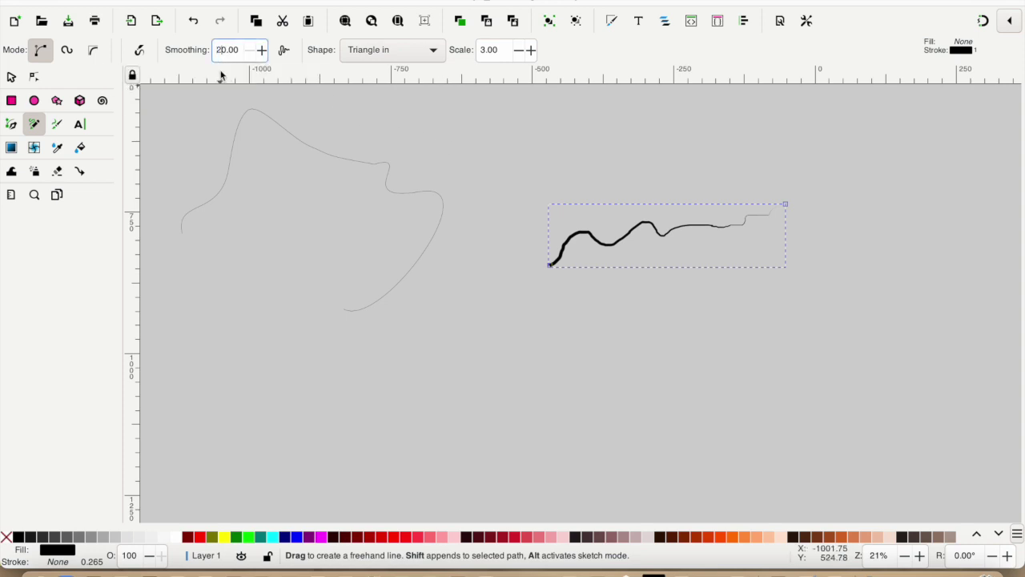
{"action": "type", "text": "2"}
{"action": "key", "text": "Return"}
{"action": "mouse_move", "coordinate": [522, 395]}
{"action": "left_mouse_down"}
{"action": "mouse_move", "coordinate": [587, 365]}
{"action": "mouse_move", "coordinate": [641, 351]}
{"action": "mouse_move", "coordinate": [688, 364]}
{"action": "mouse_move", "coordinate": [740, 337]}
{"action": "left_mouse_up"}
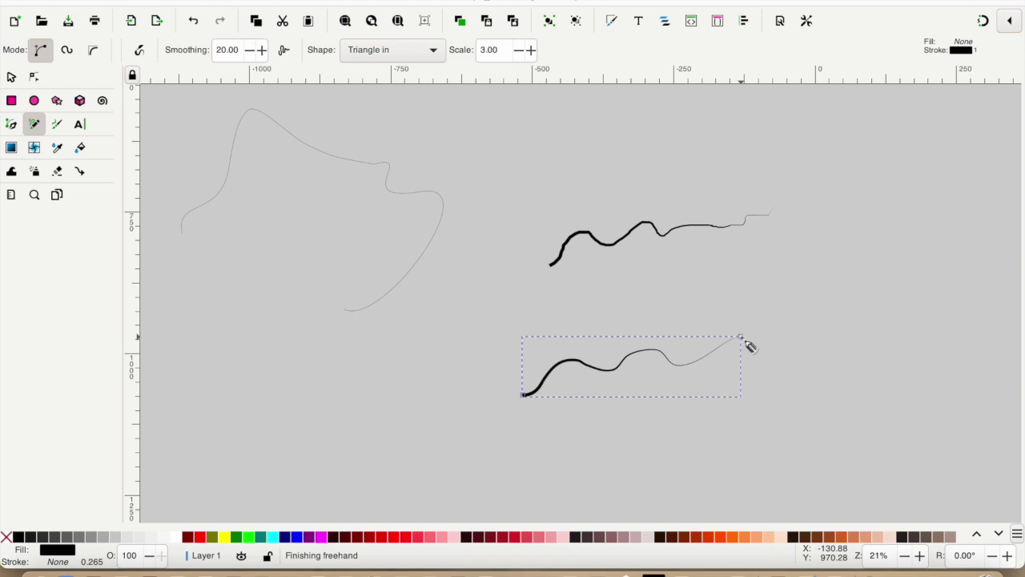
Step: Set the Pencil smoothing to 40 and draw two wavy strokes above the first one
{"action": "left_click", "coordinate": [221, 51]}
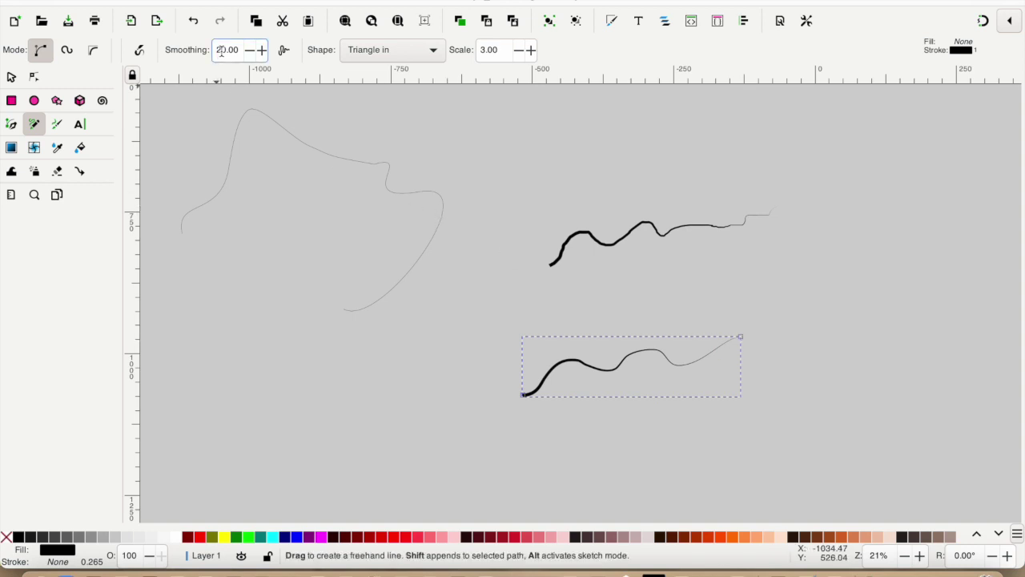
{"action": "key", "text": "BackSpace"}
{"action": "type", "text": "4"}
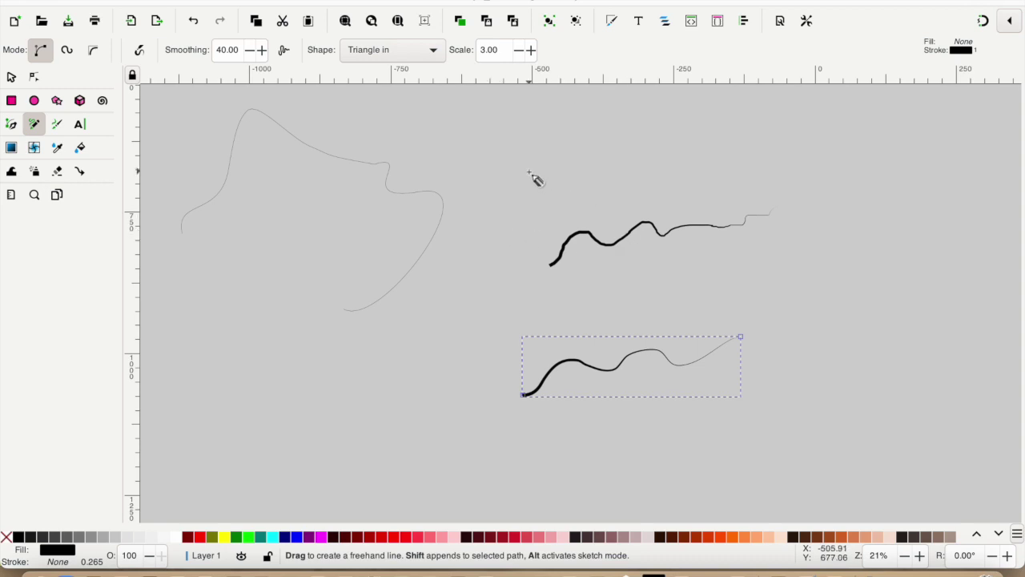
{"action": "mouse_move", "coordinate": [529, 171]}
{"action": "left_mouse_down"}
{"action": "mouse_move", "coordinate": [576, 152]}
{"action": "mouse_move", "coordinate": [753, 129]}
{"action": "left_mouse_up"}
{"action": "mouse_move", "coordinate": [547, 207]}
{"action": "left_mouse_down"}
{"action": "mouse_move", "coordinate": [617, 193]}
{"action": "mouse_move", "coordinate": [674, 201]}
{"action": "mouse_move", "coordinate": [749, 183]}
{"action": "mouse_move", "coordinate": [797, 152]}
{"action": "left_mouse_up"}
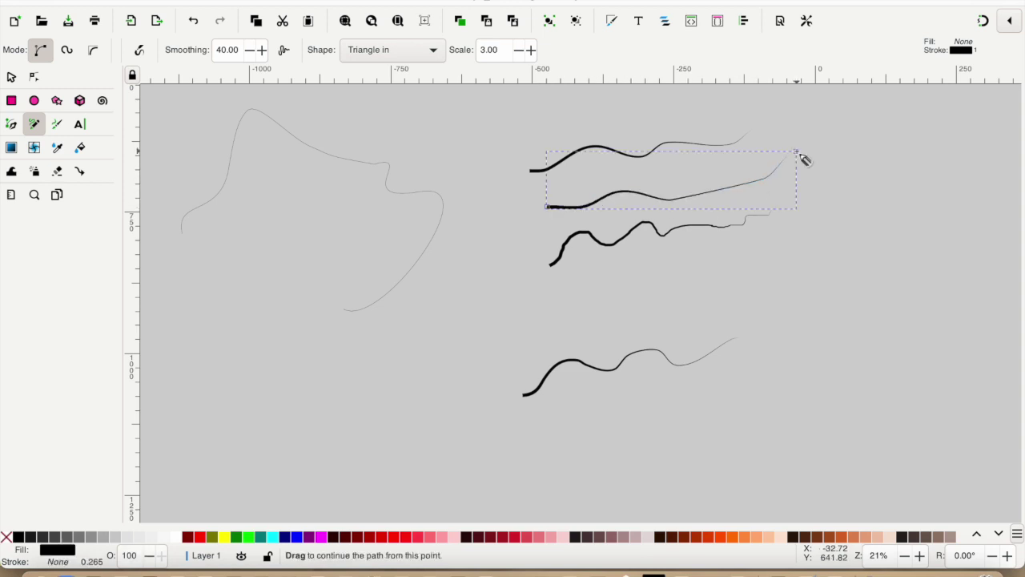
Step: Set the Pencil shape to Triangle out and draw two wavy strokes between the first stroke and the lowest one
{"action": "left_click", "coordinate": [433, 52]}
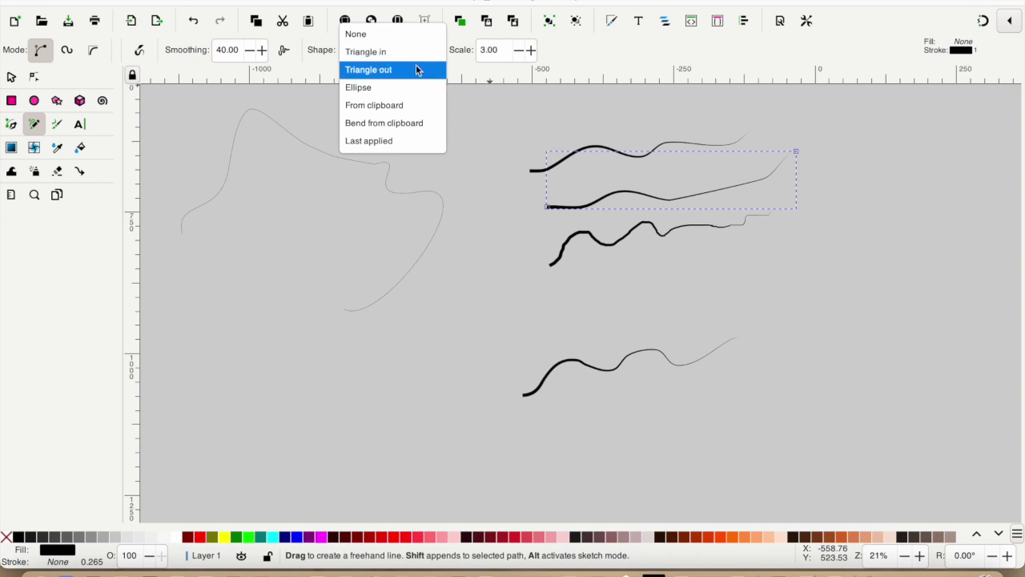
{"action": "left_click", "coordinate": [414, 70]}
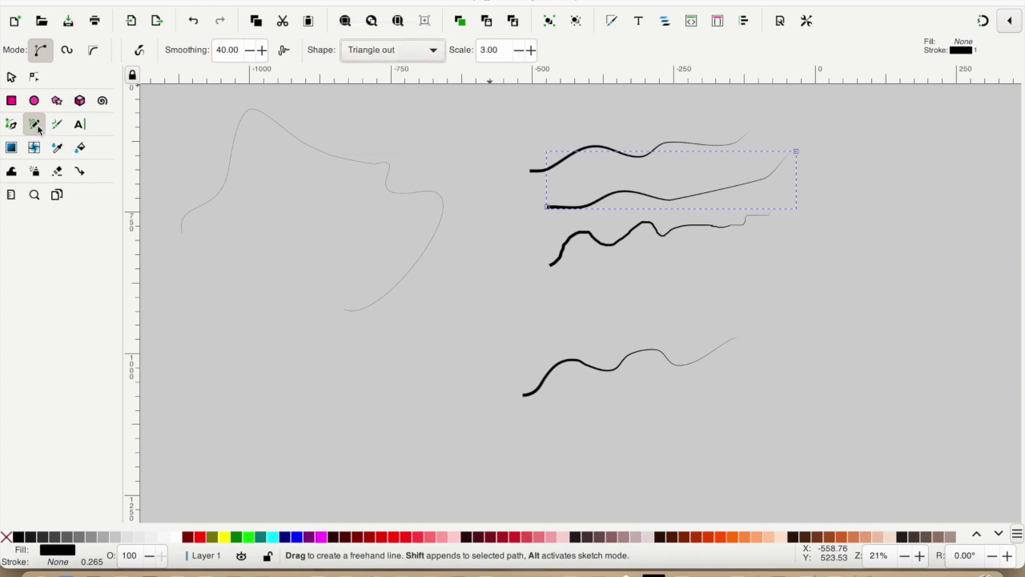
{"action": "mouse_move", "coordinate": [538, 327]}
{"action": "left_mouse_down"}
{"action": "mouse_move", "coordinate": [607, 284]}
{"action": "mouse_move", "coordinate": [737, 271]}
{"action": "left_mouse_up"}
{"action": "mouse_move", "coordinate": [570, 338]}
{"action": "left_mouse_down"}
{"action": "mouse_move", "coordinate": [726, 312]}
{"action": "mouse_move", "coordinate": [774, 291]}
{"action": "left_mouse_up"}
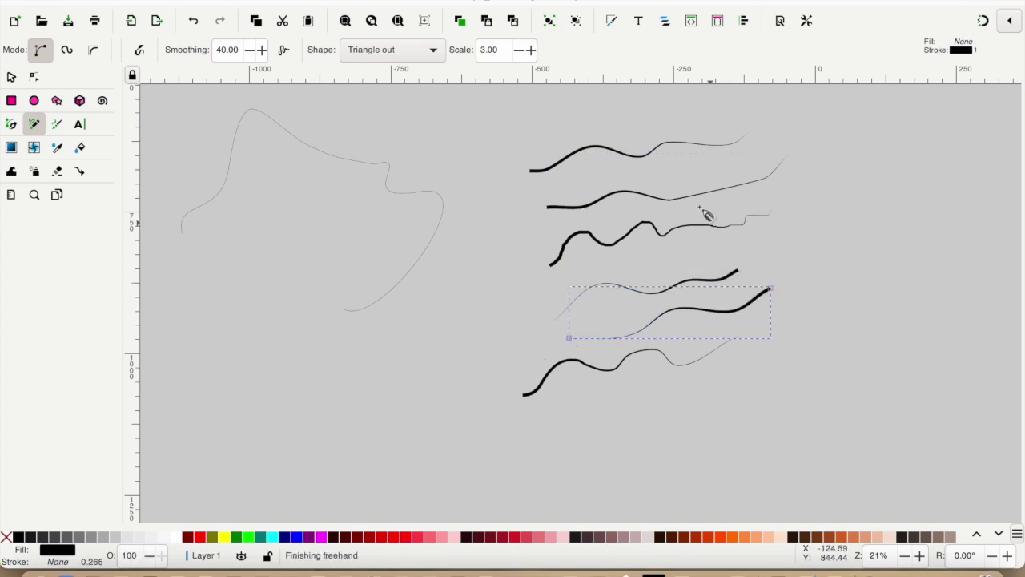
Step: Set the selected Pencil stroke's scale to 10 and draw a wavy stroke tapered at both ends
{"action": "left_click", "coordinate": [485, 50]}
{"action": "key", "text": "BackSpace"}
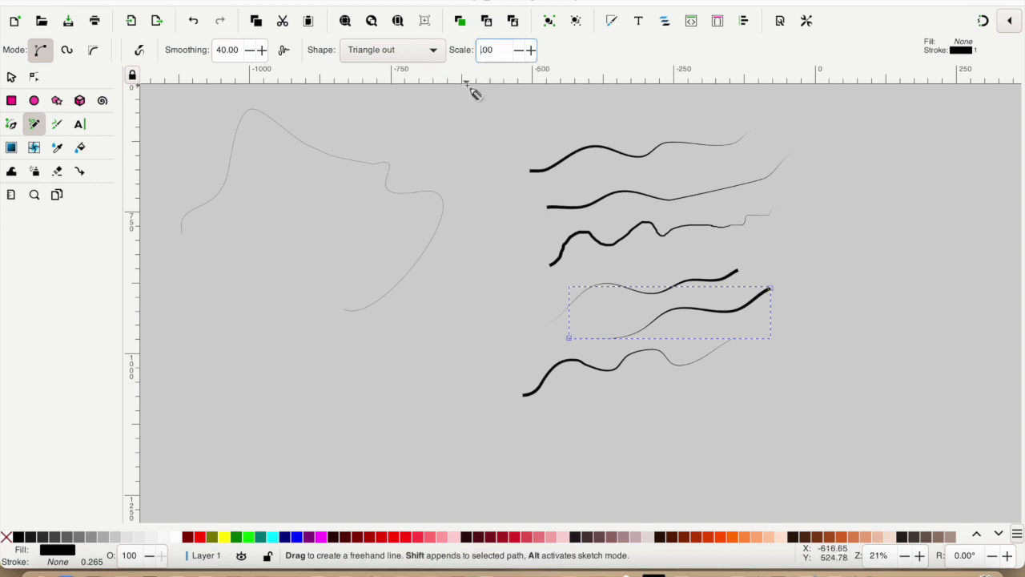
{"action": "key", "text": "Return"}
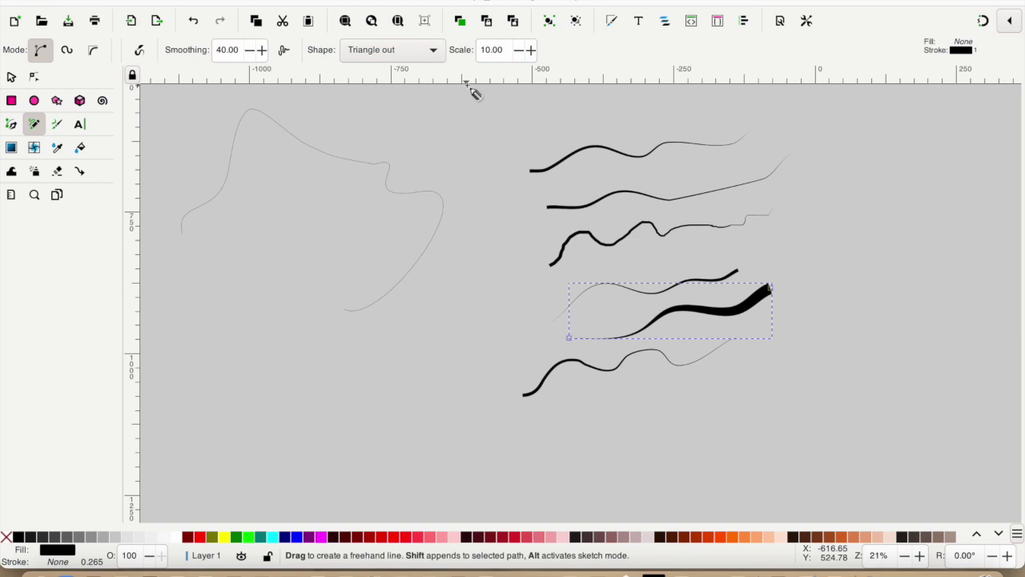
{"action": "left_click_drag", "start_coordinate": [507, 133], "coordinate": [709, 104]}
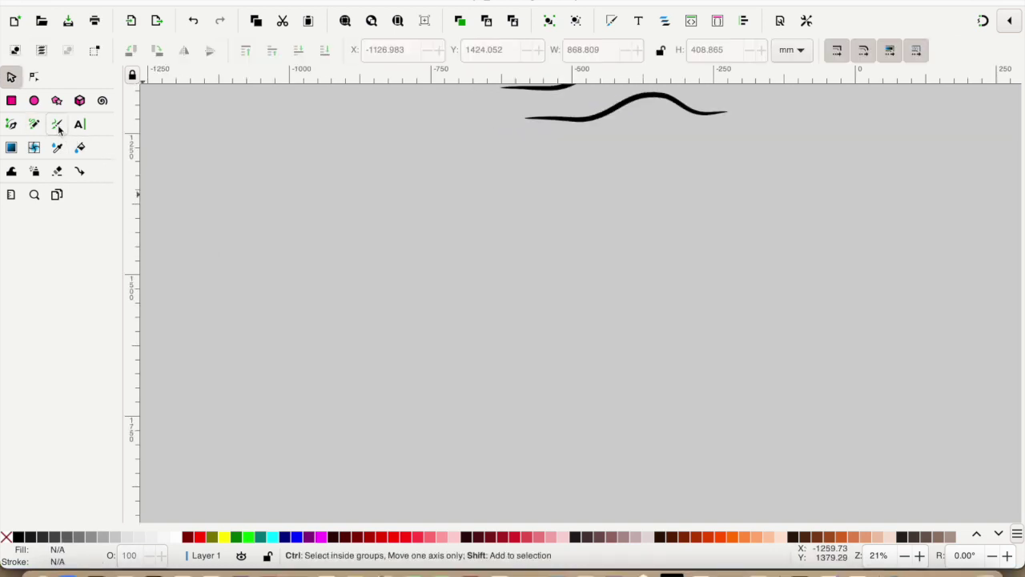
Step: Draw a wavy Calligraphy stroke, handwrite "Caligraphy" below it at 10 mm width, and keep the brush on No preset
{"action": "left_click", "coordinate": [58, 125]}
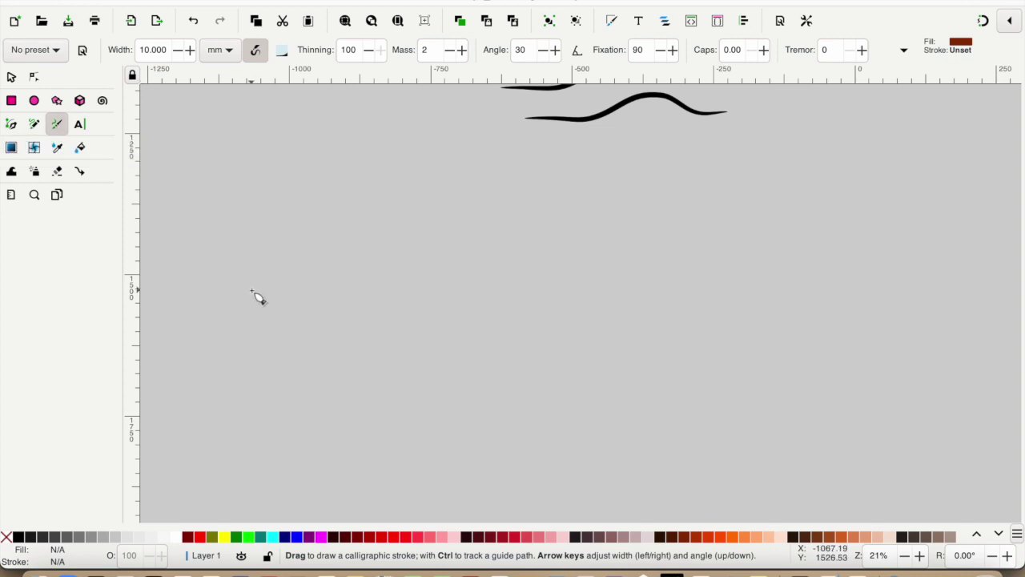
{"action": "mouse_move", "coordinate": [256, 311]}
{"action": "left_mouse_down"}
{"action": "mouse_move", "coordinate": [289, 294]}
{"action": "mouse_move", "coordinate": [322, 309]}
{"action": "mouse_move", "coordinate": [345, 310]}
{"action": "mouse_move", "coordinate": [357, 296]}
{"action": "mouse_move", "coordinate": [489, 319]}
{"action": "left_mouse_up"}
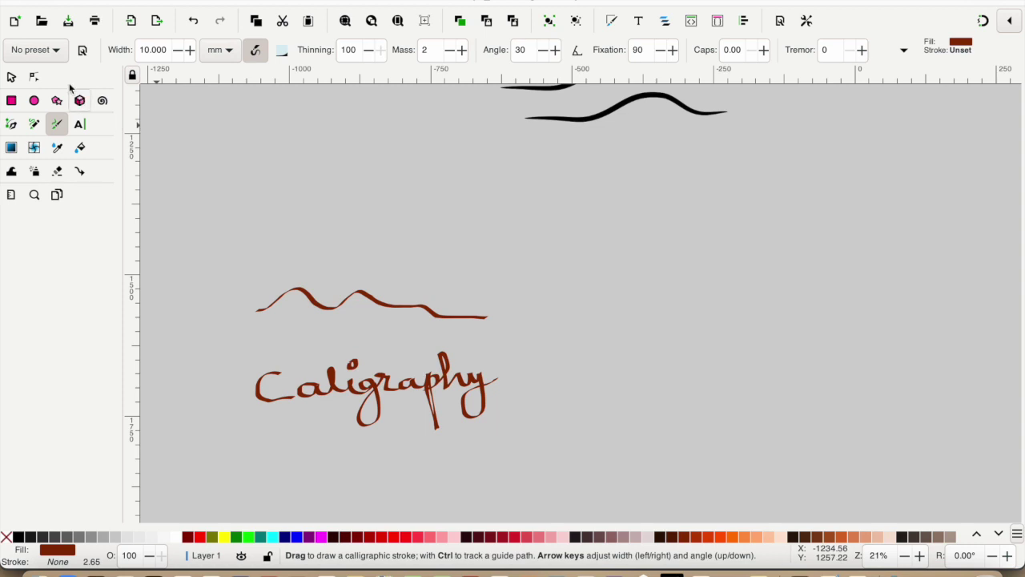
{"action": "left_click", "coordinate": [57, 51]}
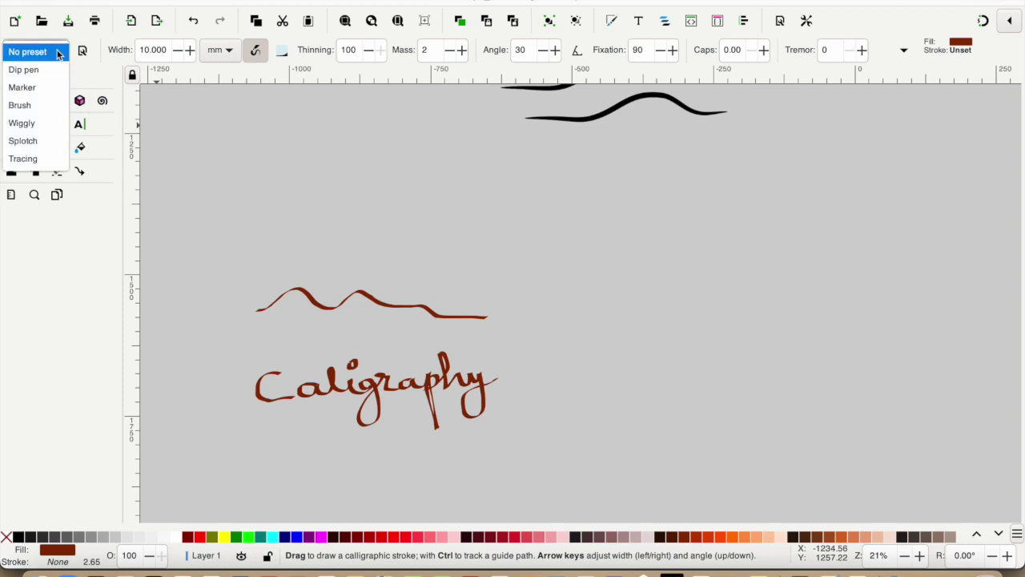
{"action": "left_click", "coordinate": [58, 54]}
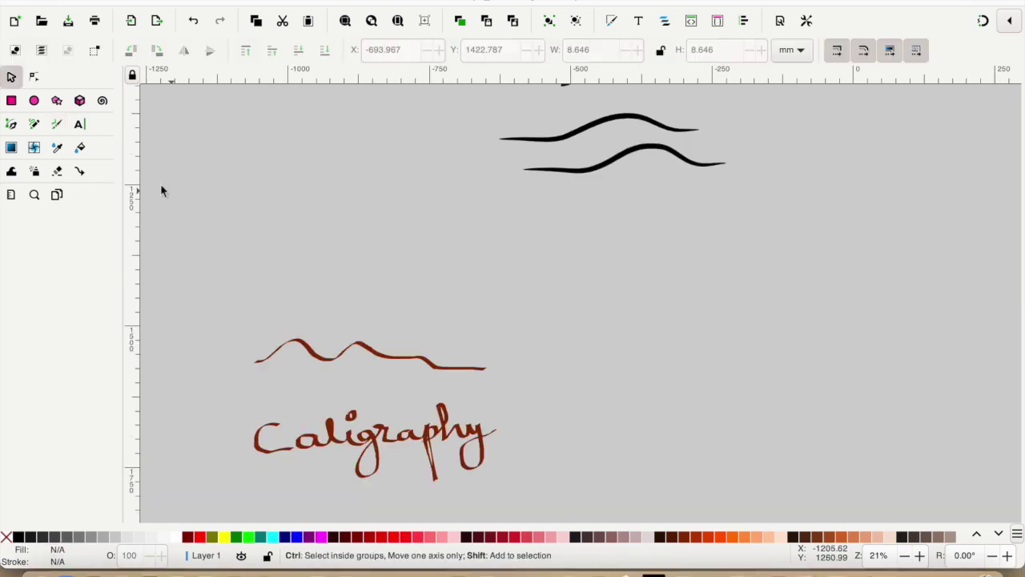
Step: Add the text "Learning Inkscape is fun" in the empty area below the black strokes
{"action": "left_click", "coordinate": [82, 128]}
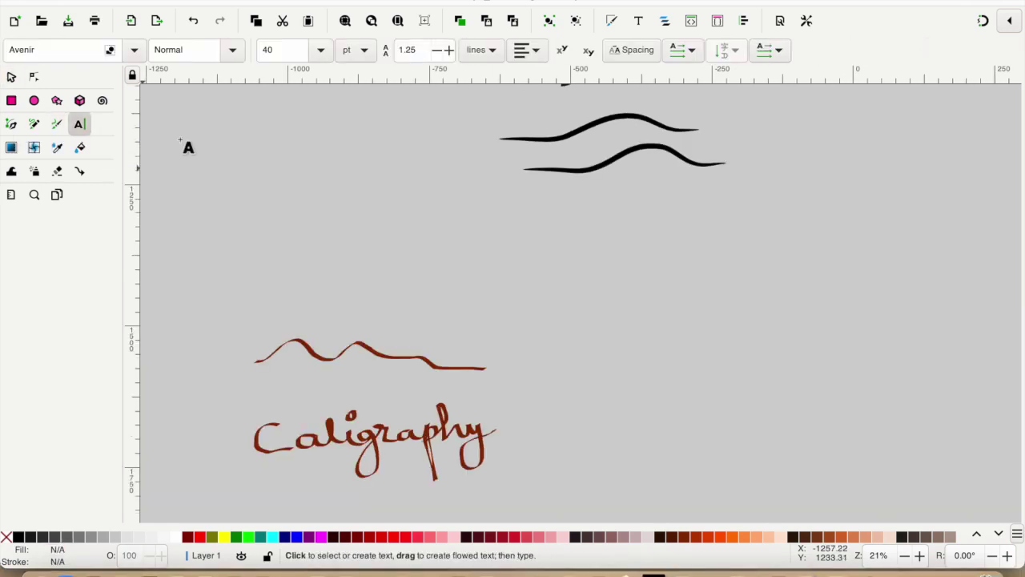
{"action": "left_click", "coordinate": [585, 295]}
{"action": "type", "text": "Learning Inkscape is fun"}
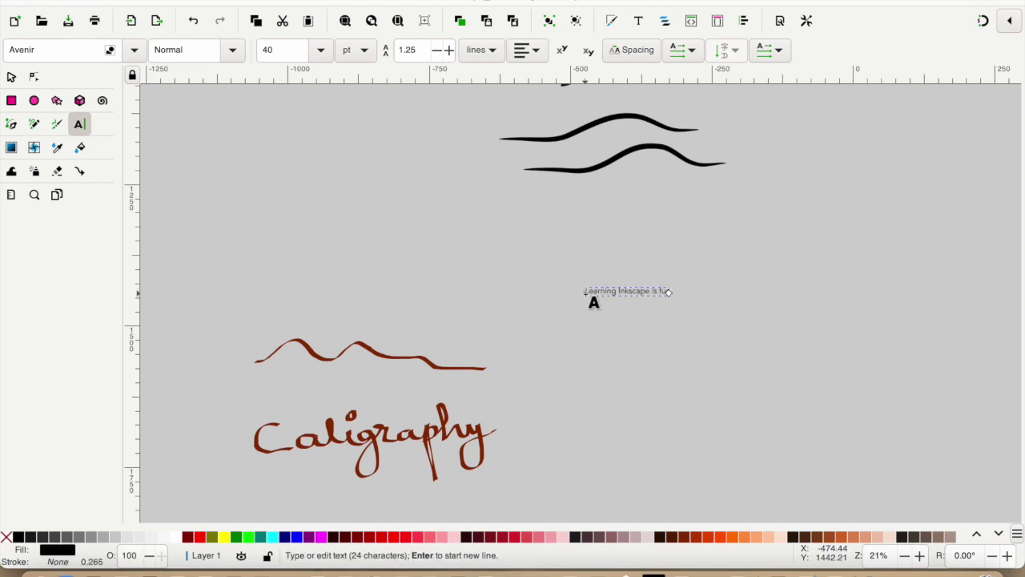
Step: Browse the fonts for the whole "Learning Inkscape is fun" text, keep Avenir, and set its size to 60 pt
{"action": "key", "text": "ctrl+a"}
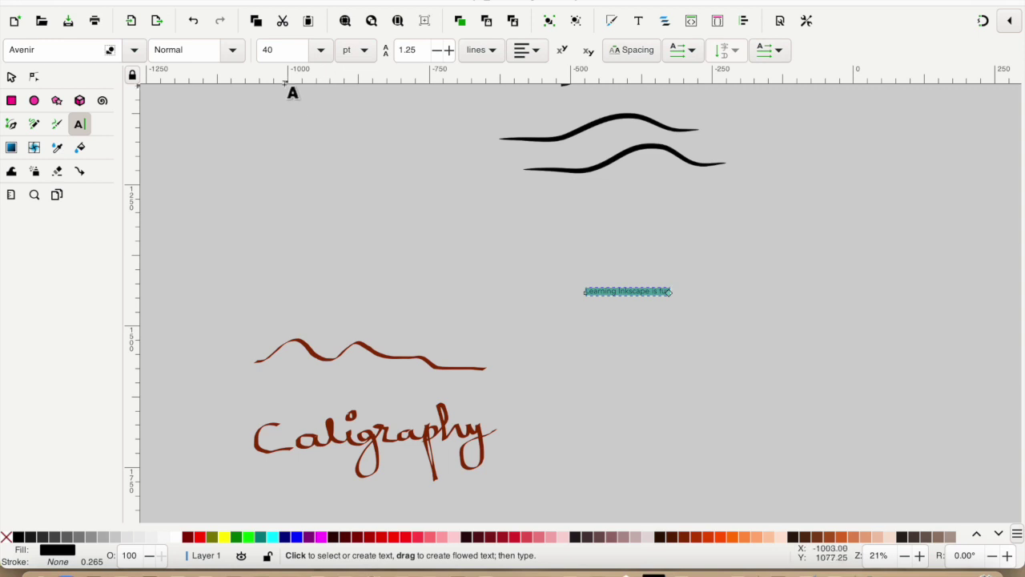
{"action": "left_click", "coordinate": [134, 54]}
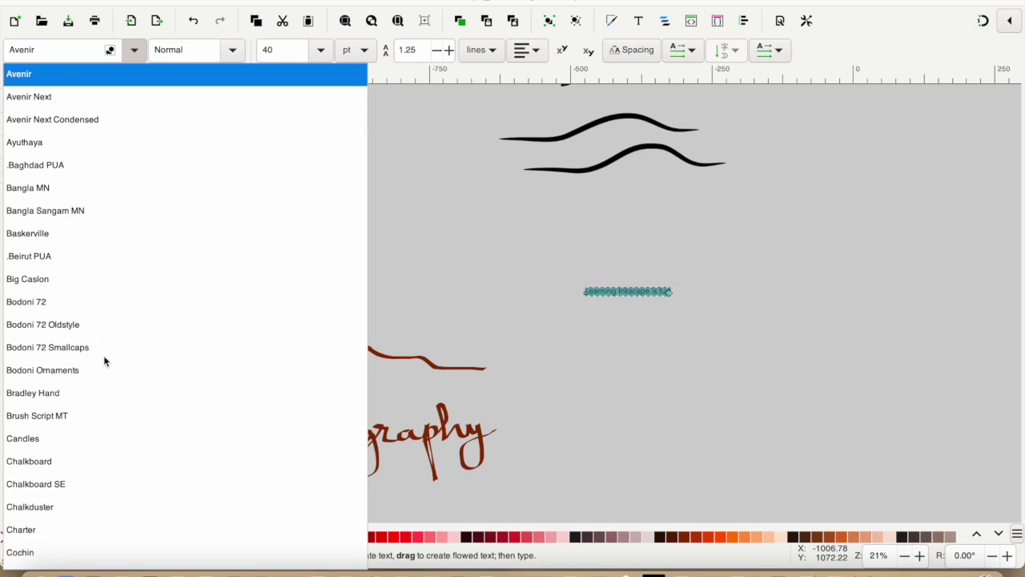
{"action": "left_click", "coordinate": [233, 52]}
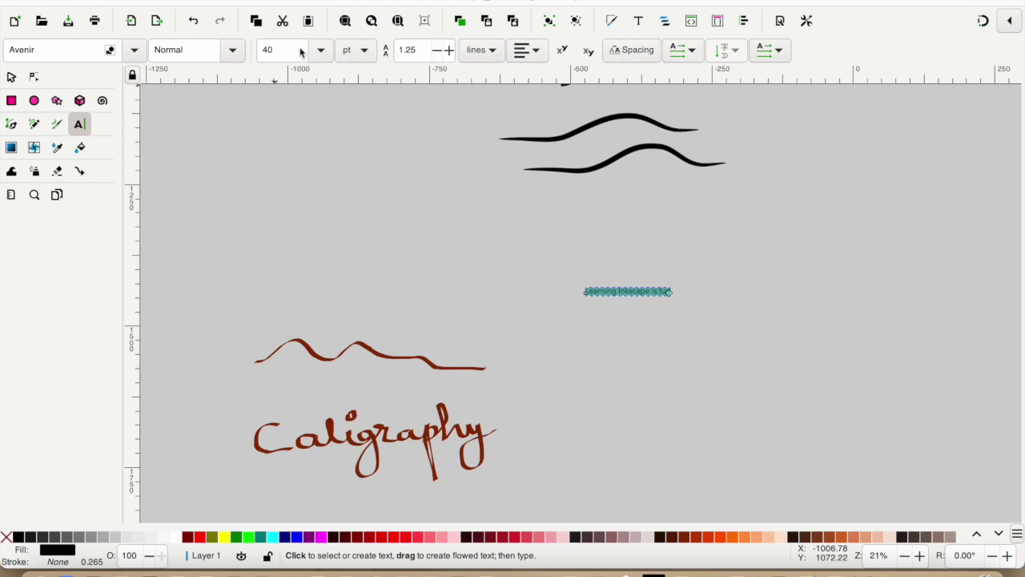
{"action": "left_click", "coordinate": [270, 50]}
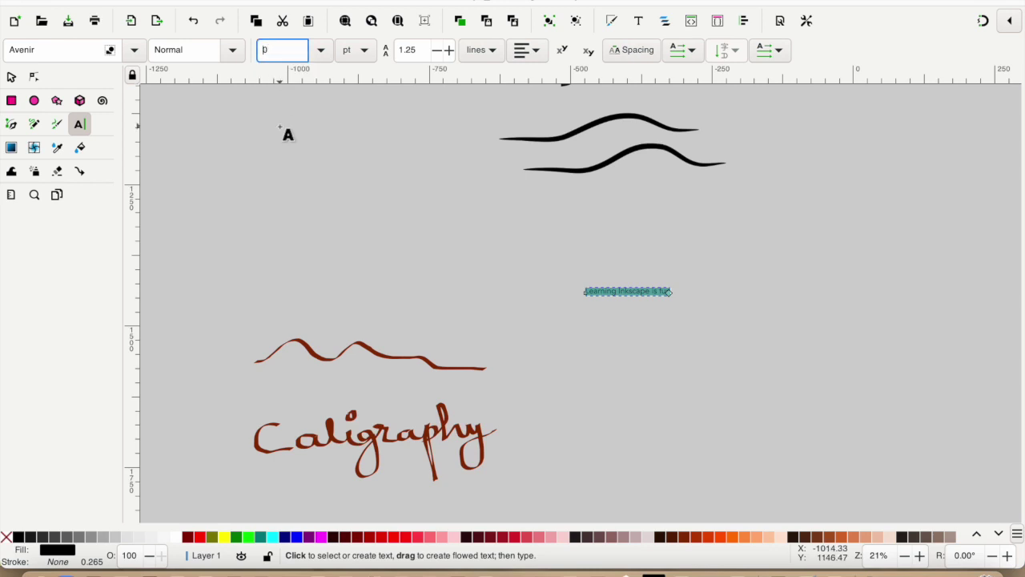
{"action": "type", "text": "6"}
{"action": "key", "text": "Return"}
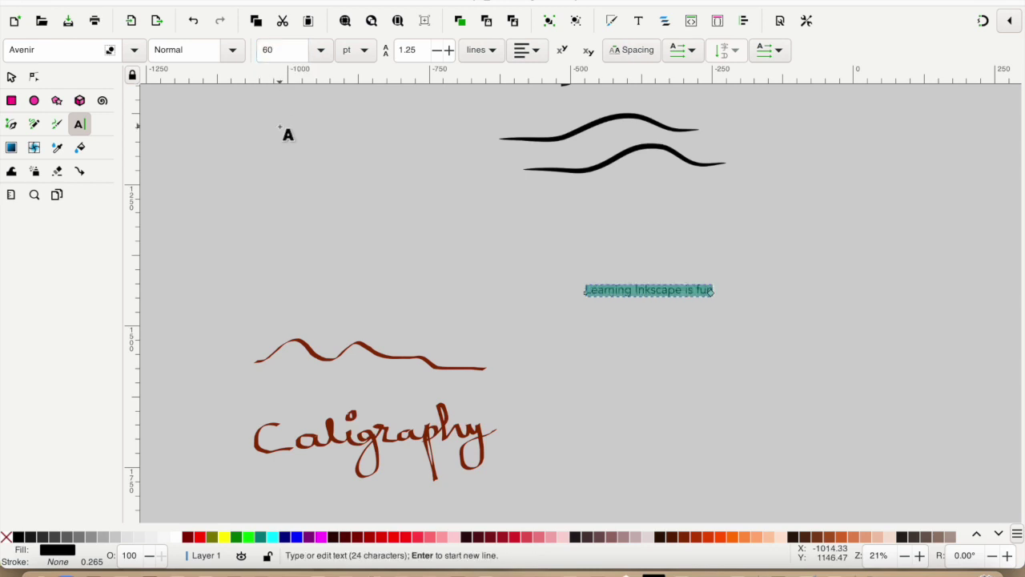
Step: Change the text's font style from Normal to a bolder Avenir variant
{"action": "left_click", "coordinate": [233, 52]}
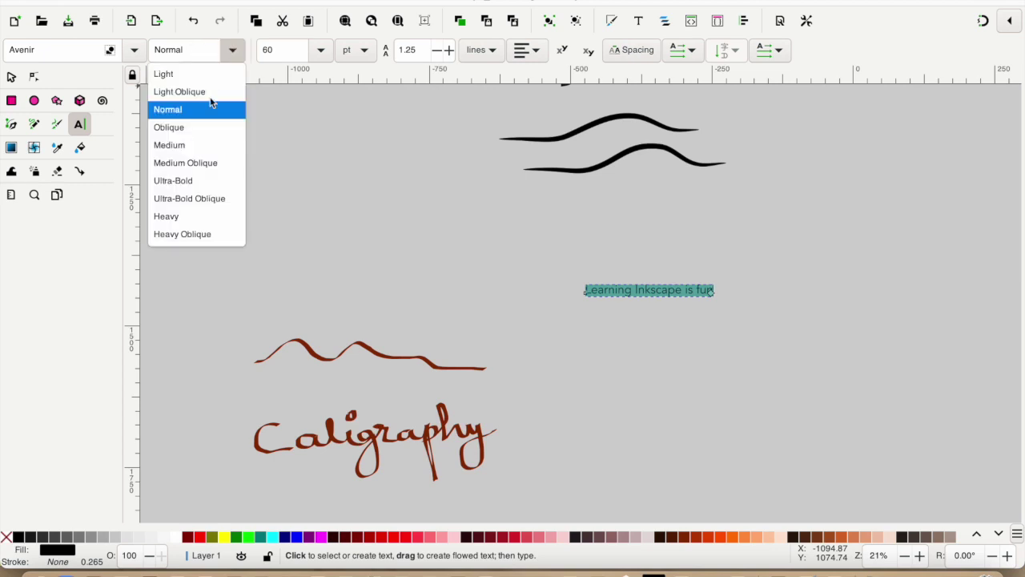
{"action": "left_click", "coordinate": [198, 48]}
{"action": "left_click", "coordinate": [196, 50]}
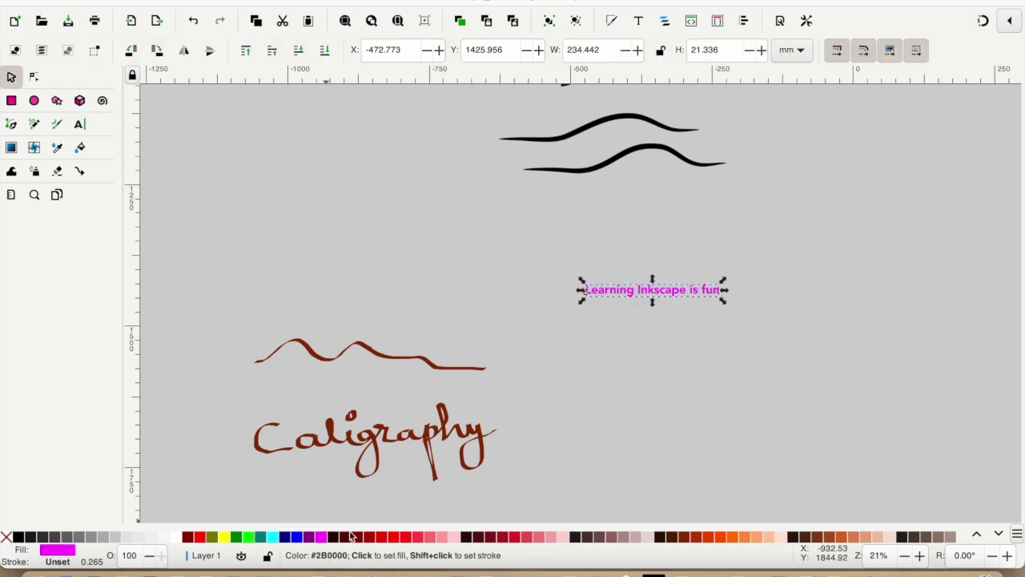
Step: Try a pink fill on the text, settle on a dark brown fill, and deselect the text
{"action": "left_click", "coordinate": [430, 538]}
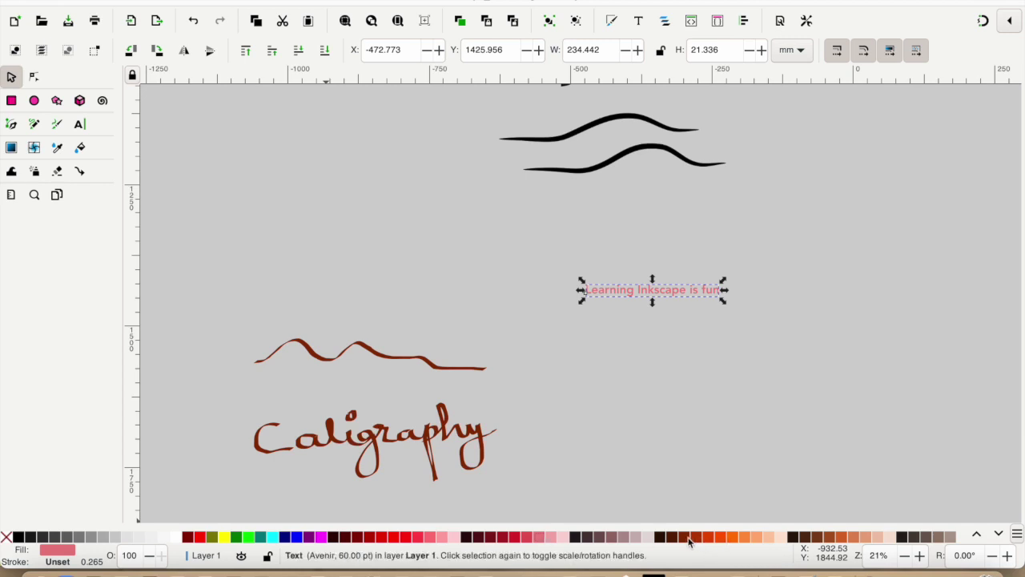
{"action": "left_click", "coordinate": [662, 538]}
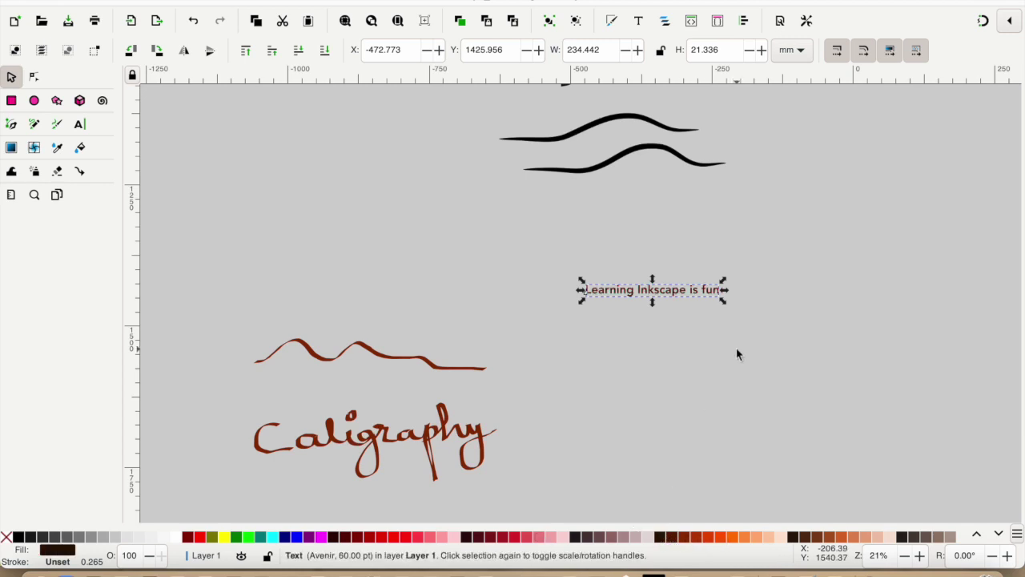
{"action": "left_click", "coordinate": [656, 372]}
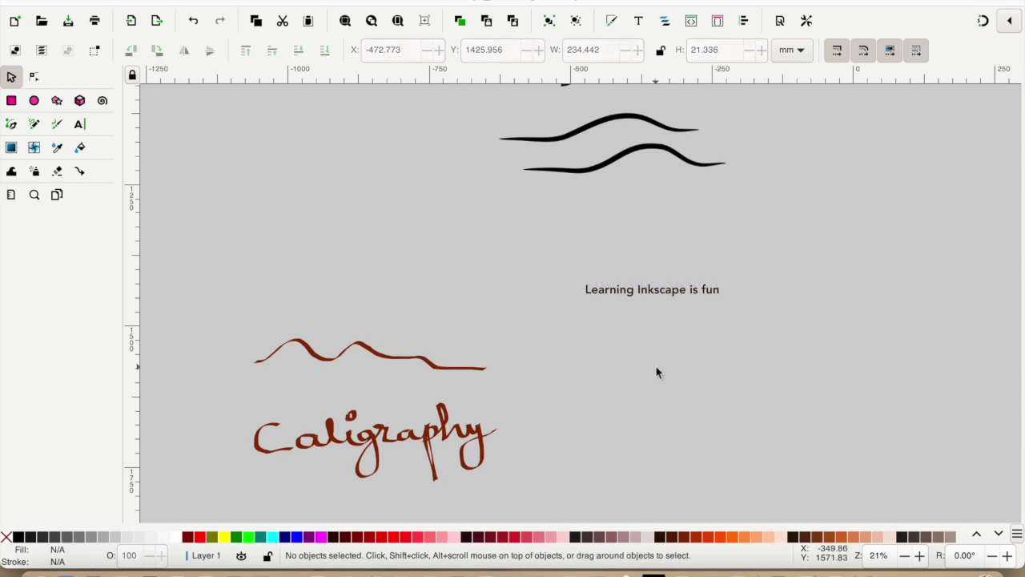
Step: Draw a rectangle about 412 by 165 mm below the "Learning Inkscape is fun" text and fill it white
{"action": "left_click", "coordinate": [12, 101]}
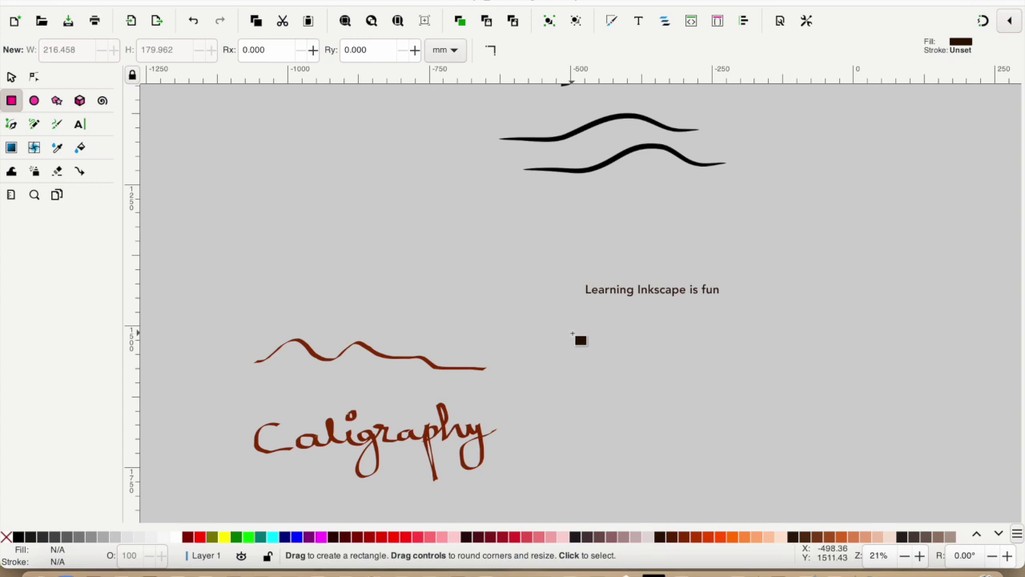
{"action": "mouse_move", "coordinate": [572, 334]}
{"action": "left_mouse_down"}
{"action": "mouse_move", "coordinate": [697, 420]}
{"action": "mouse_move", "coordinate": [804, 425]}
{"action": "left_mouse_up"}
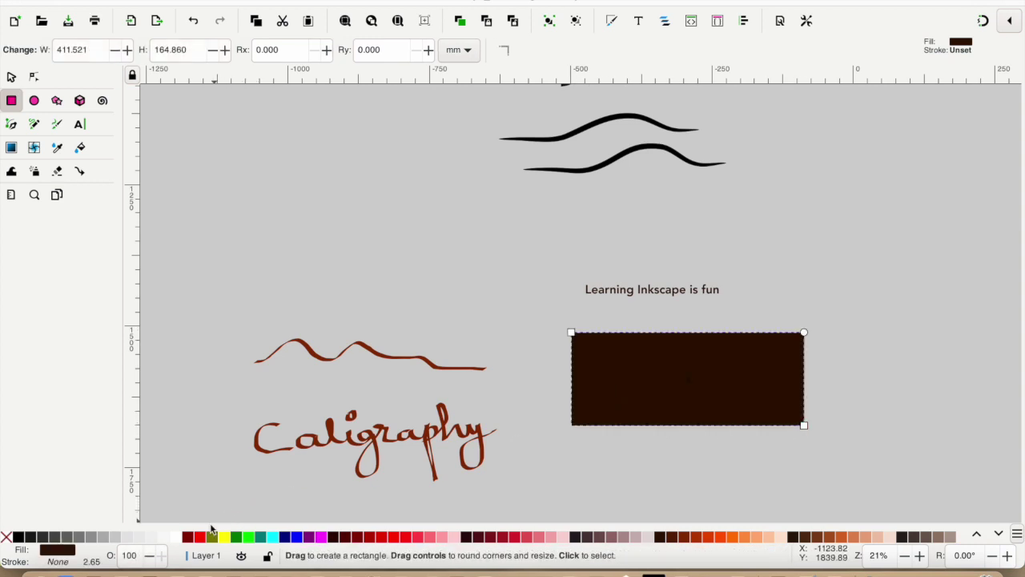
{"action": "left_click", "coordinate": [19, 536]}
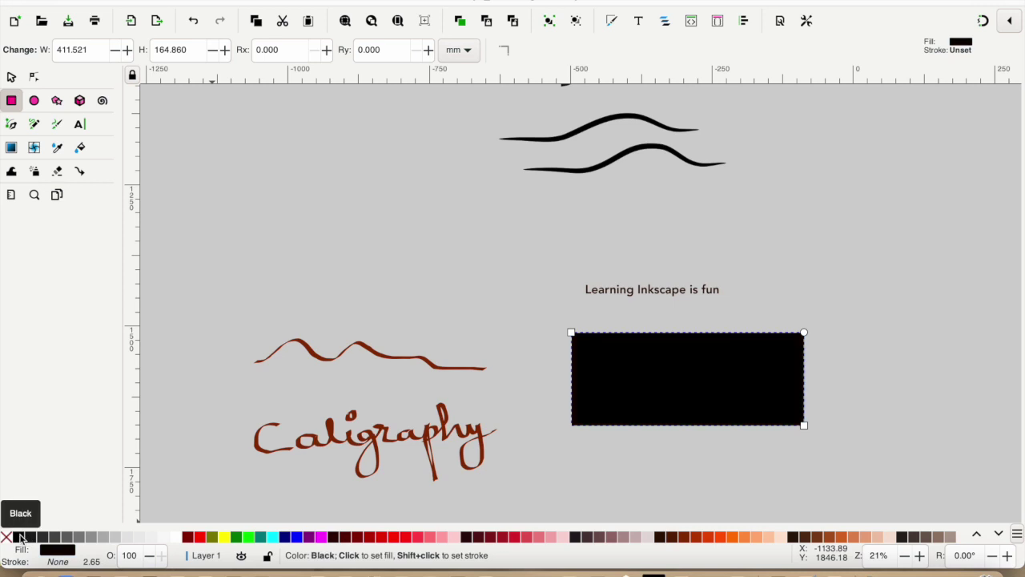
{"action": "left_click", "coordinate": [175, 540]}
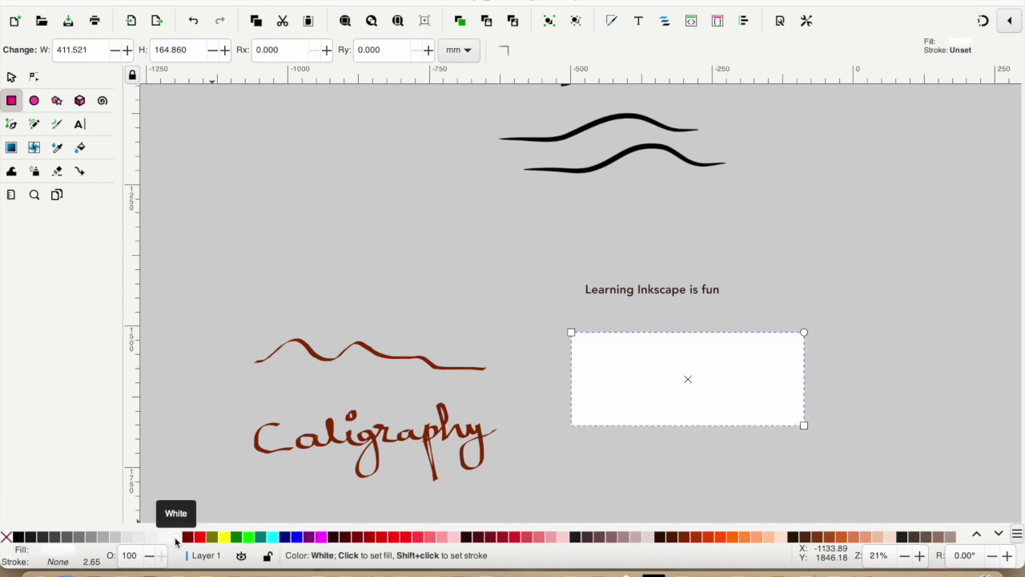
Step: Move the "Learning Inkscape is fun" text onto the white rectangle and raise it to the front
{"action": "left_click", "coordinate": [11, 77]}
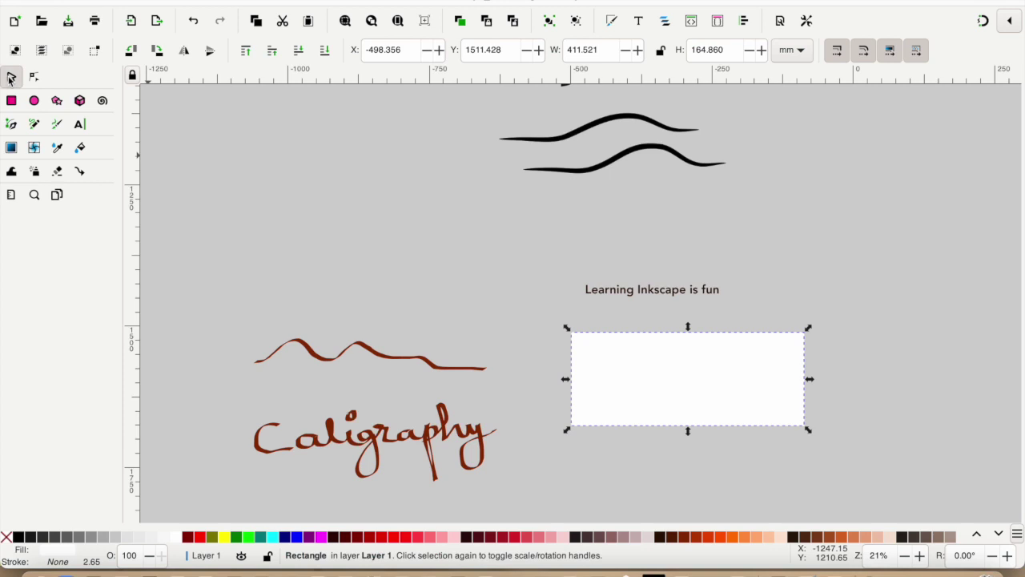
{"action": "left_click", "coordinate": [661, 295]}
{"action": "left_click_drag", "start_coordinate": [674, 293], "coordinate": [665, 384]}
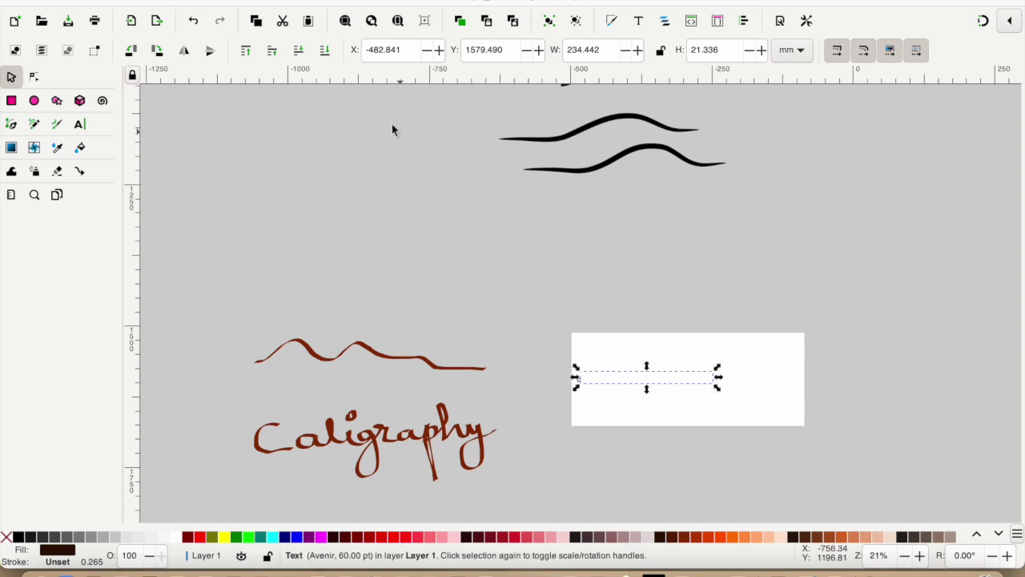
{"action": "left_click", "coordinate": [246, 51]}
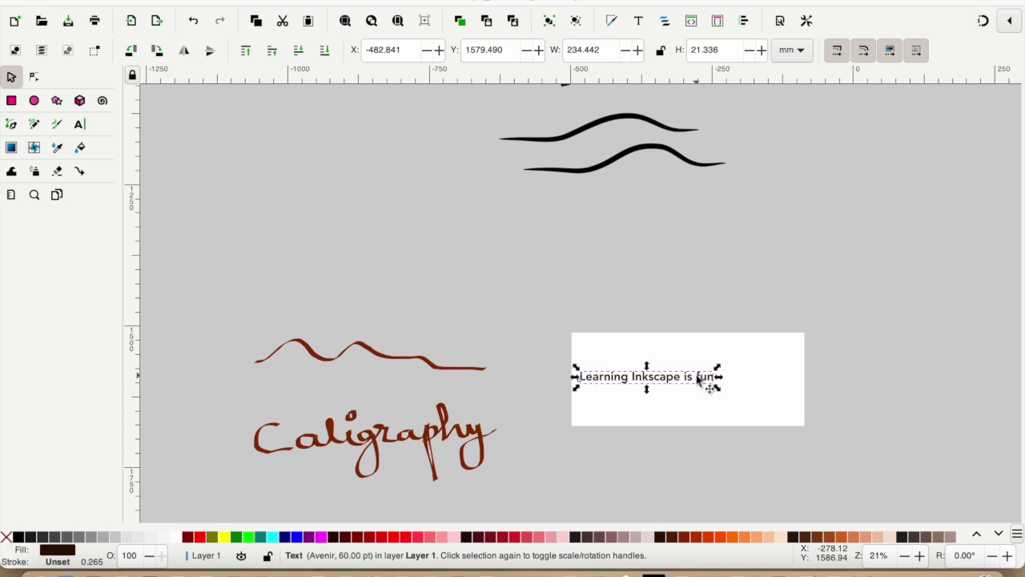
Step: Copy the whole sentence "Learning Inkscape is fun" and paste it twice at the end of the same text line
{"action": "left_click", "coordinate": [80, 124]}
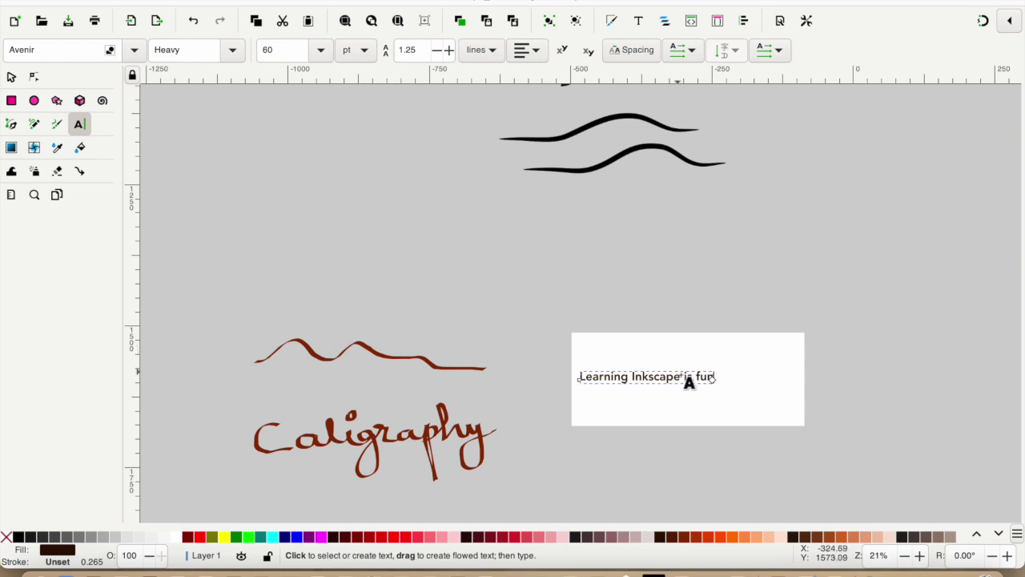
{"action": "left_click", "coordinate": [705, 381]}
{"action": "key", "text": "shift+Left"}
{"action": "key", "text": "shift+Left"}
{"action": "key", "text": "shift+Left"}
{"action": "key", "text": "shift+Left"}
{"action": "key", "text": "shift+Left"}
{"action": "key", "text": "shift+Left"}
{"action": "key", "text": "shift+Left"}
{"action": "key", "text": "shift+Left"}
{"action": "key", "text": "shift+Left"}
{"action": "key", "text": "shift+Left"}
{"action": "key", "text": "shift+Left"}
{"action": "key", "text": "shift+Left"}
{"action": "key", "text": "shift+Left"}
{"action": "key", "text": "shift+Left"}
{"action": "key", "text": "shift+Left"}
{"action": "key", "text": "shift+Left"}
{"action": "key", "text": "shift+Left"}
{"action": "key", "text": "shift+Left"}
{"action": "key", "text": "shift+Left"}
{"action": "key", "text": "shift+Left"}
{"action": "key", "text": "shift+Left"}
{"action": "key", "text": "shift+Left"}
{"action": "key", "text": "shift+Left"}
{"action": "key", "text": "shift+Left"}
{"action": "key", "text": "ctrl+c"}
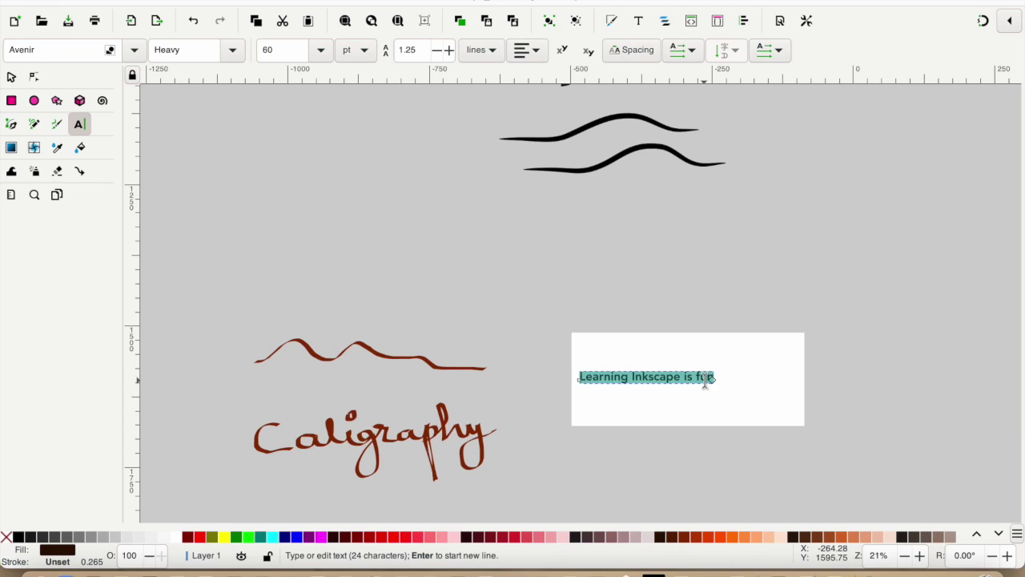
{"action": "key", "text": "Left"}
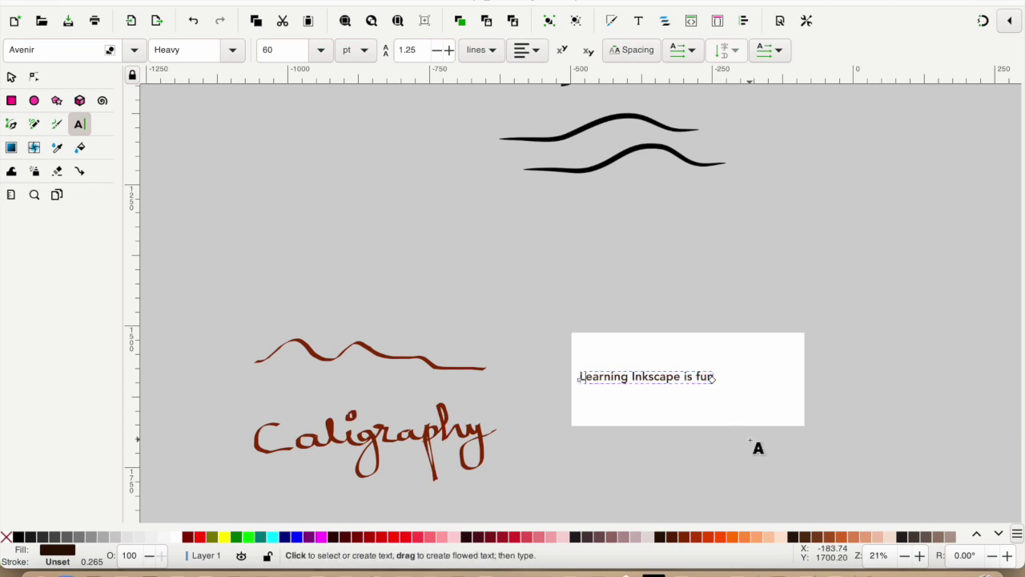
{"action": "key", "text": "Right"}
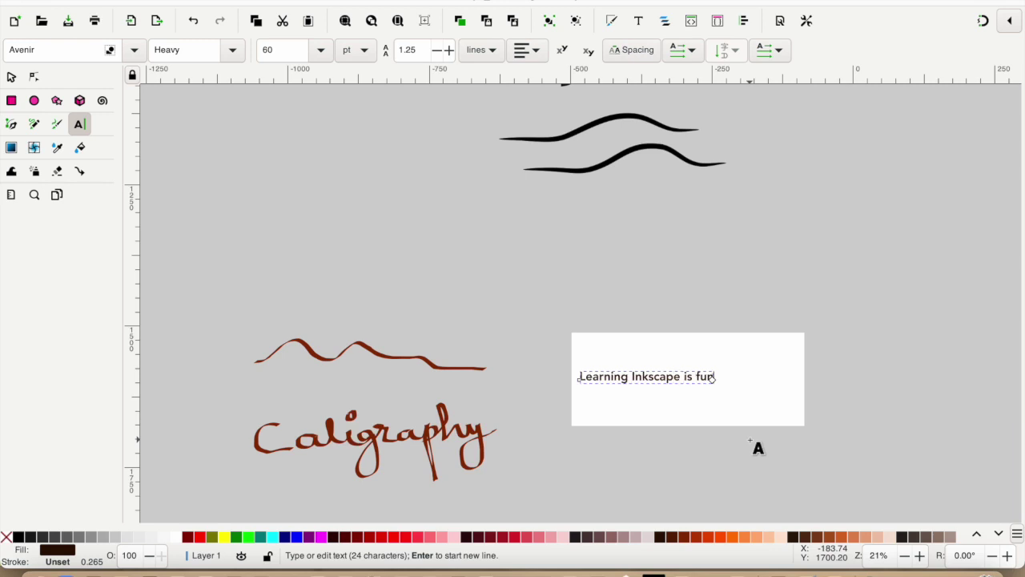
{"action": "key", "text": "ctrl+v"}
{"action": "key", "text": "ctrl+v"}
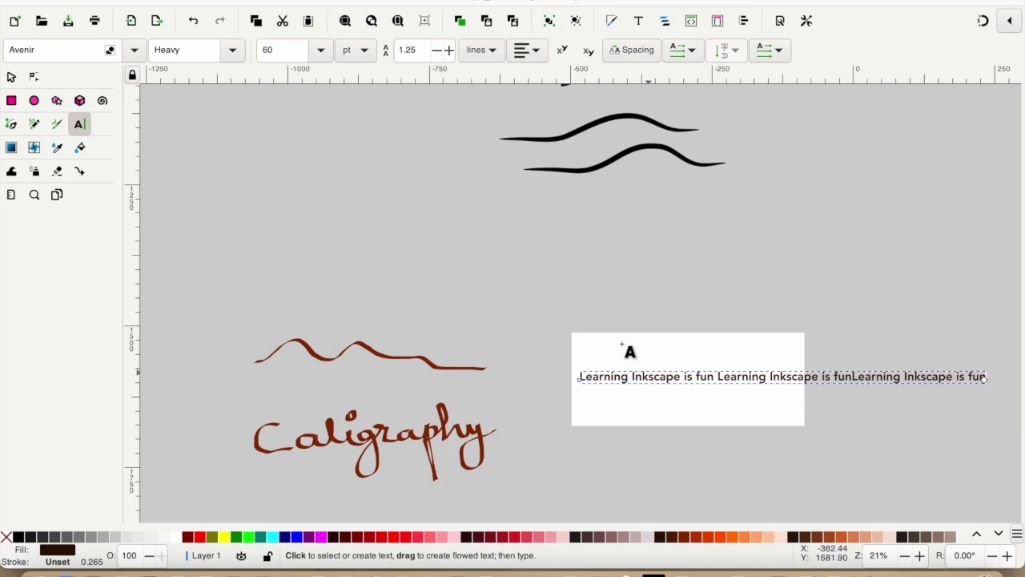
Step: Wrap the long text line to fit the white rectangle's width and move it up near the rectangle's upper edge
{"action": "left_click", "coordinate": [11, 78]}
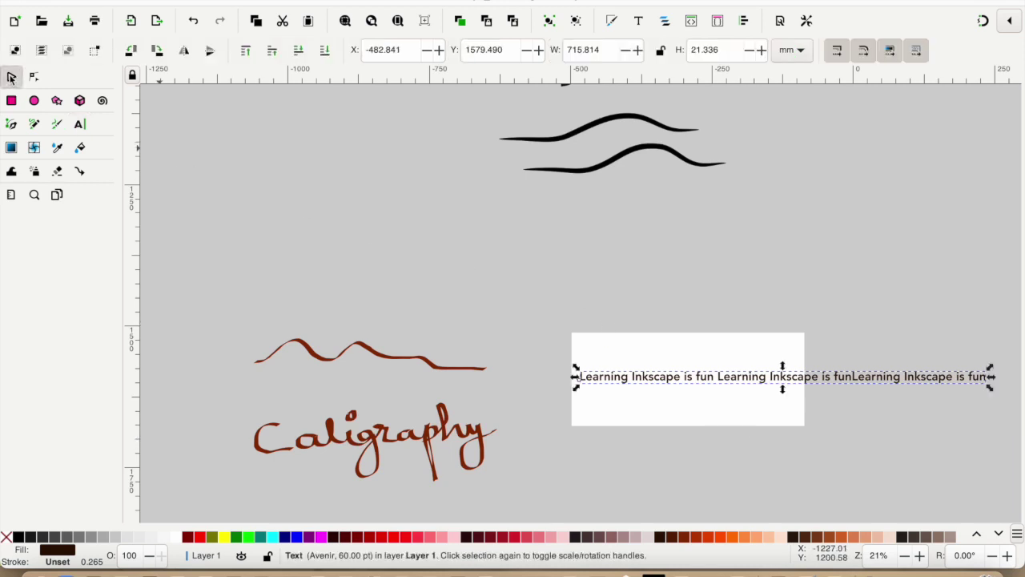
{"action": "left_click", "coordinate": [80, 126]}
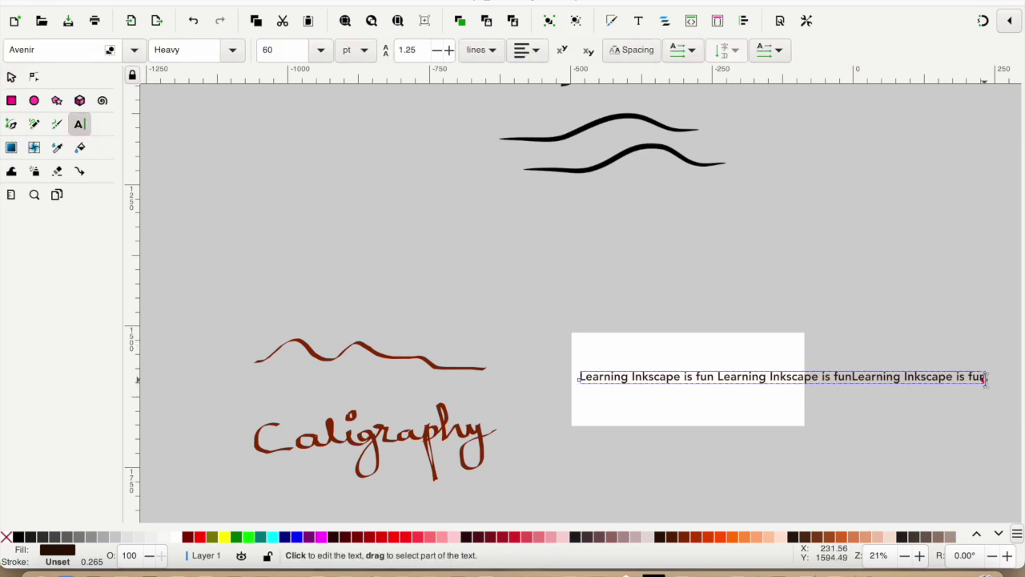
{"action": "left_click_drag", "start_coordinate": [985, 379], "coordinate": [799, 379]}
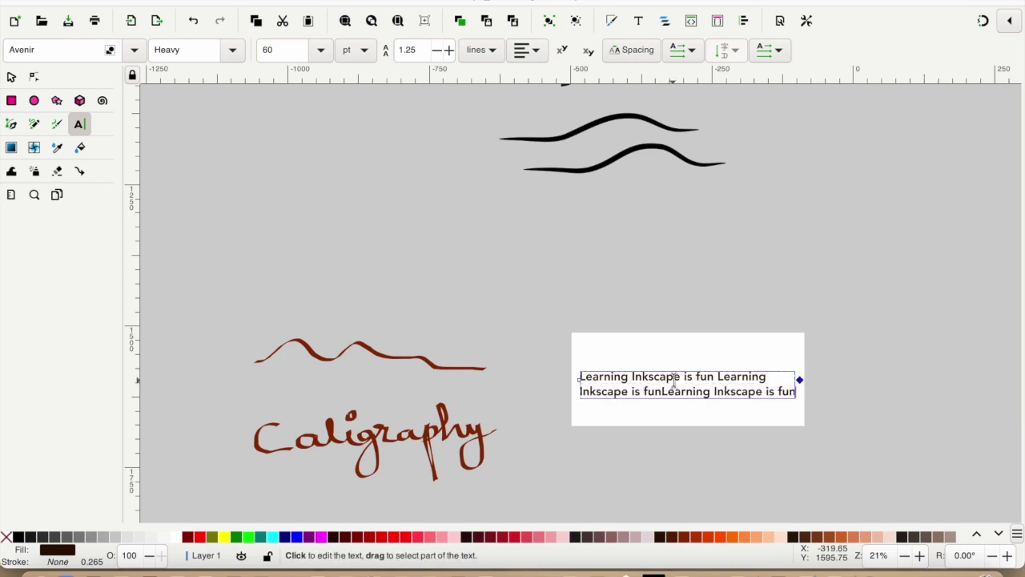
{"action": "left_click", "coordinate": [11, 78]}
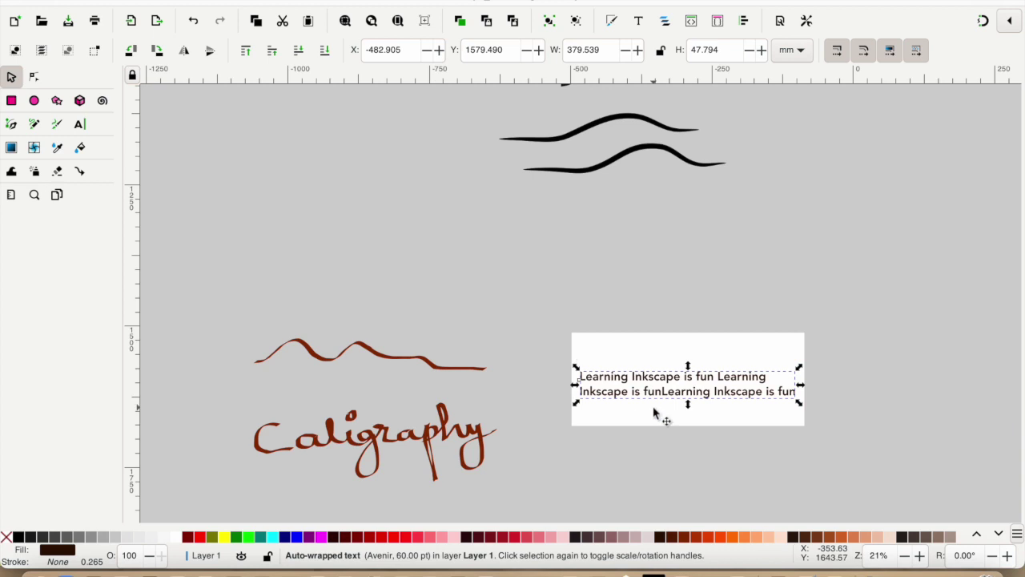
{"action": "left_click_drag", "start_coordinate": [662, 381], "coordinate": [660, 352]}
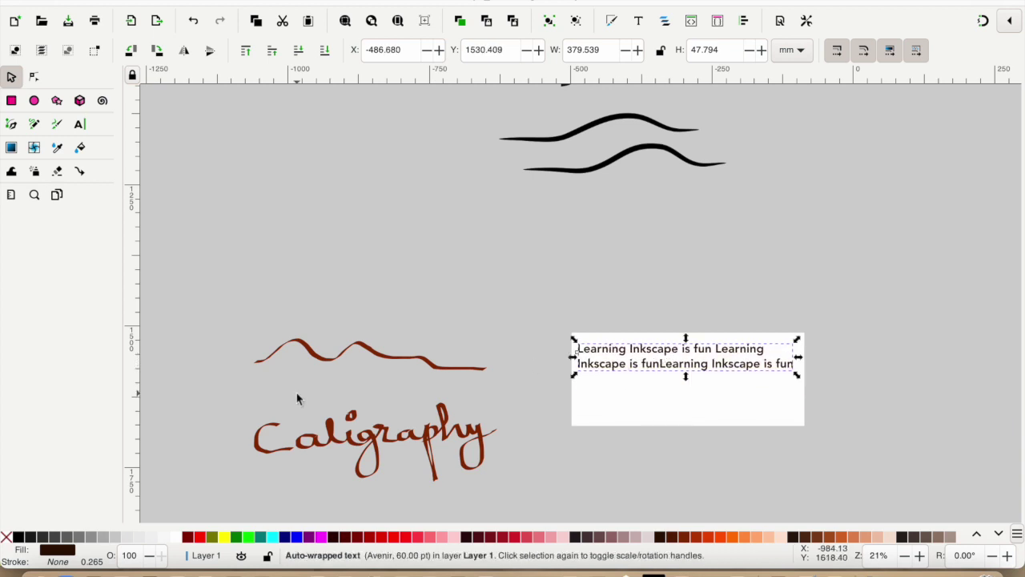
Step: Paste four more copies of "Learning Inkscape is fun" at the end of the wrapped text and finish editing
{"action": "left_click", "coordinate": [79, 124]}
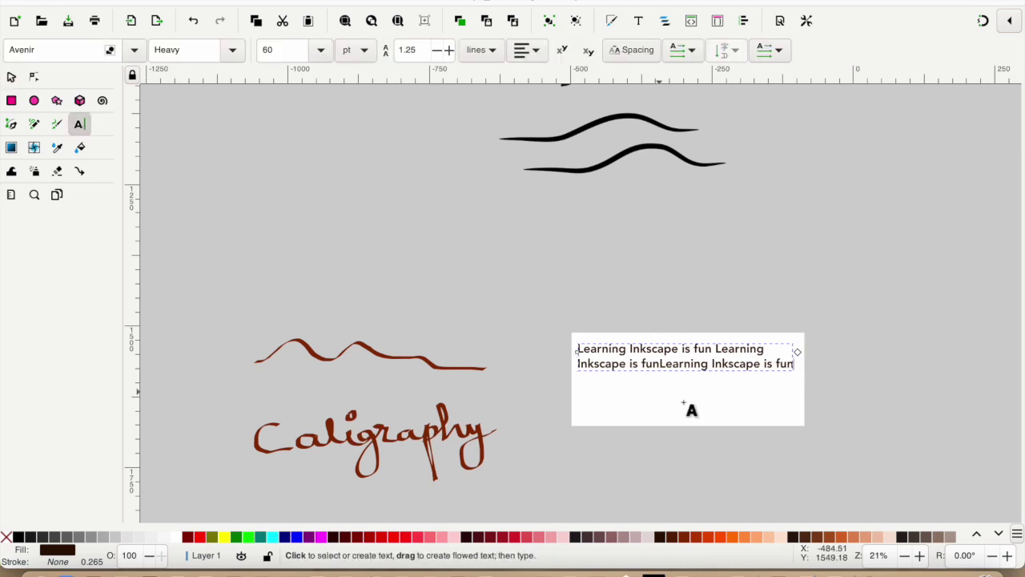
{"action": "left_click", "coordinate": [756, 370]}
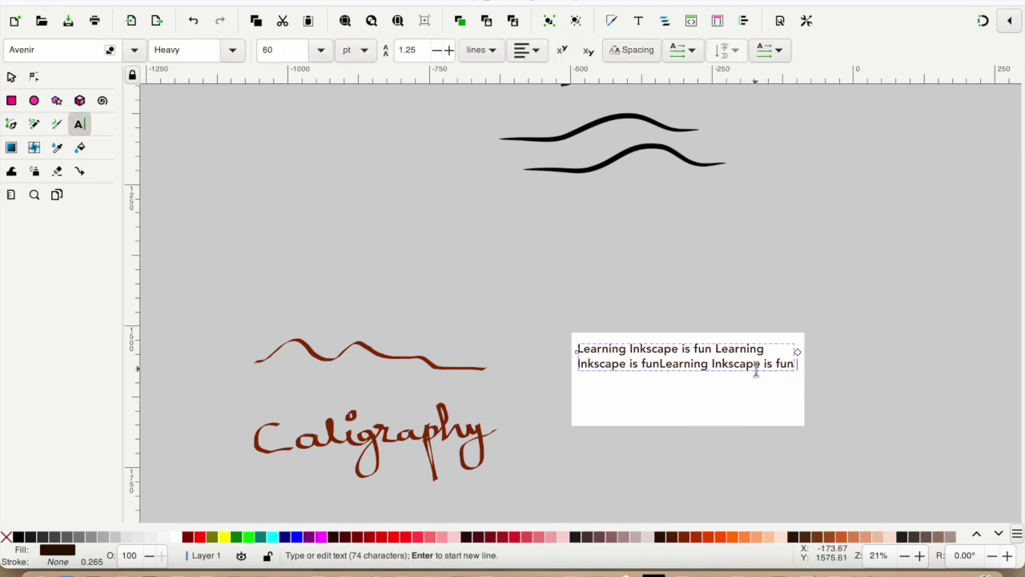
{"action": "key", "text": "ctrl+v"}
{"action": "key", "text": "ctrl+v"}
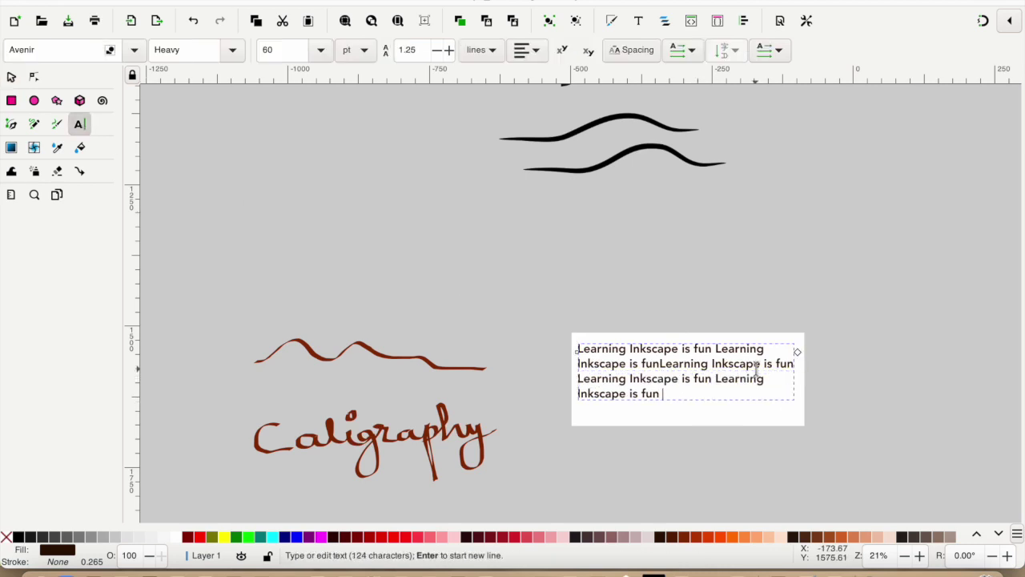
{"action": "key", "text": "ctrl+v"}
{"action": "key", "text": "ctrl+v"}
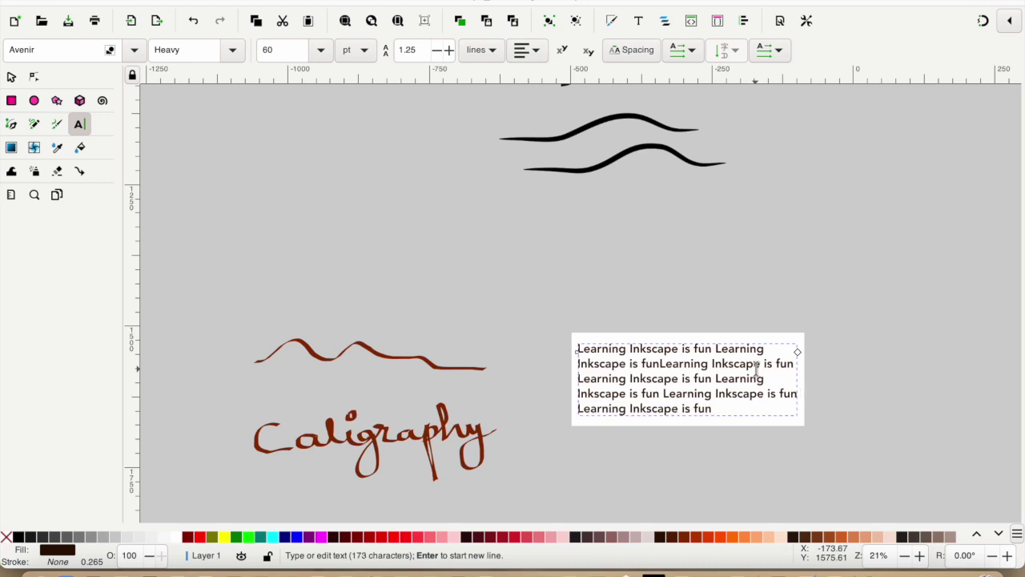
{"action": "left_click", "coordinate": [11, 77]}
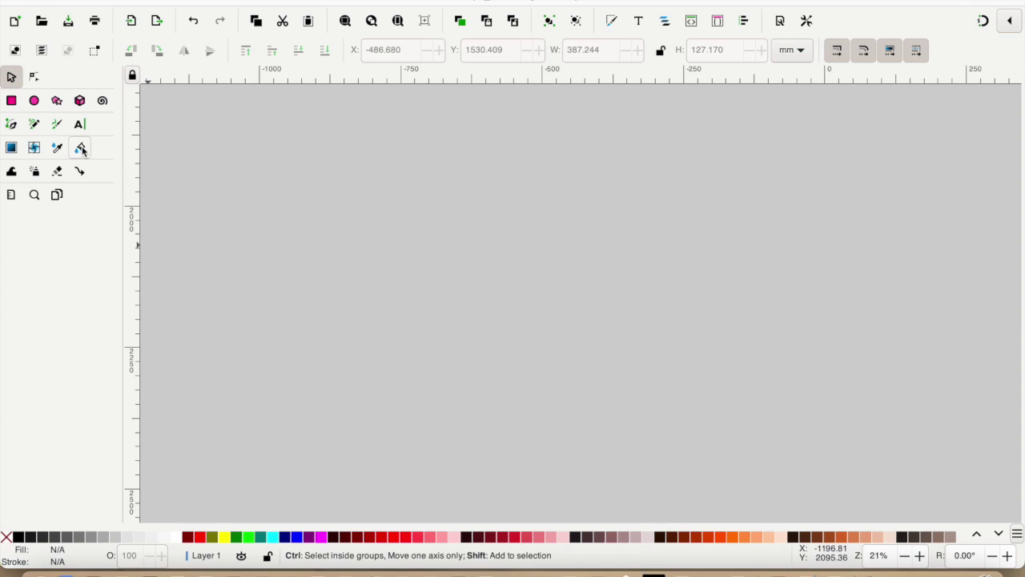
Step: Draw a rectangle about 730 by 284 mm in an empty canvas area below the artwork and fill it dark red
{"action": "left_click", "coordinate": [11, 147]}
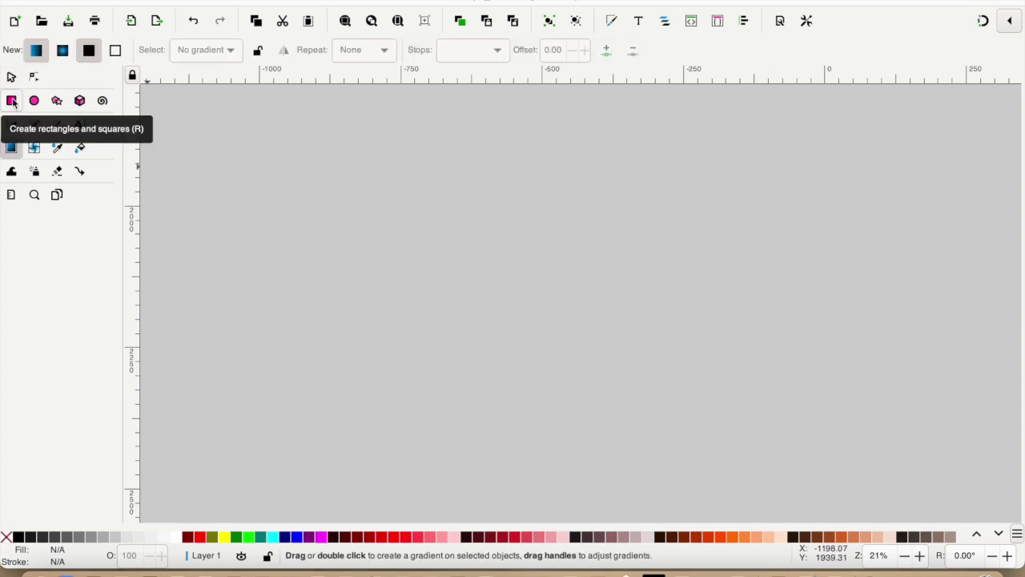
{"action": "left_click", "coordinate": [13, 101]}
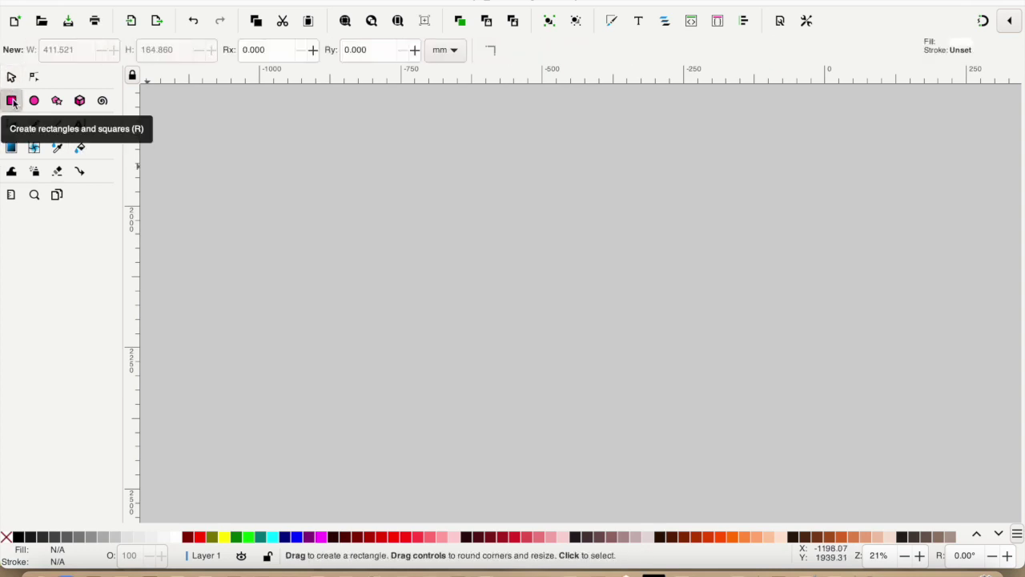
{"action": "left_click_drag", "start_coordinate": [241, 171], "coordinate": [654, 331]}
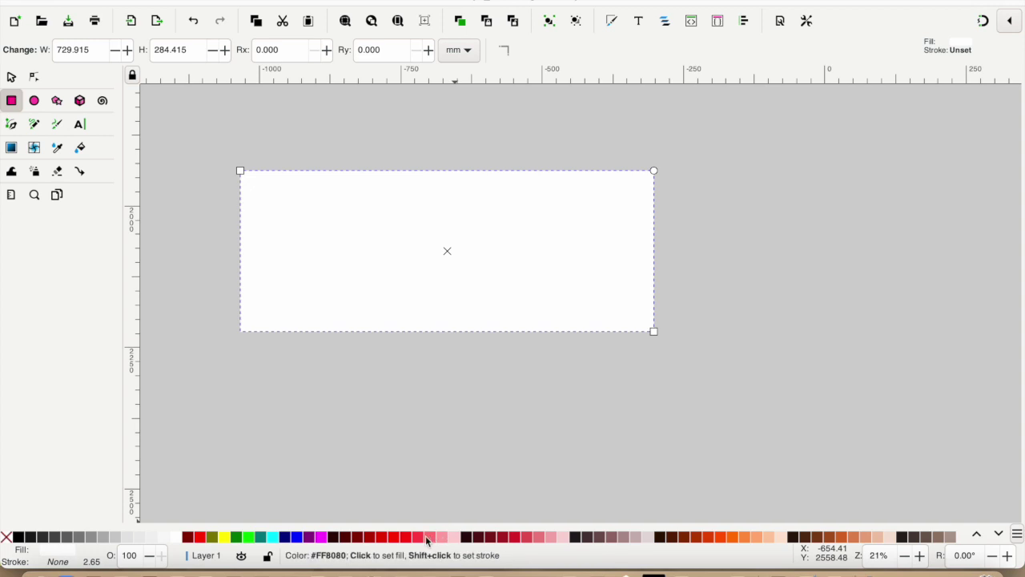
{"action": "left_click", "coordinate": [397, 539]}
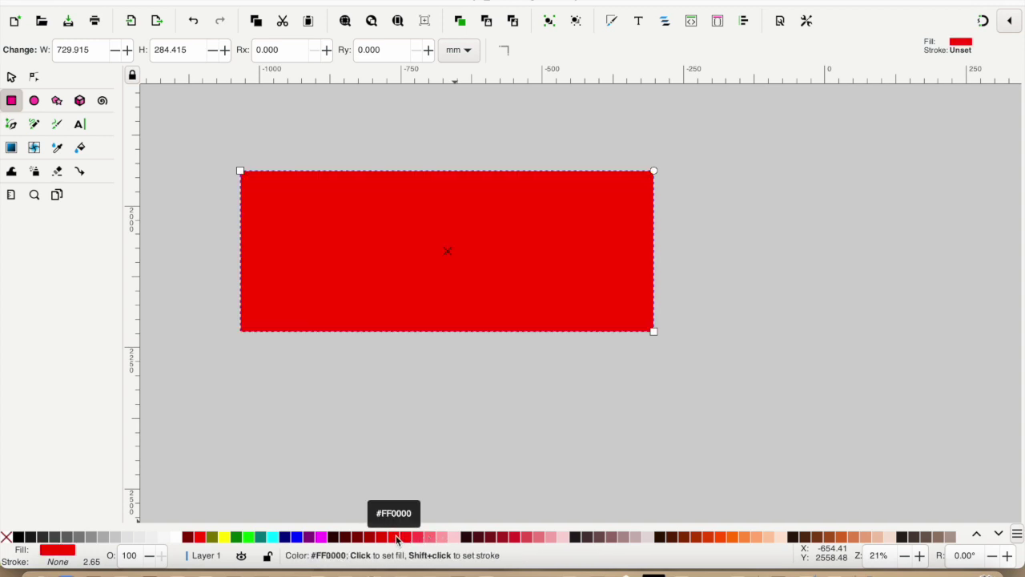
{"action": "left_click", "coordinate": [381, 538]}
{"action": "left_click_drag", "start_coordinate": [381, 538], "coordinate": [149, 240]}
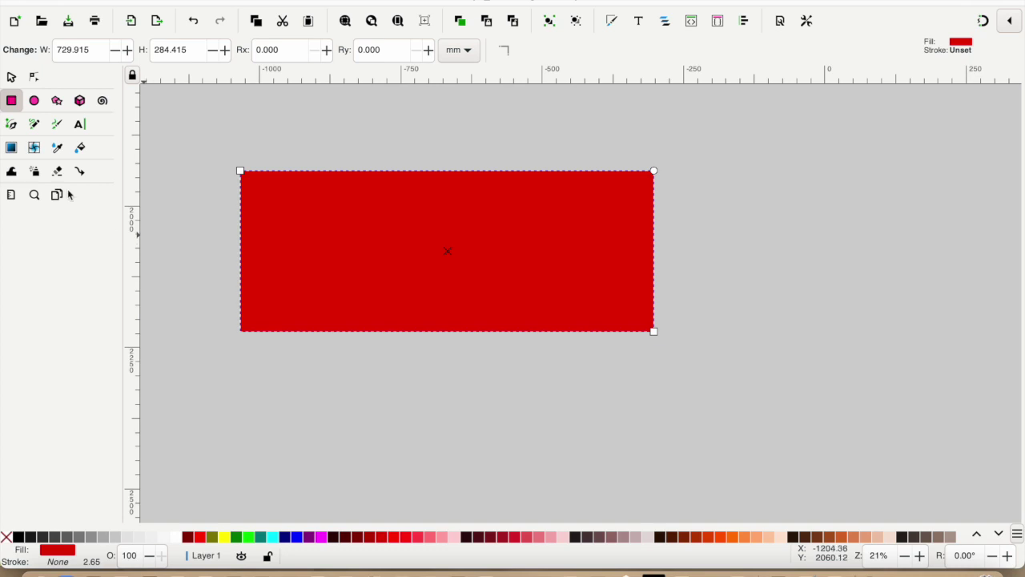
Step: Apply a linear gradient from the red rectangle's upper edge to its lower edge and align it vertically
{"action": "left_click", "coordinate": [12, 148]}
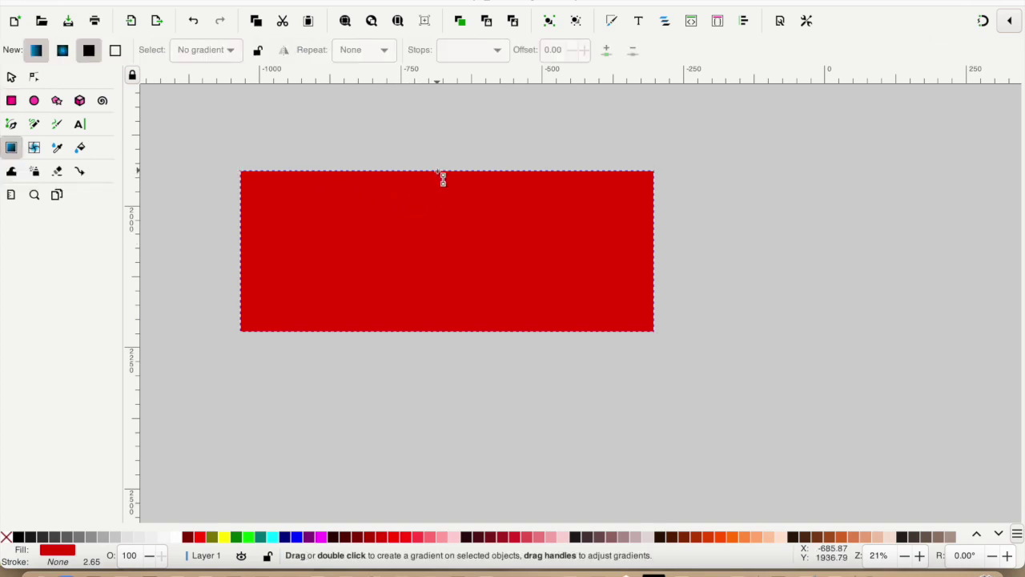
{"action": "left_click_drag", "start_coordinate": [437, 172], "coordinate": [440, 331]}
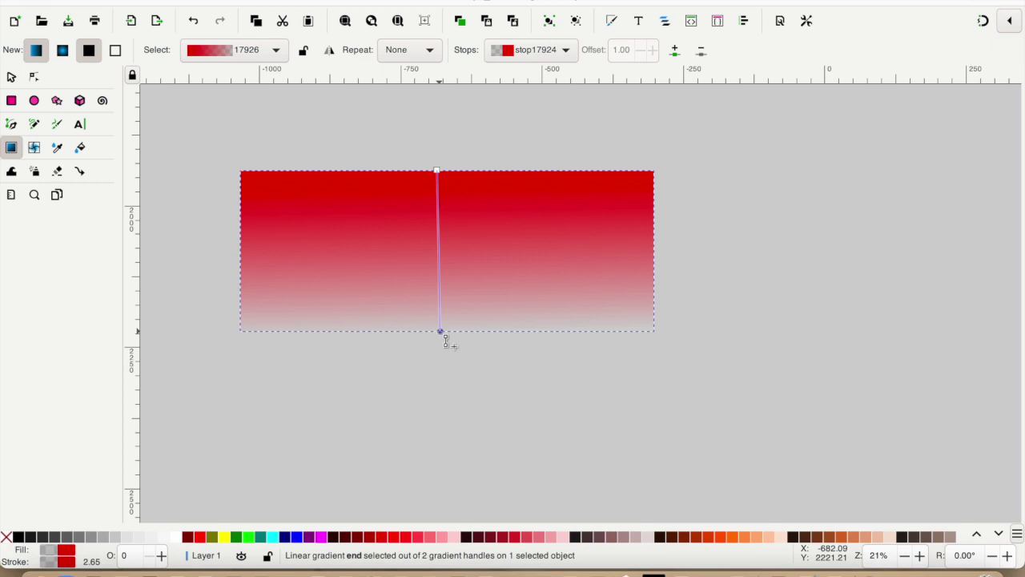
{"action": "left_click_drag", "start_coordinate": [440, 331], "coordinate": [439, 331]}
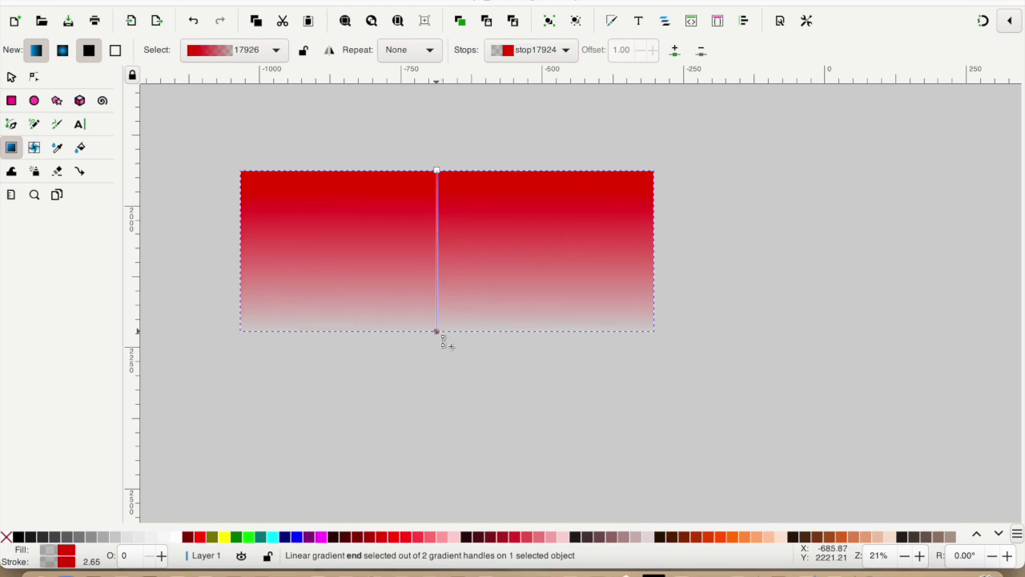
Step: Show the Fill and Stroke settings, add a gradient stop at offset 0.37, and make it yellow by setting its green value to 212
{"action": "left_click", "coordinate": [437, 172]}
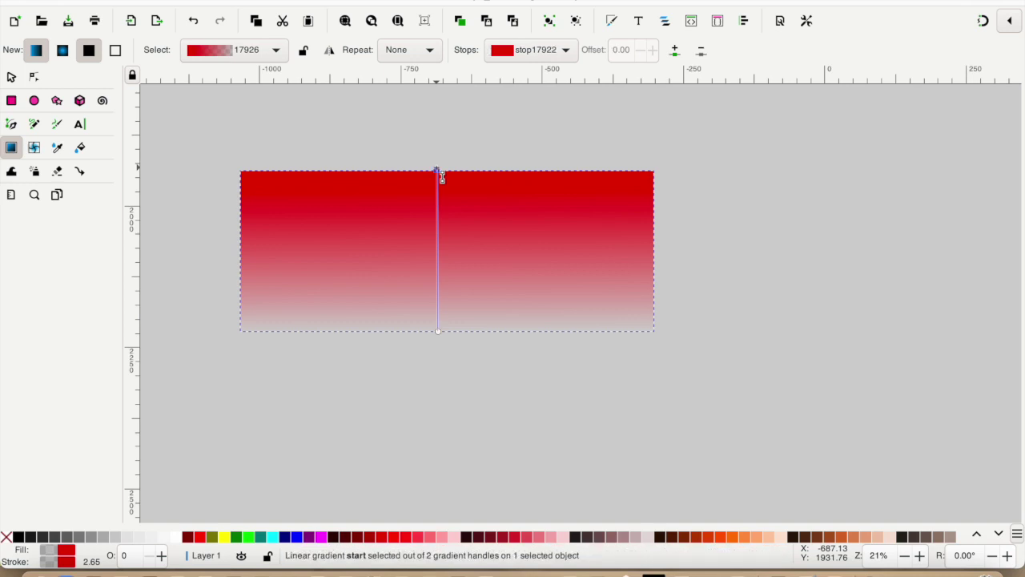
{"action": "left_click", "coordinate": [612, 22]}
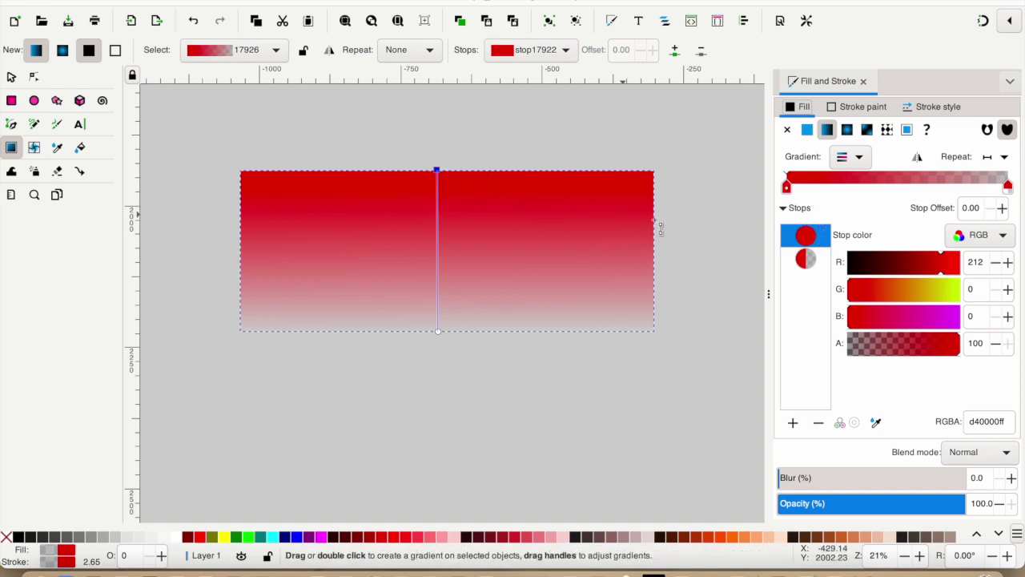
{"action": "left_click", "coordinate": [440, 334]}
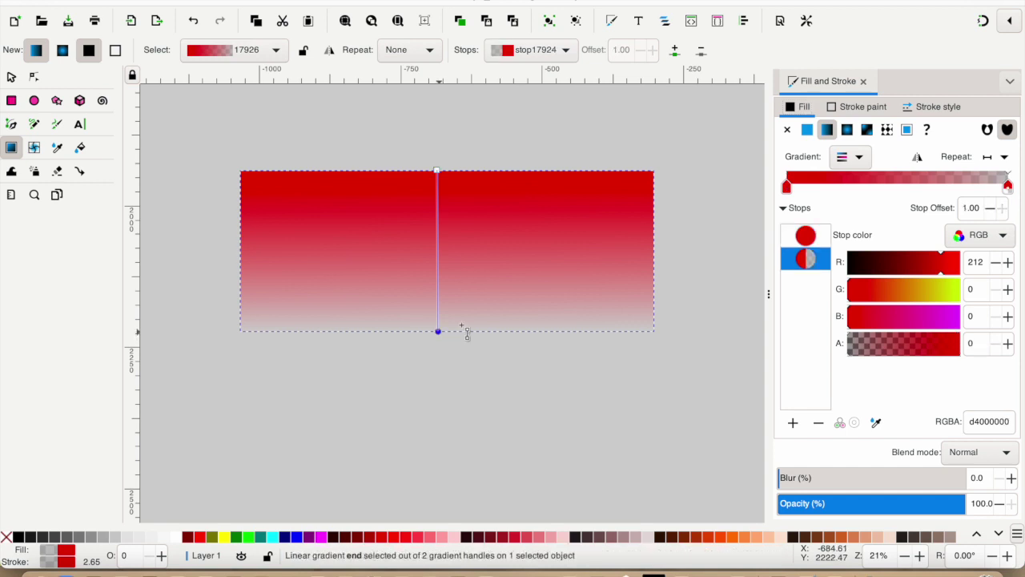
{"action": "double_click", "coordinate": [438, 232]}
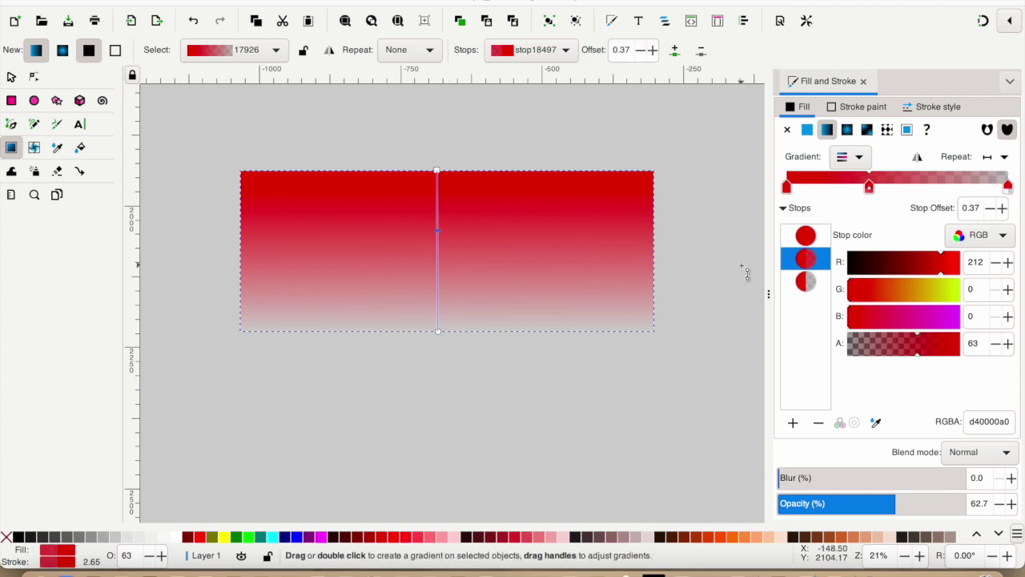
{"action": "left_click", "coordinate": [940, 289]}
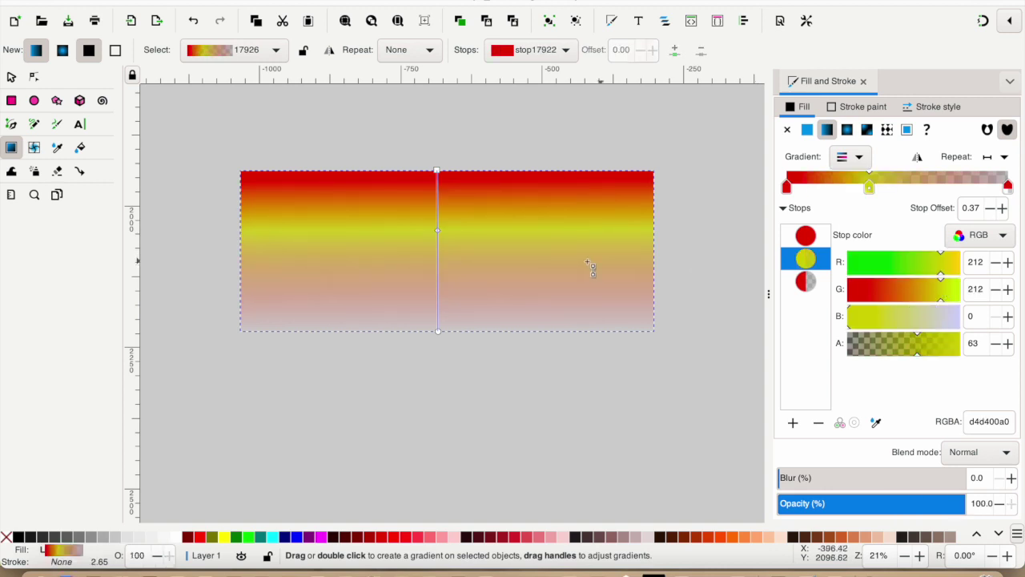
Step: Add a gradient stop at offset 0.75 on the rectangle and make it violet by raising its blue value
{"action": "double_click", "coordinate": [437, 291]}
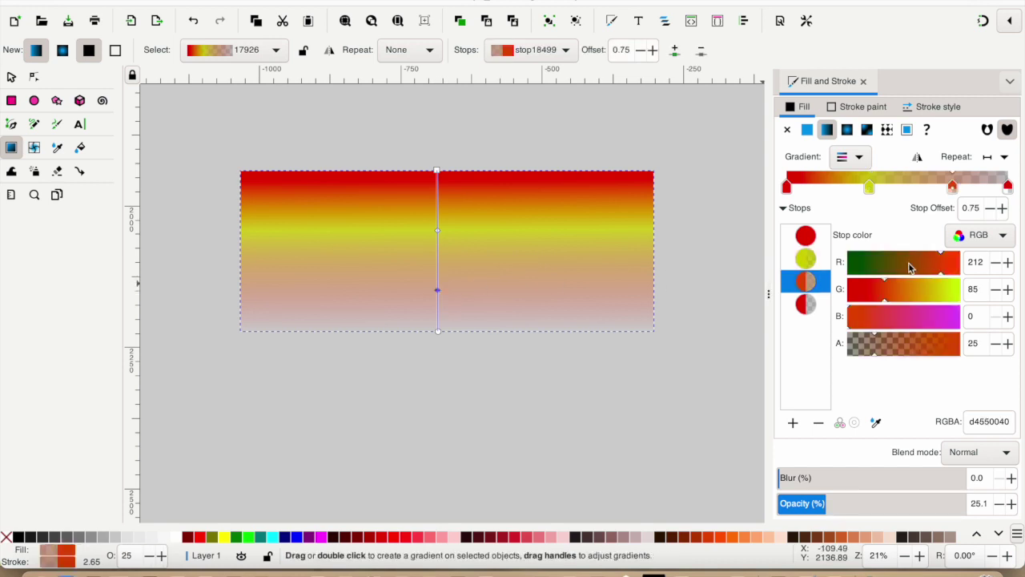
{"action": "left_click", "coordinate": [950, 315]}
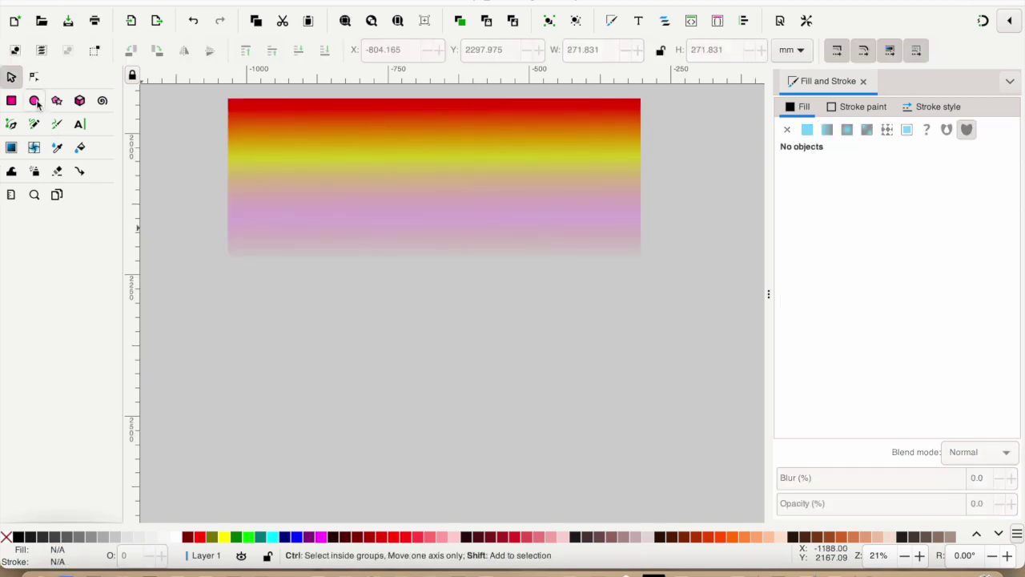
Step: Draw a circle about 247 mm in diameter and position it centrally below the gradient rectangle
{"action": "left_click", "coordinate": [33, 100]}
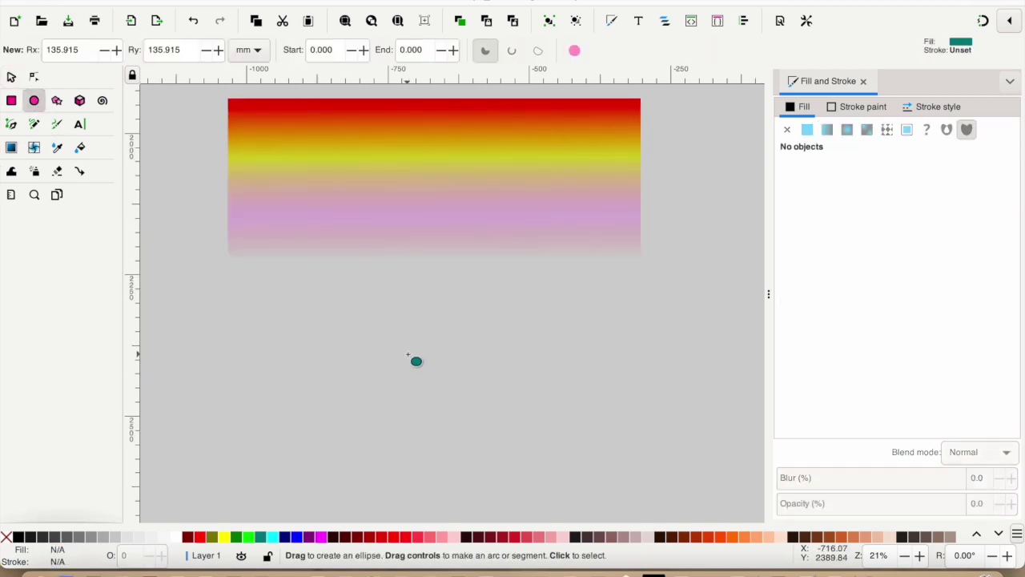
{"action": "left_click_drag", "start_coordinate": [408, 354], "coordinate": [477, 446]}
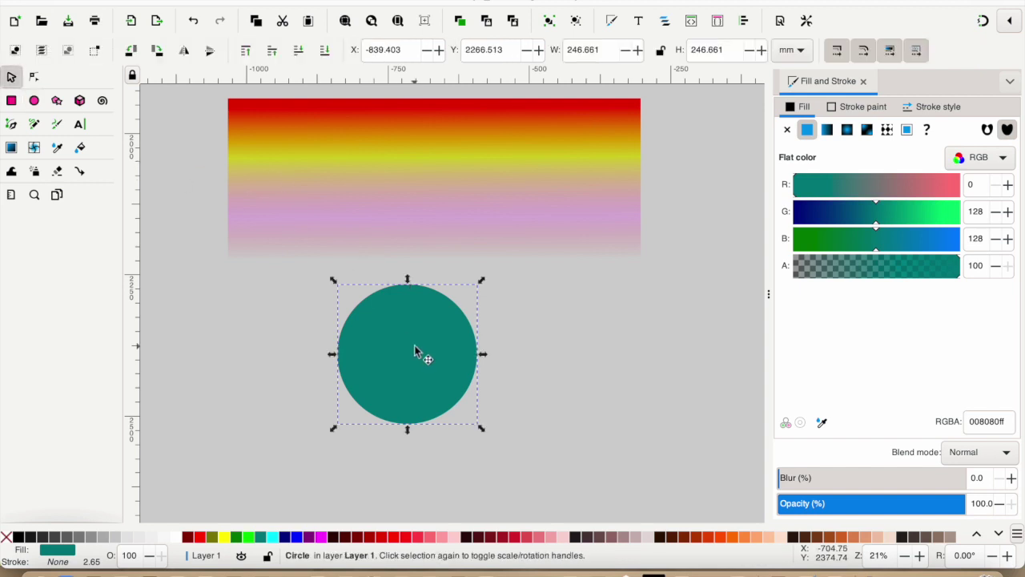
{"action": "left_click_drag", "start_coordinate": [415, 350], "coordinate": [442, 377]}
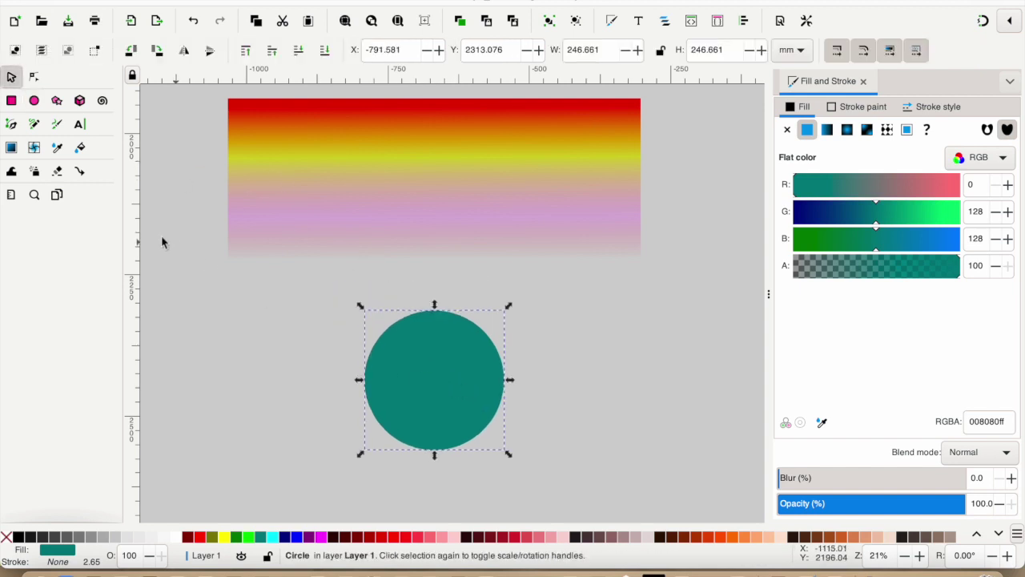
Step: Apply a radial gradient to the teal circle's fill, running from its centre to its lower edge
{"action": "left_click", "coordinate": [12, 148]}
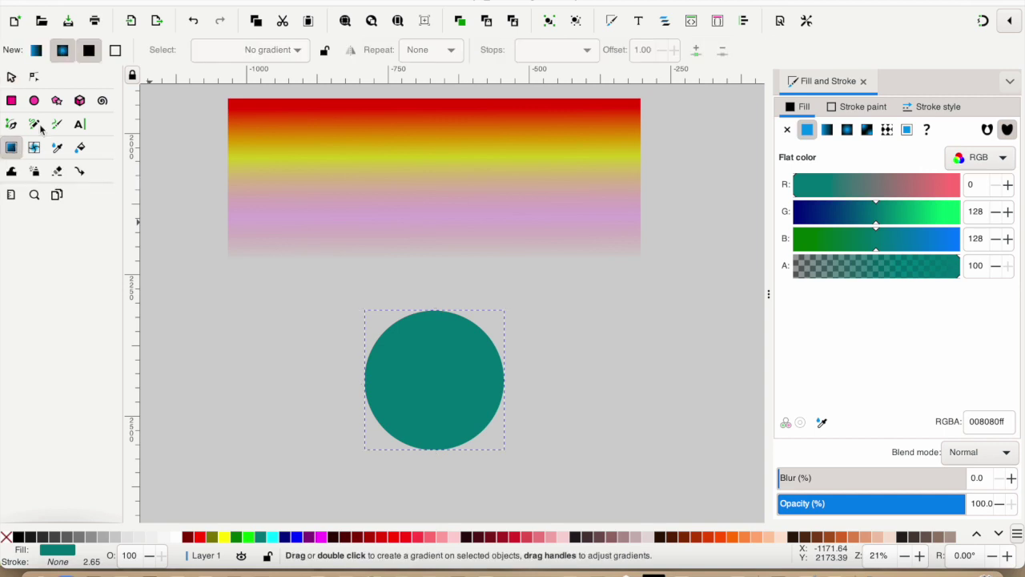
{"action": "left_click", "coordinate": [62, 52]}
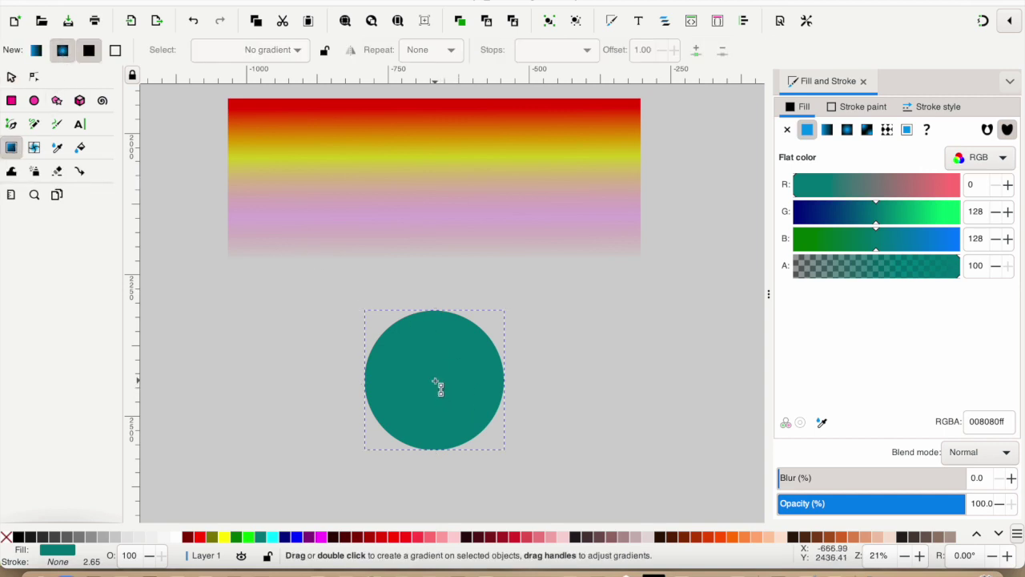
{"action": "left_click_drag", "start_coordinate": [435, 382], "coordinate": [440, 455]}
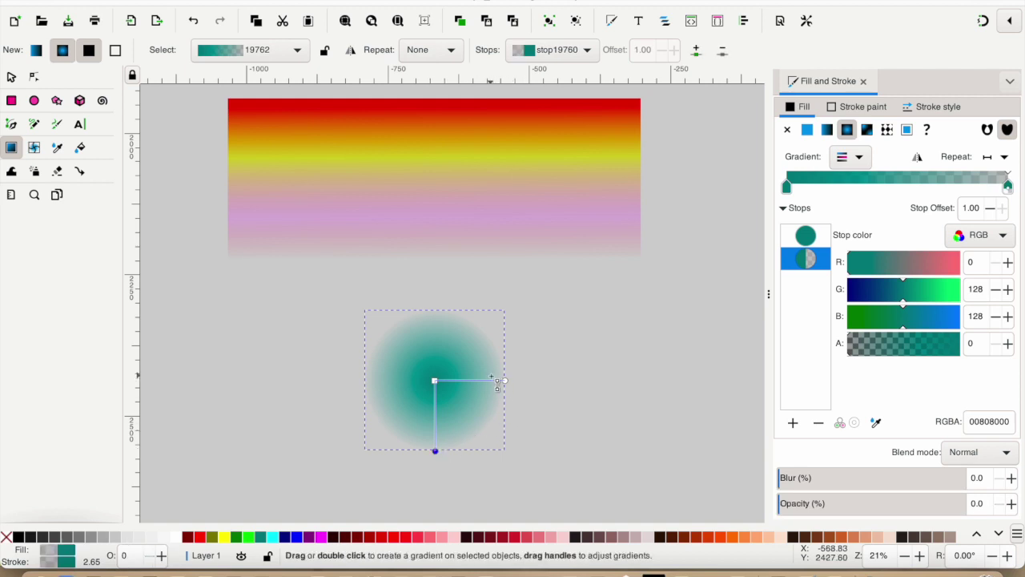
Step: Make the radial gradient's centre stop yellow by setting its red value to 255 and green value to 237
{"action": "left_click", "coordinate": [433, 382]}
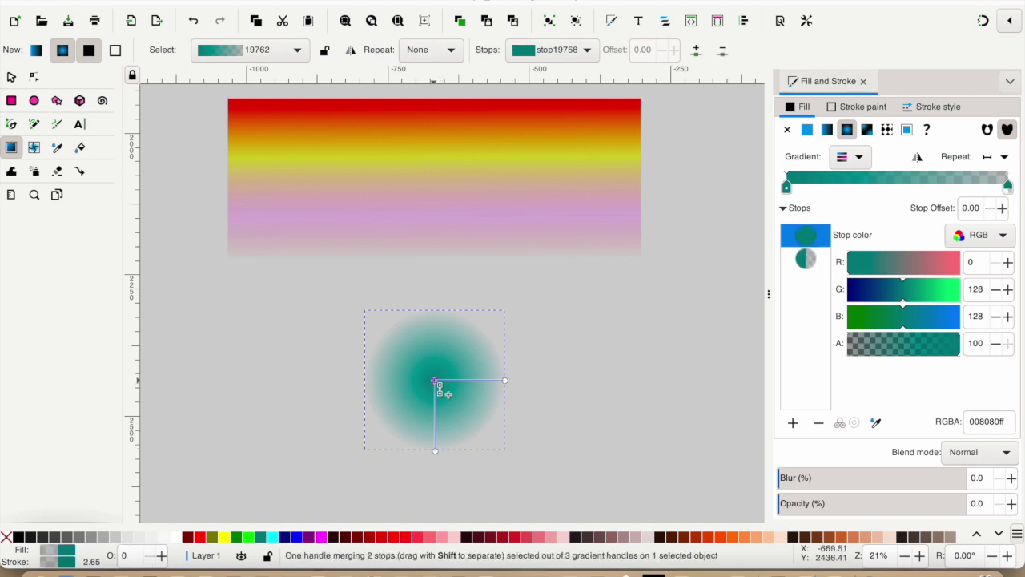
{"action": "left_click", "coordinate": [980, 261]}
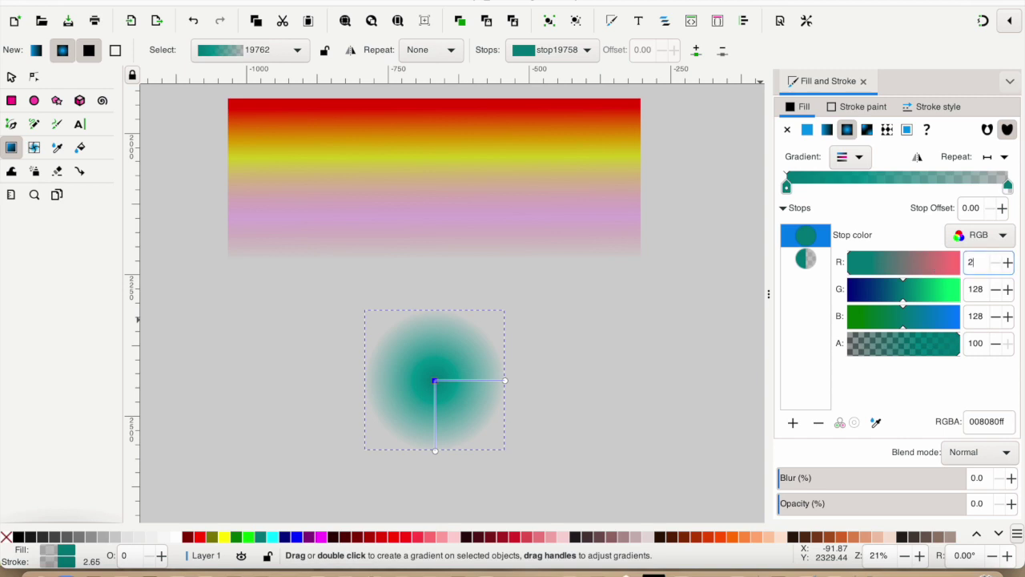
{"action": "type", "text": "255"}
{"action": "key", "text": "Return"}
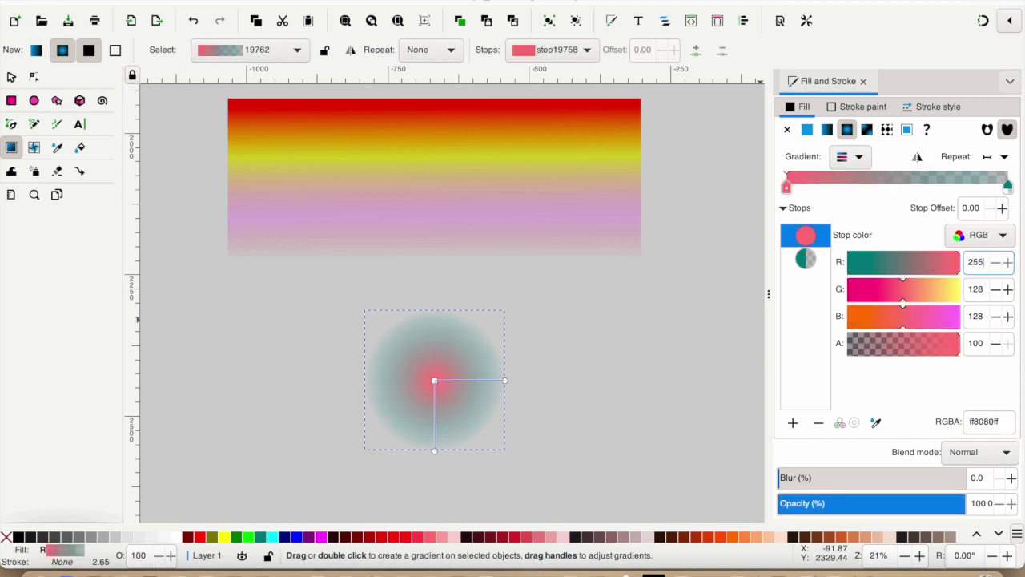
{"action": "left_click", "coordinate": [954, 294]}
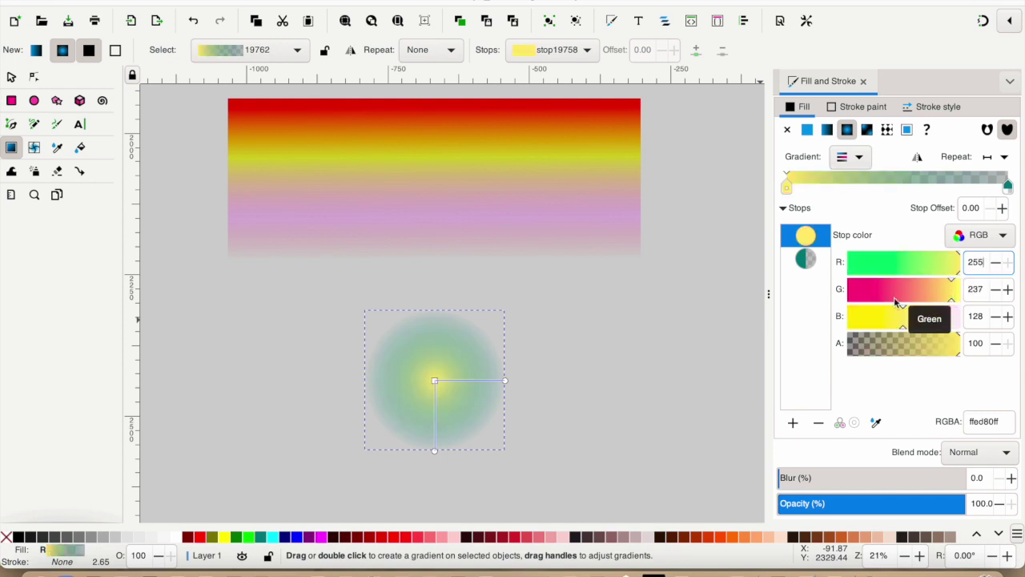
Step: Adjust the radial gradient's horizontal and vertical radius handles near the circle's edge
{"action": "left_click", "coordinate": [505, 381]}
{"action": "mouse_move", "coordinate": [513, 390]}
{"action": "left_mouse_down"}
{"action": "mouse_move", "coordinate": [483, 393]}
{"action": "mouse_move", "coordinate": [511, 392]}
{"action": "left_mouse_up"}
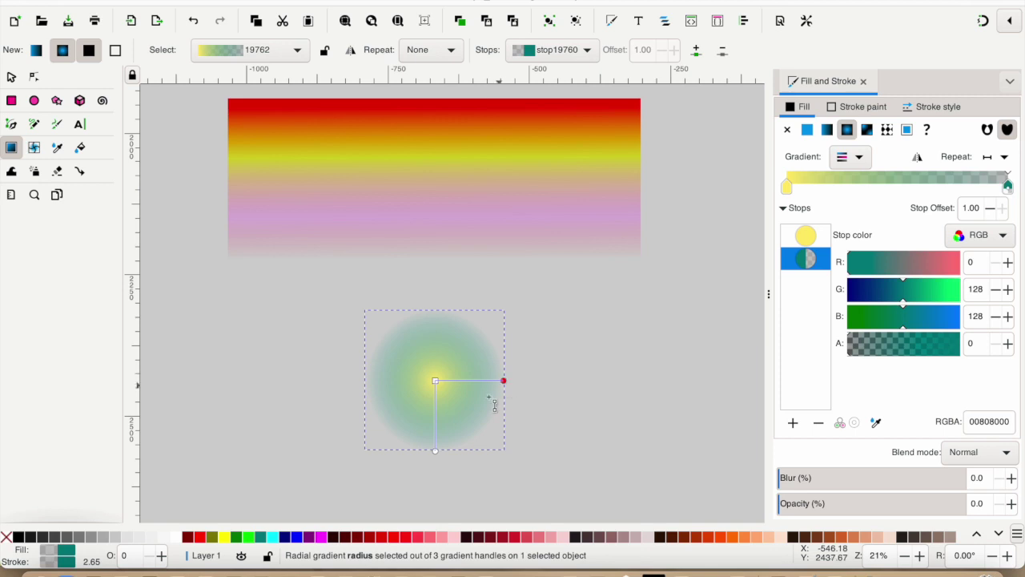
{"action": "mouse_move", "coordinate": [441, 458]}
{"action": "left_mouse_down"}
{"action": "mouse_move", "coordinate": [442, 420]}
{"action": "mouse_move", "coordinate": [444, 458]}
{"action": "left_mouse_up"}
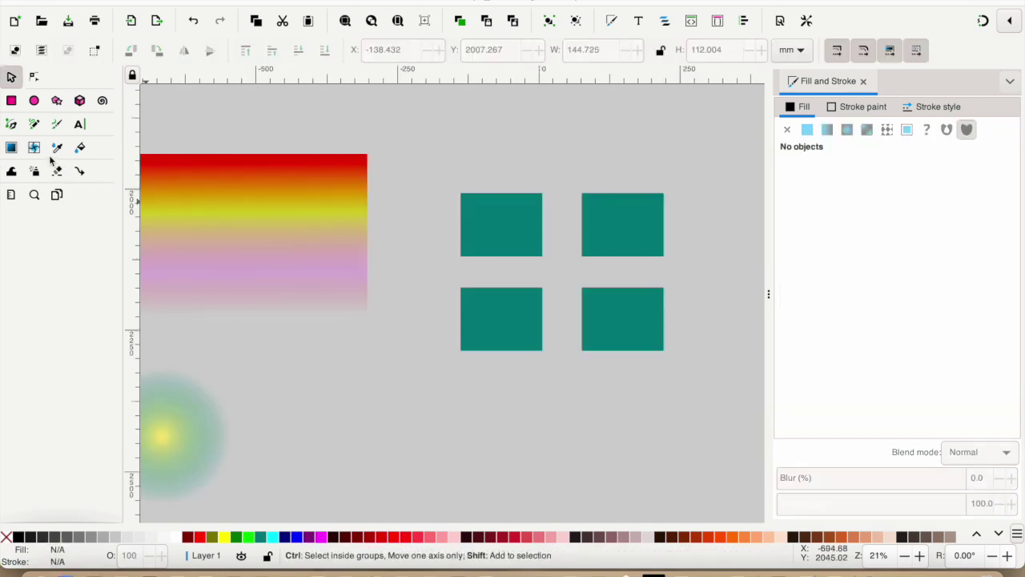
Step: Apply a mesh gradient with 6 rows and 6 columns to the fill of the upper-left teal rectangle
{"action": "left_click", "coordinate": [35, 148]}
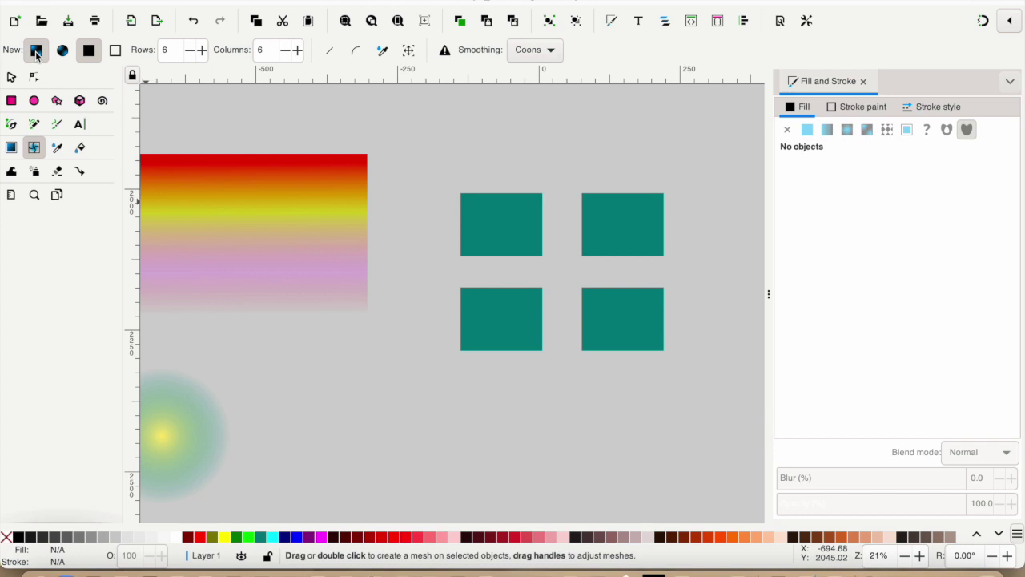
{"action": "left_click", "coordinate": [89, 51]}
{"action": "left_click", "coordinate": [502, 207]}
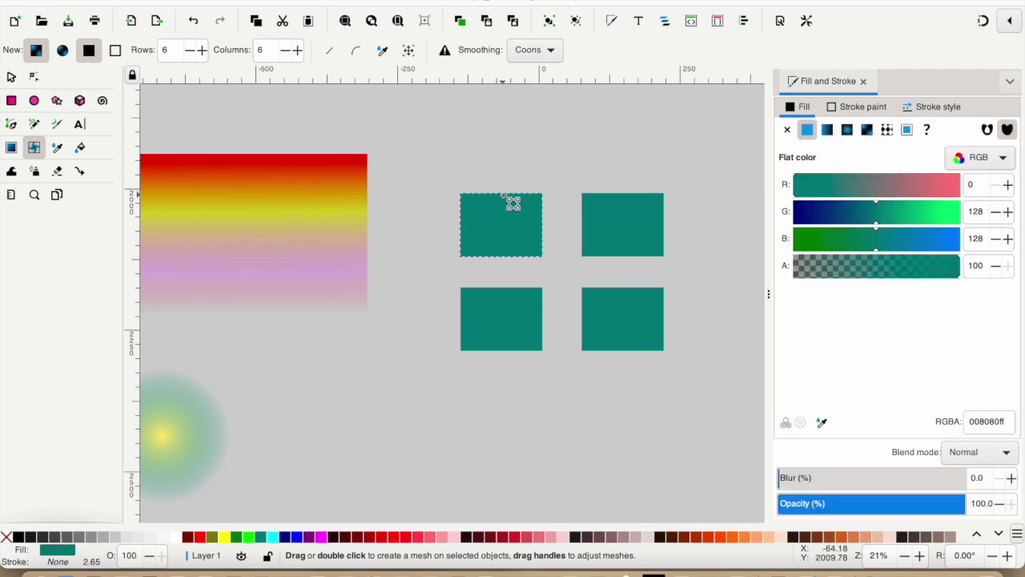
{"action": "left_click_drag", "start_coordinate": [513, 203], "coordinate": [515, 265]}
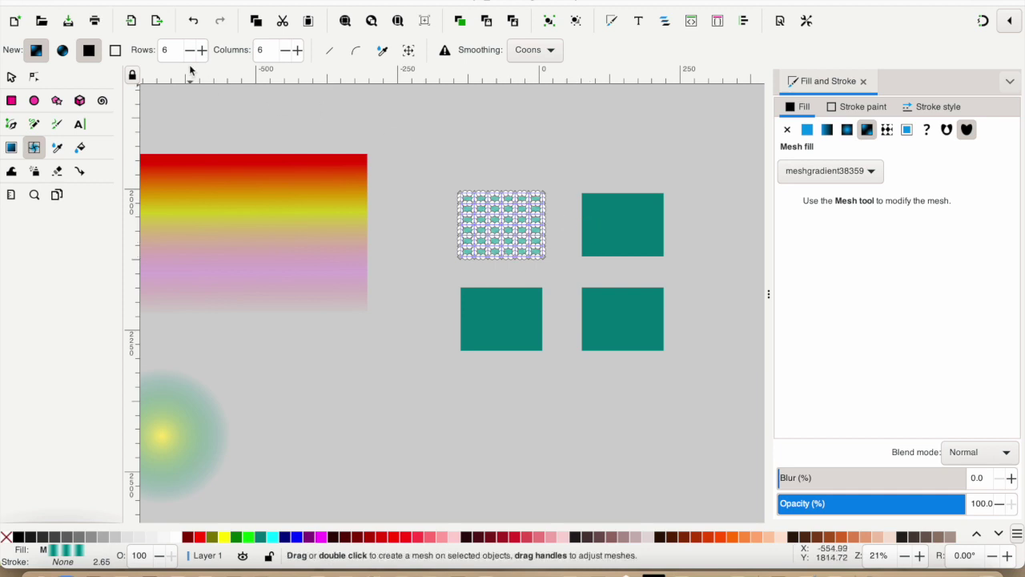
Step: Try a mesh gradient with 4 rows and 4 columns on the upper-right teal rectangle, and undo it
{"action": "left_click", "coordinate": [174, 49]}
{"action": "left_click", "coordinate": [266, 50]}
{"action": "type", "text": "4"}
{"action": "key", "text": "Return"}
{"action": "left_click", "coordinate": [622, 204]}
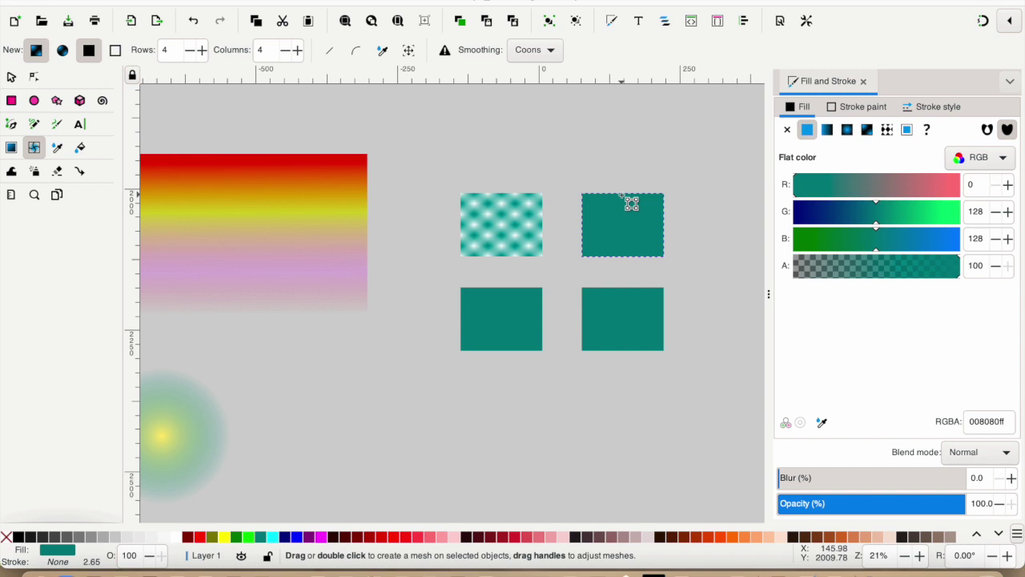
{"action": "double_click", "coordinate": [634, 261]}
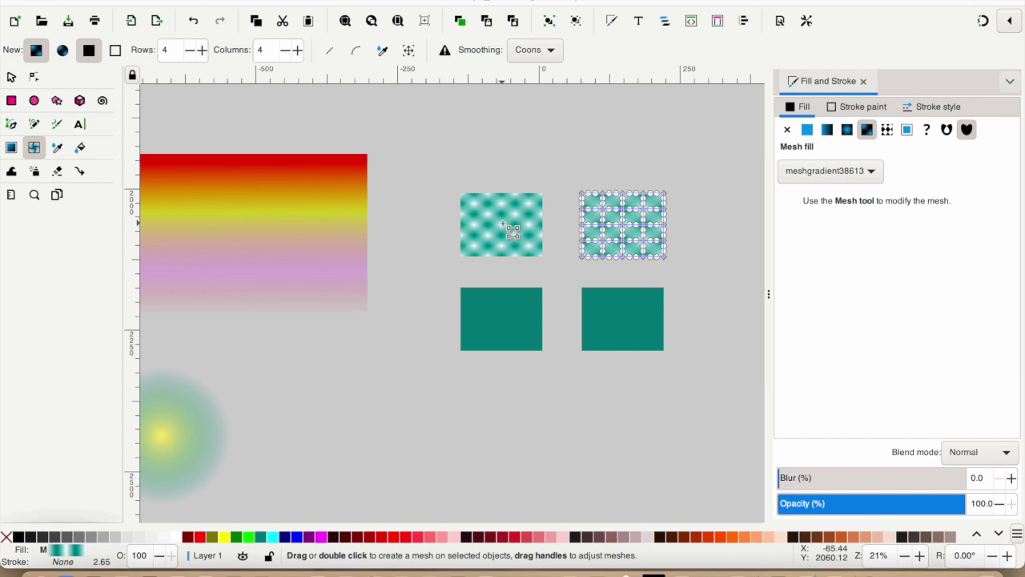
{"action": "key", "text": "ctrl+z"}
{"action": "key", "text": "s"}
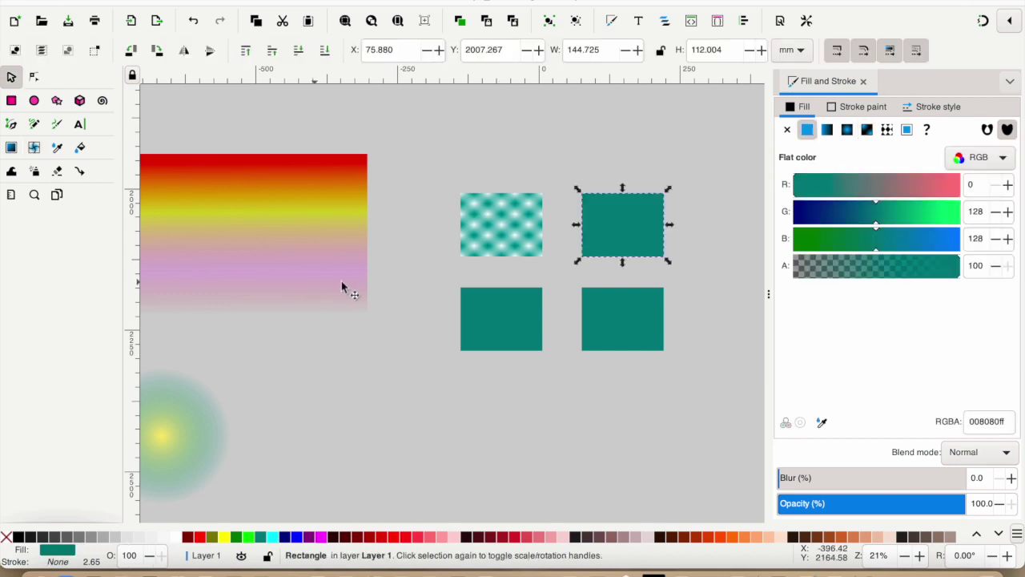
Step: Fill the lower-left teal rectangle with colours sampled from the gradient rectangle: red, yellow, and finally pinkish violet
{"action": "left_click", "coordinate": [498, 306]}
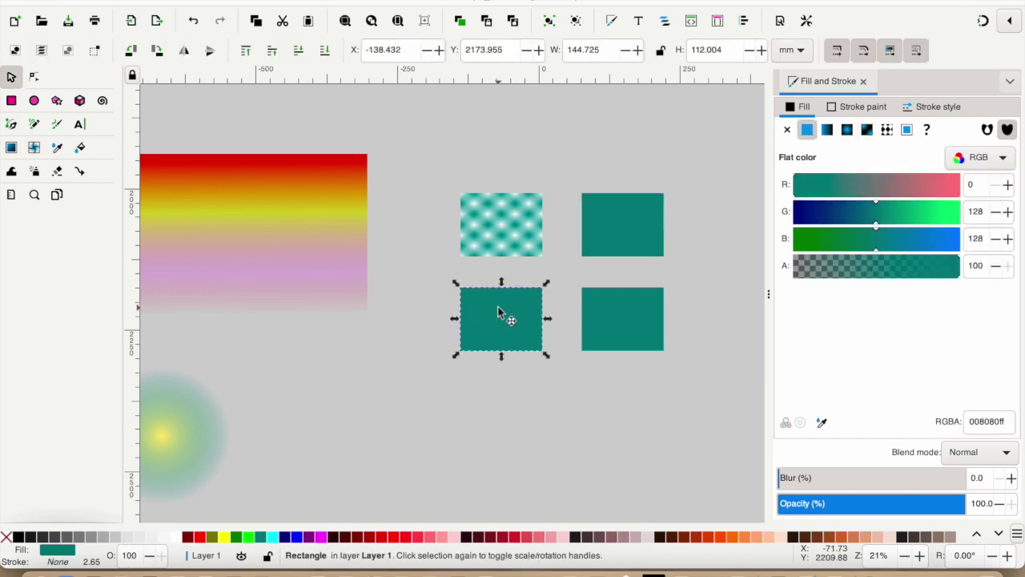
{"action": "left_click", "coordinate": [57, 149]}
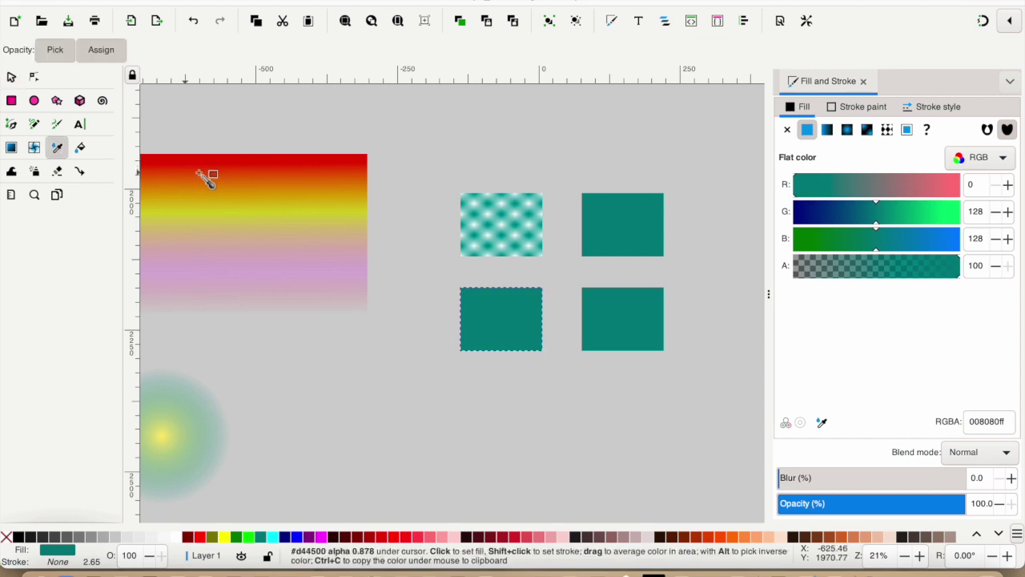
{"action": "left_click", "coordinate": [242, 164]}
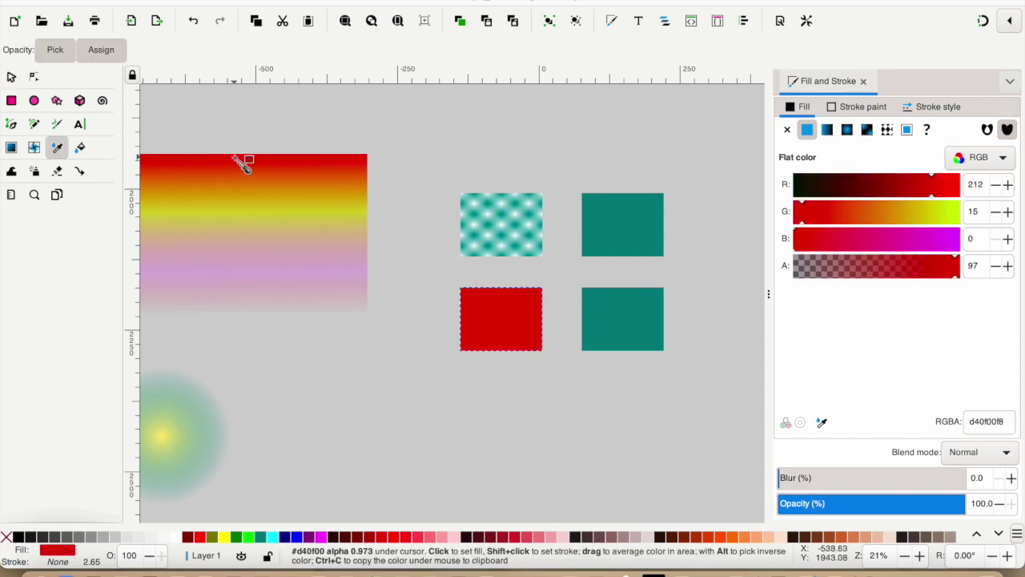
{"action": "left_click", "coordinate": [249, 216]}
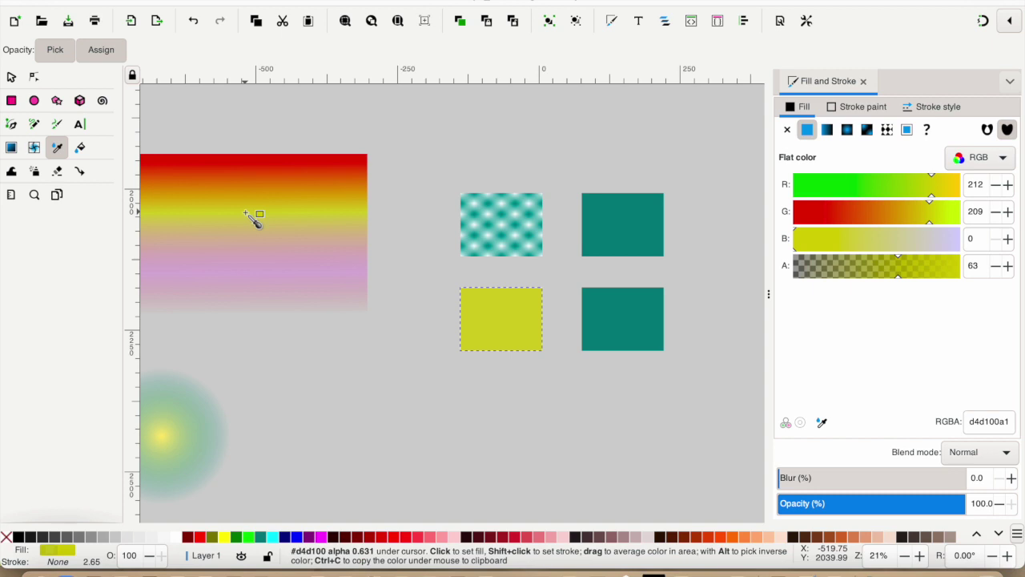
{"action": "left_click", "coordinate": [338, 266]}
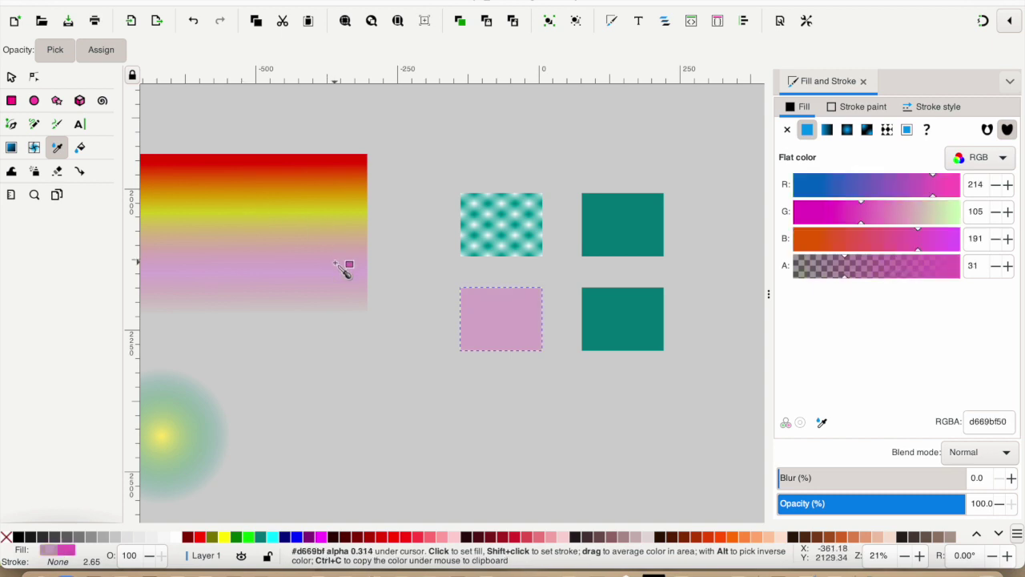
Step: With the Paint Bucket tool active, recolour the lower-right teal rectangle from the palette: lime, olive, pale pink, crimson, red and fuchsia
{"action": "left_click", "coordinate": [12, 77]}
{"action": "left_click", "coordinate": [621, 312]}
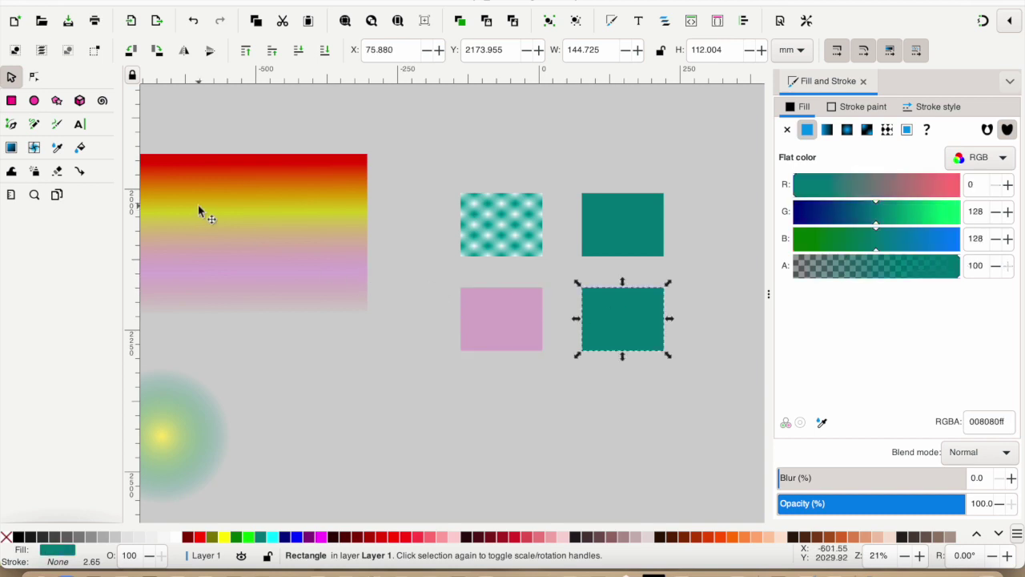
{"action": "left_click", "coordinate": [81, 148]}
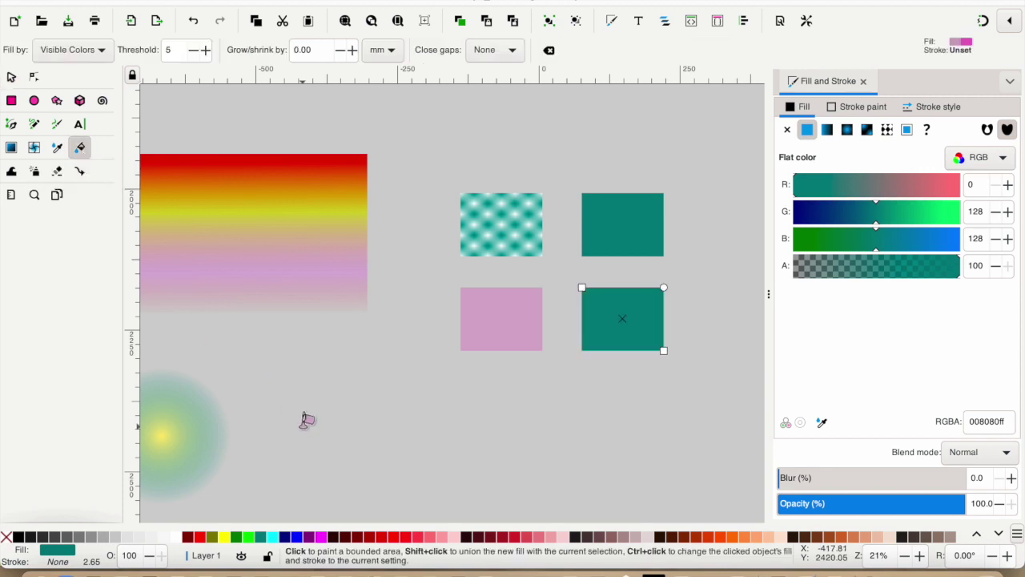
{"action": "left_click", "coordinate": [255, 537]}
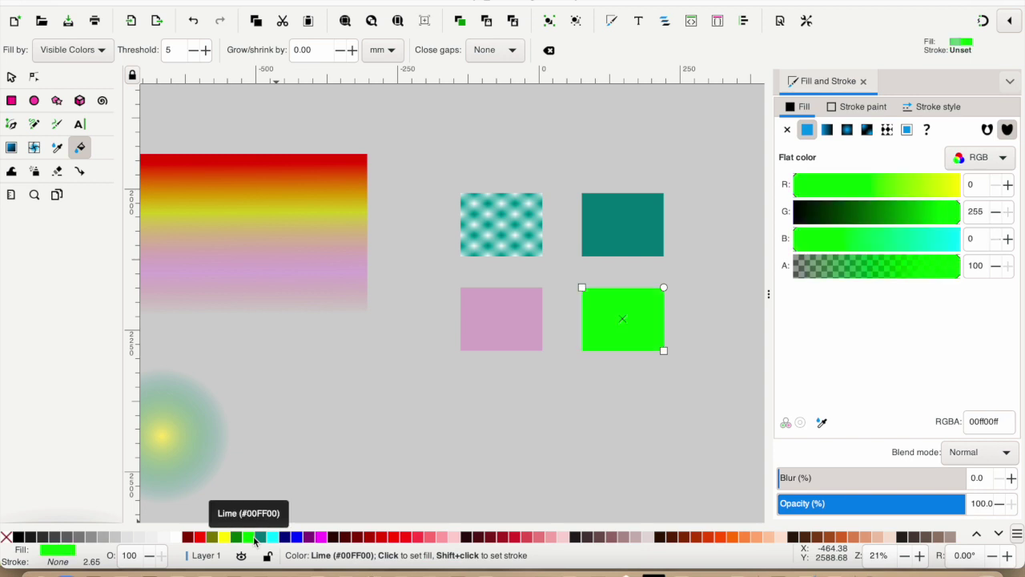
{"action": "left_click", "coordinate": [213, 537]}
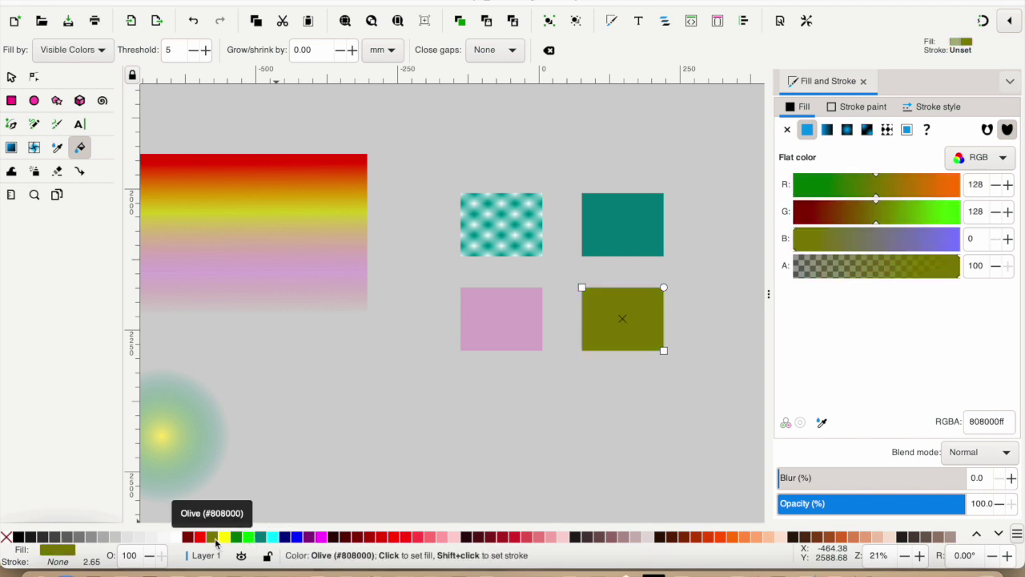
{"action": "left_click", "coordinate": [563, 536]}
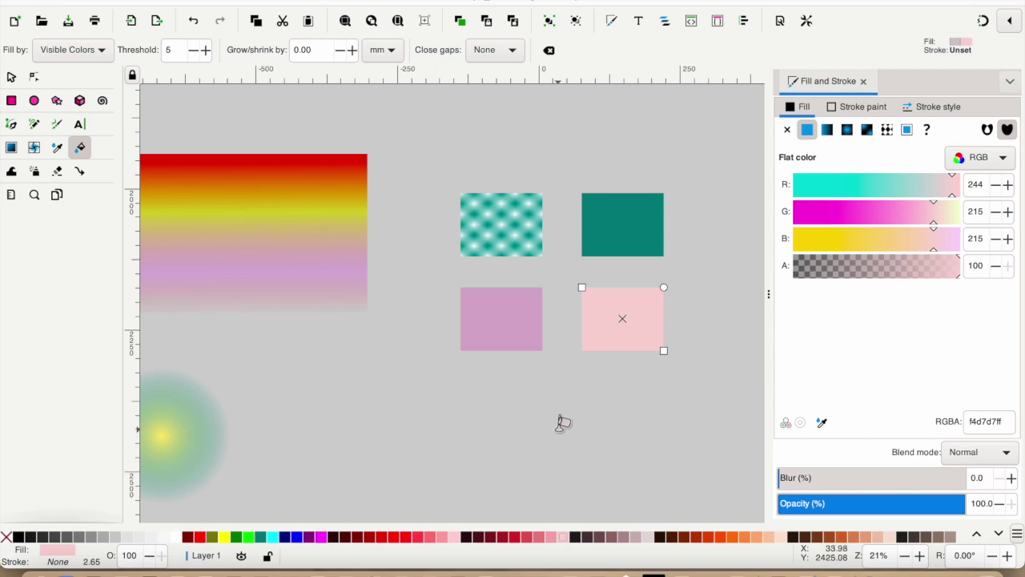
{"action": "left_click", "coordinate": [517, 537]}
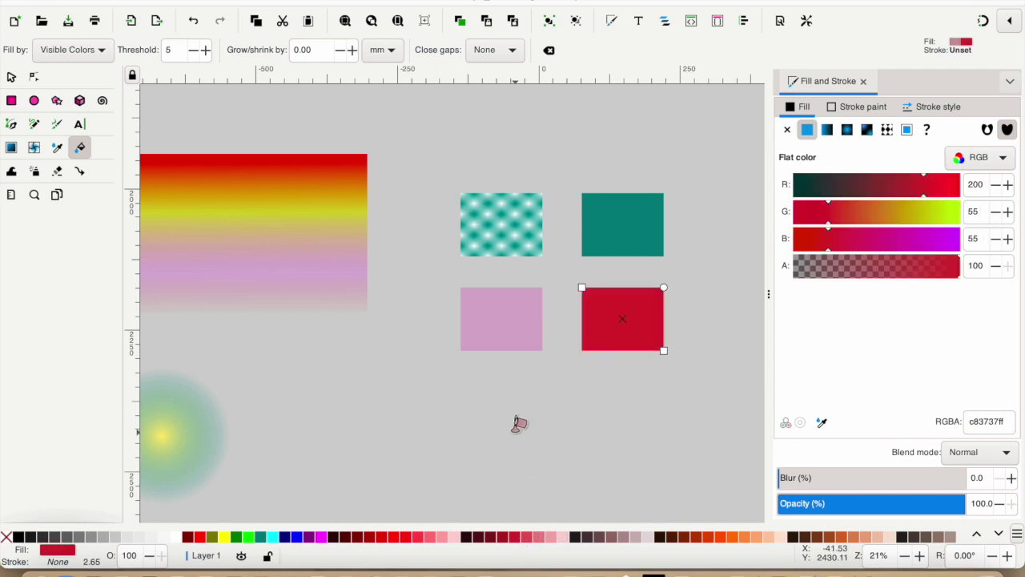
{"action": "left_click", "coordinate": [406, 537]}
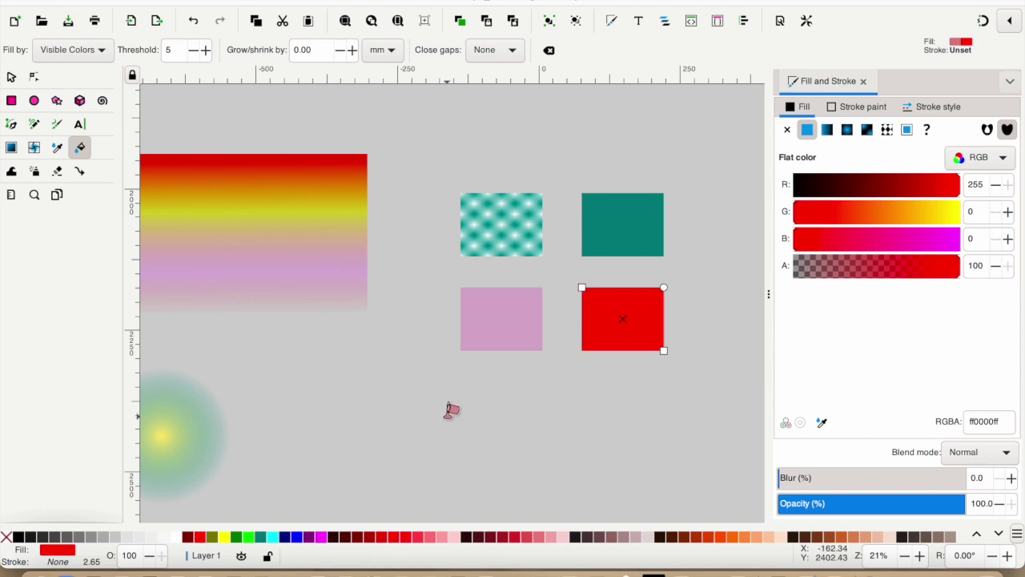
{"action": "left_click", "coordinate": [321, 536]}
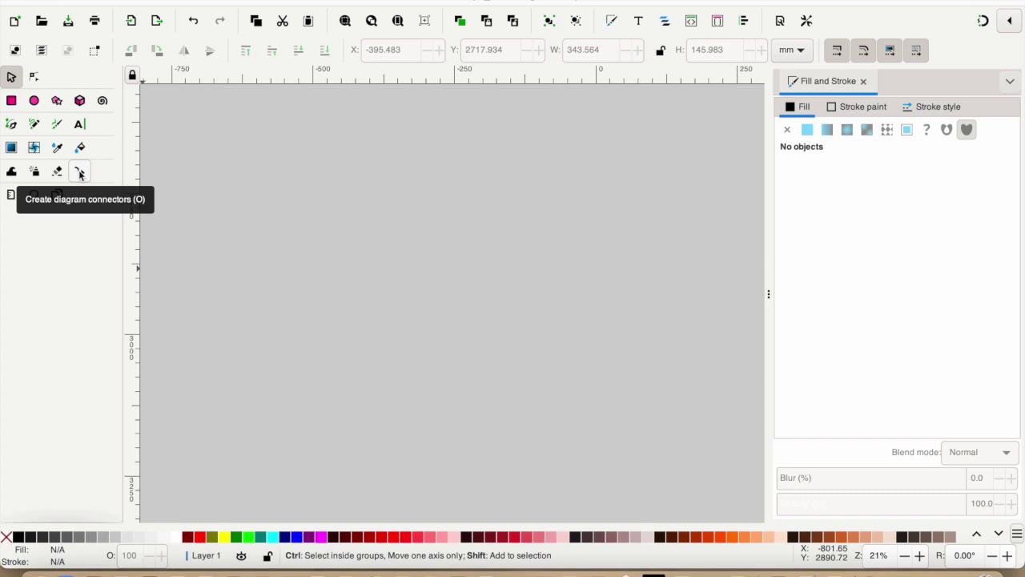
Step: Draw a rectangle about 331 by 146 mm in an empty canvas area below the artwork
{"action": "left_click", "coordinate": [12, 101]}
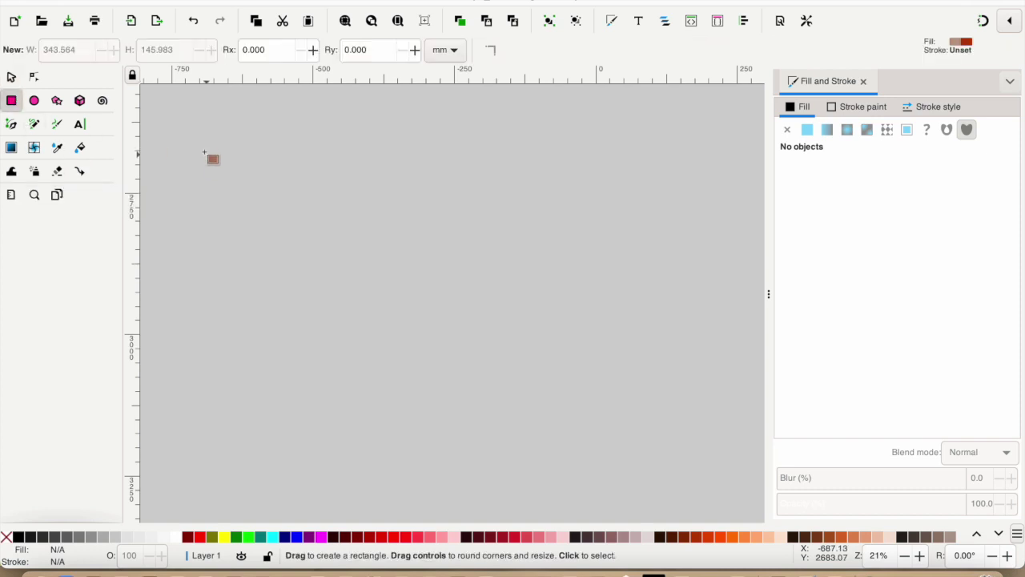
{"action": "mouse_move", "coordinate": [200, 146]}
{"action": "left_mouse_down"}
{"action": "mouse_move", "coordinate": [234, 193]}
{"action": "mouse_move", "coordinate": [387, 228]}
{"action": "left_mouse_up"}
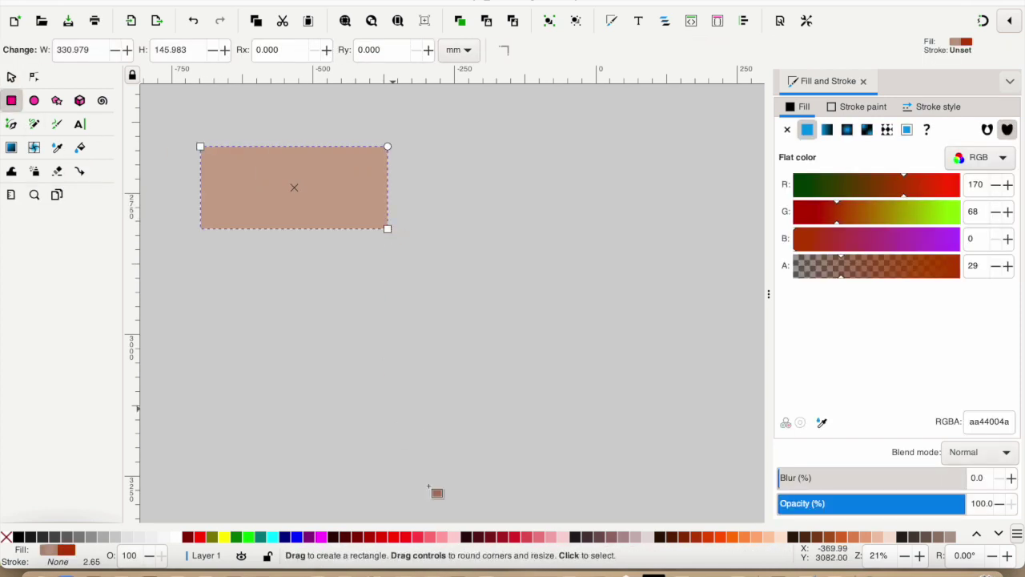
Step: Recolour the rectangle pink (RGB 255, 128, 128) and push it around the canvas with the Tweak tool's move mode
{"action": "left_click", "coordinate": [433, 541]}
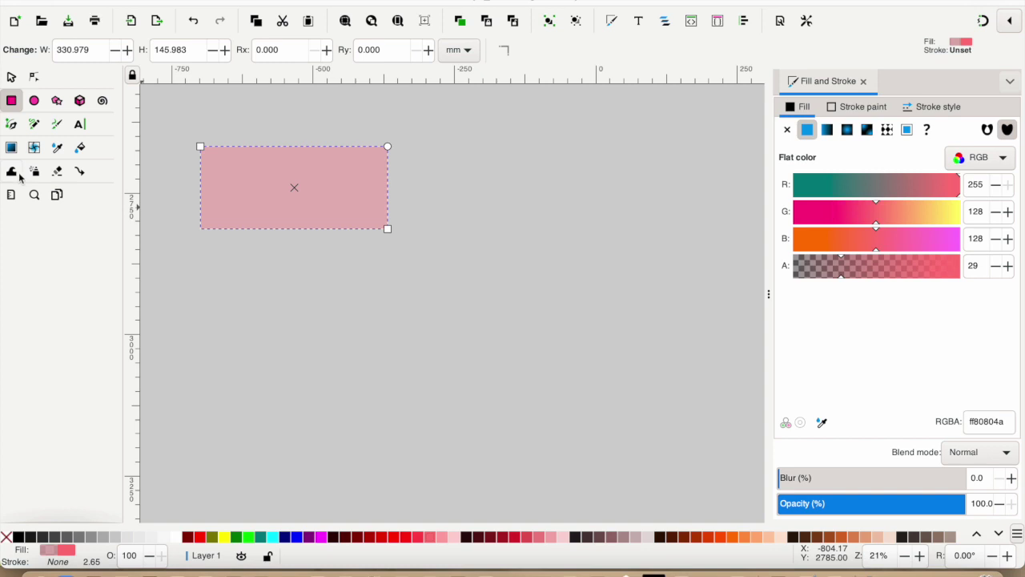
{"action": "left_click", "coordinate": [14, 173]}
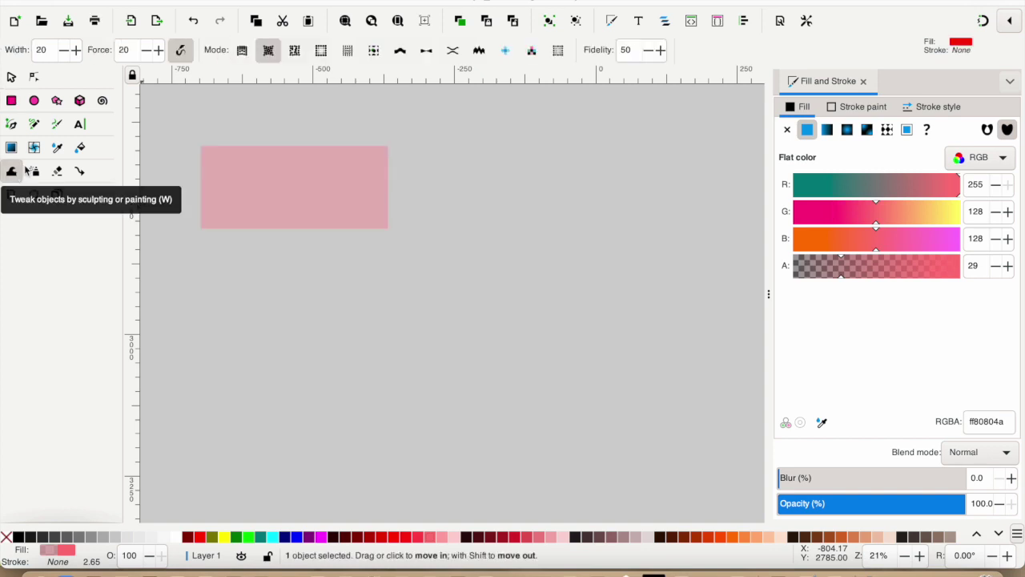
{"action": "left_click", "coordinate": [241, 51]}
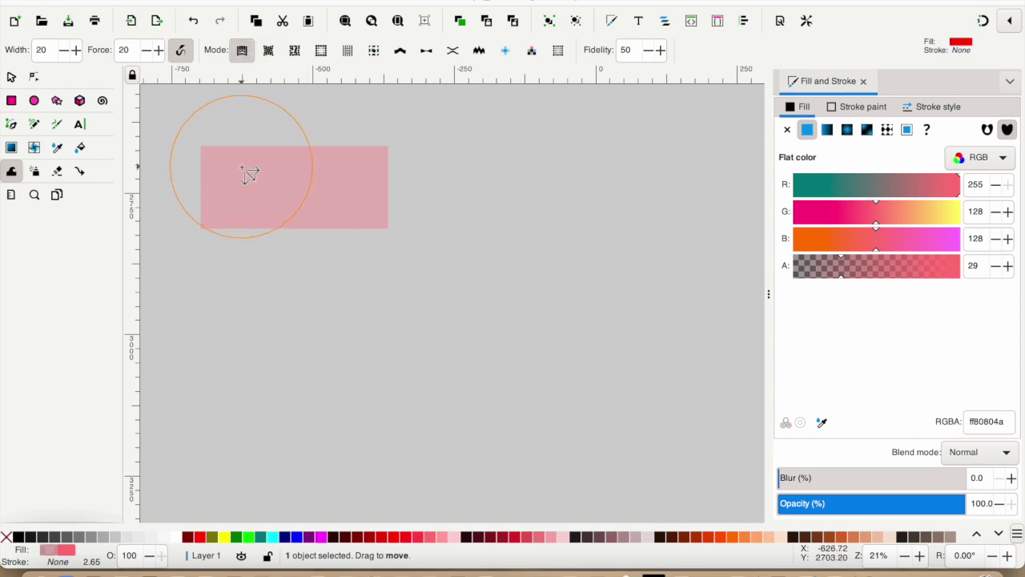
{"action": "left_click_drag", "start_coordinate": [249, 174], "coordinate": [378, 238]}
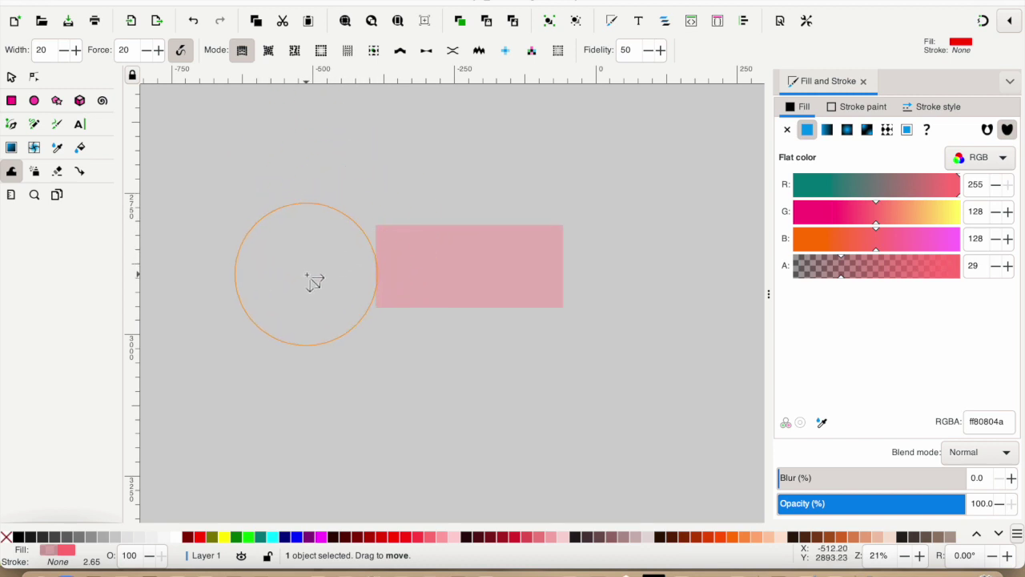
{"action": "left_click_drag", "start_coordinate": [559, 307], "coordinate": [435, 248]}
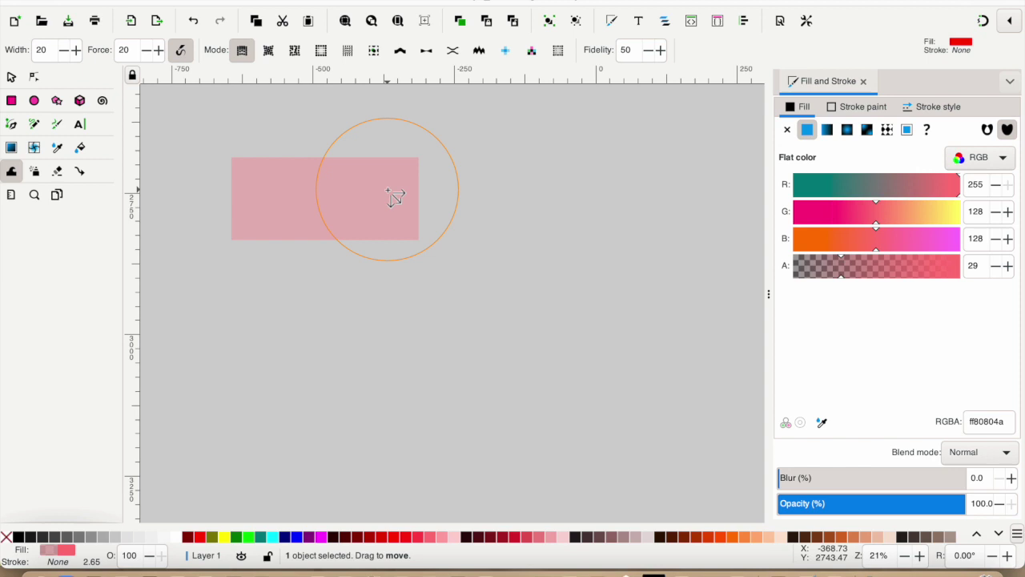
{"action": "left_click_drag", "start_coordinate": [337, 210], "coordinate": [208, 209]}
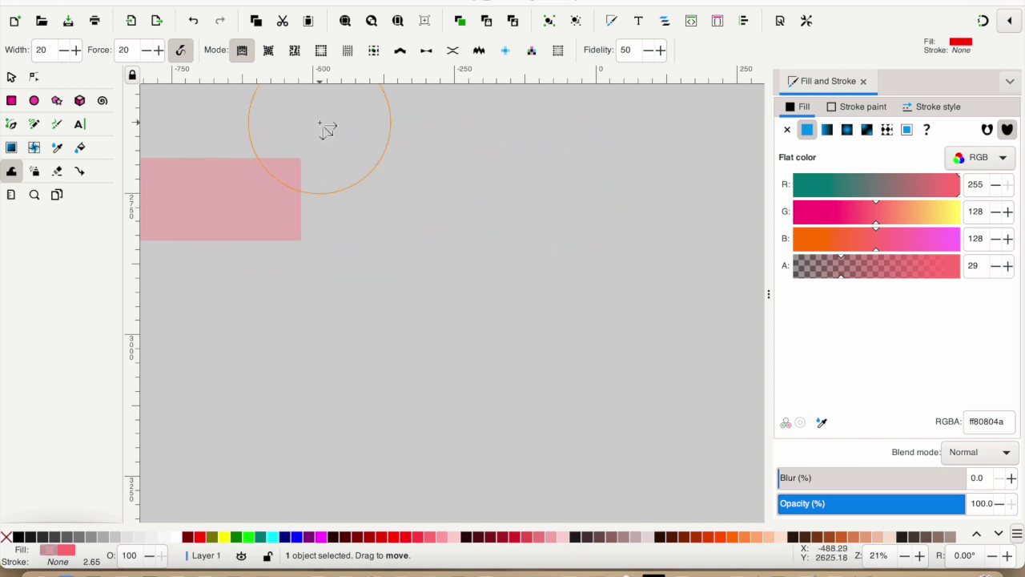
Step: Shift the pink rectangle with the Tweak tool's move in/out mode and tilt it slightly counterclockwise with the rotate mode
{"action": "left_click", "coordinate": [268, 51]}
{"action": "mouse_move", "coordinate": [244, 195]}
{"action": "left_mouse_down"}
{"action": "mouse_move", "coordinate": [262, 137]}
{"action": "mouse_move", "coordinate": [274, 246]}
{"action": "mouse_move", "coordinate": [190, 243]}
{"action": "mouse_move", "coordinate": [348, 244]}
{"action": "left_mouse_up"}
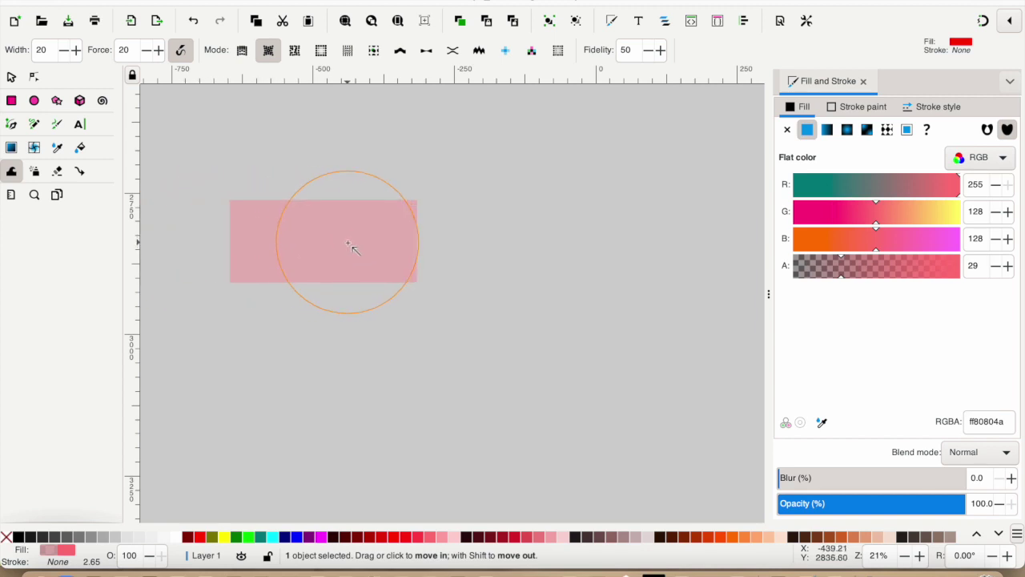
{"action": "left_click", "coordinate": [348, 51]}
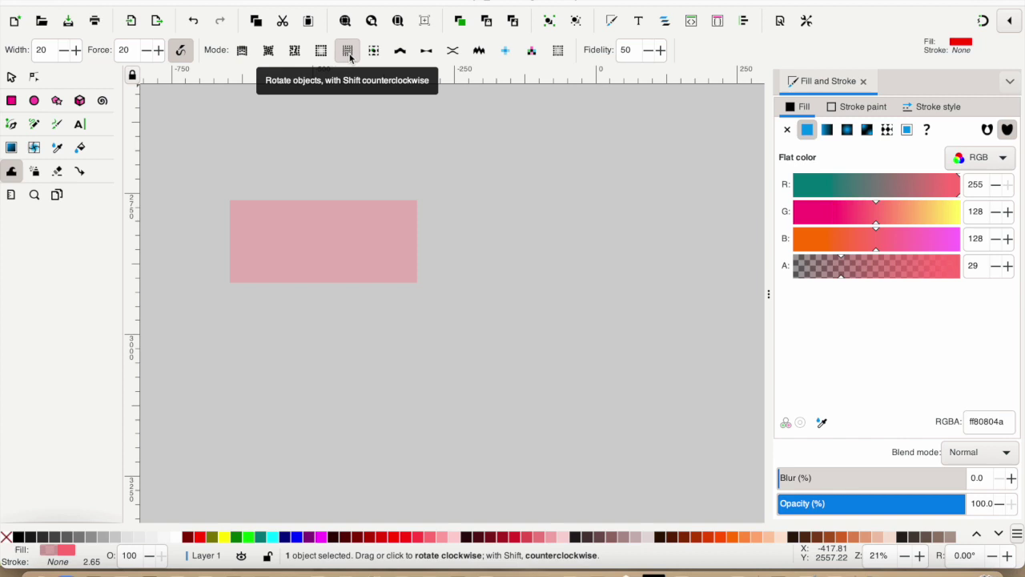
{"action": "mouse_move", "coordinate": [390, 240]}
{"action": "left_mouse_down"}
{"action": "mouse_move", "coordinate": [378, 163]}
{"action": "mouse_move", "coordinate": [379, 223]}
{"action": "mouse_move", "coordinate": [345, 271]}
{"action": "mouse_move", "coordinate": [306, 288]}
{"action": "mouse_move", "coordinate": [368, 269]}
{"action": "mouse_move", "coordinate": [395, 222]}
{"action": "mouse_move", "coordinate": [315, 187]}
{"action": "mouse_move", "coordinate": [295, 207]}
{"action": "mouse_move", "coordinate": [272, 209]}
{"action": "mouse_move", "coordinate": [269, 157]}
{"action": "mouse_move", "coordinate": [316, 131]}
{"action": "mouse_move", "coordinate": [375, 207]}
{"action": "mouse_move", "coordinate": [362, 274]}
{"action": "left_mouse_up"}
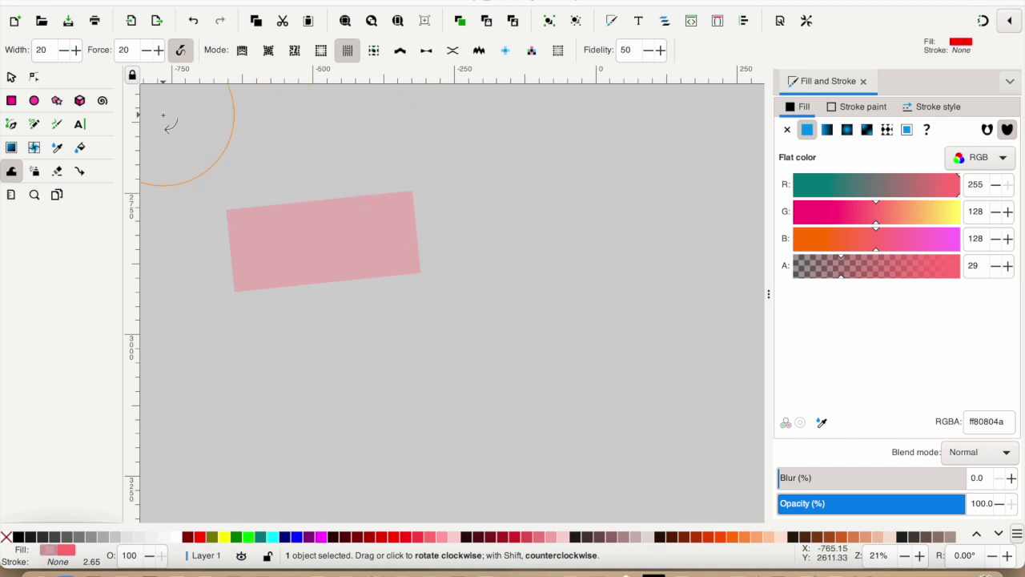
{"action": "left_click", "coordinate": [13, 78]}
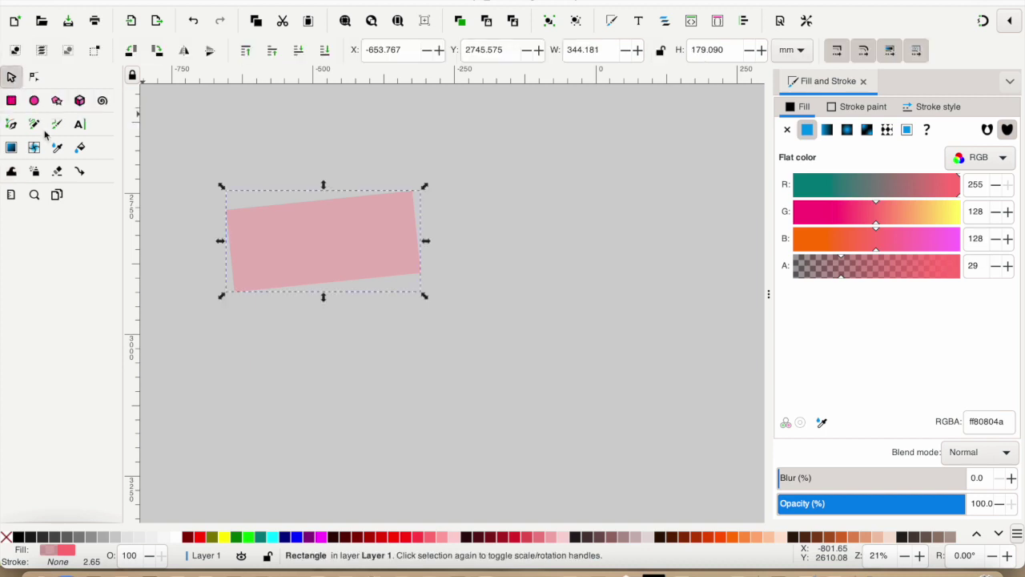
Step: Erase freehand zigzag strokes across the tilted pink rectangle with the Eraser at width 10, and deselect it
{"action": "left_click", "coordinate": [58, 173]}
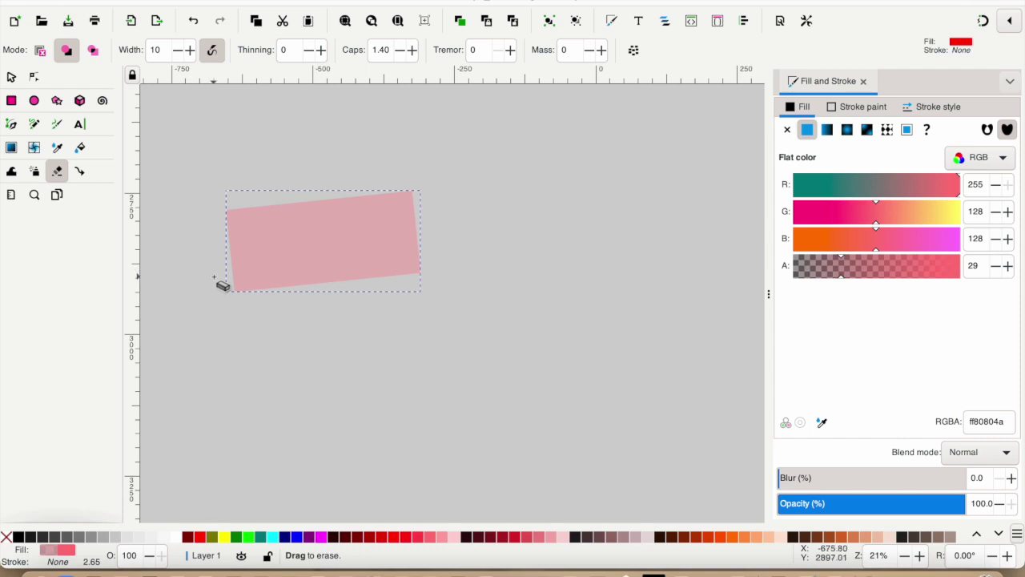
{"action": "mouse_move", "coordinate": [213, 278]}
{"action": "left_mouse_down"}
{"action": "mouse_move", "coordinate": [252, 218]}
{"action": "mouse_move", "coordinate": [266, 207]}
{"action": "mouse_move", "coordinate": [252, 255]}
{"action": "mouse_move", "coordinate": [277, 245]}
{"action": "mouse_move", "coordinate": [314, 193]}
{"action": "mouse_move", "coordinate": [307, 268]}
{"action": "mouse_move", "coordinate": [354, 212]}
{"action": "mouse_move", "coordinate": [337, 277]}
{"action": "mouse_move", "coordinate": [406, 210]}
{"action": "left_mouse_up"}
{"action": "left_click_drag", "start_coordinate": [392, 266], "coordinate": [515, 163]}
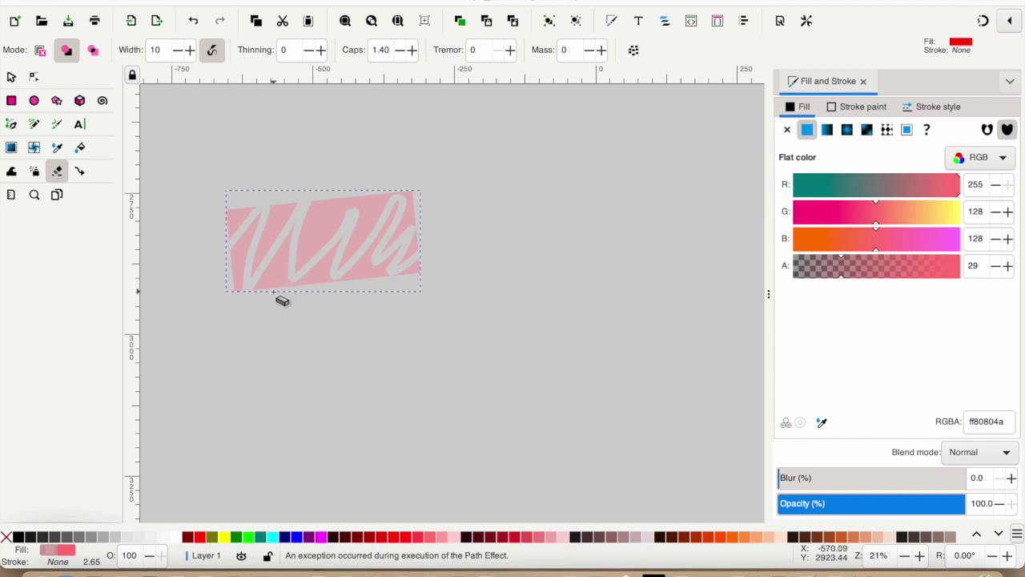
{"action": "mouse_move", "coordinate": [274, 292]}
{"action": "left_mouse_down"}
{"action": "mouse_move", "coordinate": [341, 185]}
{"action": "mouse_move", "coordinate": [333, 297]}
{"action": "mouse_move", "coordinate": [386, 159]}
{"action": "mouse_move", "coordinate": [377, 278]}
{"action": "mouse_move", "coordinate": [418, 171]}
{"action": "mouse_move", "coordinate": [395, 254]}
{"action": "mouse_move", "coordinate": [442, 236]}
{"action": "mouse_move", "coordinate": [458, 216]}
{"action": "left_mouse_up"}
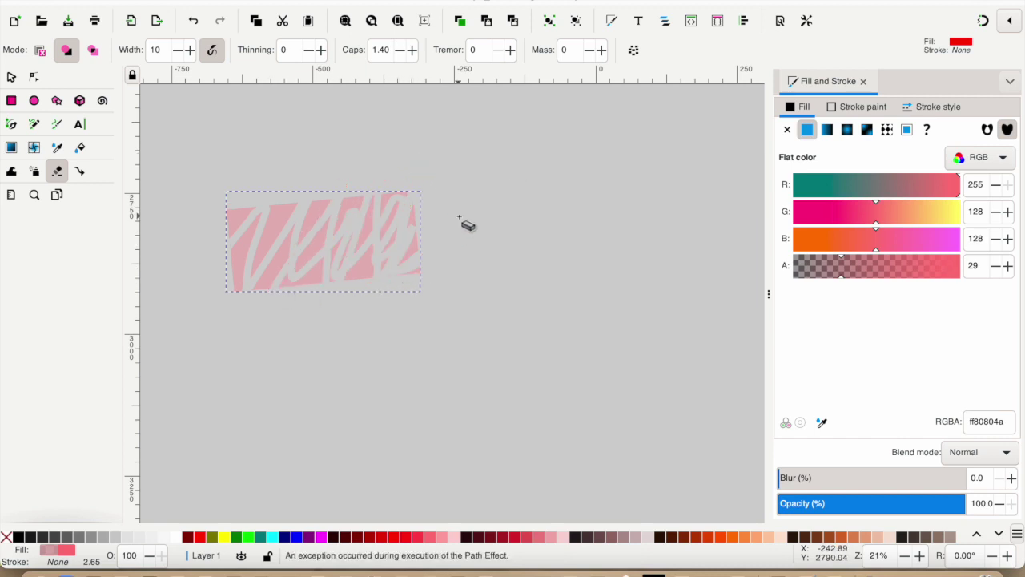
{"action": "left_click", "coordinate": [12, 79]}
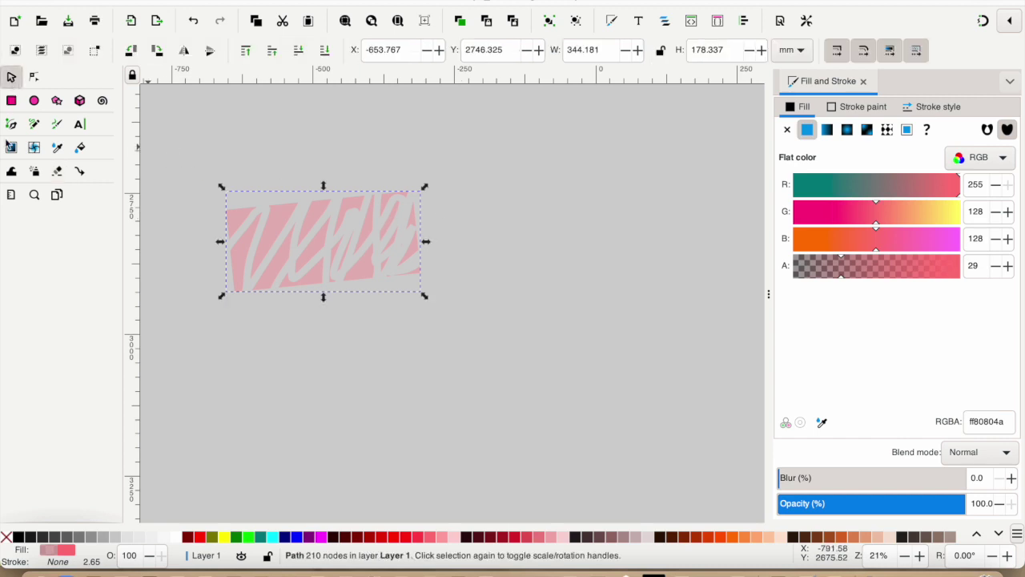
{"action": "left_click", "coordinate": [160, 299]}
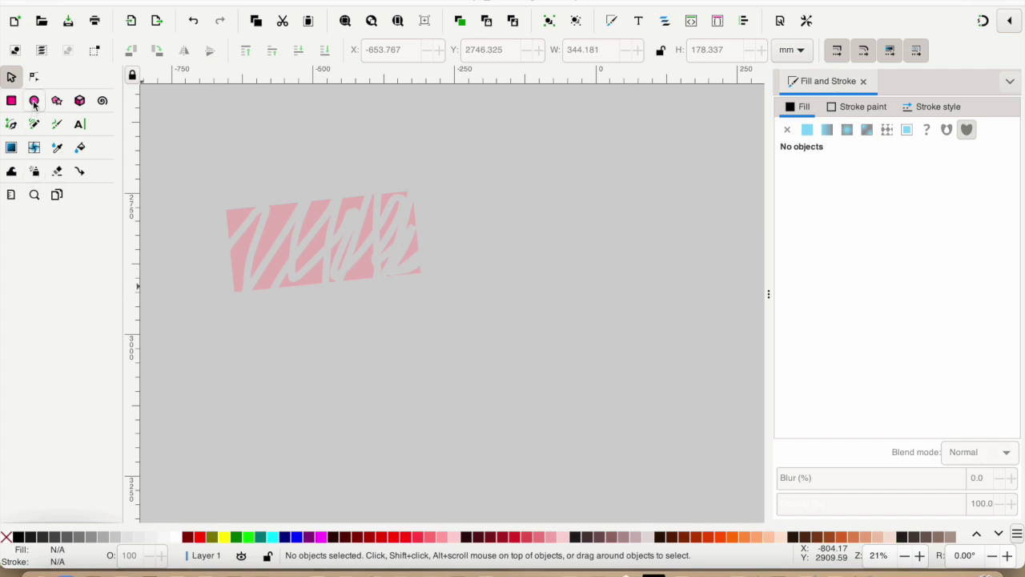
Step: Draw a small spiral about 60 by 56 mm with 5.79 turns, up and to the right of the erased rectangle
{"action": "left_click", "coordinate": [103, 102]}
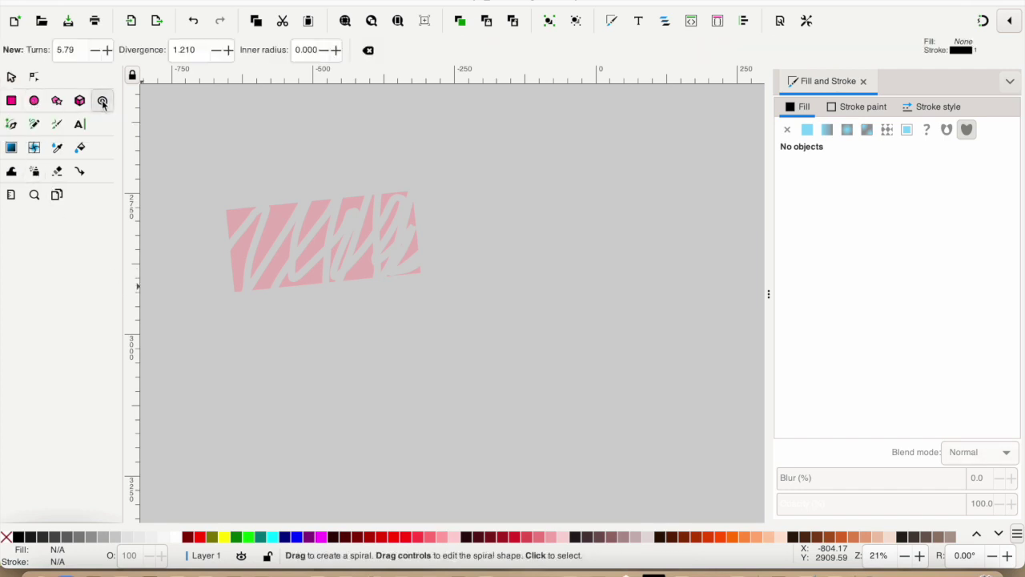
{"action": "left_click_drag", "start_coordinate": [506, 162], "coordinate": [517, 178]}
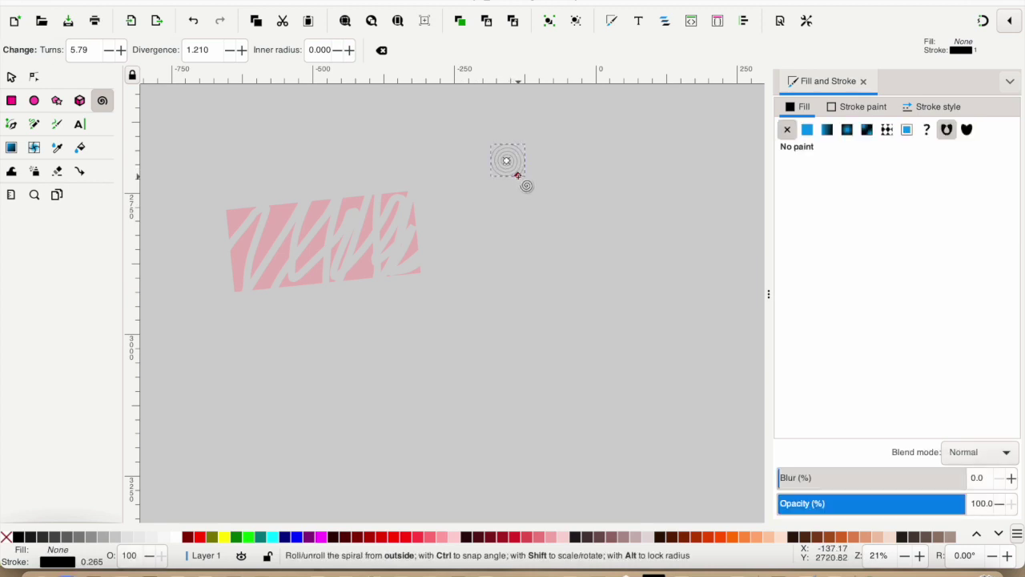
{"action": "left_click", "coordinate": [12, 78]}
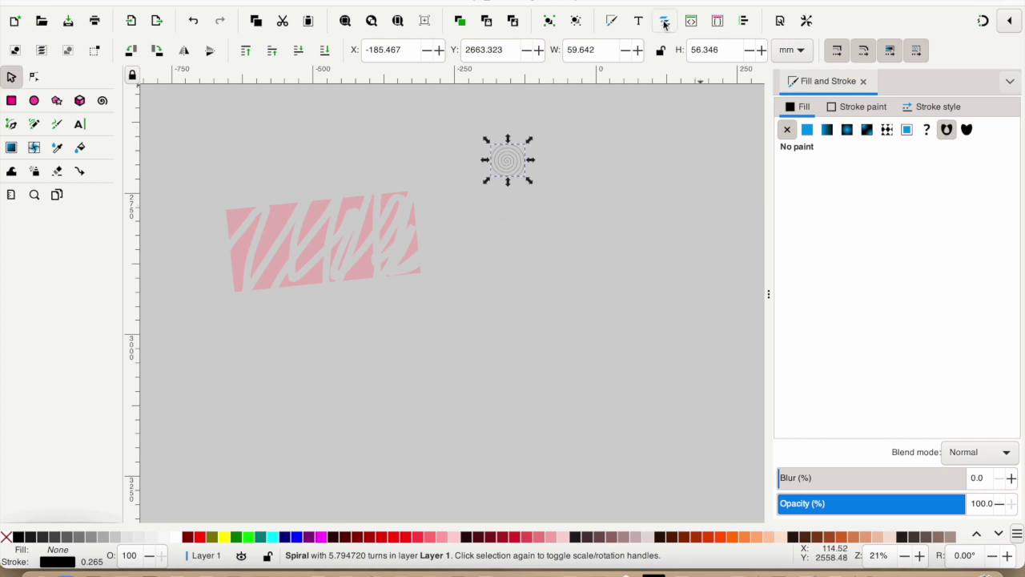
Step: Set the spiral's stroke width to 5 px
{"action": "left_click", "coordinate": [930, 108]}
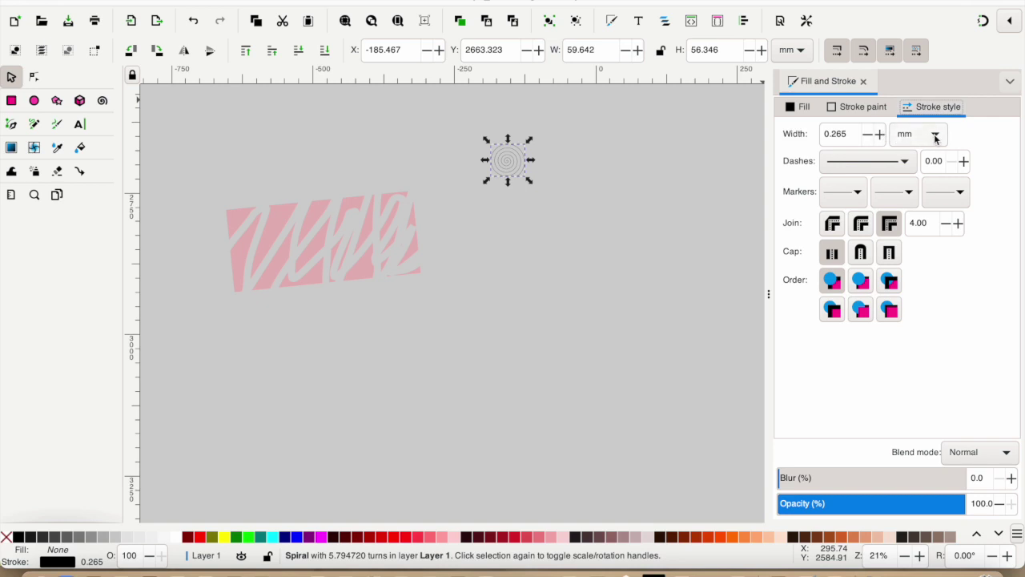
{"action": "left_click", "coordinate": [936, 138]}
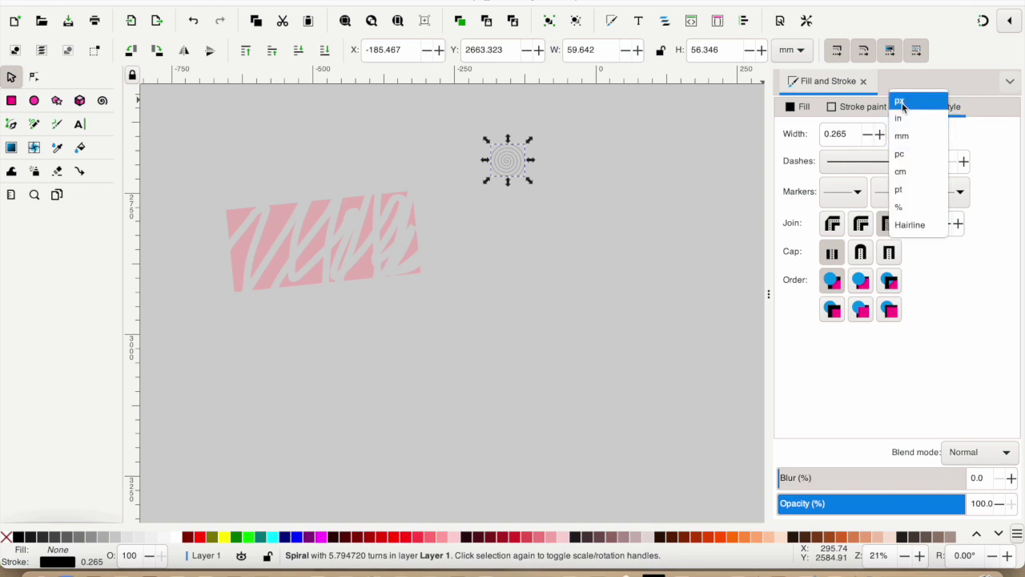
{"action": "left_click", "coordinate": [900, 101]}
{"action": "left_click_drag", "start_coordinate": [850, 134], "coordinate": [822, 133]}
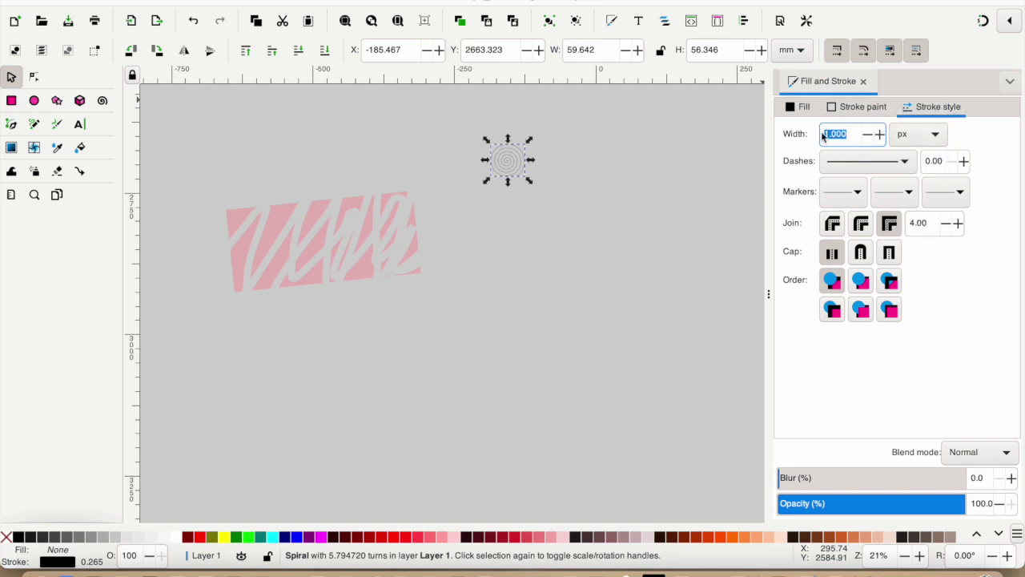
{"action": "type", "text": "5"}
{"action": "key", "text": "Return"}
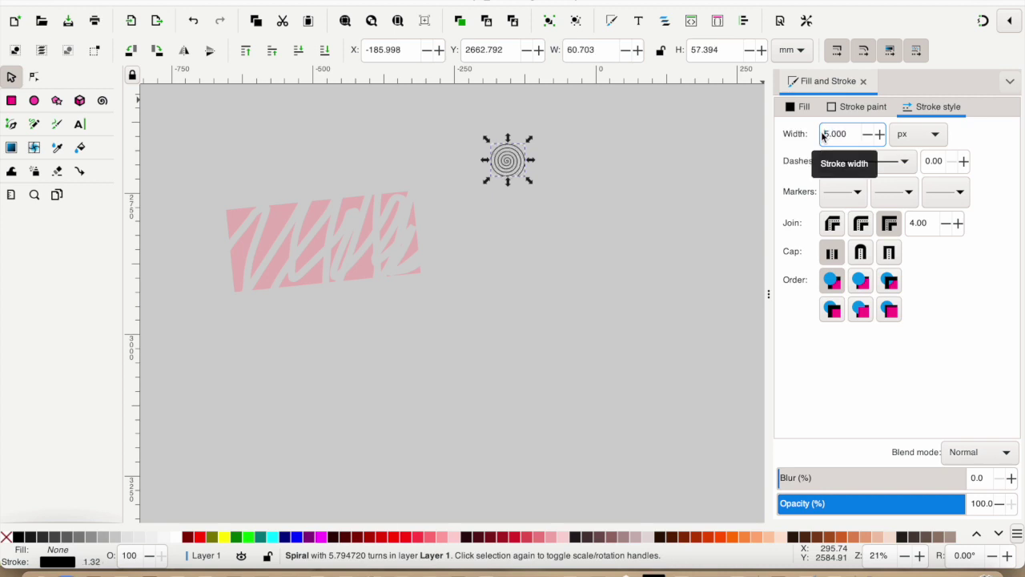
Step: Spray clones of the spiral in winding rows over the empty canvas below it, and deselect
{"action": "left_click", "coordinate": [35, 172]}
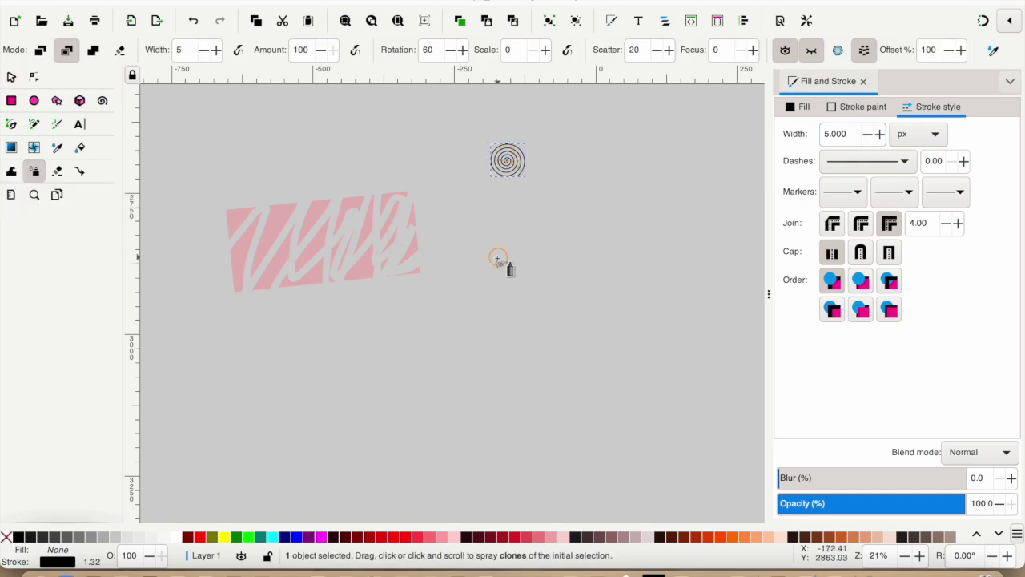
{"action": "mouse_move", "coordinate": [494, 257]}
{"action": "left_mouse_down"}
{"action": "mouse_move", "coordinate": [534, 223]}
{"action": "mouse_move", "coordinate": [591, 220]}
{"action": "mouse_move", "coordinate": [611, 266]}
{"action": "mouse_move", "coordinate": [583, 334]}
{"action": "mouse_move", "coordinate": [487, 325]}
{"action": "mouse_move", "coordinate": [448, 350]}
{"action": "mouse_move", "coordinate": [528, 391]}
{"action": "mouse_move", "coordinate": [567, 357]}
{"action": "mouse_move", "coordinate": [537, 270]}
{"action": "mouse_move", "coordinate": [579, 241]}
{"action": "mouse_move", "coordinate": [603, 300]}
{"action": "mouse_move", "coordinate": [592, 385]}
{"action": "mouse_move", "coordinate": [541, 428]}
{"action": "mouse_move", "coordinate": [458, 428]}
{"action": "mouse_move", "coordinate": [406, 448]}
{"action": "mouse_move", "coordinate": [573, 480]}
{"action": "mouse_move", "coordinate": [677, 437]}
{"action": "mouse_move", "coordinate": [686, 300]}
{"action": "mouse_move", "coordinate": [646, 221]}
{"action": "mouse_move", "coordinate": [652, 264]}
{"action": "left_mouse_up"}
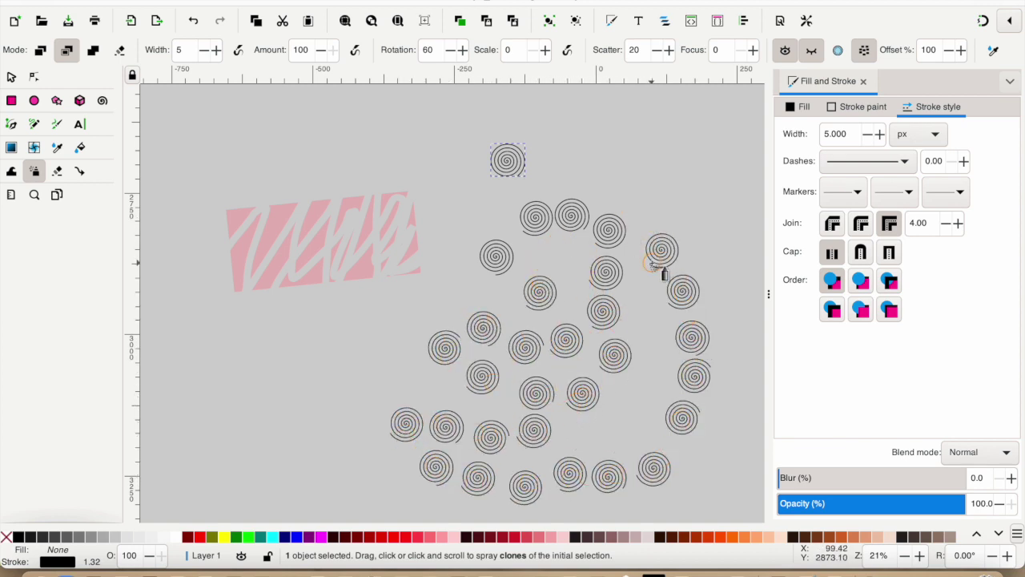
{"action": "key", "text": "Escape"}
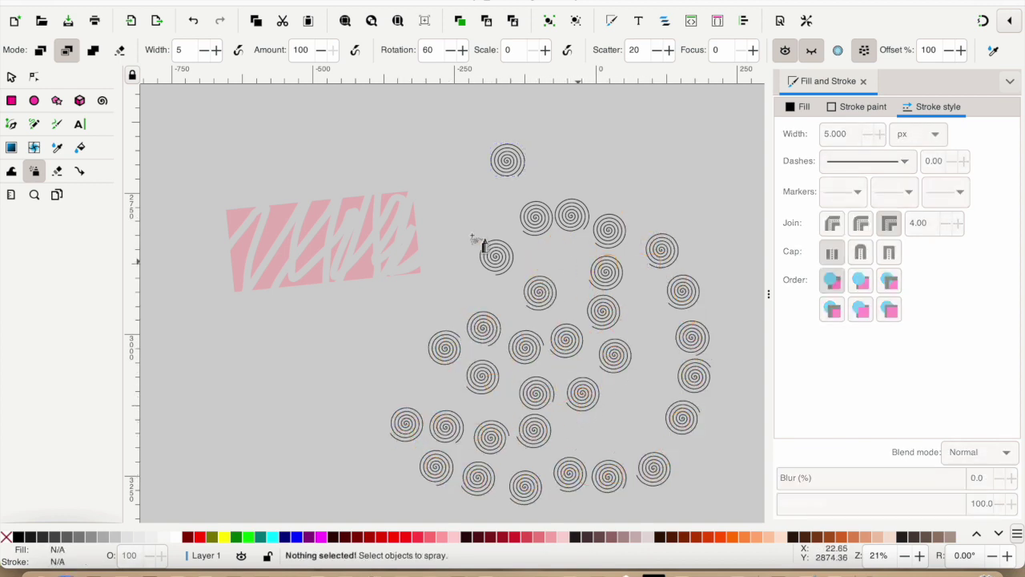
Step: Draw a small five-cornered star below and left of the erased rectangle and give it a flat black stroke
{"action": "left_click", "coordinate": [58, 102]}
{"action": "mouse_move", "coordinate": [178, 336]}
{"action": "left_mouse_down"}
{"action": "mouse_move", "coordinate": [194, 347]}
{"action": "mouse_move", "coordinate": [186, 342]}
{"action": "left_mouse_up"}
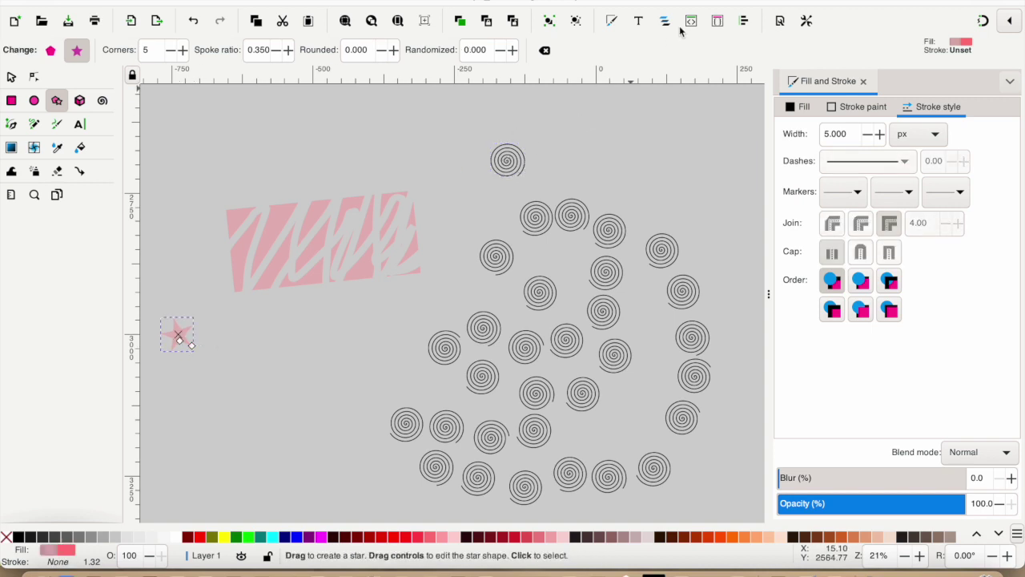
{"action": "left_click", "coordinate": [614, 21]}
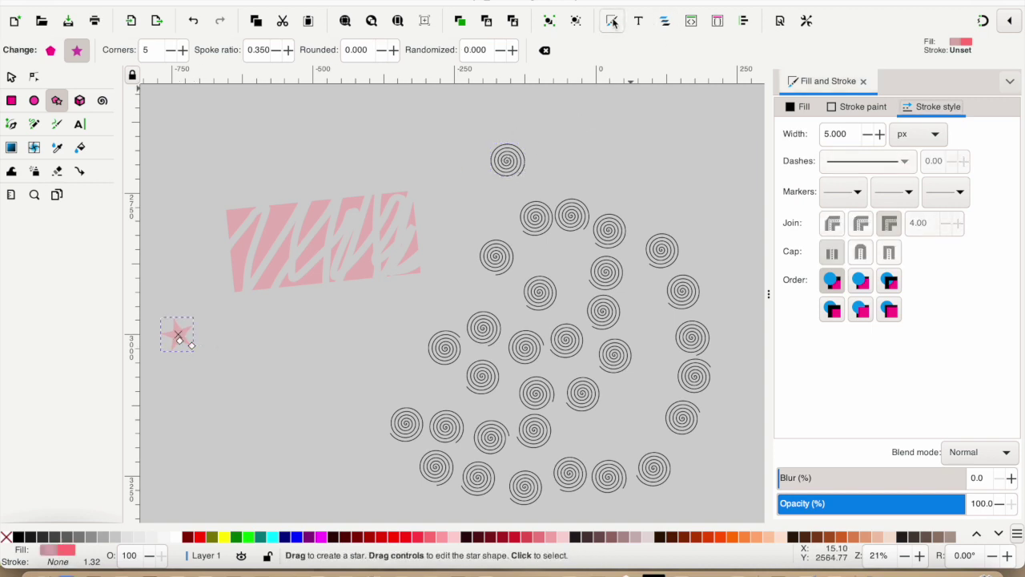
{"action": "left_click", "coordinate": [855, 109]}
{"action": "left_click", "coordinate": [807, 130]}
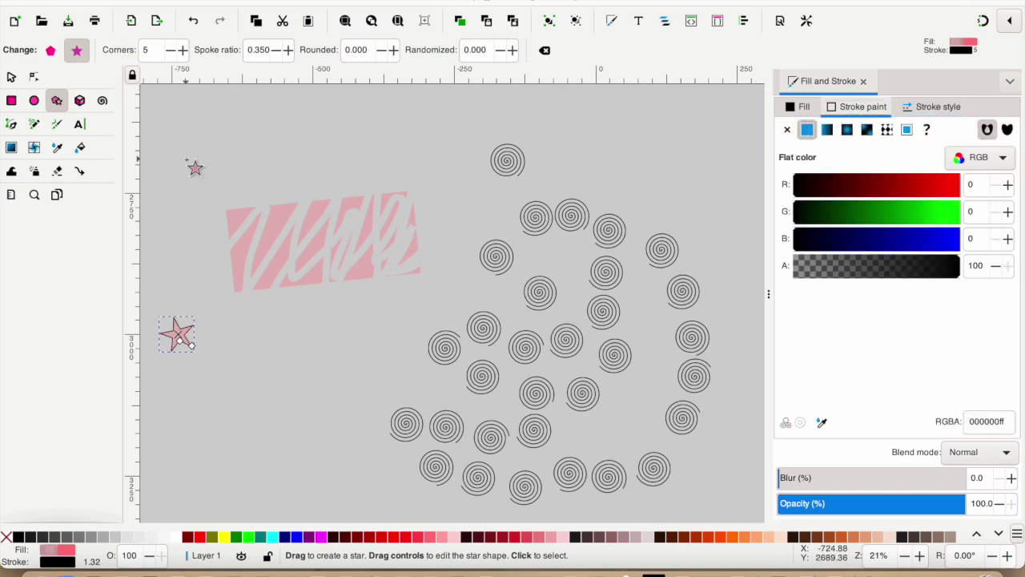
Step: Set the star's fill to solid black with R, G and B at 0 and alpha at 100
{"action": "left_click", "coordinate": [807, 110]}
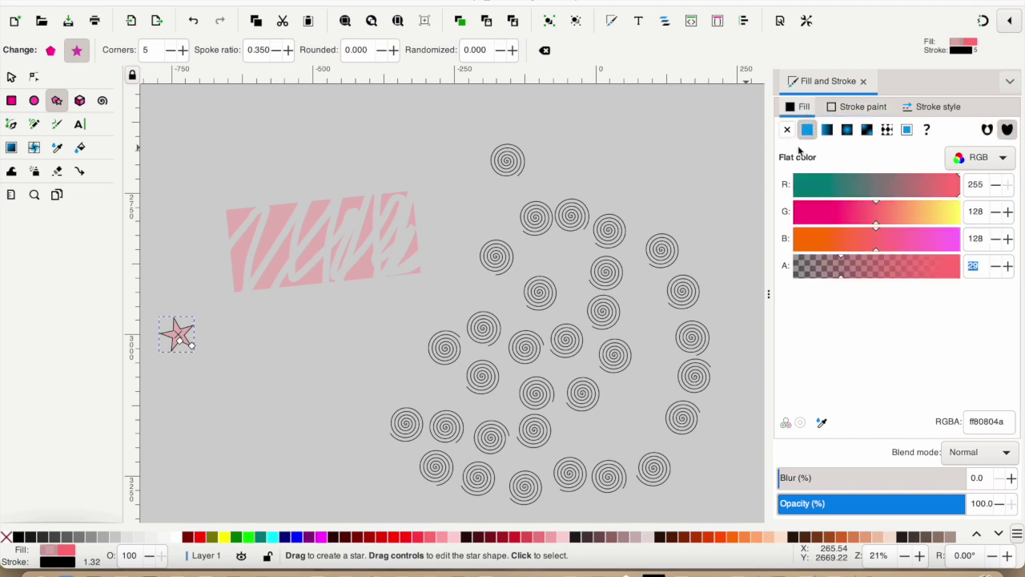
{"action": "double_click", "coordinate": [986, 184]}
{"action": "type", "text": "0"}
{"action": "key", "text": "Tab"}
{"action": "type", "text": "0"}
{"action": "key", "text": "Tab"}
{"action": "type", "text": "0"}
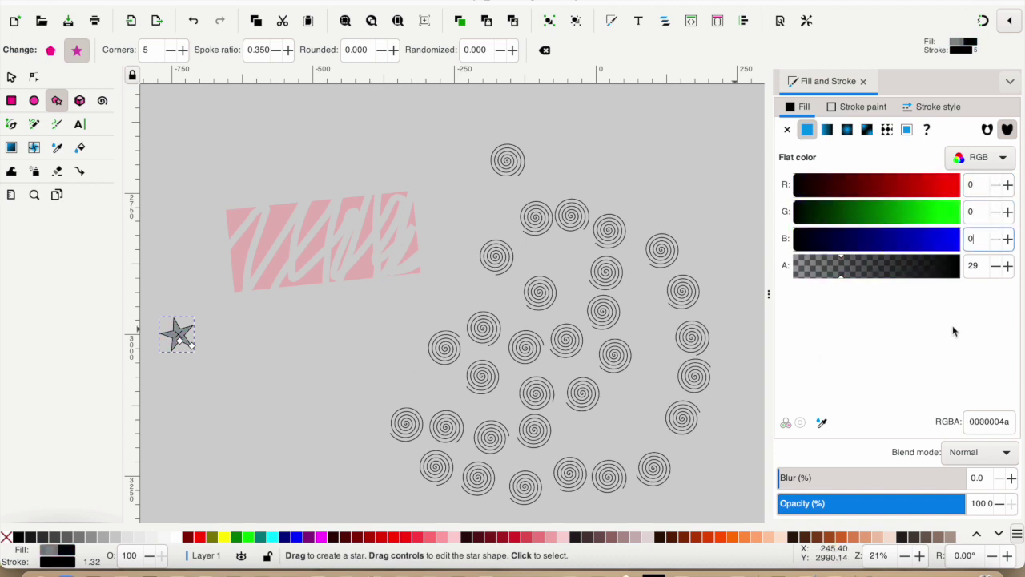
{"action": "double_click", "coordinate": [982, 265]}
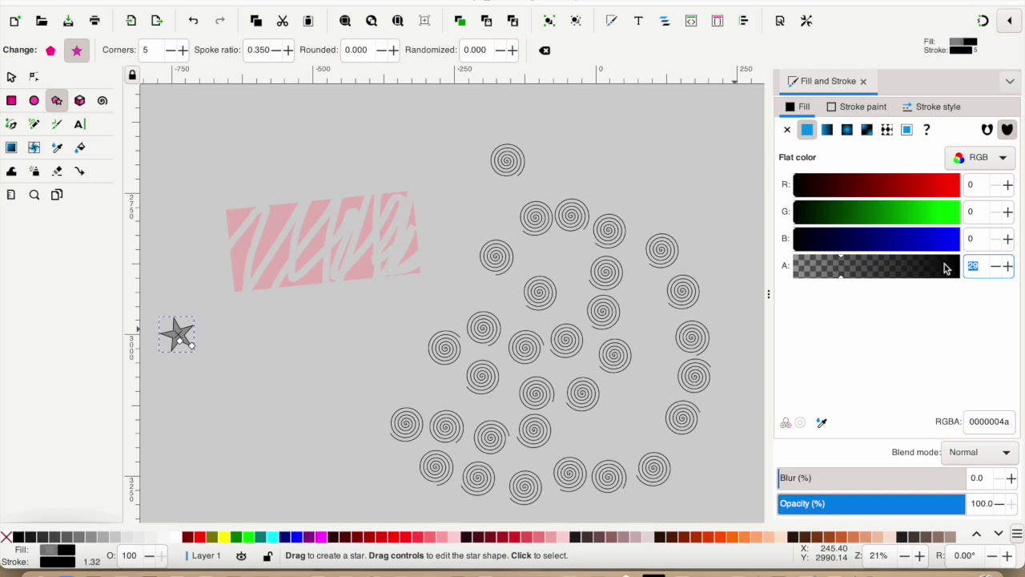
{"action": "type", "text": "10"}
{"action": "key", "text": "Return"}
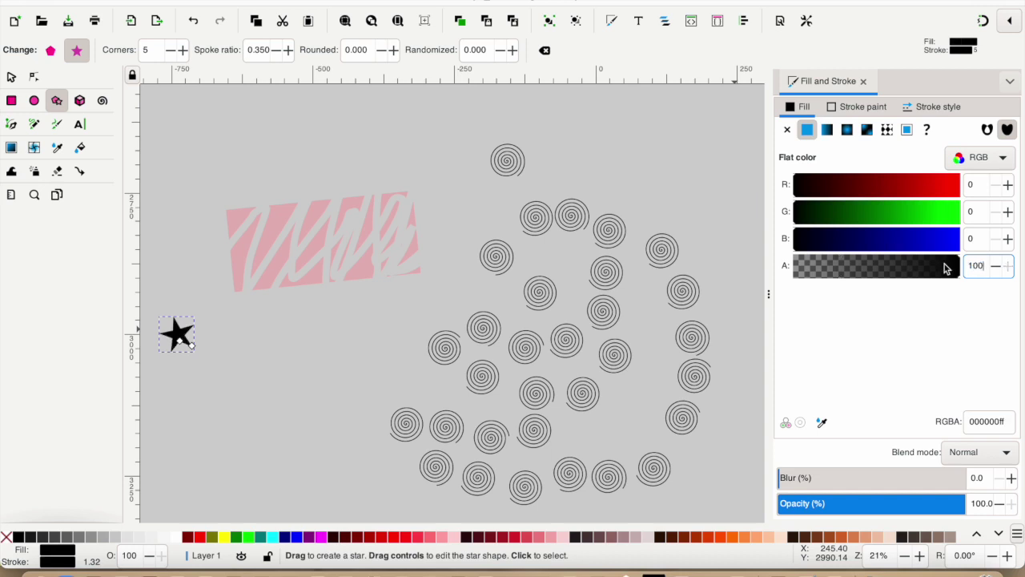
Step: Shrink the star to about 30 by 30 mm and spray clones of it over the area below the erased rectangle
{"action": "key", "text": "s"}
{"action": "left_click_drag", "start_coordinate": [199, 358], "coordinate": [191, 347]}
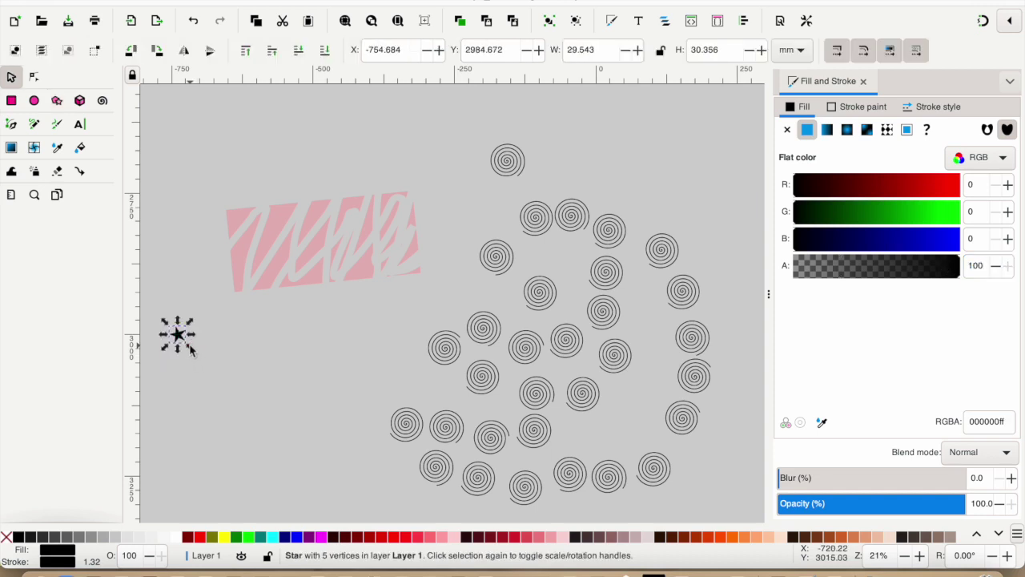
{"action": "left_click", "coordinate": [36, 171]}
{"action": "mouse_move", "coordinate": [180, 388]}
{"action": "left_mouse_down"}
{"action": "mouse_move", "coordinate": [245, 346]}
{"action": "mouse_move", "coordinate": [250, 446]}
{"action": "mouse_move", "coordinate": [341, 329]}
{"action": "mouse_move", "coordinate": [348, 414]}
{"action": "mouse_move", "coordinate": [264, 456]}
{"action": "mouse_move", "coordinate": [279, 334]}
{"action": "mouse_move", "coordinate": [220, 324]}
{"action": "mouse_move", "coordinate": [331, 363]}
{"action": "mouse_move", "coordinate": [316, 363]}
{"action": "mouse_move", "coordinate": [309, 424]}
{"action": "mouse_move", "coordinate": [354, 443]}
{"action": "mouse_move", "coordinate": [327, 470]}
{"action": "mouse_move", "coordinate": [242, 463]}
{"action": "mouse_move", "coordinate": [192, 416]}
{"action": "mouse_move", "coordinate": [226, 370]}
{"action": "mouse_move", "coordinate": [251, 366]}
{"action": "mouse_move", "coordinate": [282, 414]}
{"action": "mouse_move", "coordinate": [312, 369]}
{"action": "left_mouse_up"}
{"action": "key", "text": "Escape"}
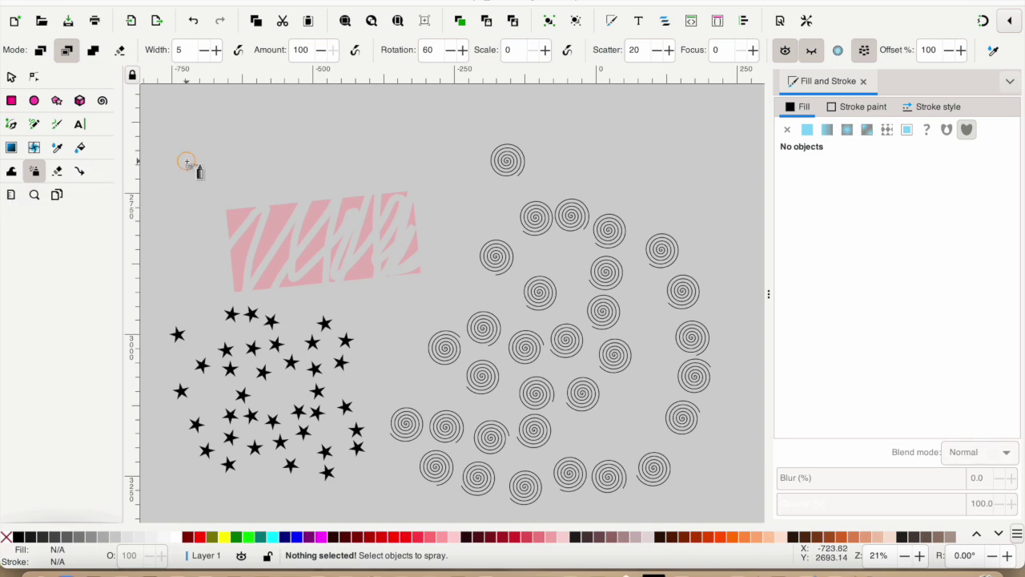
{"action": "scroll", "coordinate": [196, 169], "scroll_direction": "up", "scroll_amount": 2}
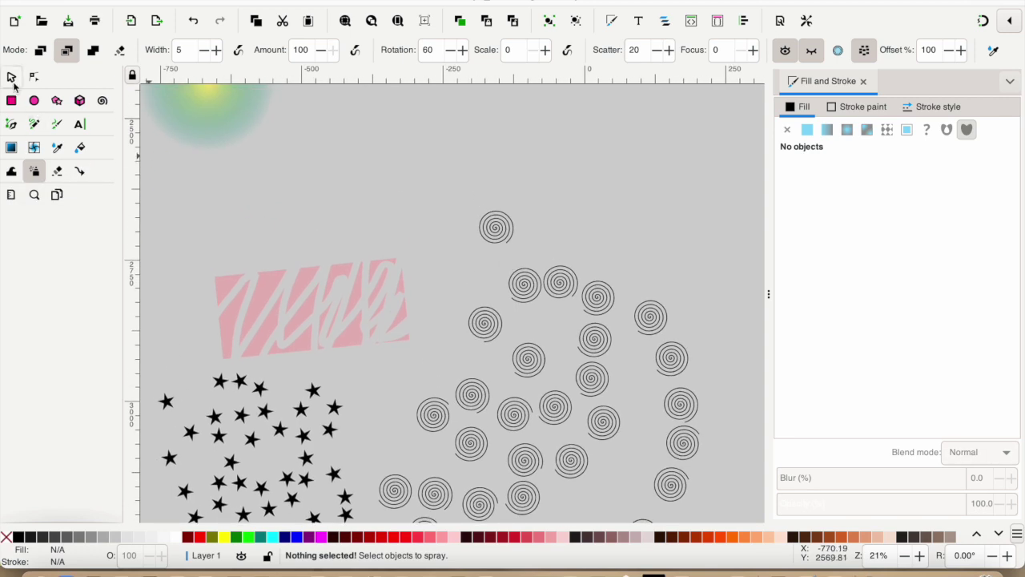
Step: Draw four solid black rectangles, about 78 to 94 mm wide, in a two-by-two arrangement above the erased pink rectangle
{"action": "left_click", "coordinate": [11, 77]}
{"action": "left_click", "coordinate": [11, 100]}
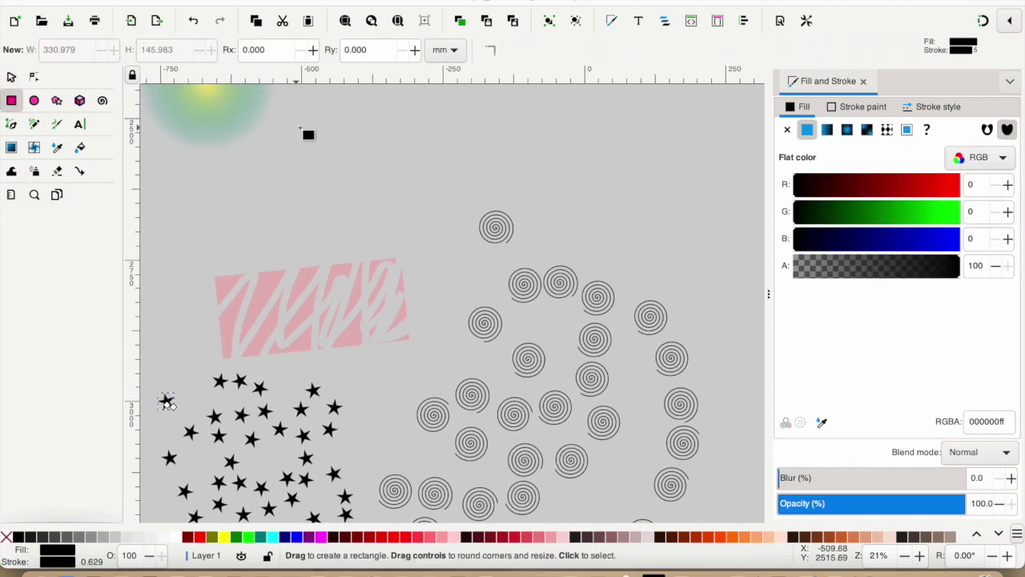
{"action": "left_click_drag", "start_coordinate": [300, 124], "coordinate": [429, 146]}
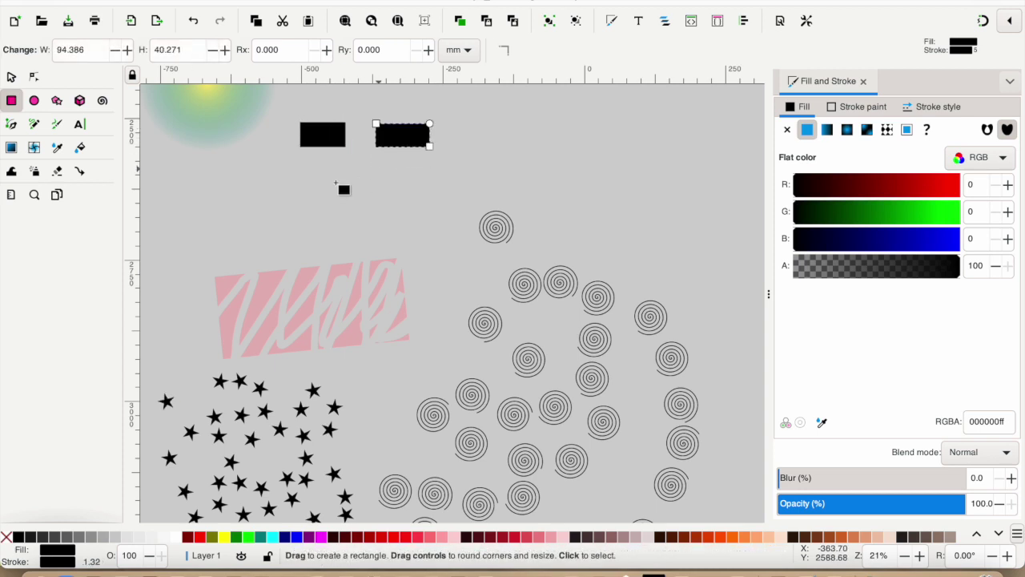
{"action": "left_click_drag", "start_coordinate": [302, 170], "coordinate": [346, 201]}
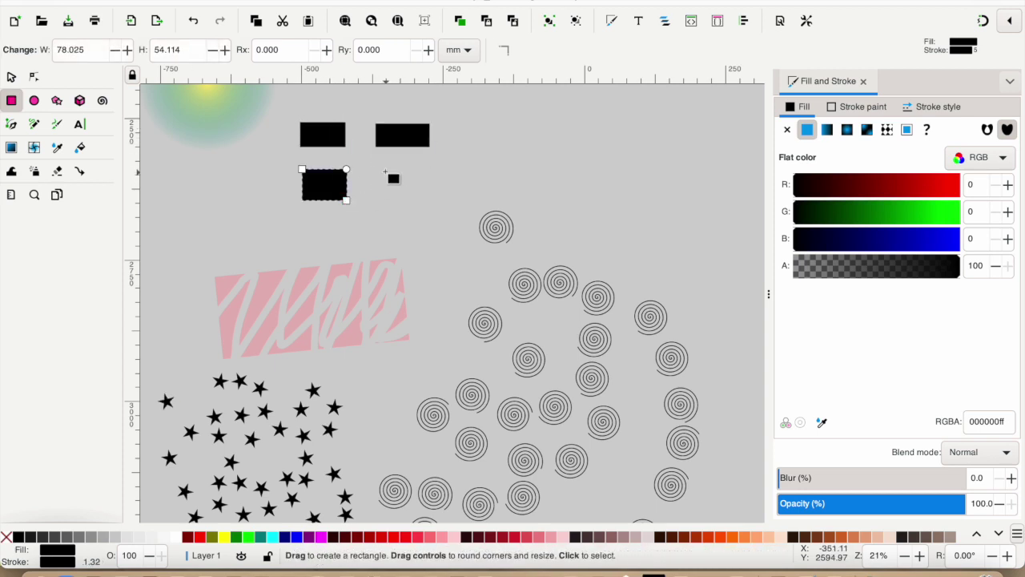
{"action": "left_click_drag", "start_coordinate": [378, 169], "coordinate": [430, 205]}
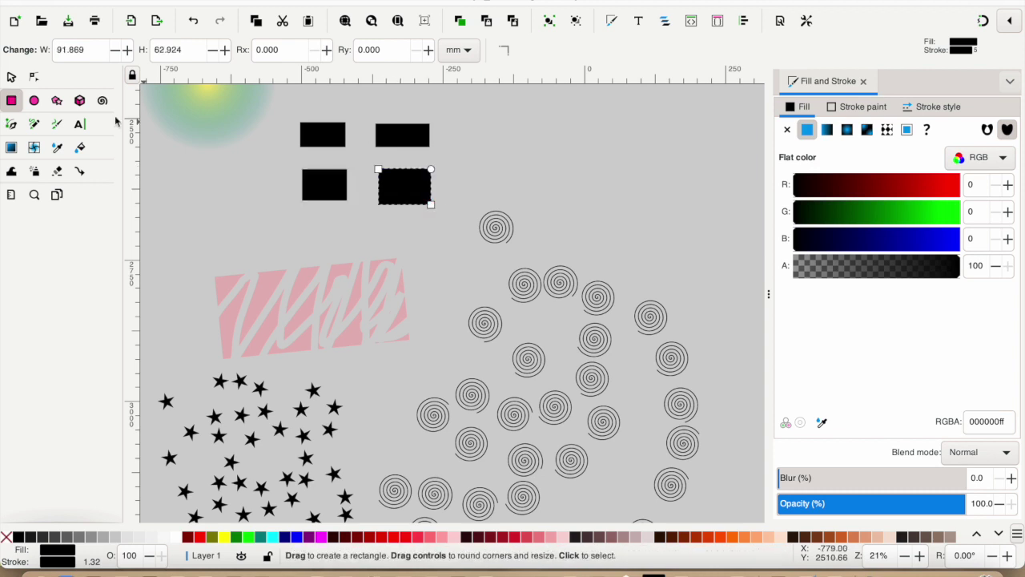
{"action": "left_click", "coordinate": [11, 78]}
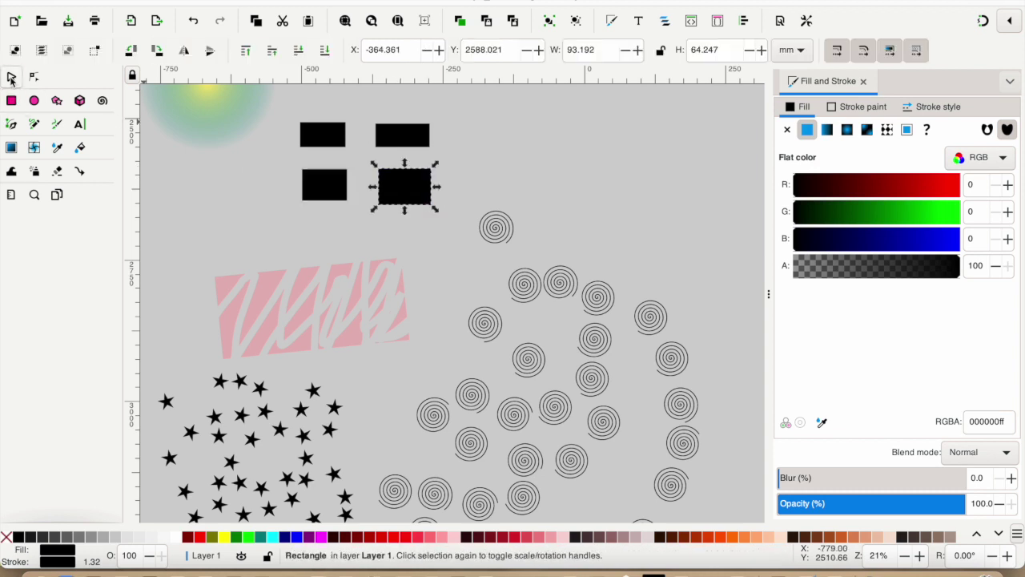
Step: Link the four black rectangles in a closed loop with connector lines between neighbouring ones, and deselect
{"action": "left_click", "coordinate": [80, 173]}
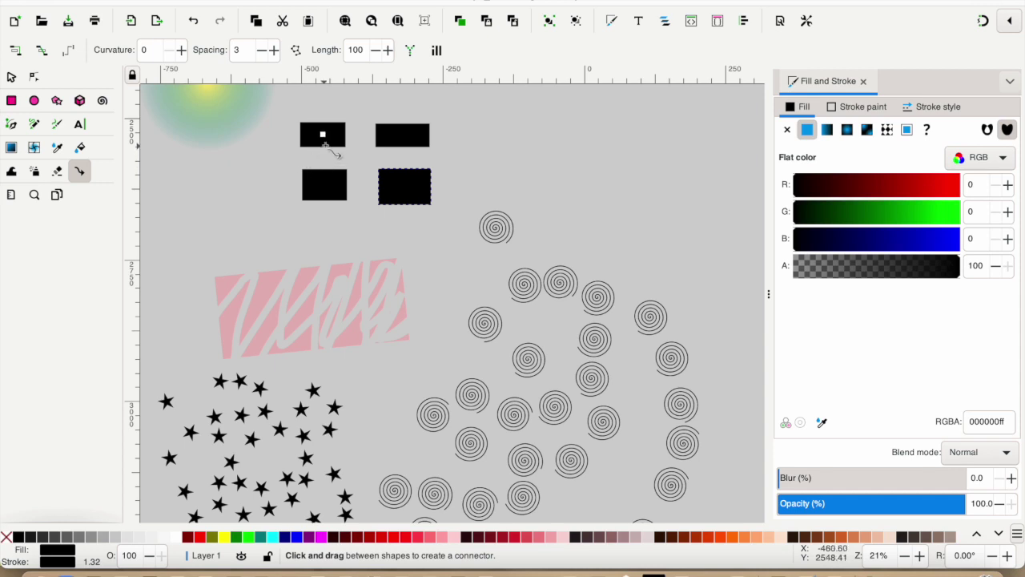
{"action": "mouse_move", "coordinate": [324, 135]}
{"action": "left_mouse_down"}
{"action": "mouse_move", "coordinate": [410, 136]}
{"action": "mouse_move", "coordinate": [403, 190]}
{"action": "mouse_move", "coordinate": [324, 184]}
{"action": "left_mouse_up"}
{"action": "key", "text": "s"}
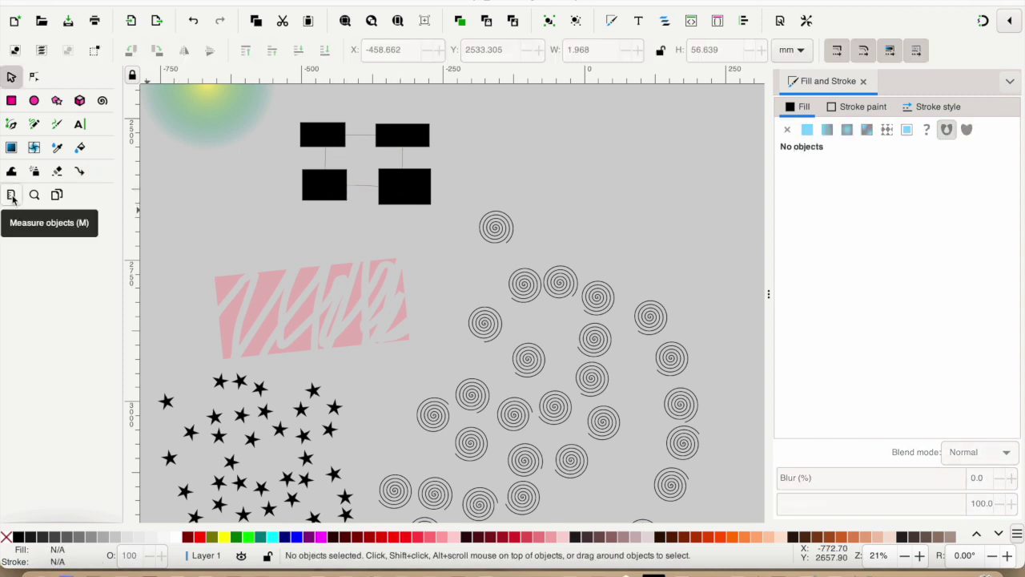
Step: Measure the connectors between the black rectangles and the size of a sprayed star with the Measure tool
{"action": "left_click", "coordinate": [12, 198]}
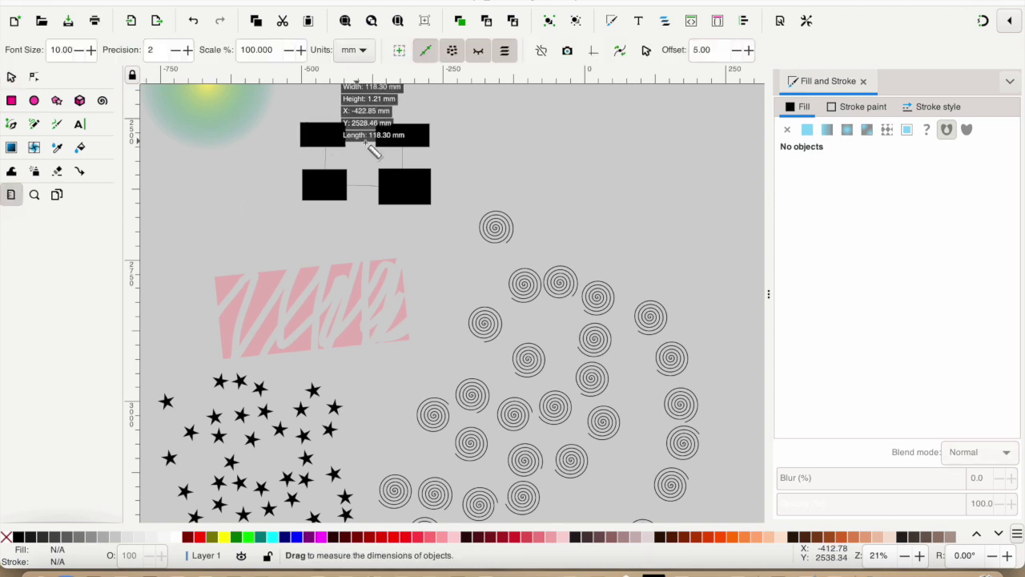
{"action": "left_click_drag", "start_coordinate": [399, 137], "coordinate": [400, 182]}
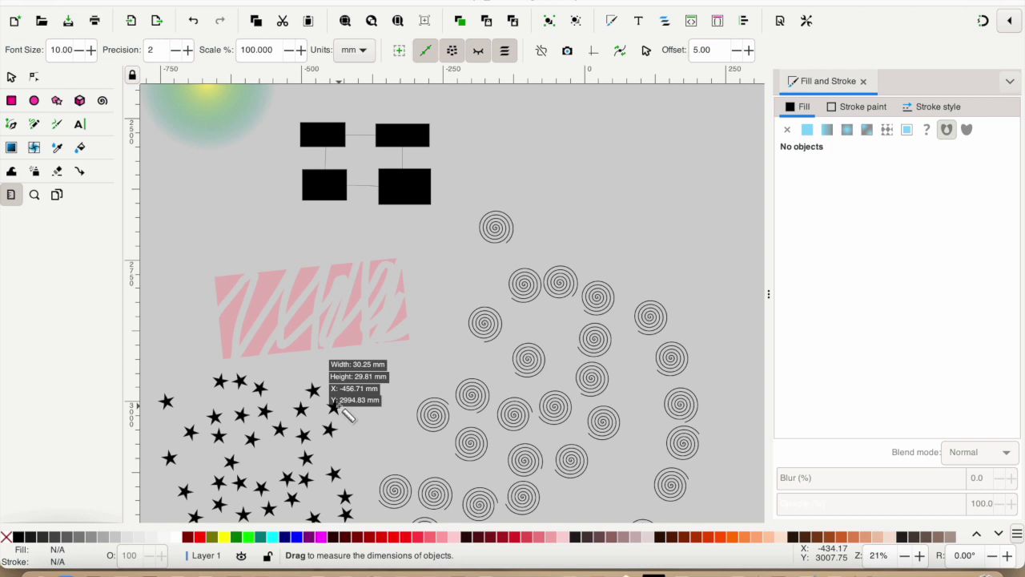
Step: Zoom in on the empty area above the spirals with the Zoom tool, and back out to show all the objects
{"action": "left_click", "coordinate": [35, 196]}
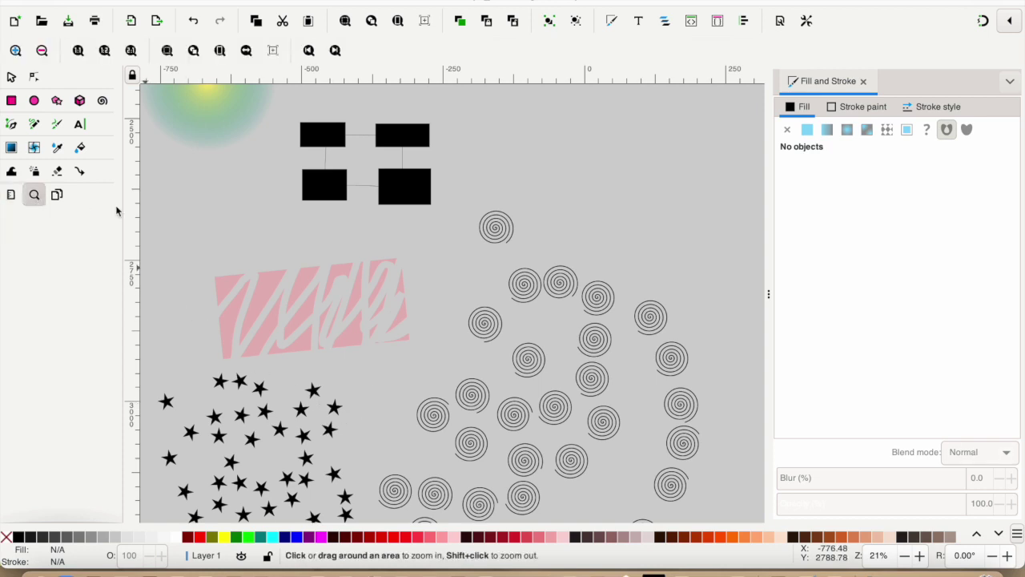
{"action": "left_click", "coordinate": [531, 188]}
{"action": "left_click", "coordinate": [531, 188]}
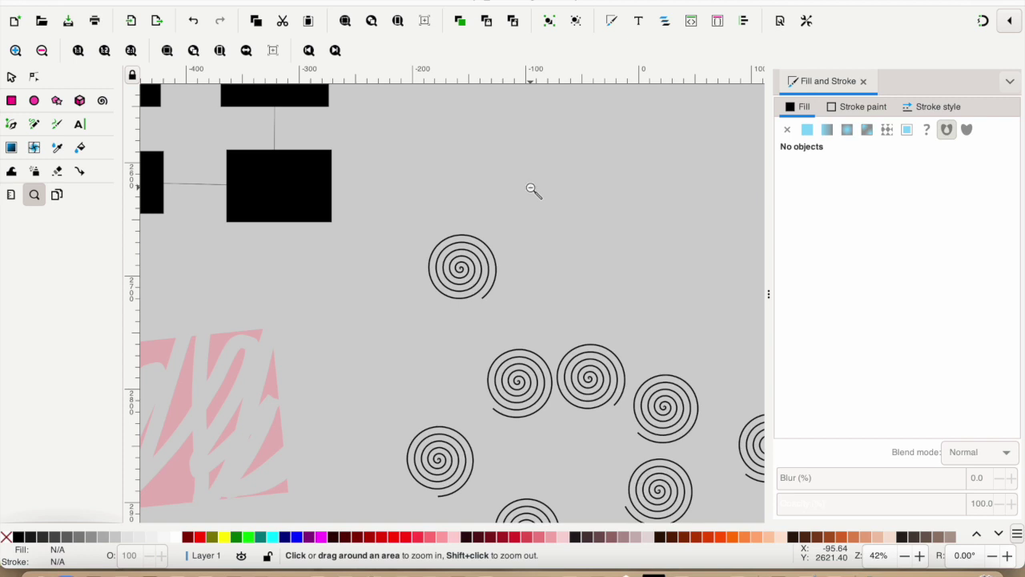
{"action": "left_click", "coordinate": [531, 188], "text": "shift"}
{"action": "left_click", "coordinate": [531, 188], "text": "shift"}
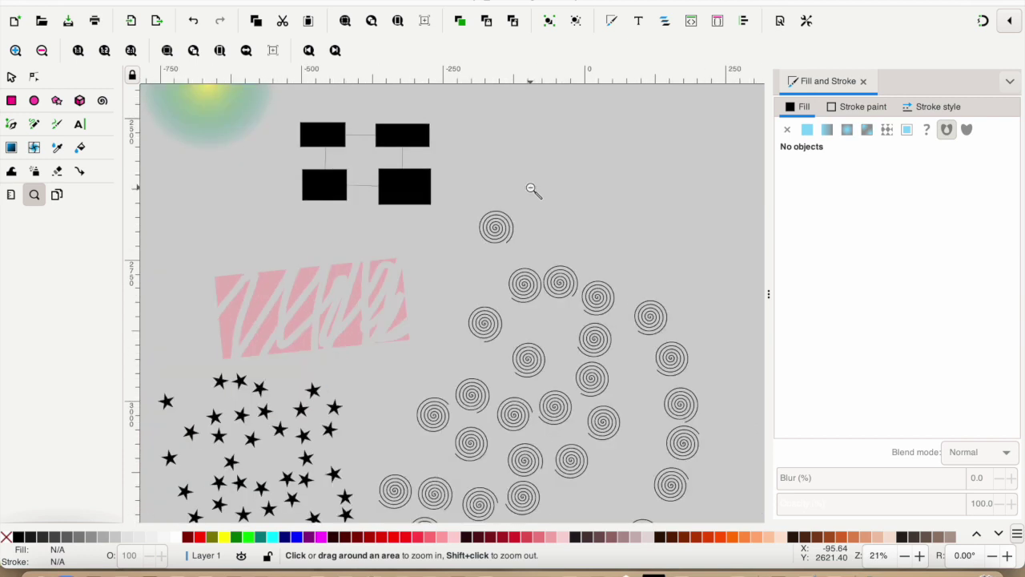
{"action": "left_click", "coordinate": [531, 188], "text": "shift"}
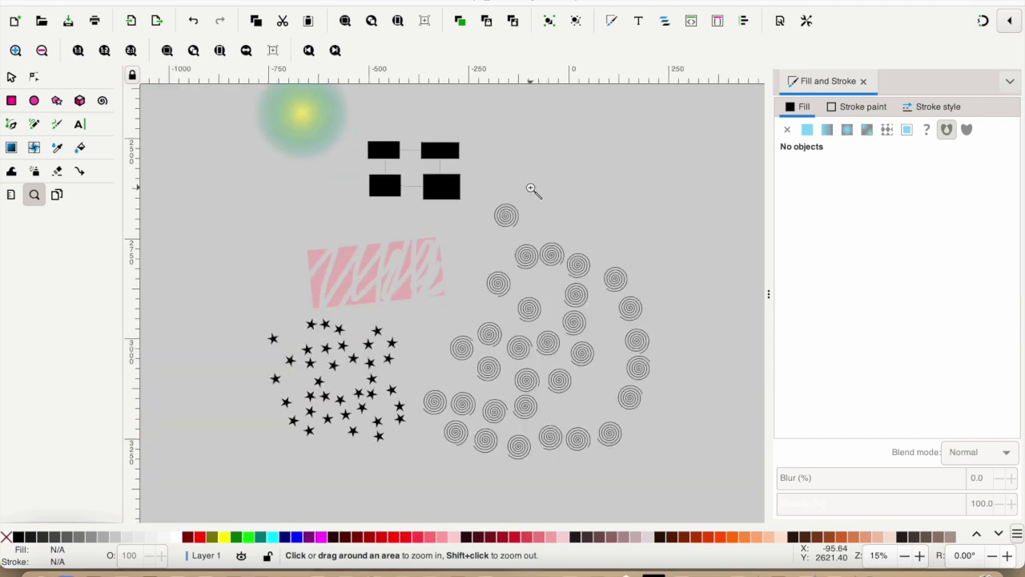
Step: Add a second page of about 331 by 767 mm on the empty canvas to the right of the sprayed spirals
{"action": "left_click", "coordinate": [56, 196]}
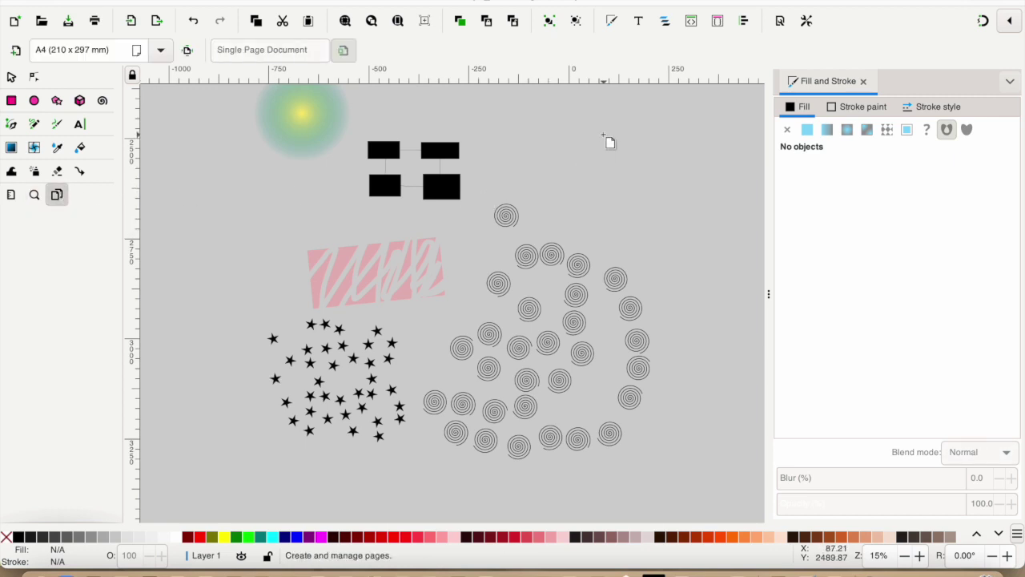
{"action": "scroll", "coordinate": [607, 140], "scroll_direction": "right", "scroll_amount": 5}
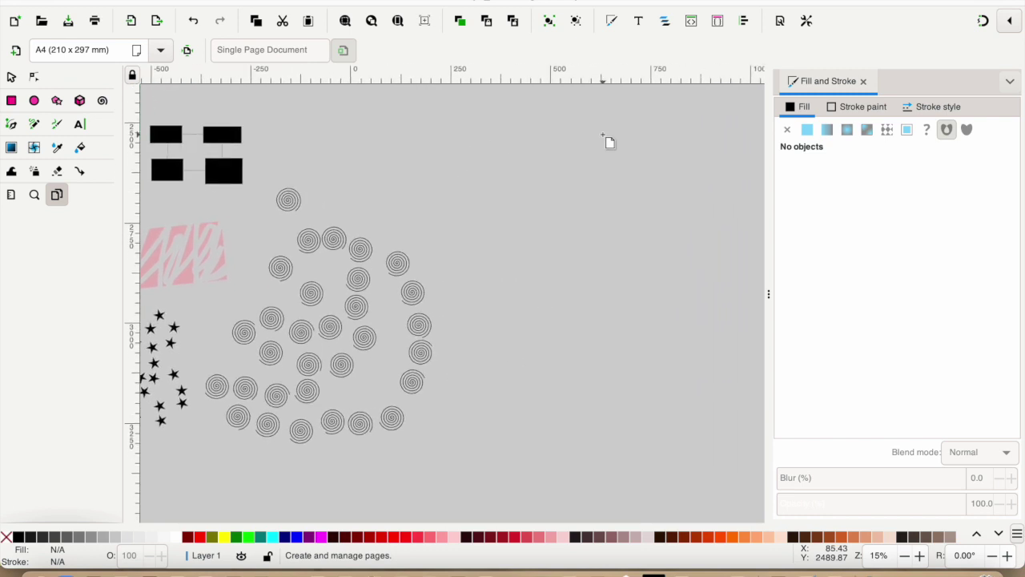
{"action": "left_click_drag", "start_coordinate": [513, 137], "coordinate": [645, 443]}
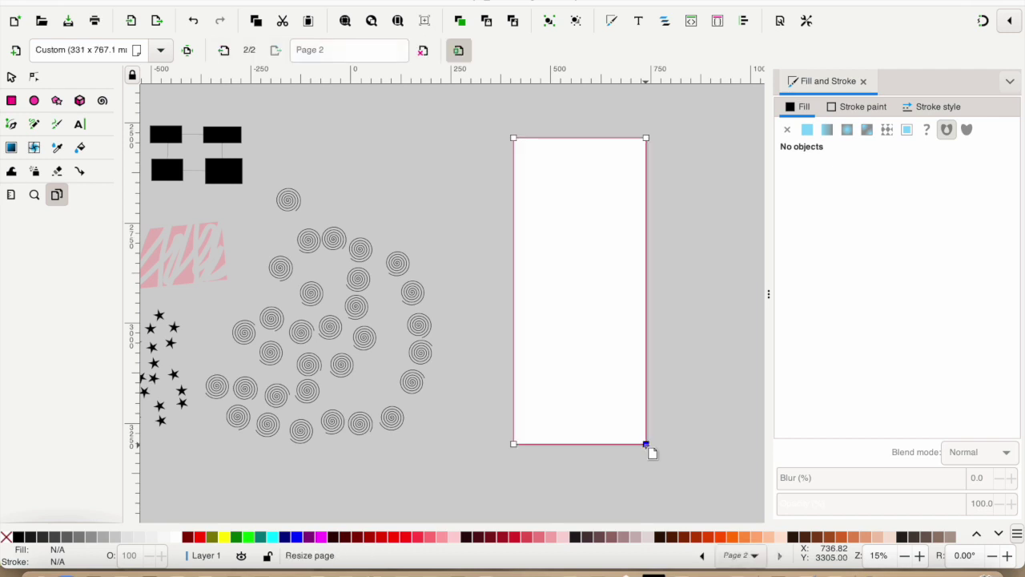
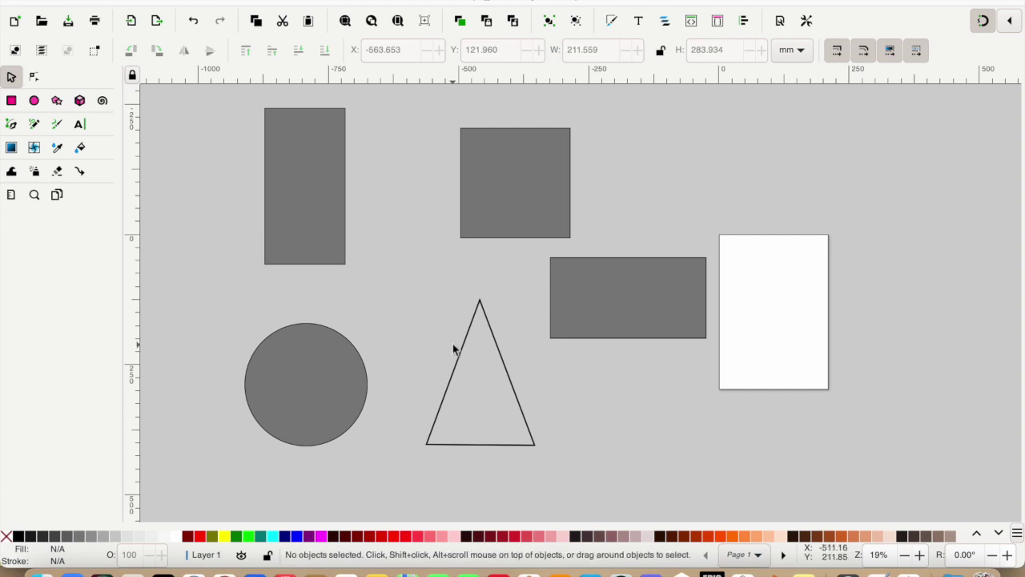
Step: Select the tall rectangle, the square, the circle and the triangle together one by one, and clear the selection
{"action": "left_click", "coordinate": [317, 222]}
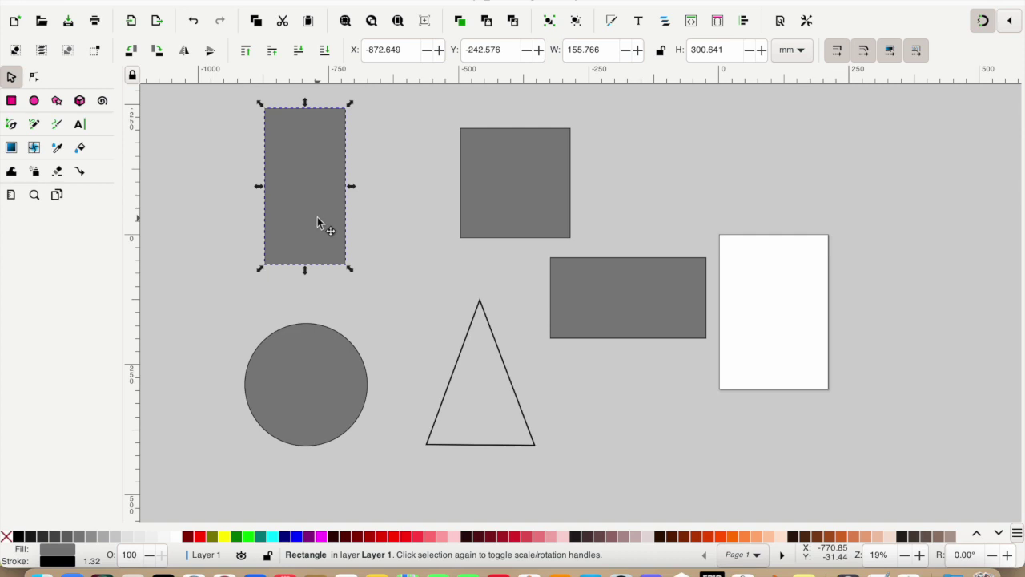
{"action": "left_click", "coordinate": [518, 176], "text": "shift"}
{"action": "left_click", "coordinate": [331, 353], "text": "shift"}
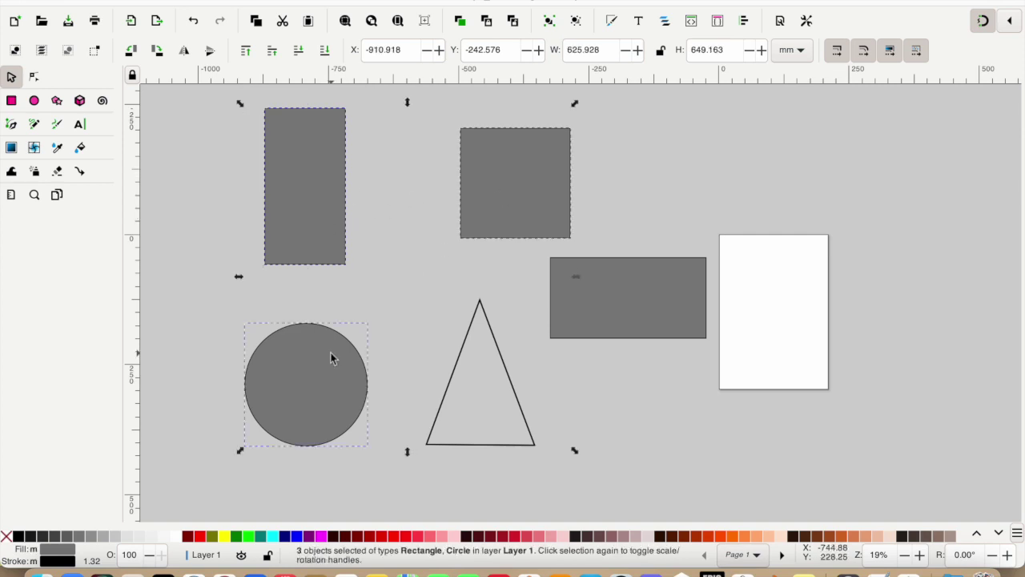
{"action": "left_click", "coordinate": [461, 362], "text": "shift"}
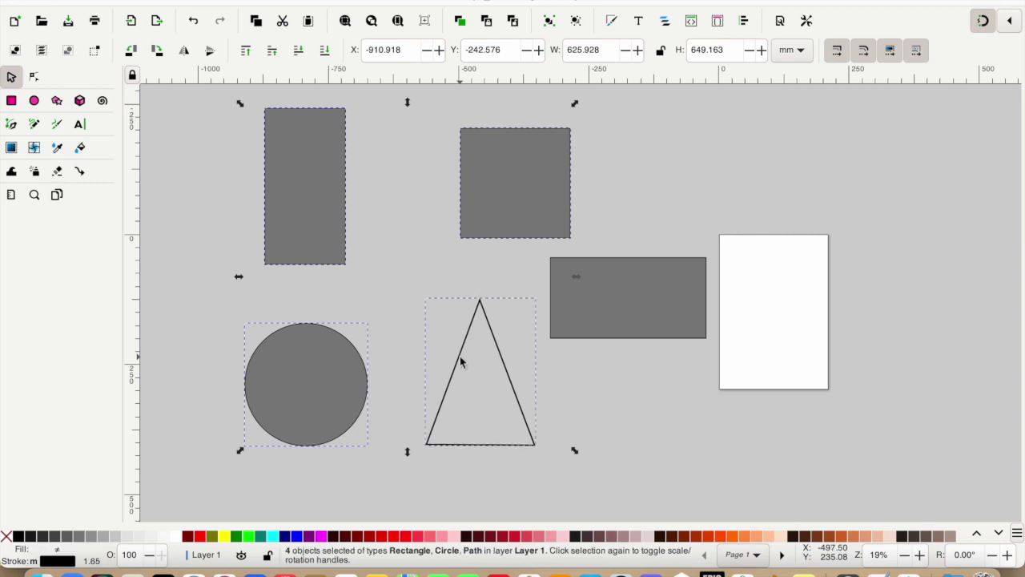
{"action": "left_click", "coordinate": [608, 416]}
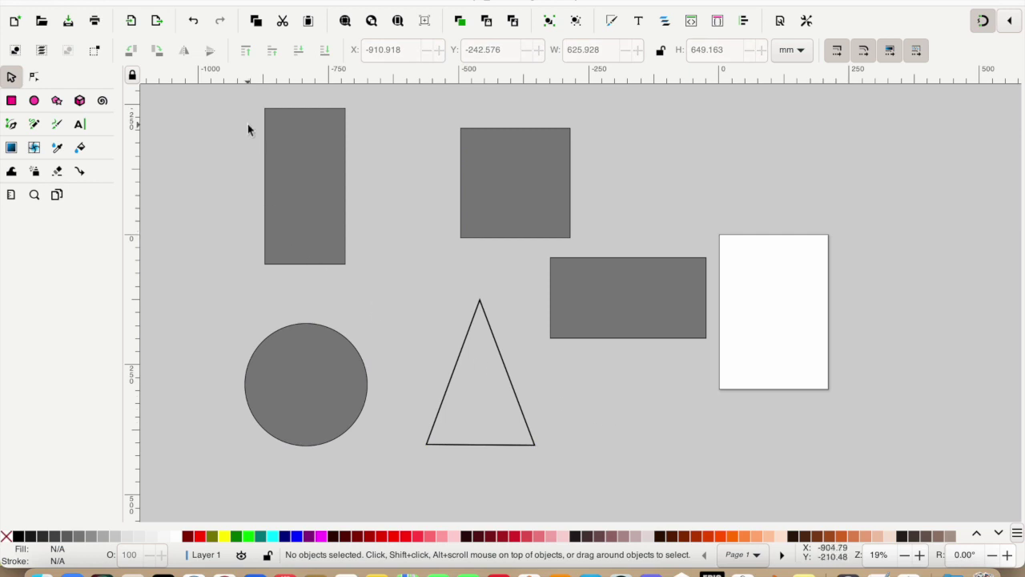
Step: Select all five shapes left of the page at once and group them
{"action": "left_click_drag", "start_coordinate": [212, 90], "coordinate": [714, 504]}
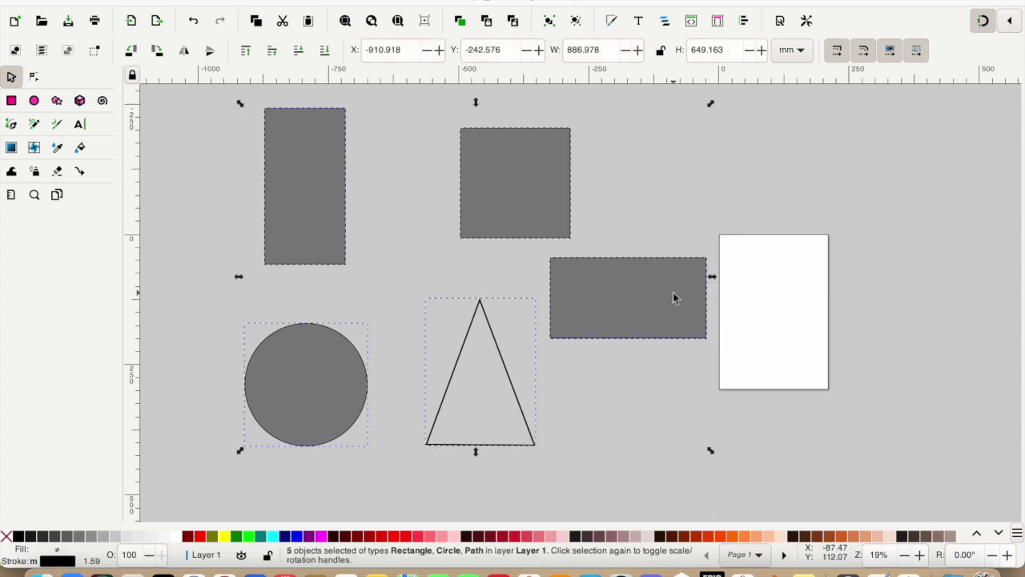
{"action": "left_click", "coordinate": [549, 23]}
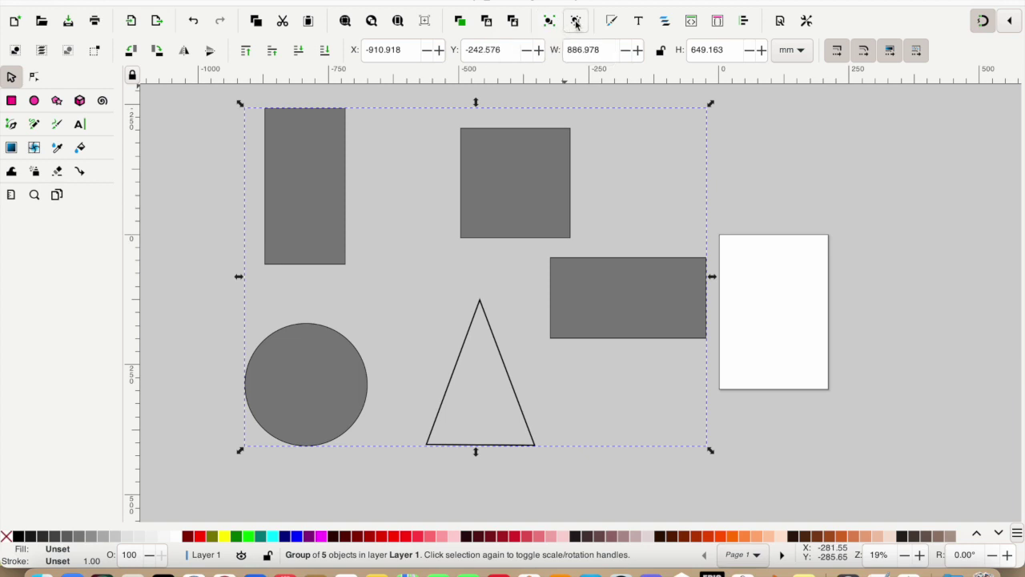
Step: Ungroup the five shapes and place a duplicate of the tall rectangle between the original and the square
{"action": "left_click", "coordinate": [575, 22]}
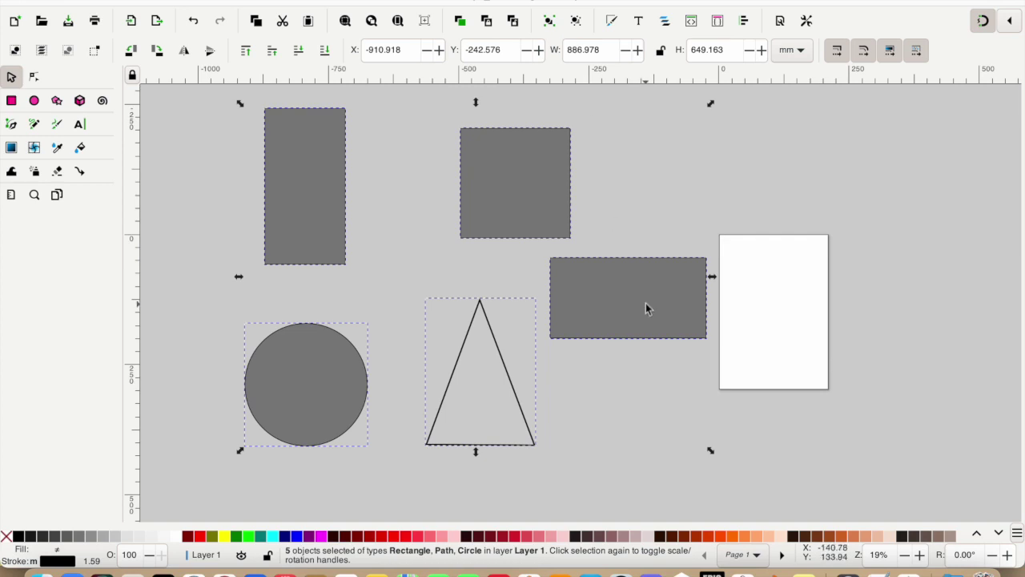
{"action": "left_click", "coordinate": [769, 466]}
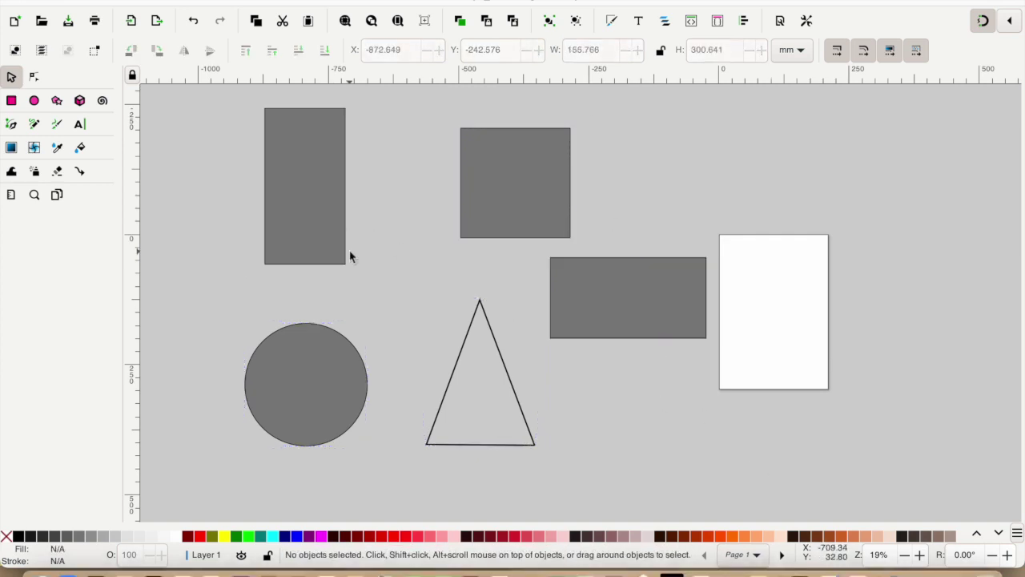
{"action": "left_click", "coordinate": [319, 203]}
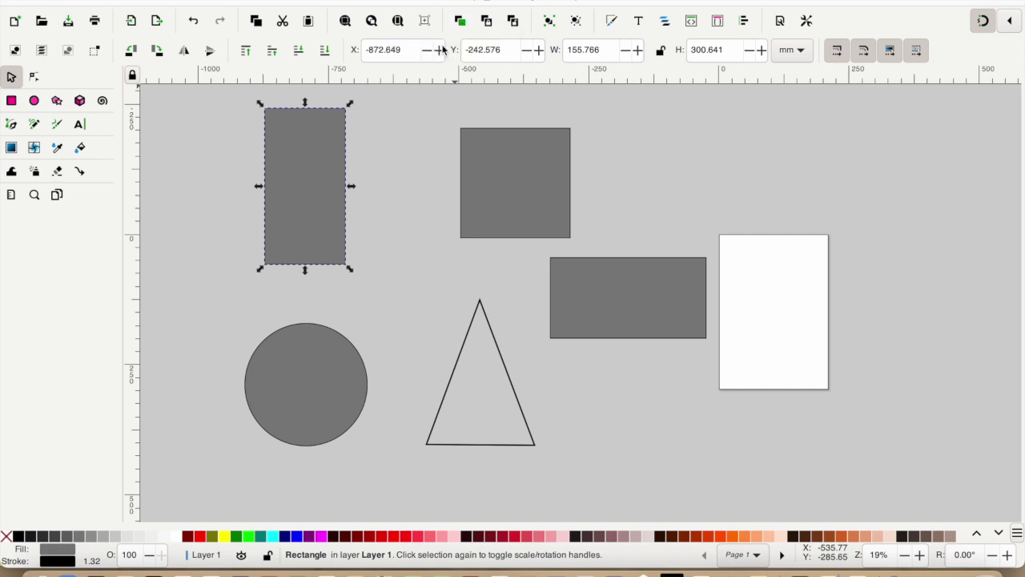
{"action": "left_click_drag", "start_coordinate": [314, 170], "coordinate": [419, 170]}
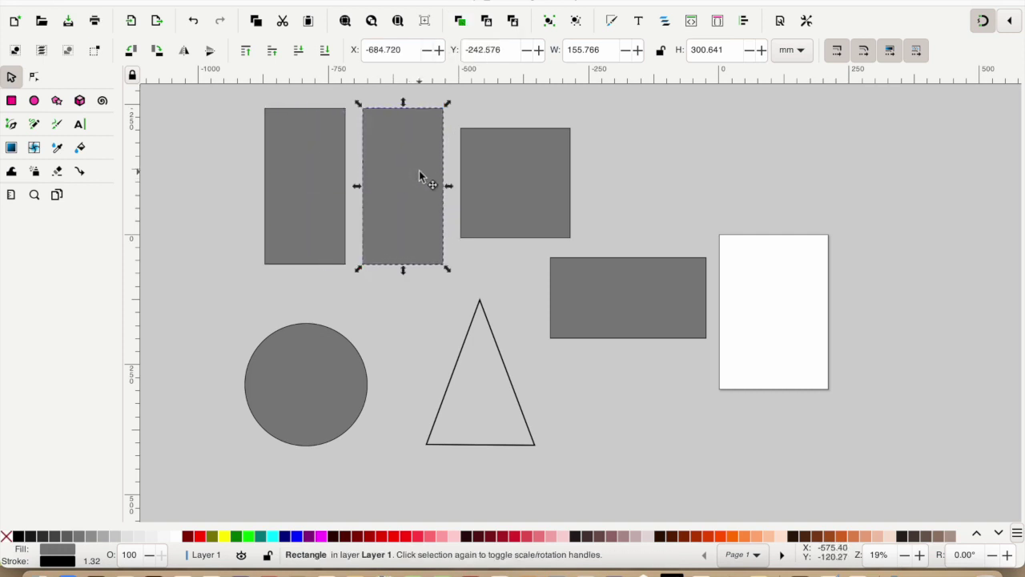
Step: Rotate the original tall rectangle 90° counterclockwise and back 90° clockwise
{"action": "left_click", "coordinate": [308, 156]}
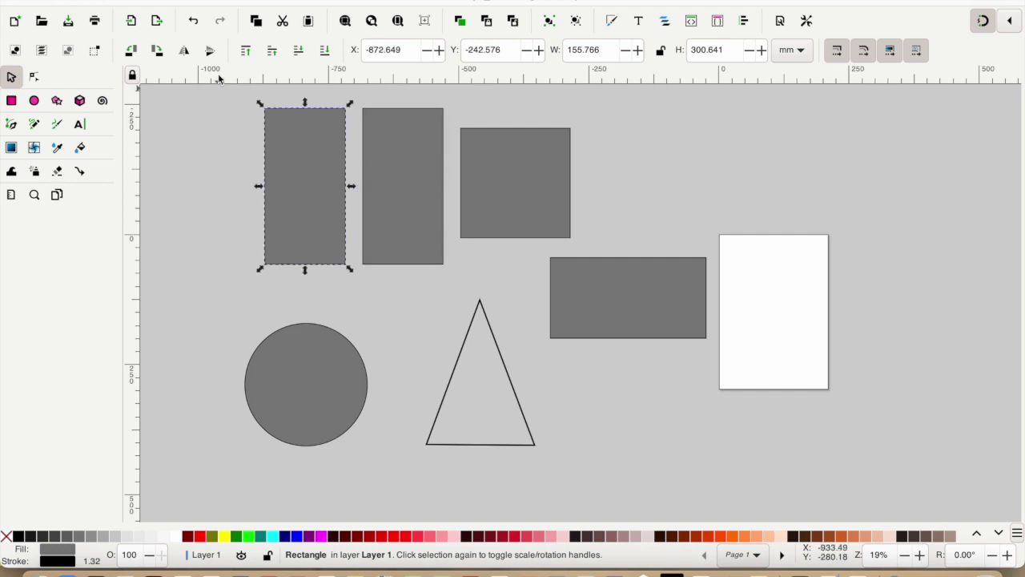
{"action": "left_click", "coordinate": [134, 51]}
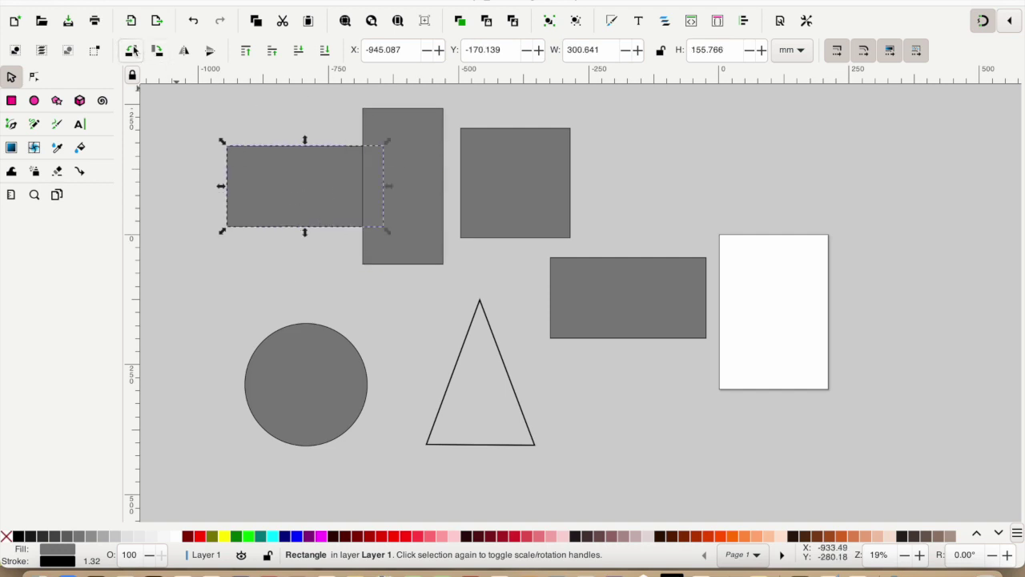
{"action": "left_click", "coordinate": [158, 50]}
Step: Flip the sideways triangle horizontally and the upright triangle vertically
{"action": "scroll", "coordinate": [464, 389], "scroll_direction": "down", "scroll_amount": 6}
{"action": "left_click", "coordinate": [470, 392]}
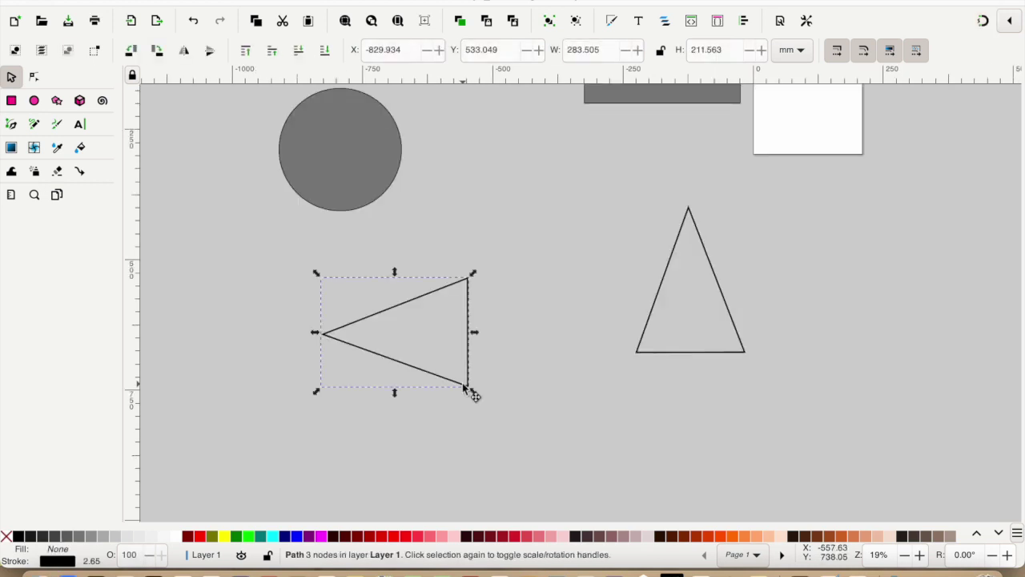
{"action": "left_click", "coordinate": [184, 52]}
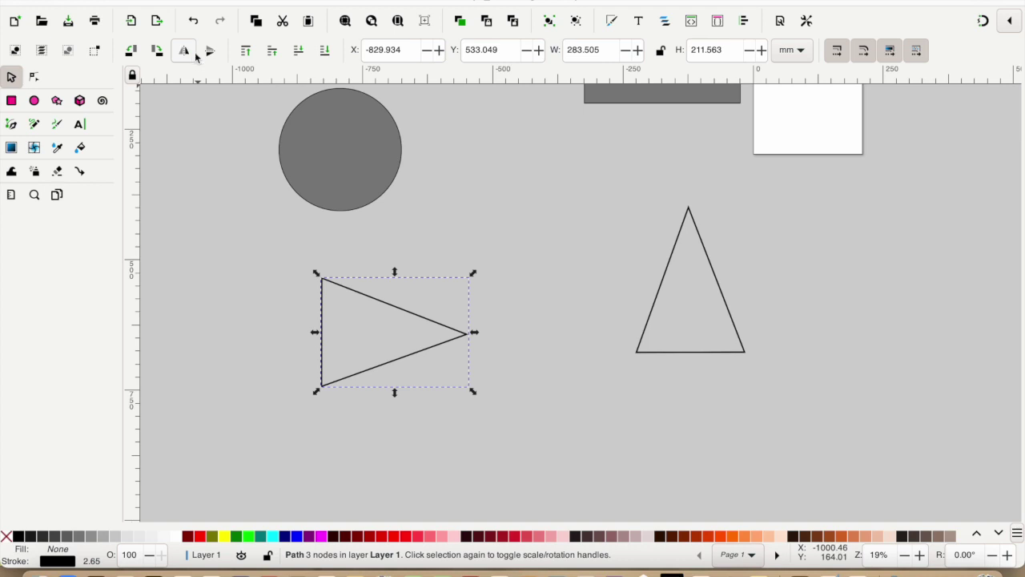
{"action": "left_click", "coordinate": [675, 244]}
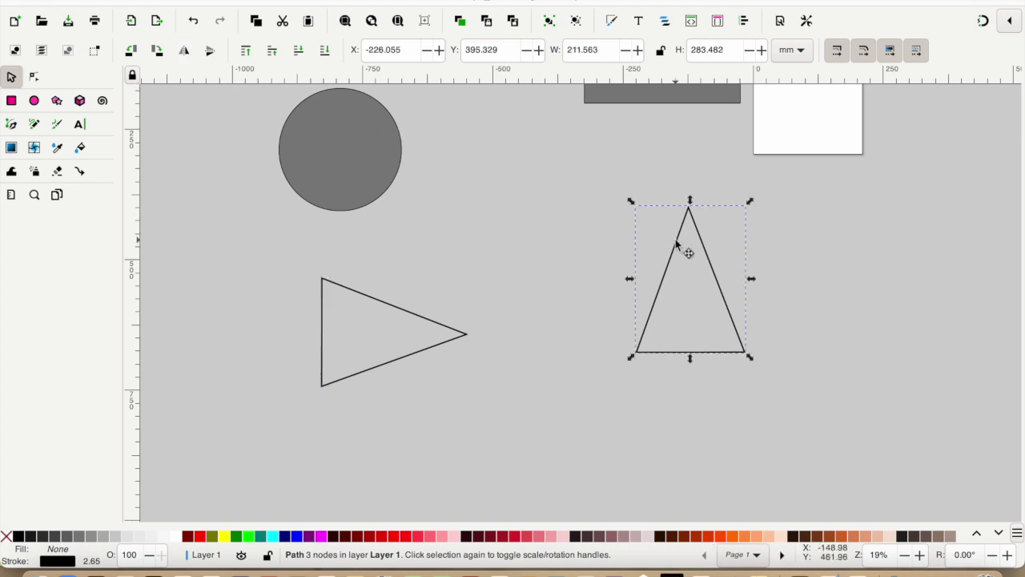
{"action": "left_click", "coordinate": [211, 52]}
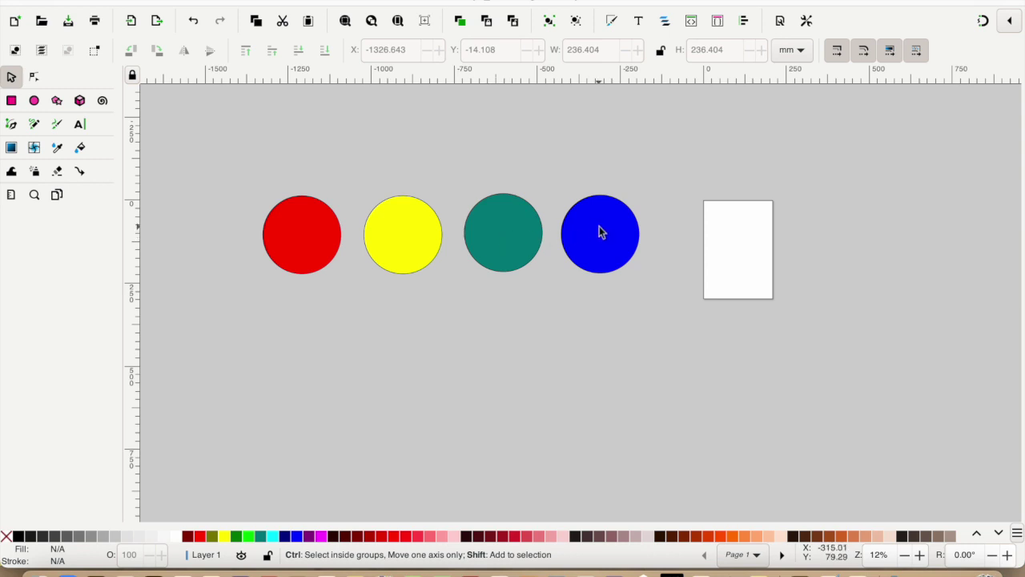
Step: Stack the yellow, teal and blue circles, in that order, directly over the red circle
{"action": "left_click", "coordinate": [413, 241]}
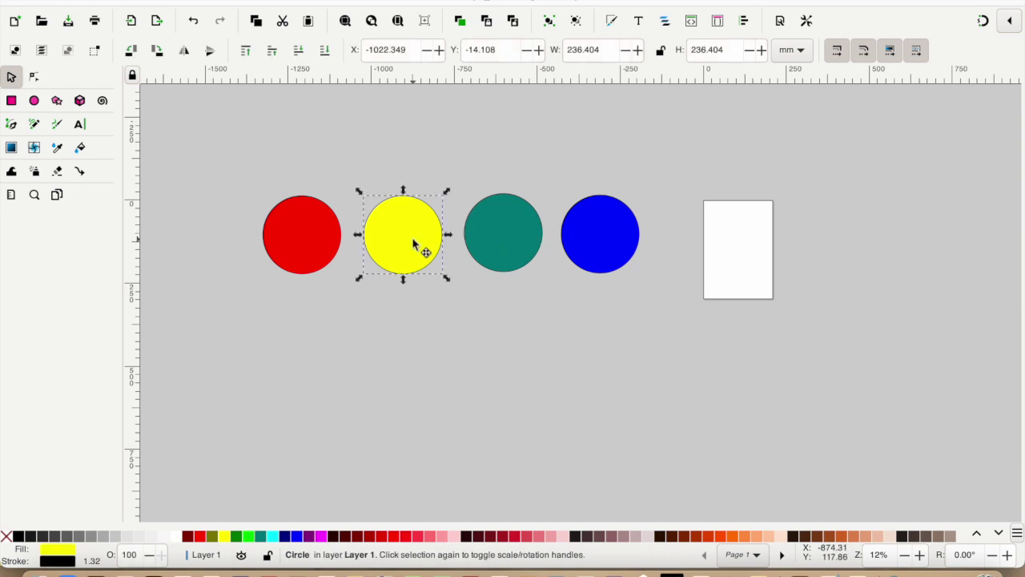
{"action": "left_click_drag", "start_coordinate": [412, 245], "coordinate": [306, 243]}
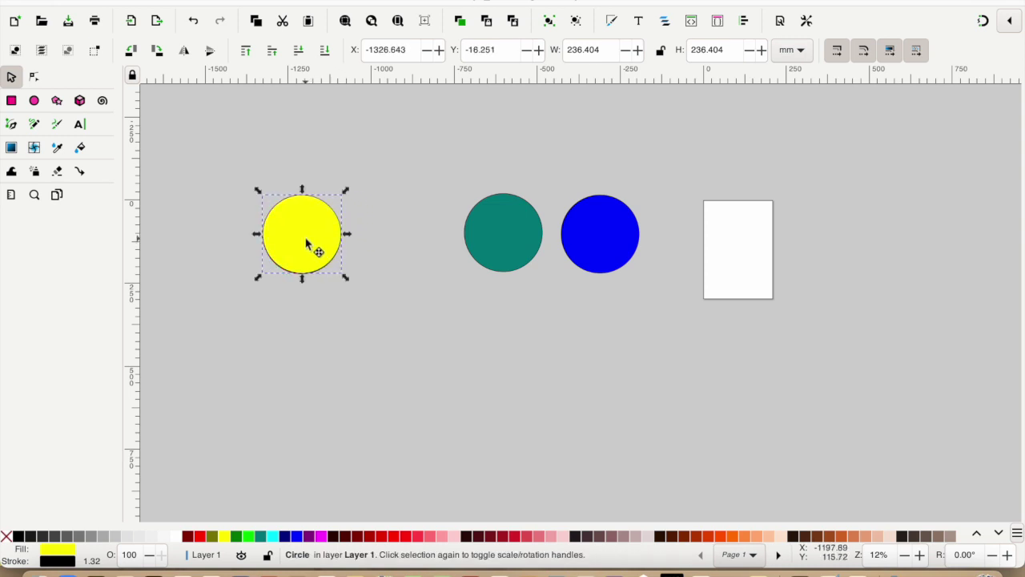
{"action": "left_click", "coordinate": [306, 244]}
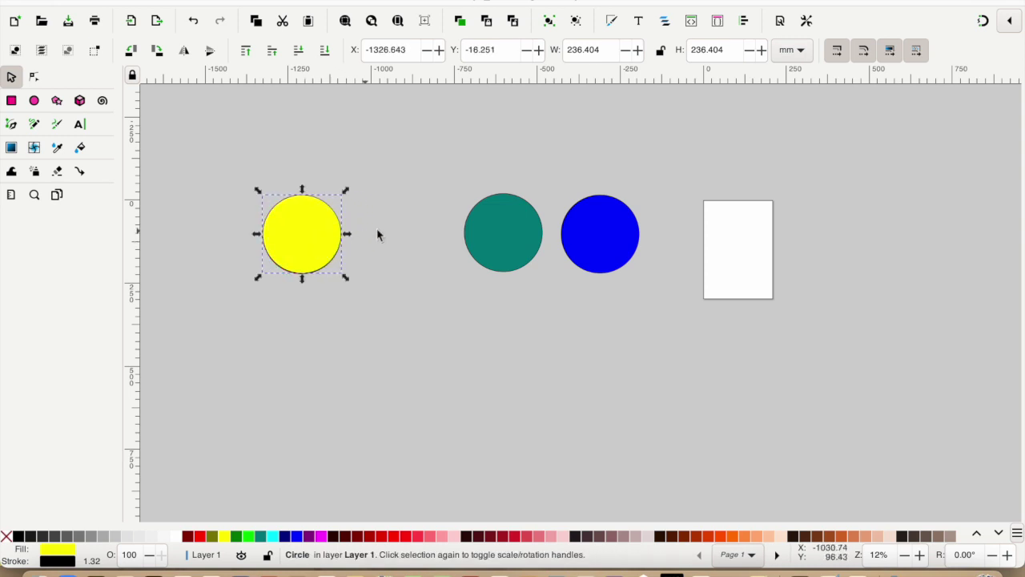
{"action": "left_click", "coordinate": [505, 236]}
{"action": "left_click_drag", "start_coordinate": [505, 236], "coordinate": [293, 234]}
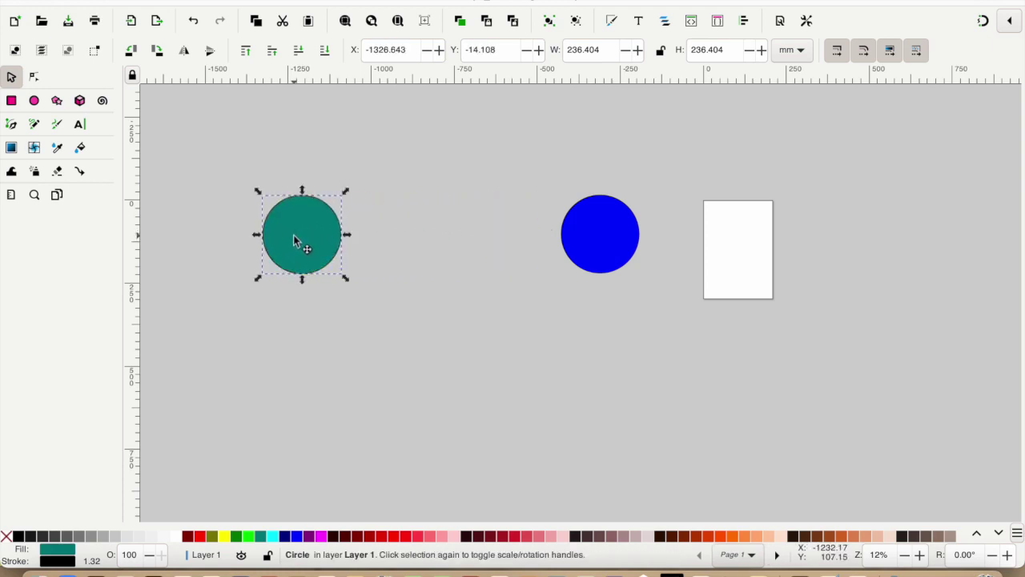
{"action": "left_click", "coordinate": [614, 244]}
{"action": "left_click_drag", "start_coordinate": [614, 243], "coordinate": [310, 245]}
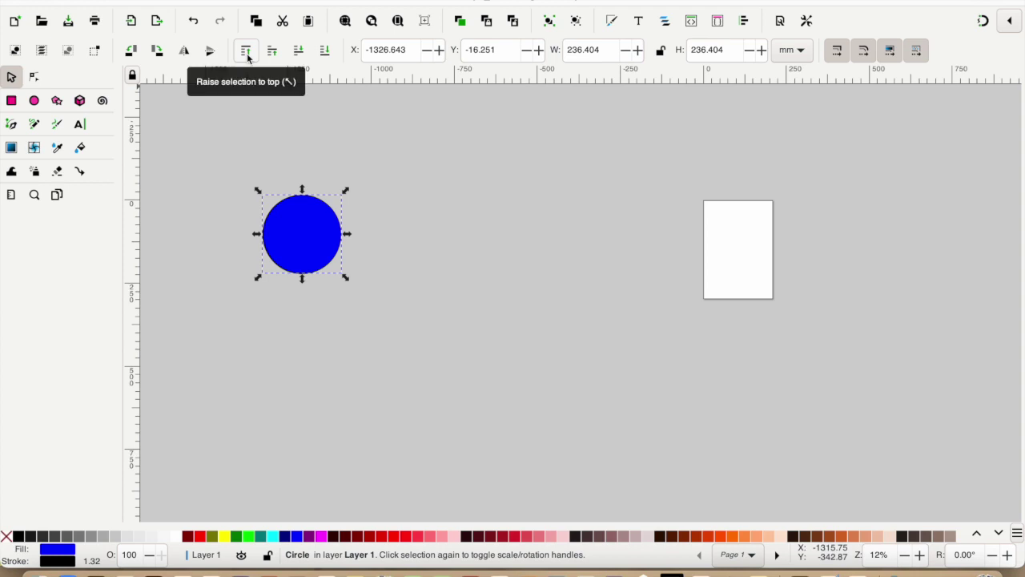
Step: Lower the blue circle one level and move the teal circle out of the stack to its right
{"action": "left_click", "coordinate": [297, 52]}
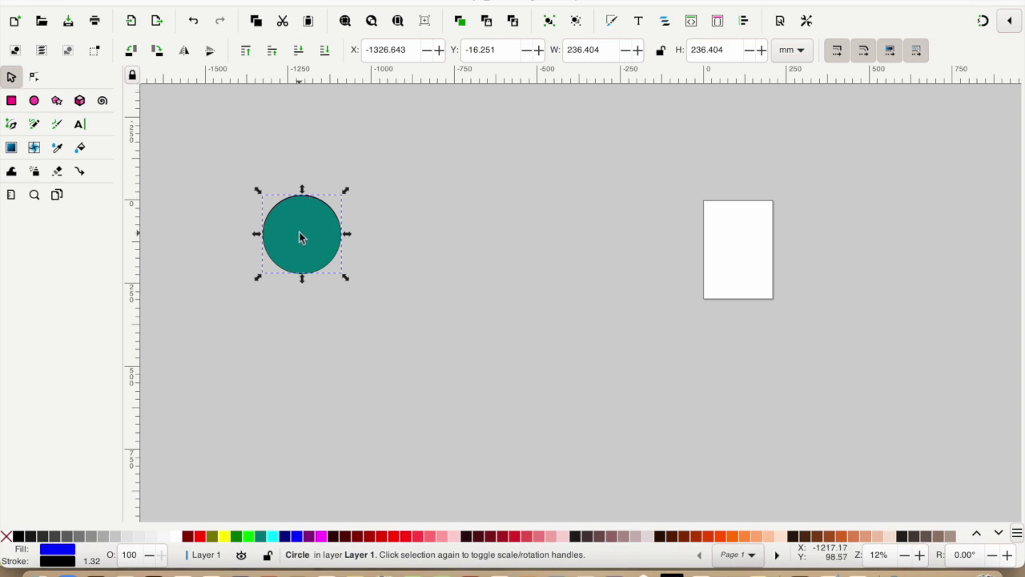
{"action": "left_click_drag", "start_coordinate": [304, 238], "coordinate": [448, 237]}
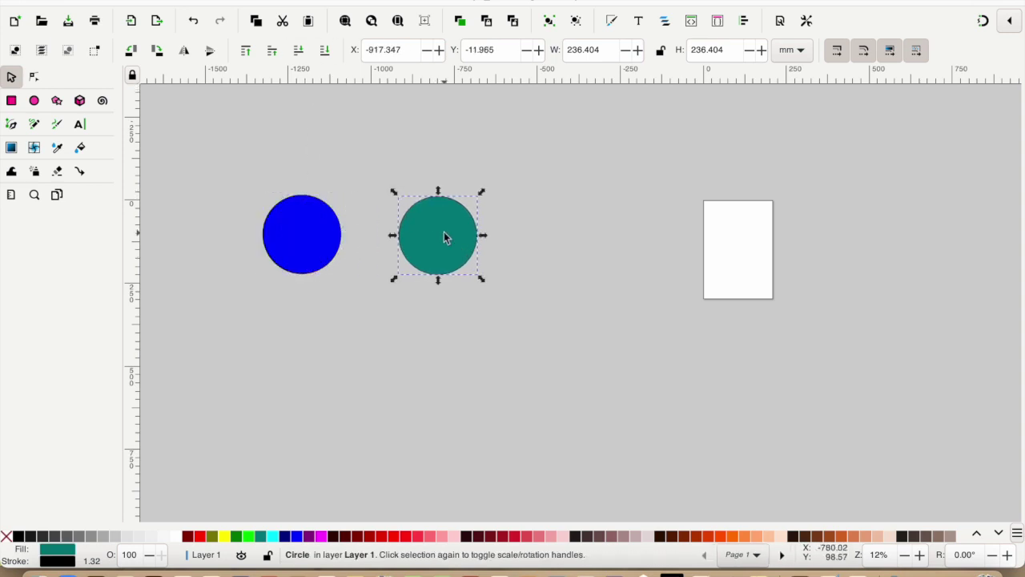
Step: Lower the blue circle to the bottom of the stack and move the yellow and red circles off it, below
{"action": "left_click", "coordinate": [312, 240]}
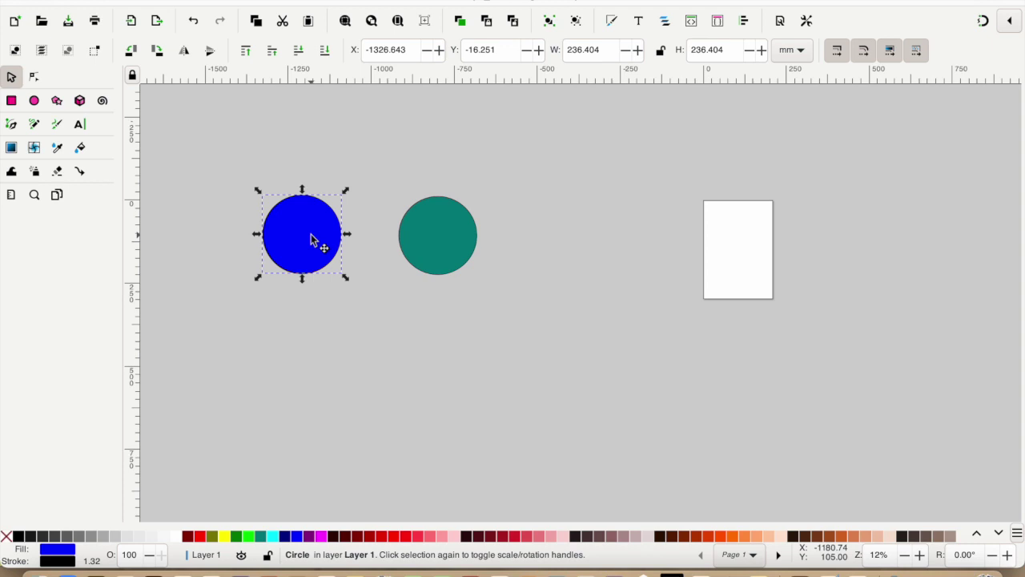
{"action": "left_click", "coordinate": [325, 52]}
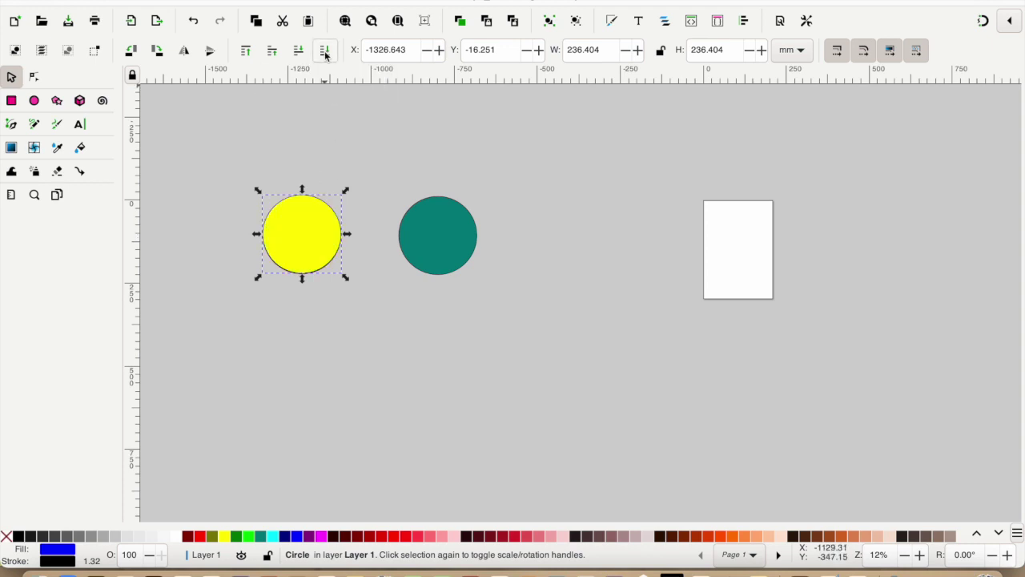
{"action": "left_click", "coordinate": [314, 245]}
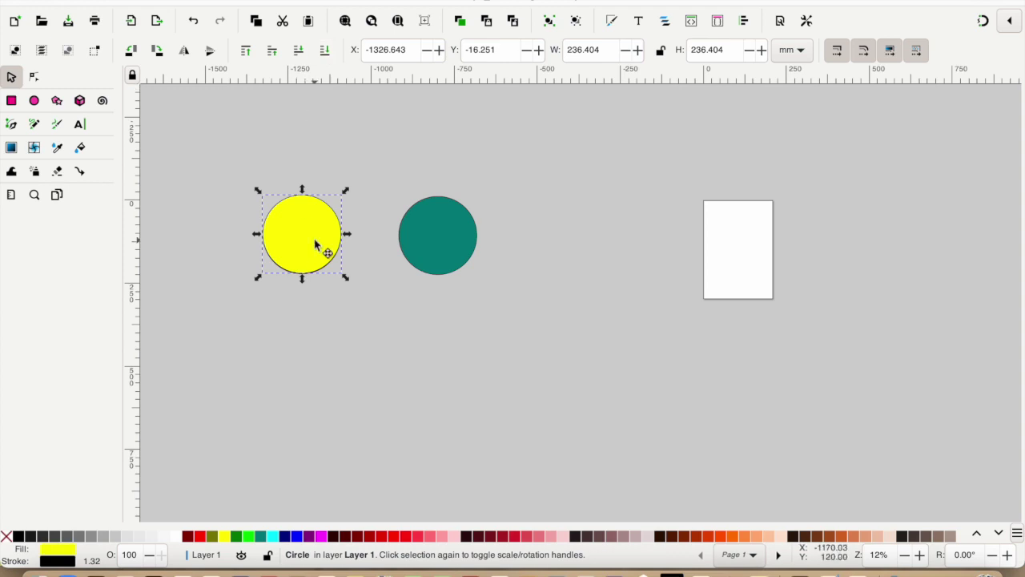
{"action": "left_click_drag", "start_coordinate": [328, 263], "coordinate": [405, 345]}
{"action": "left_click_drag", "start_coordinate": [311, 239], "coordinate": [265, 364]}
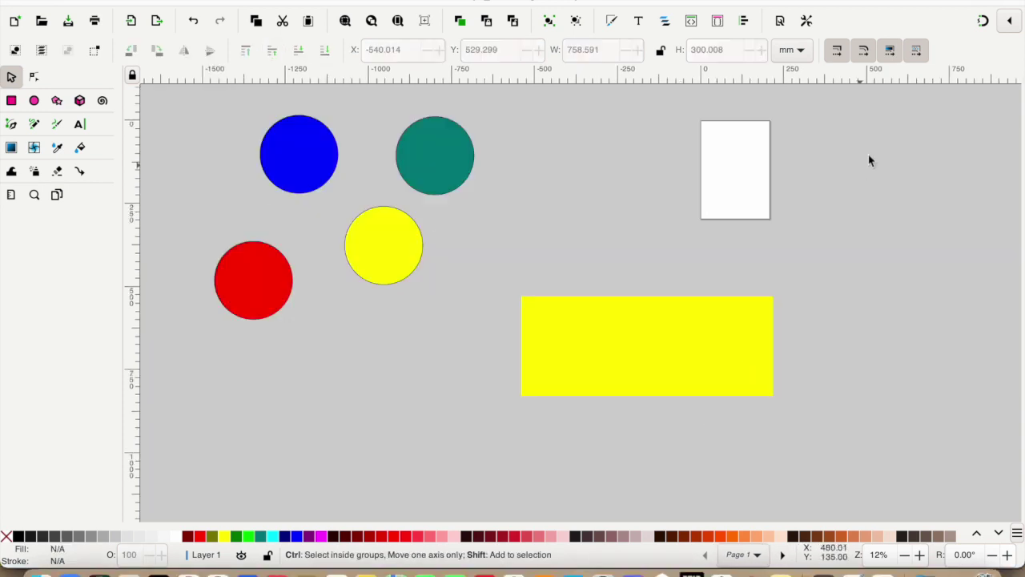
Step: Enable snapping, keeping the bounding box, node and alignment options on
{"action": "left_click", "coordinate": [1010, 23]}
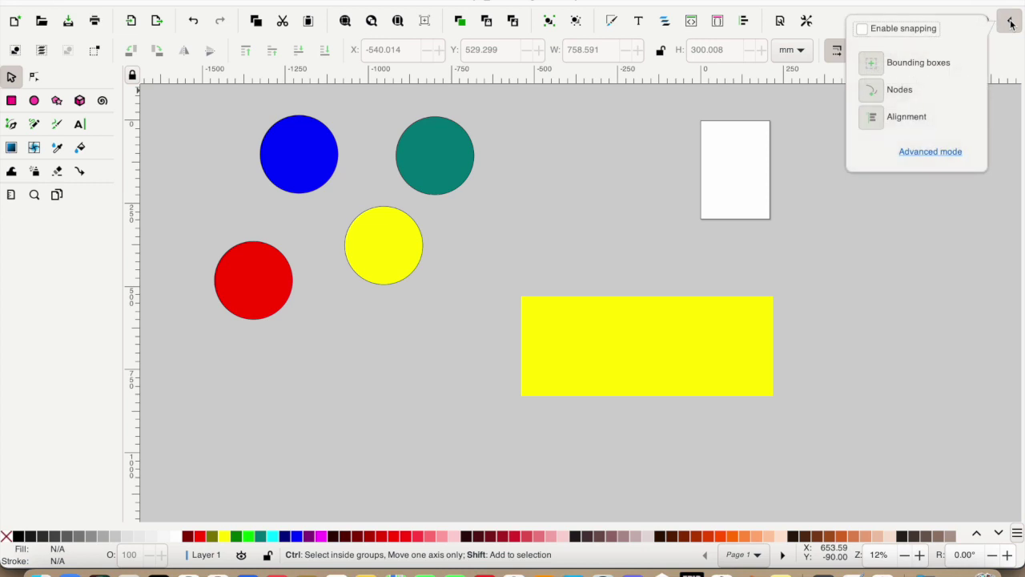
{"action": "left_click", "coordinate": [862, 30]}
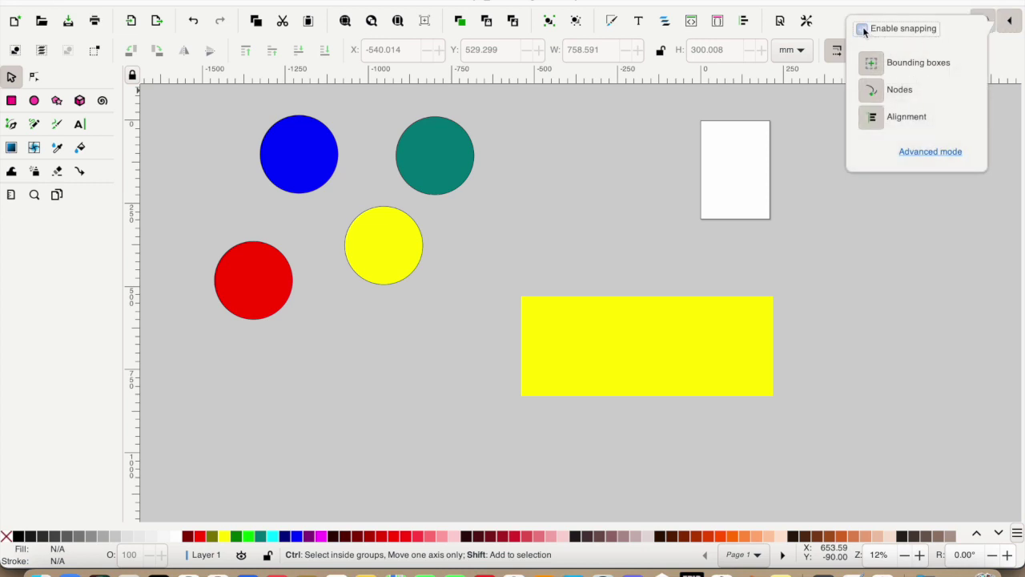
{"action": "left_click", "coordinate": [862, 253]}
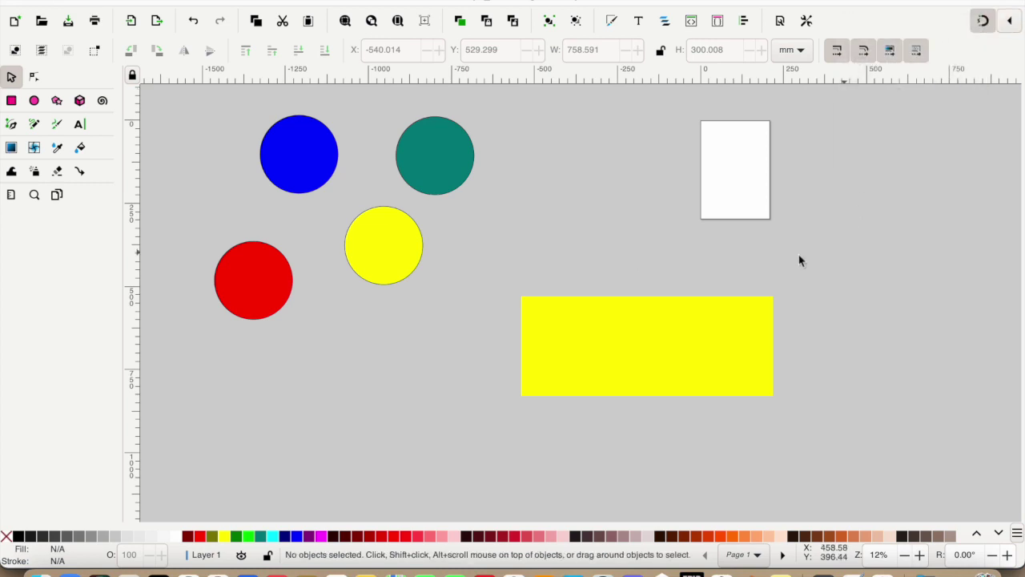
Step: With the Pen tool, draw a two-segment path between the yellow rectangle's upper corners, peaking above it with a first segment about 300 mm long
{"action": "left_click", "coordinate": [11, 124]}
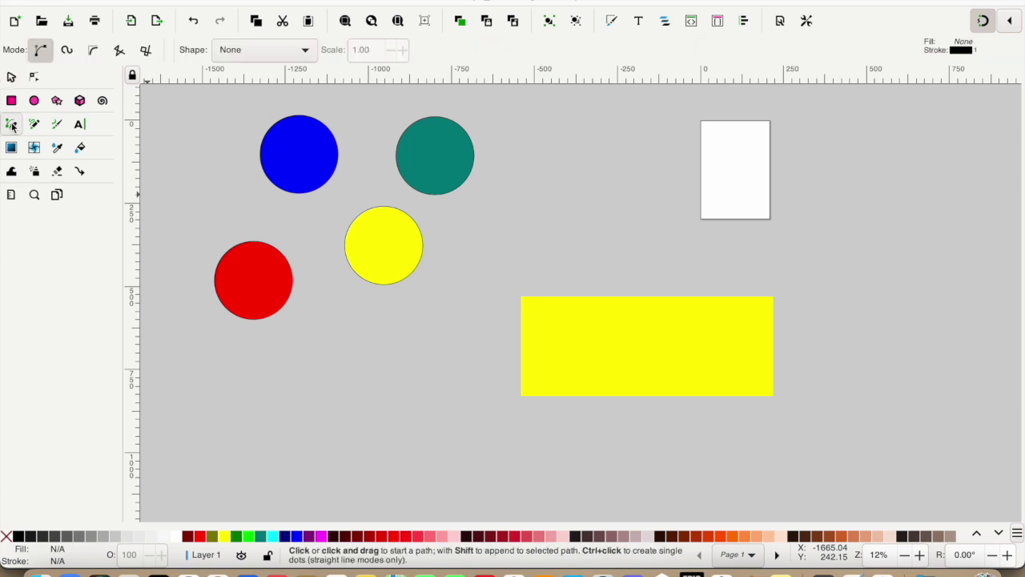
{"action": "left_click", "coordinate": [521, 297]}
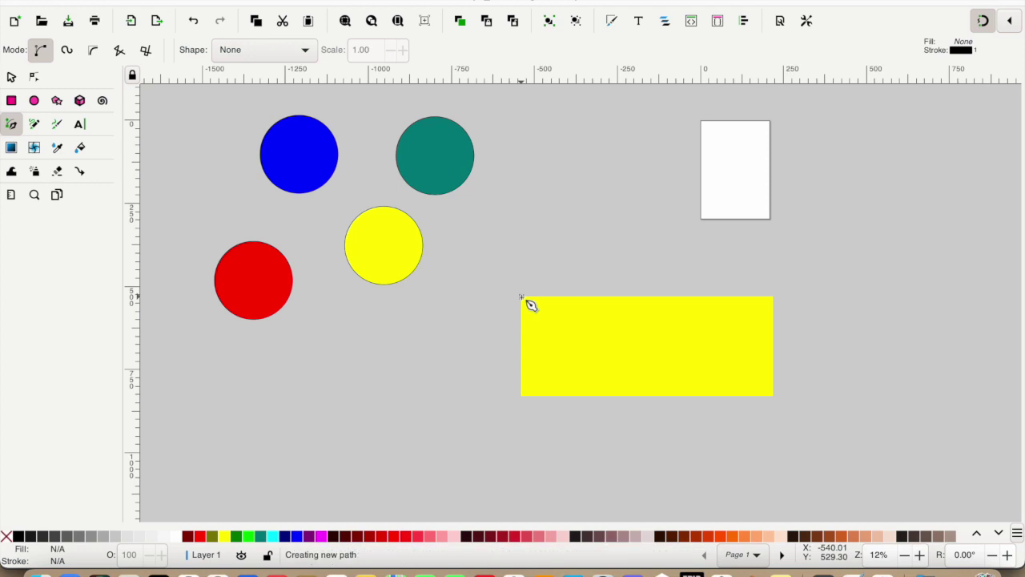
{"action": "left_click", "coordinate": [589, 223]}
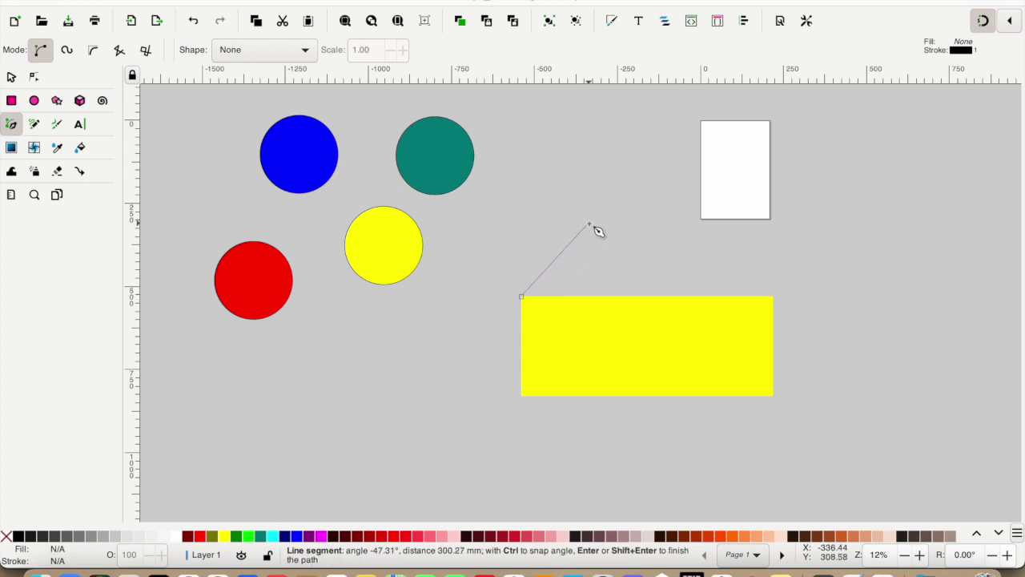
{"action": "double_click", "coordinate": [777, 301]}
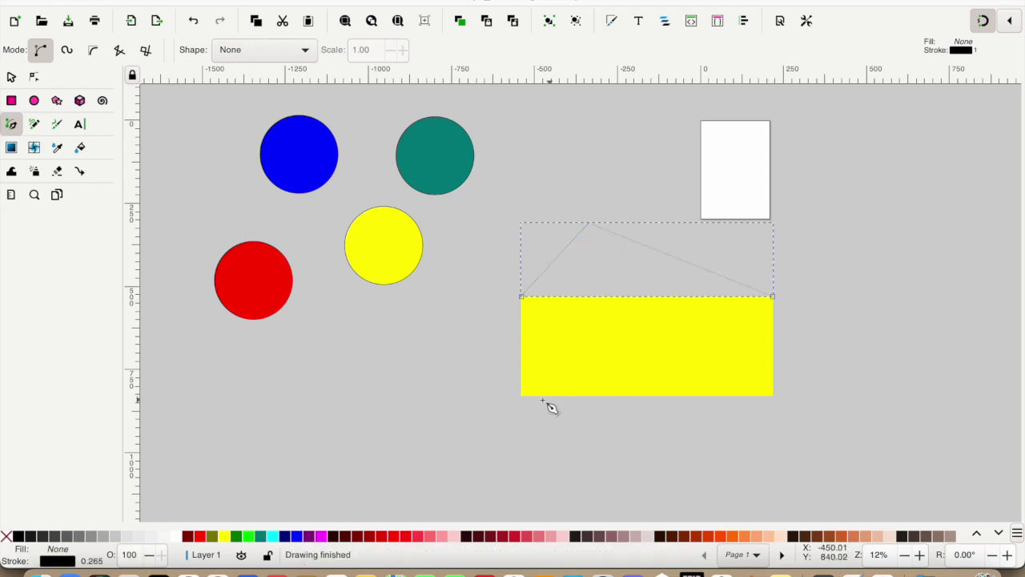
Step: Continue the path from the rectangle's upper-right corner through a point outside its right edge to the lower-right corner
{"action": "left_click", "coordinate": [778, 300]}
{"action": "left_click", "coordinate": [835, 334]}
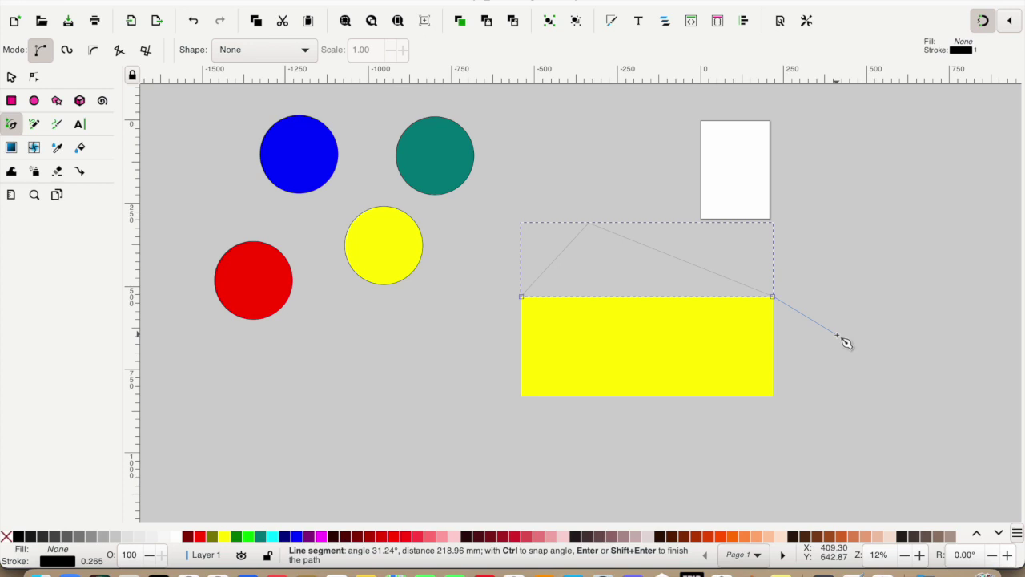
{"action": "double_click", "coordinate": [774, 397]}
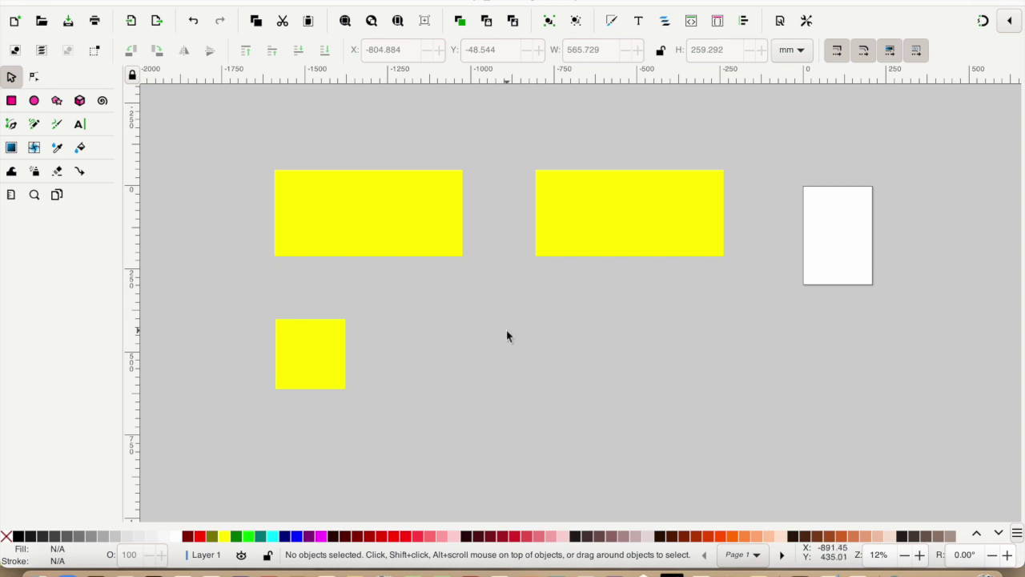
Step: Move the left yellow rectangle to about X -1886 mm, Y 9 mm and narrow it to about 527 mm
{"action": "left_click", "coordinate": [428, 227]}
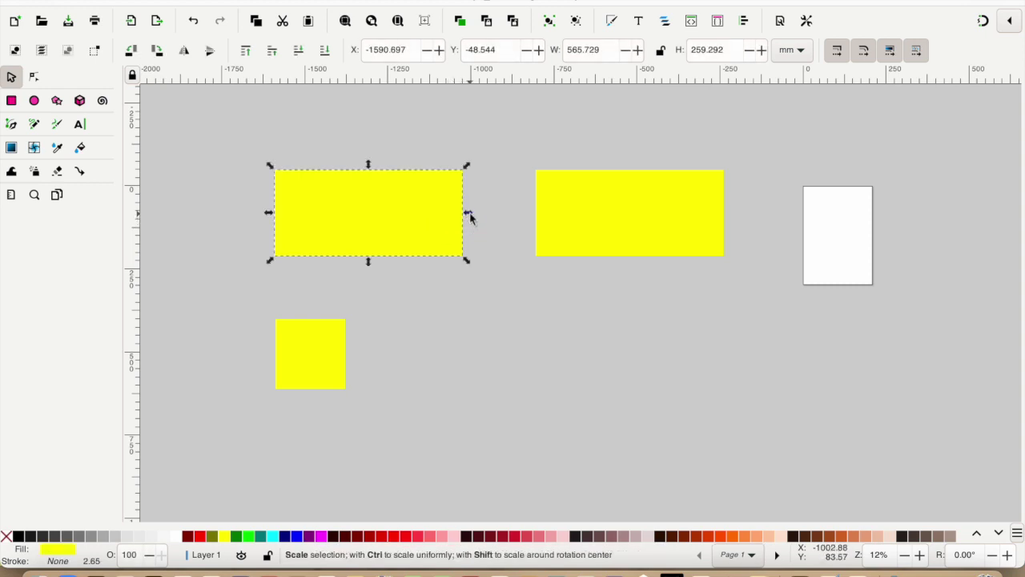
{"action": "left_click_drag", "start_coordinate": [364, 216], "coordinate": [263, 233]}
{"action": "mouse_move", "coordinate": [372, 233]}
{"action": "left_mouse_down"}
{"action": "mouse_move", "coordinate": [441, 235]}
{"action": "mouse_move", "coordinate": [358, 237]}
{"action": "left_mouse_up"}
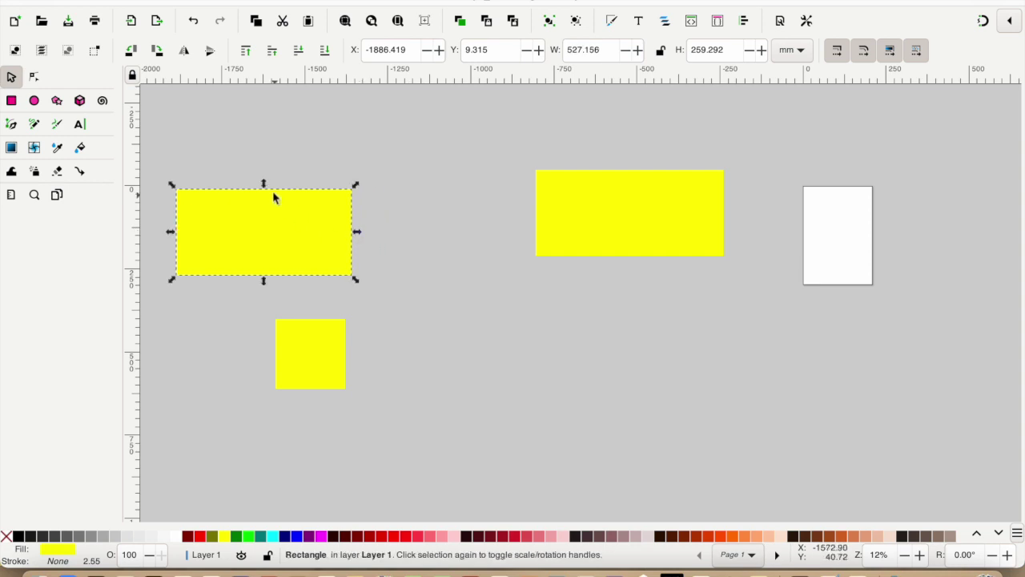
Step: Resize the left yellow rectangle to about 660 by 341 mm and rotate it slightly about its centre
{"action": "left_click_drag", "start_coordinate": [263, 186], "coordinate": [258, 209]}
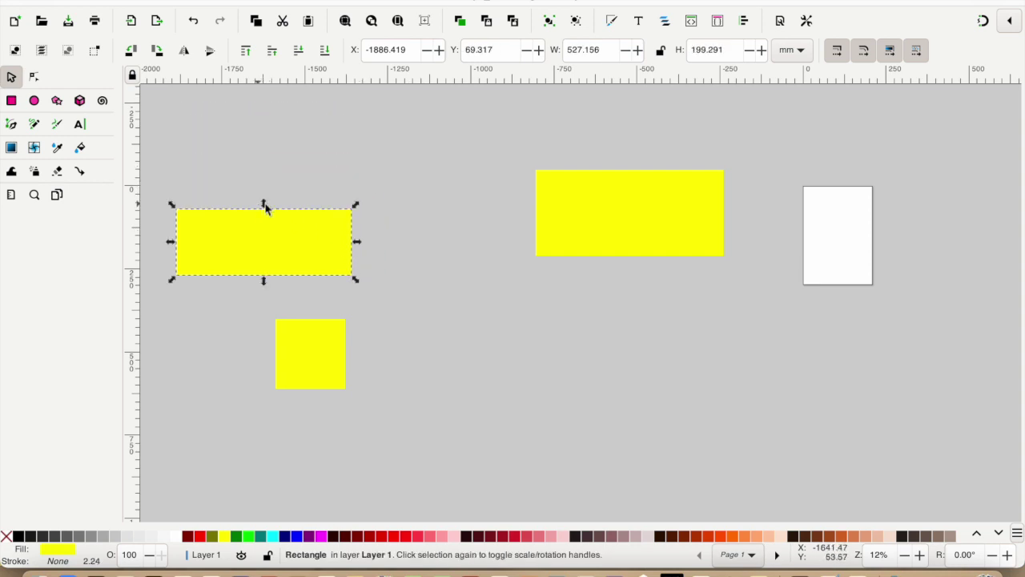
{"action": "left_click_drag", "start_coordinate": [356, 203], "coordinate": [400, 161]}
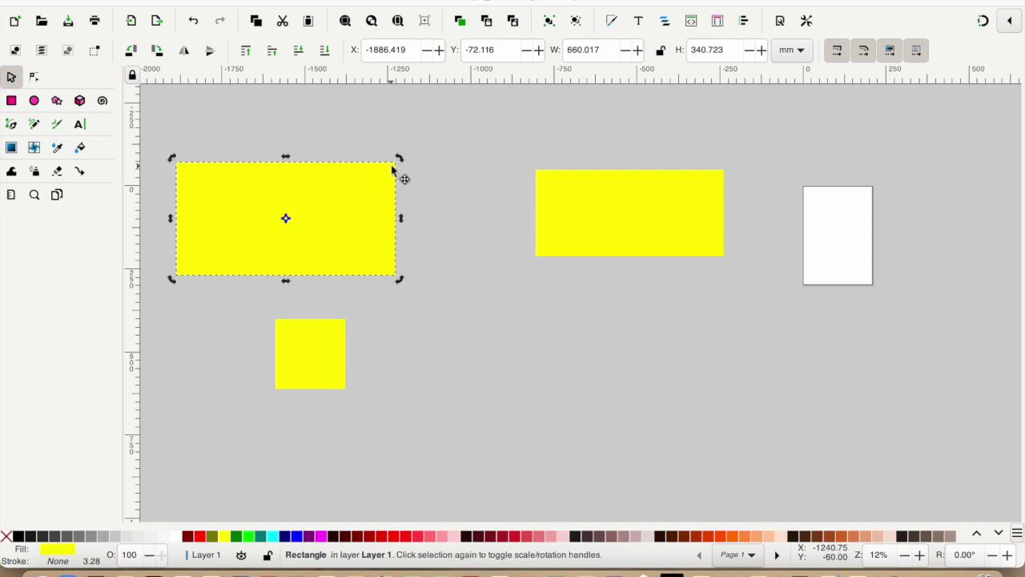
{"action": "mouse_move", "coordinate": [399, 159]}
{"action": "left_mouse_down"}
{"action": "mouse_move", "coordinate": [412, 184]}
{"action": "mouse_move", "coordinate": [398, 272]}
{"action": "mouse_move", "coordinate": [395, 144]}
{"action": "mouse_move", "coordinate": [379, 124]}
{"action": "mouse_move", "coordinate": [398, 199]}
{"action": "mouse_move", "coordinate": [397, 162]}
{"action": "left_mouse_up"}
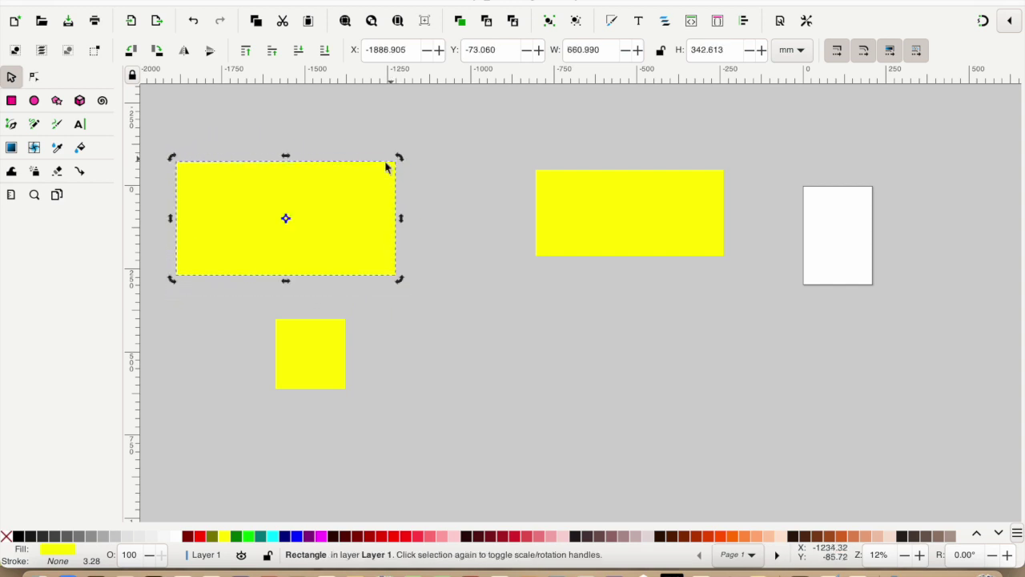
Step: Move the left yellow rectangle to about X -1728 mm, and shift it a further 500 px horizontally with a relative Transform move
{"action": "left_click", "coordinate": [270, 197]}
{"action": "left_click_drag", "start_coordinate": [333, 201], "coordinate": [396, 201]}
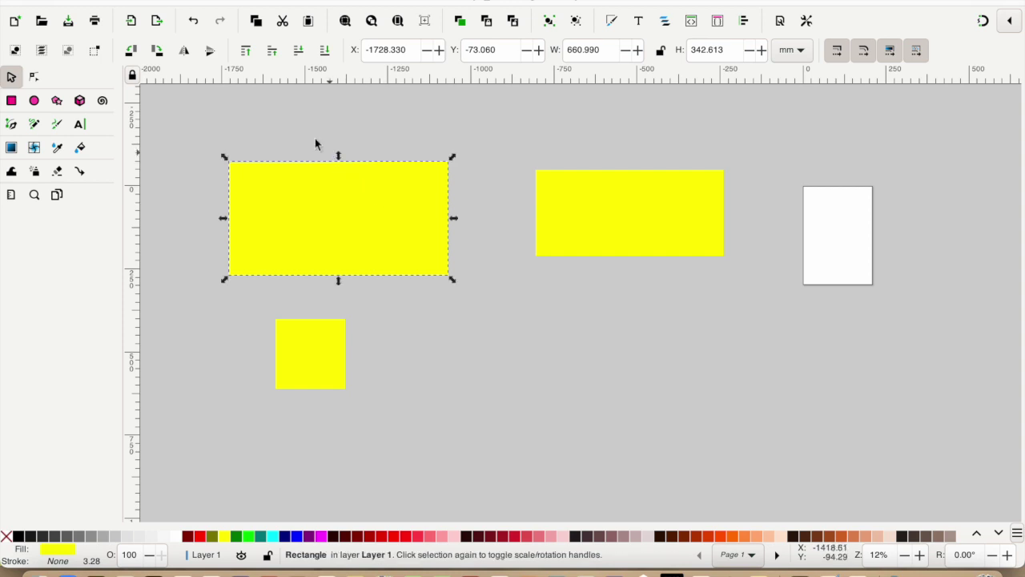
{"action": "left_click", "coordinate": [238, 1]}
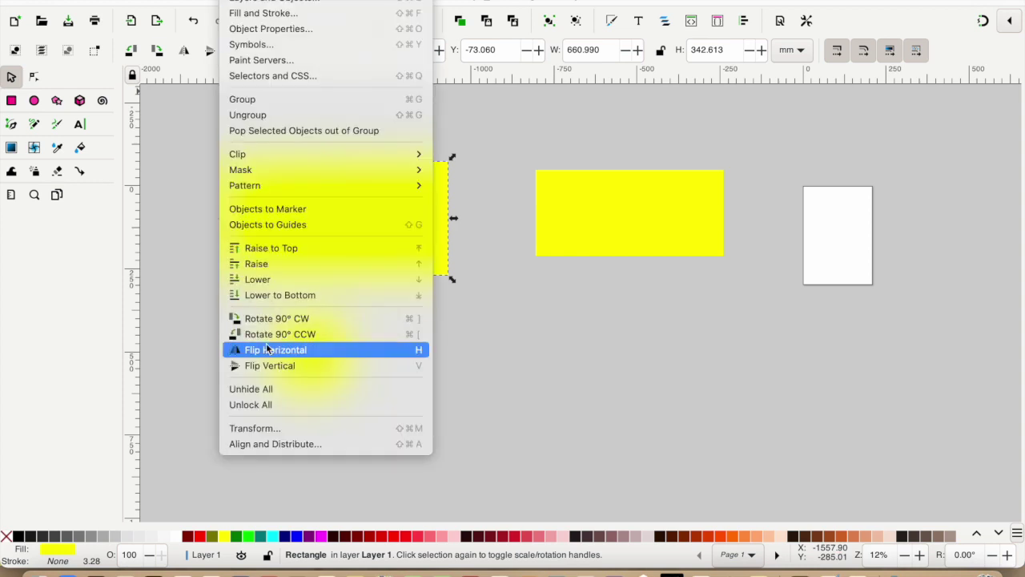
{"action": "left_click", "coordinate": [262, 429]}
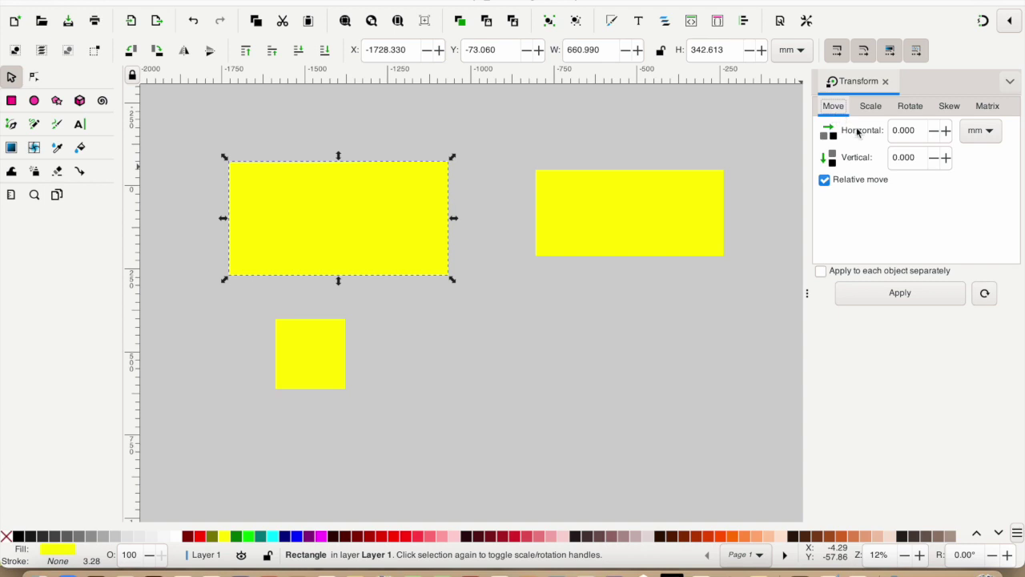
{"action": "left_click", "coordinate": [989, 132]}
{"action": "left_click", "coordinate": [973, 99]}
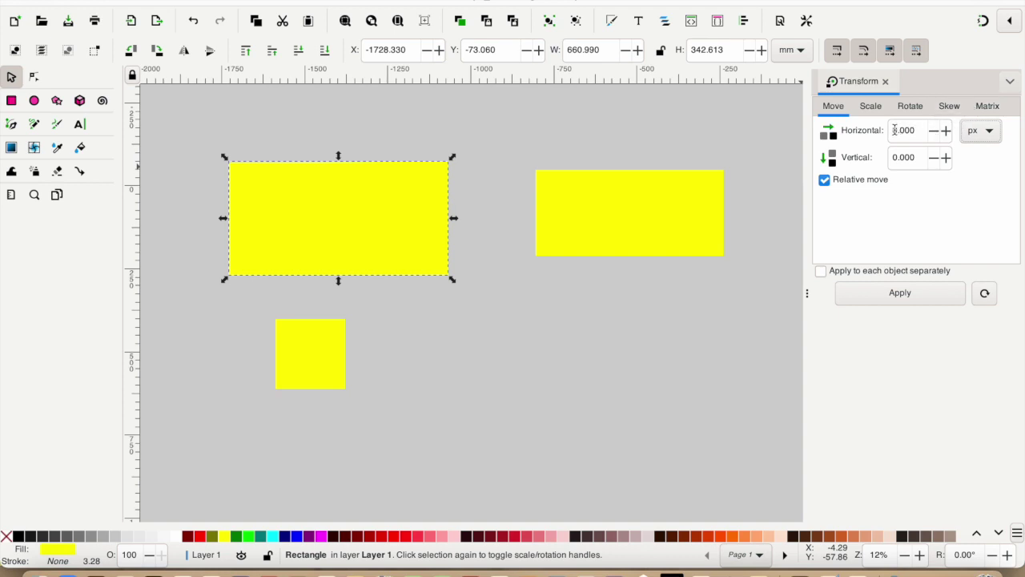
{"action": "left_click", "coordinate": [893, 130]}
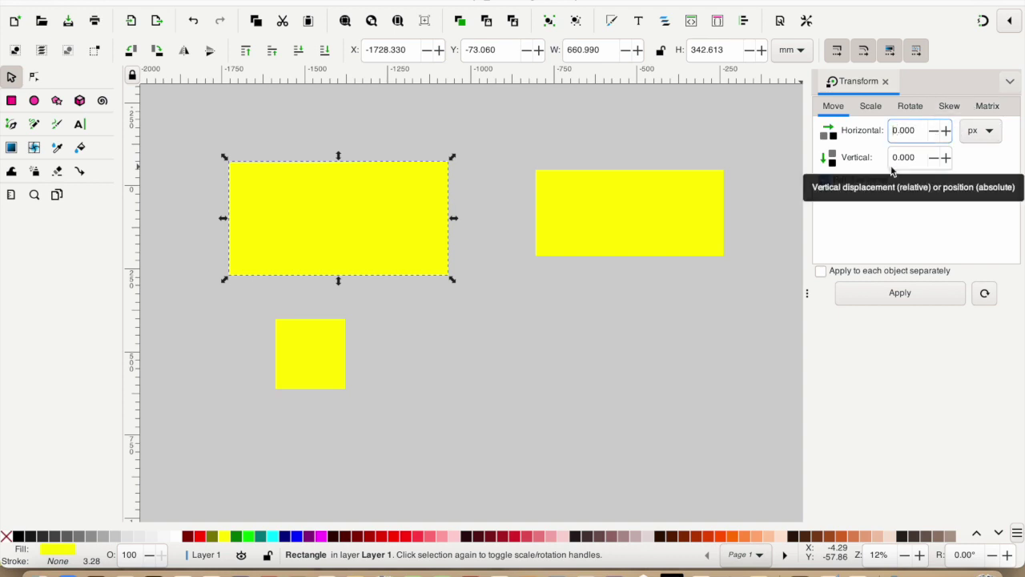
{"action": "type", "text": "50"}
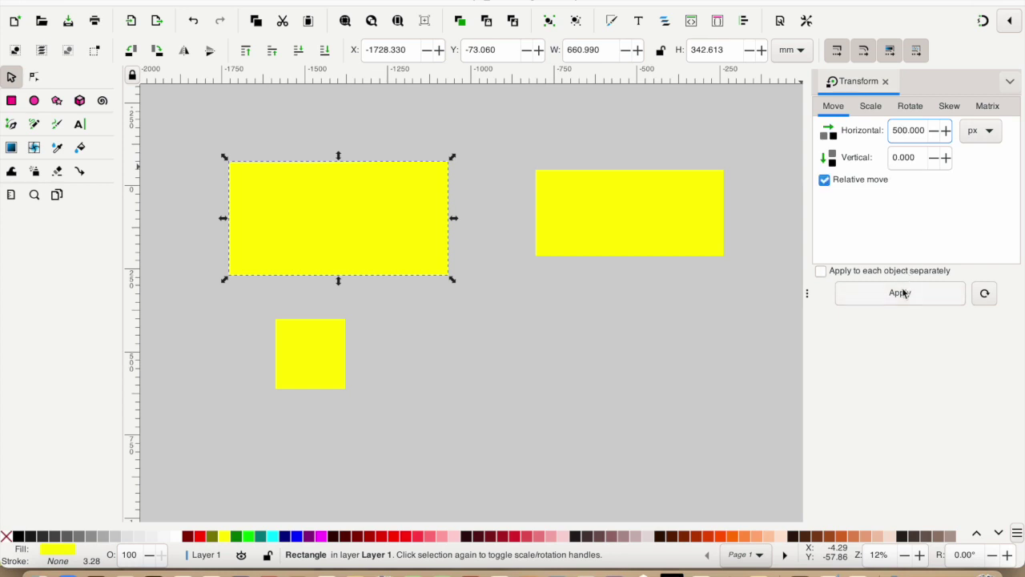
{"action": "left_click", "coordinate": [902, 294]}
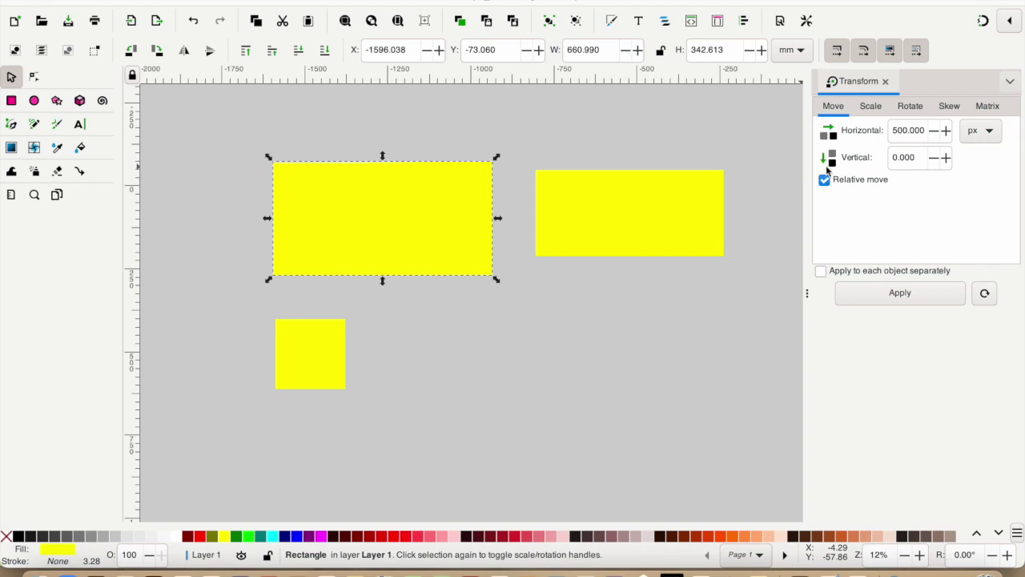
Step: Apply another relative Transform move of 500 px horizontally and 200 px vertically to the selected rectangle
{"action": "left_click", "coordinate": [894, 157]}
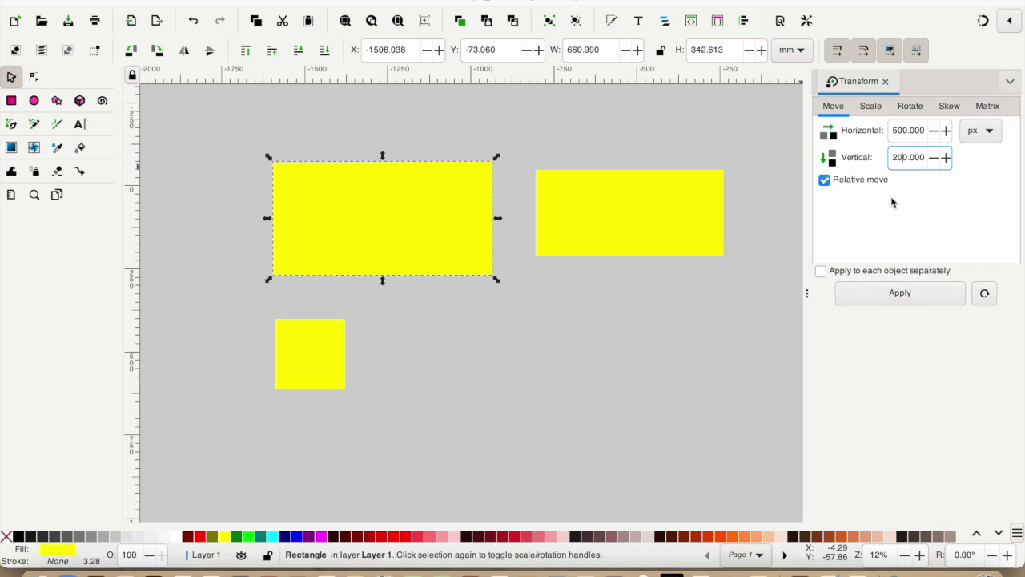
{"action": "type", "text": "20"}
{"action": "left_click", "coordinate": [899, 292]}
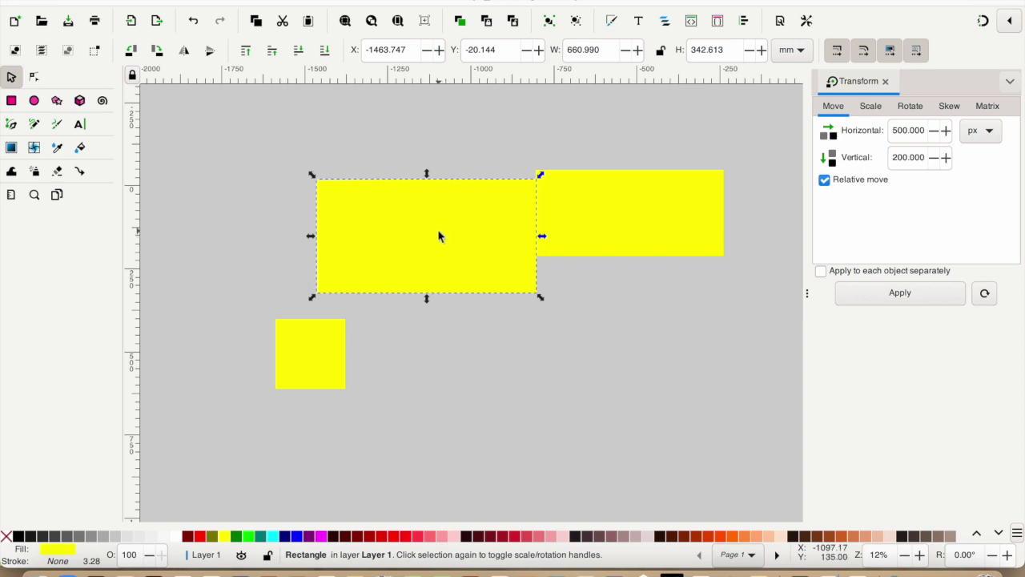
Step: Scale the selected rectangle's width to 200% with the Transform settings, keeping the height at 100%
{"action": "left_click", "coordinate": [871, 106]}
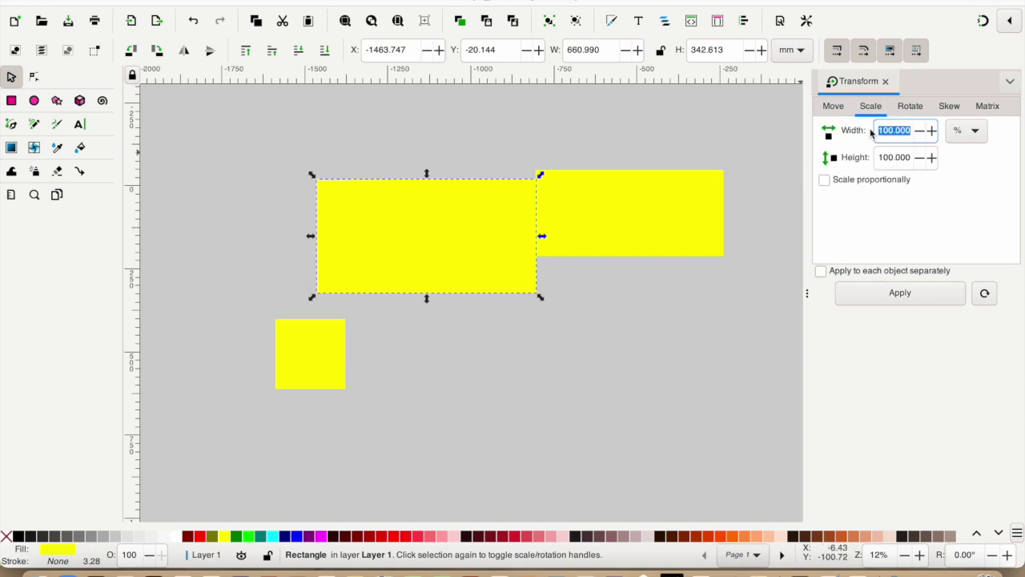
{"action": "left_click", "coordinate": [931, 133]}
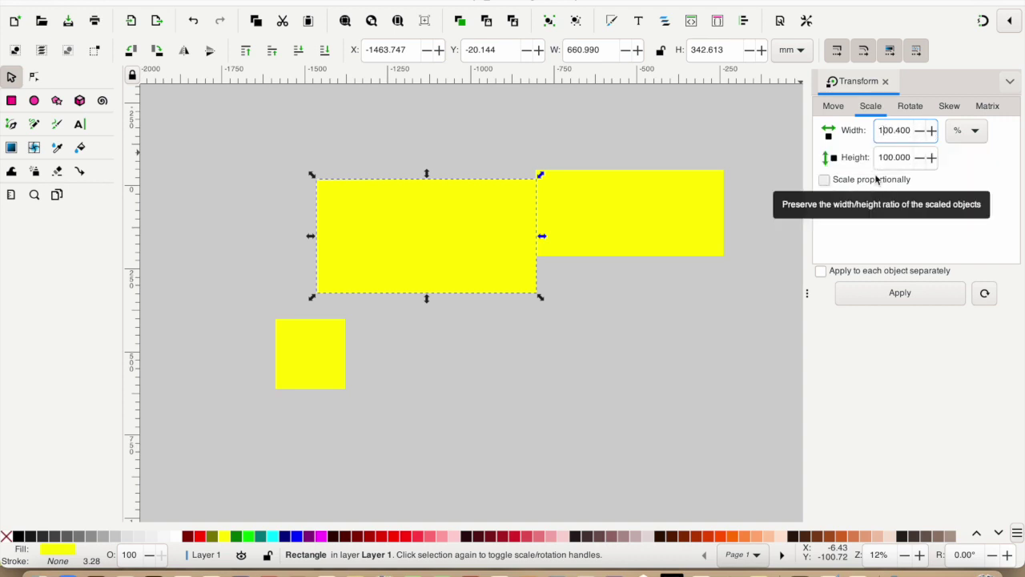
{"action": "key", "text": "BackSpace"}
{"action": "type", "text": "2"}
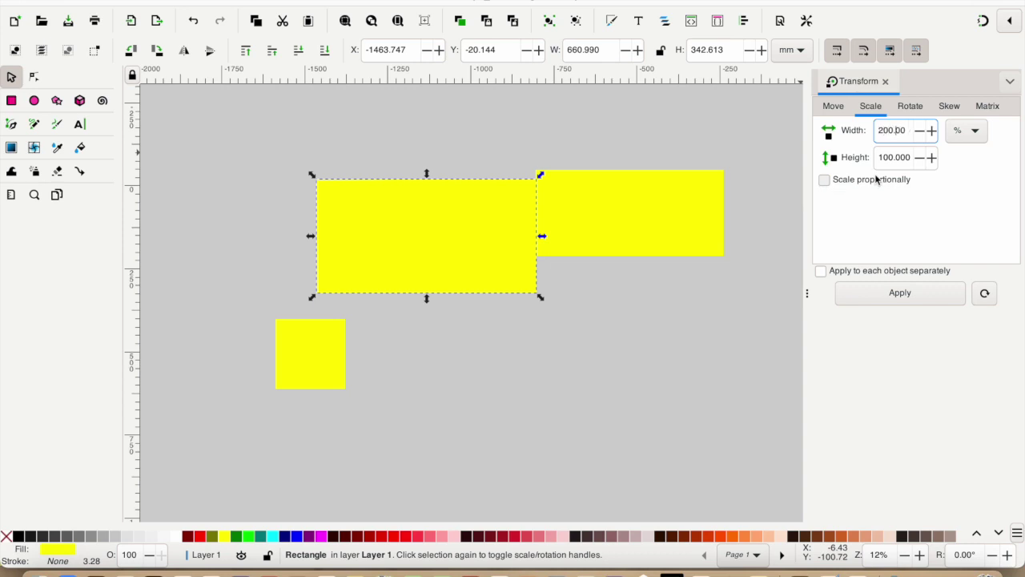
{"action": "key", "text": "Return"}
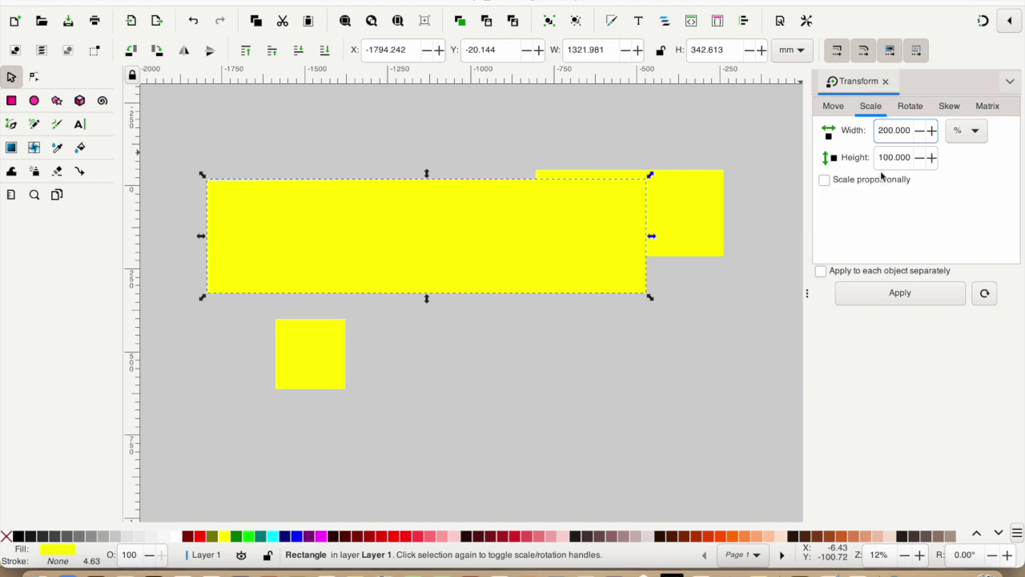
Step: Scale the widened rectangle again to 200% width and 300% height
{"action": "left_click", "coordinate": [883, 158]}
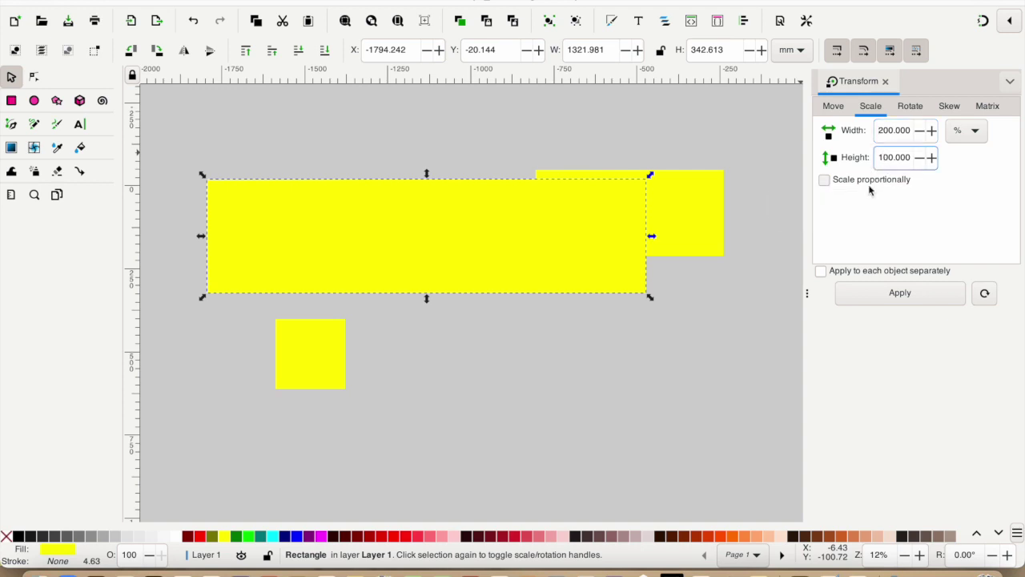
{"action": "key", "text": "BackSpace"}
{"action": "type", "text": "3"}
{"action": "left_click", "coordinate": [898, 293]}
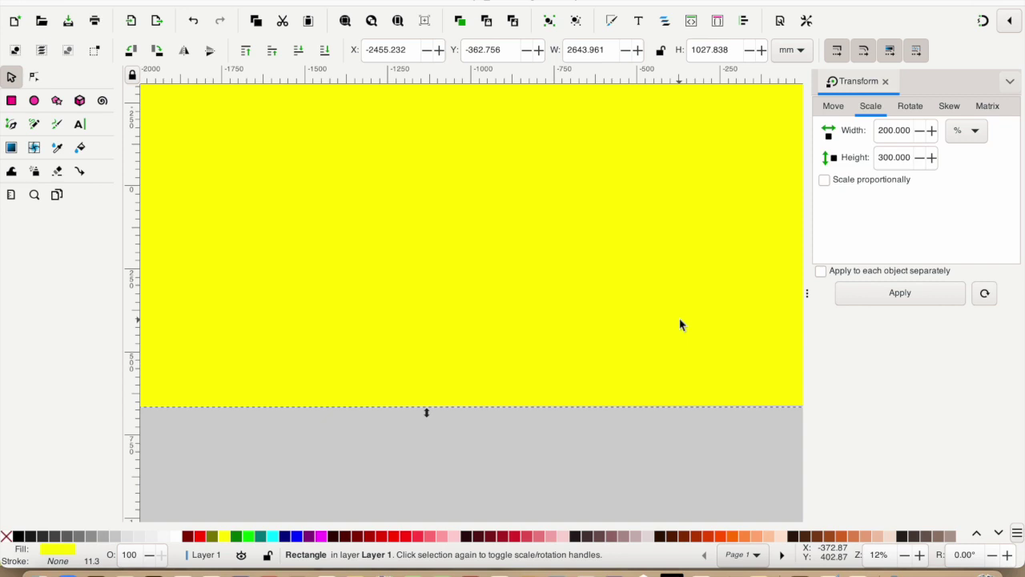
Step: Move the overlapping smaller rectangle down to about X -2159, Y 1324 mm, and the enlarged rectangle up to about X -3337, Y -1215 mm
{"action": "scroll", "coordinate": [680, 324], "scroll_direction": "down", "scroll_amount": 2}
{"action": "scroll", "coordinate": [679, 324], "scroll_direction": "down", "scroll_amount": 1}
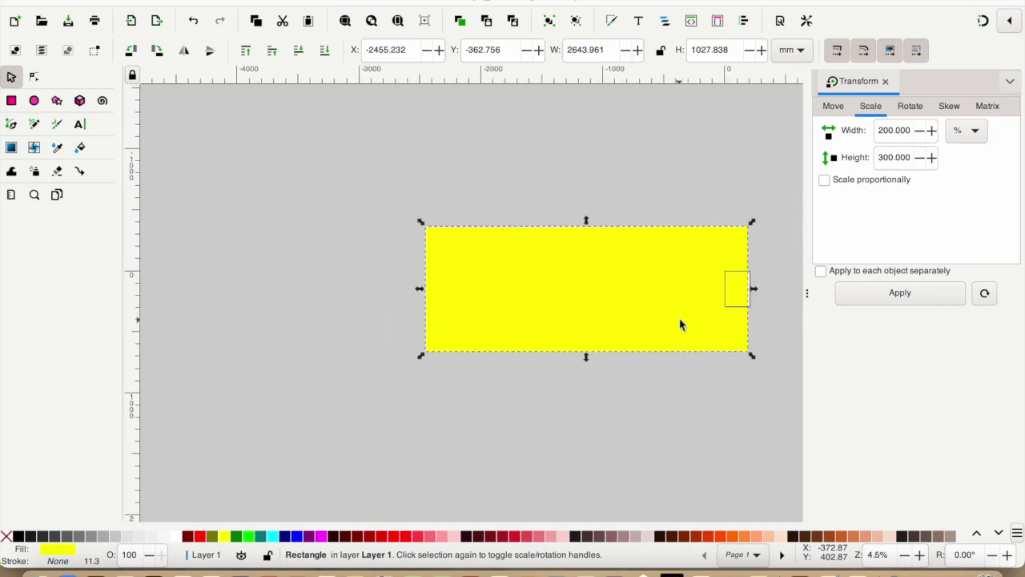
{"action": "left_click_drag", "start_coordinate": [647, 291], "coordinate": [479, 460]}
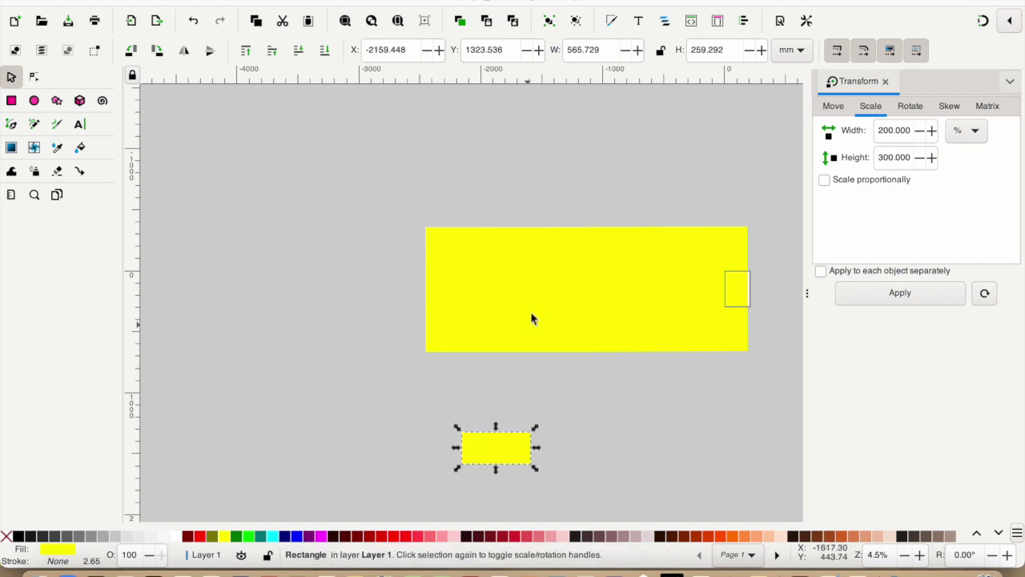
{"action": "left_click", "coordinate": [533, 318]}
{"action": "left_click_drag", "start_coordinate": [572, 299], "coordinate": [455, 195]}
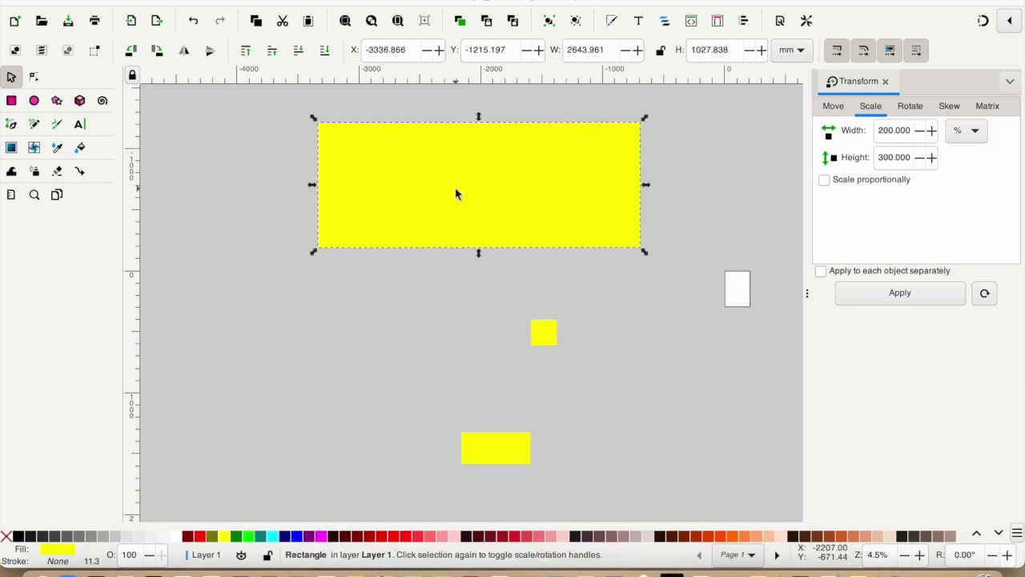
Step: Rotate the large yellow rectangle 30° clockwise with the Transform settings
{"action": "left_click", "coordinate": [912, 106]}
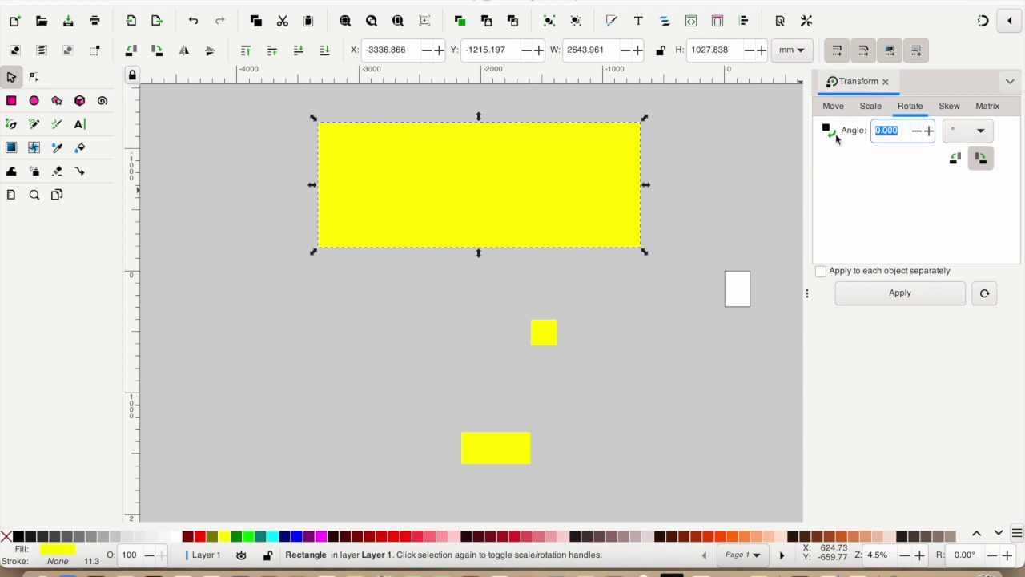
{"action": "left_click", "coordinate": [876, 130]}
{"action": "type", "text": "3"}
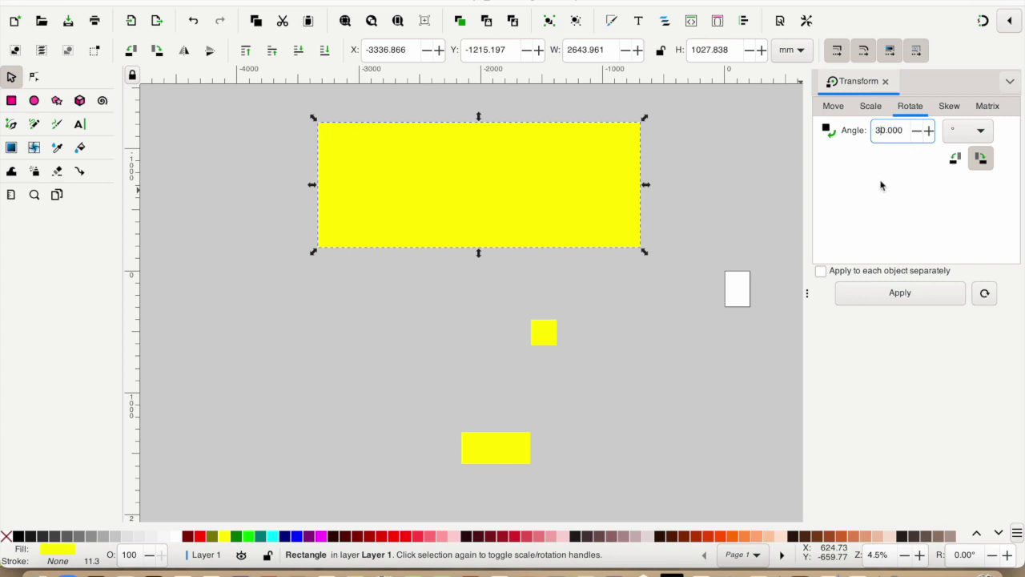
{"action": "left_click", "coordinate": [899, 292]}
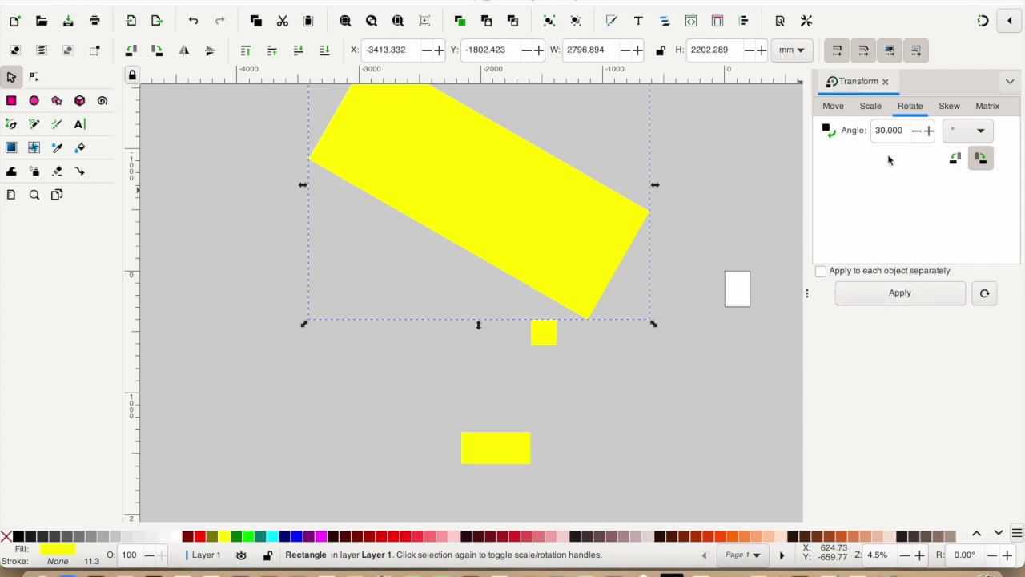
Step: Rotate the large yellow rectangle by -30° with the Transform settings
{"action": "left_click", "coordinate": [878, 130]}
{"action": "type", "text": "-"}
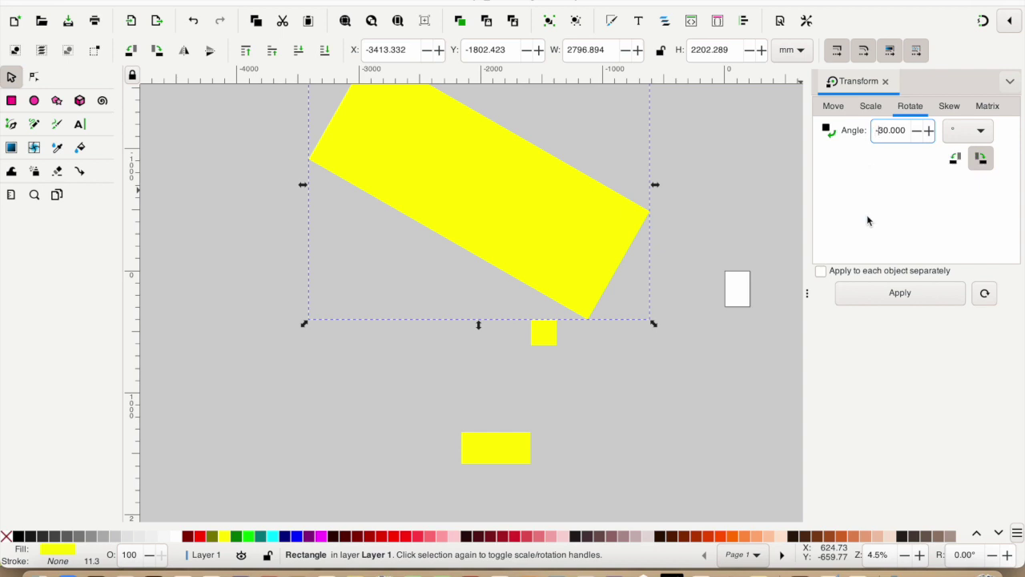
{"action": "left_click", "coordinate": [903, 294]}
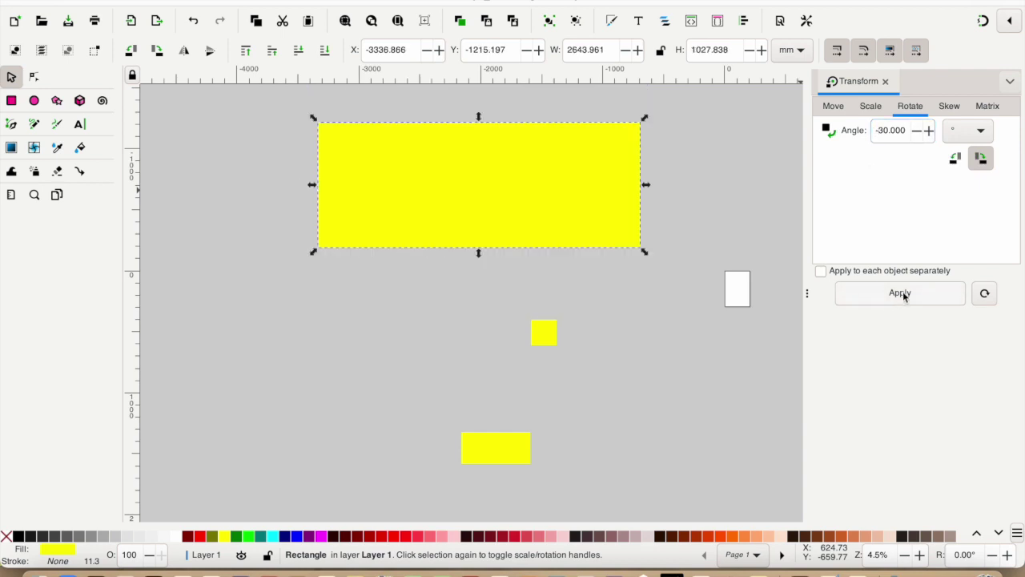
Step: Skew the large yellow rectangle 20° horizontally with the Transform settings
{"action": "left_click", "coordinate": [949, 107]}
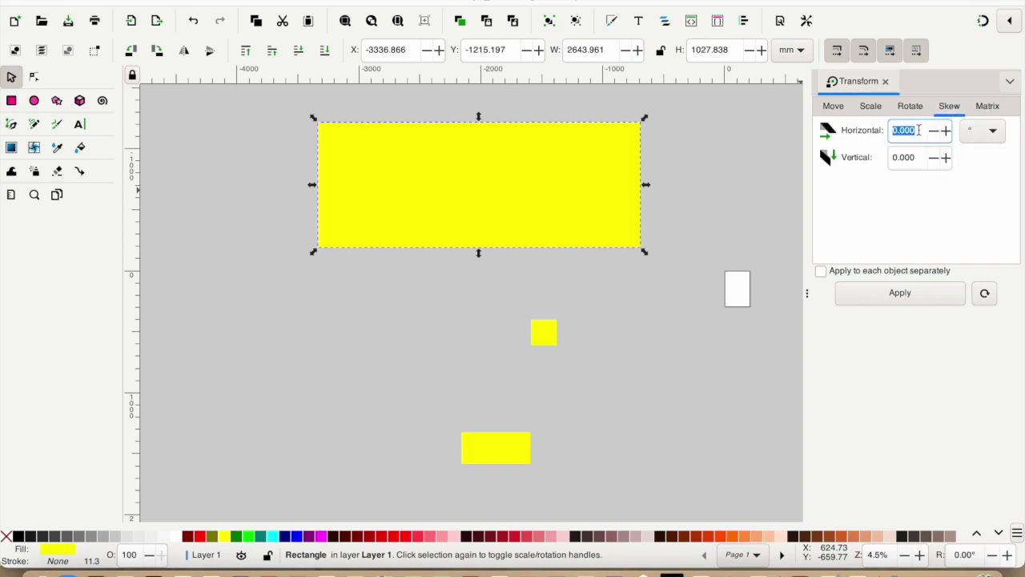
{"action": "left_click", "coordinate": [895, 130]}
{"action": "type", "text": "2"}
{"action": "left_click", "coordinate": [895, 293]}
Step: Skew the slanted yellow shape by 20° both horizontally and vertically, and bring up the Matrix transform settings
{"action": "left_click", "coordinate": [894, 157]}
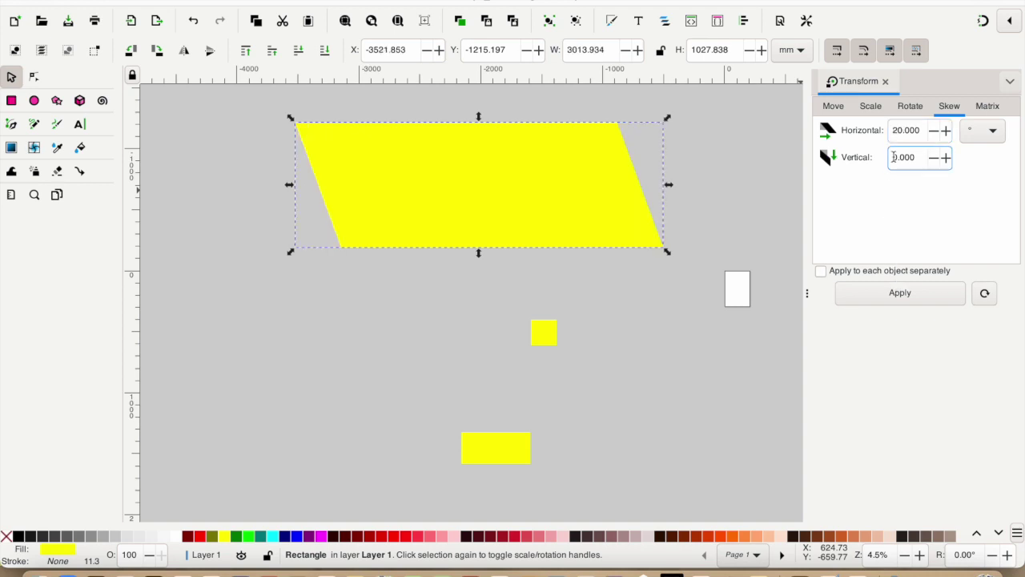
{"action": "type", "text": "2"}
{"action": "left_click", "coordinate": [898, 293]}
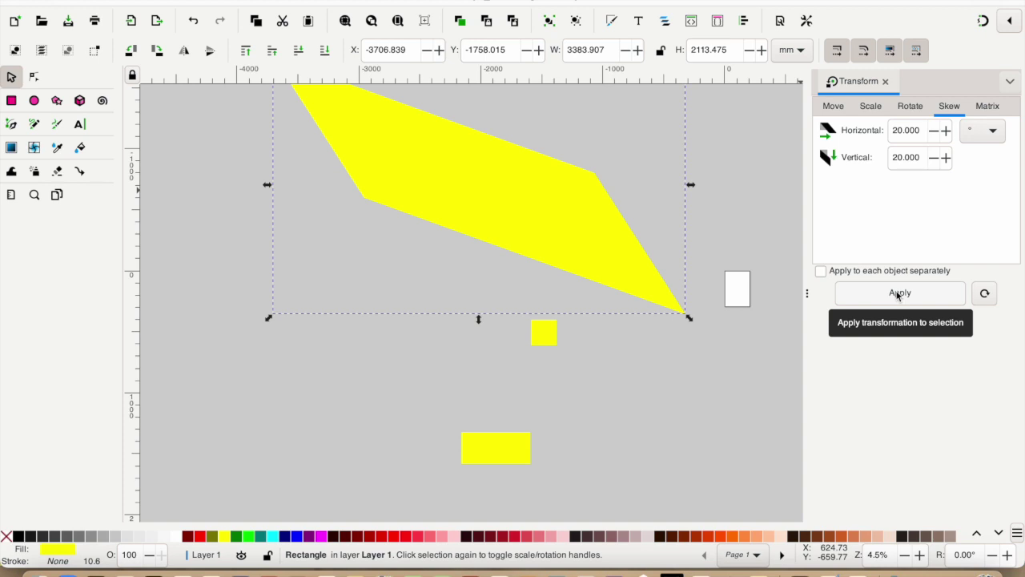
{"action": "left_click", "coordinate": [985, 107]}
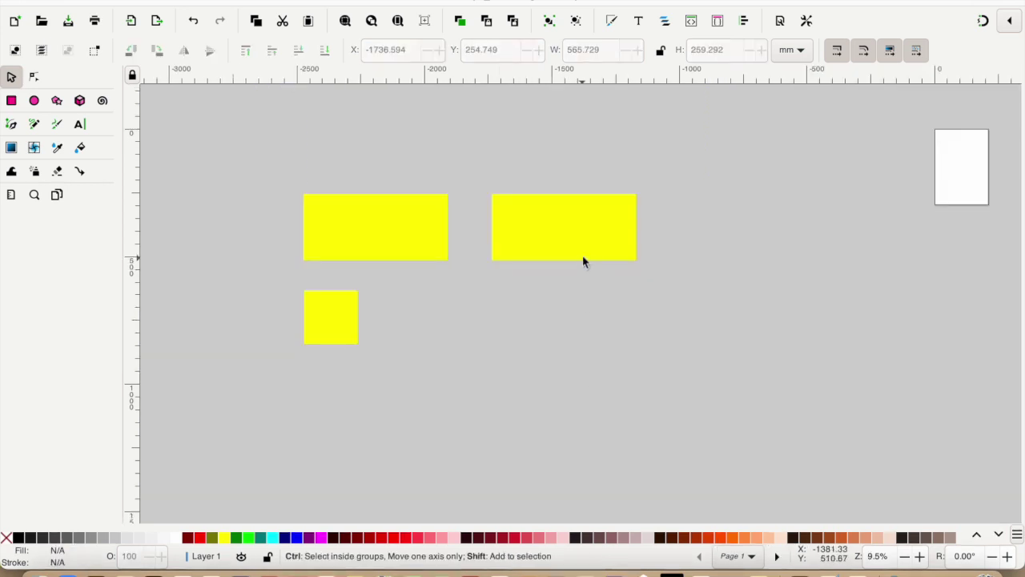
Step: Open the Fill and Stroke settings for the right yellow rectangle and keep RGB as the flat colour model
{"action": "left_click", "coordinate": [582, 257]}
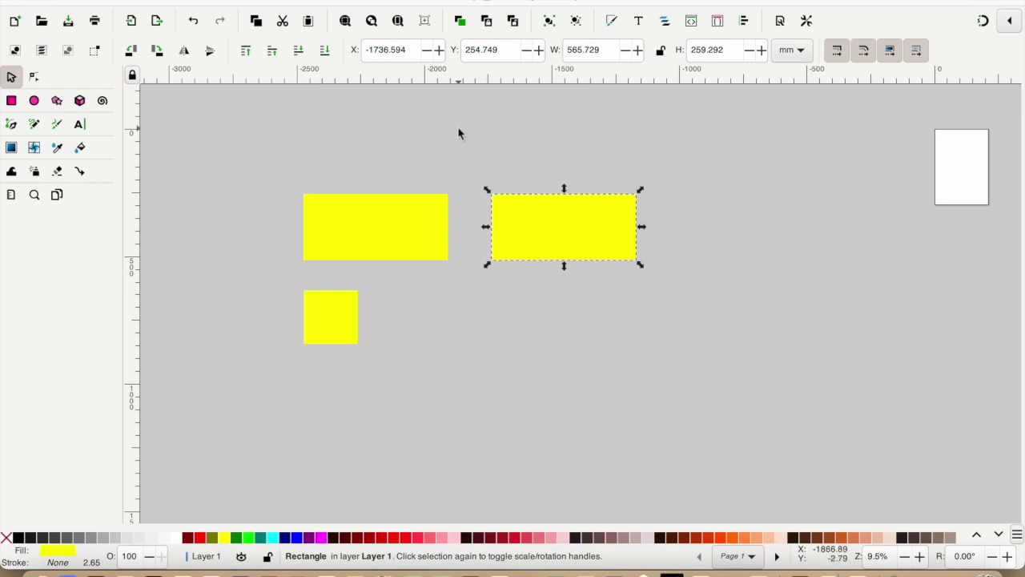
{"action": "left_click", "coordinate": [238, 1]}
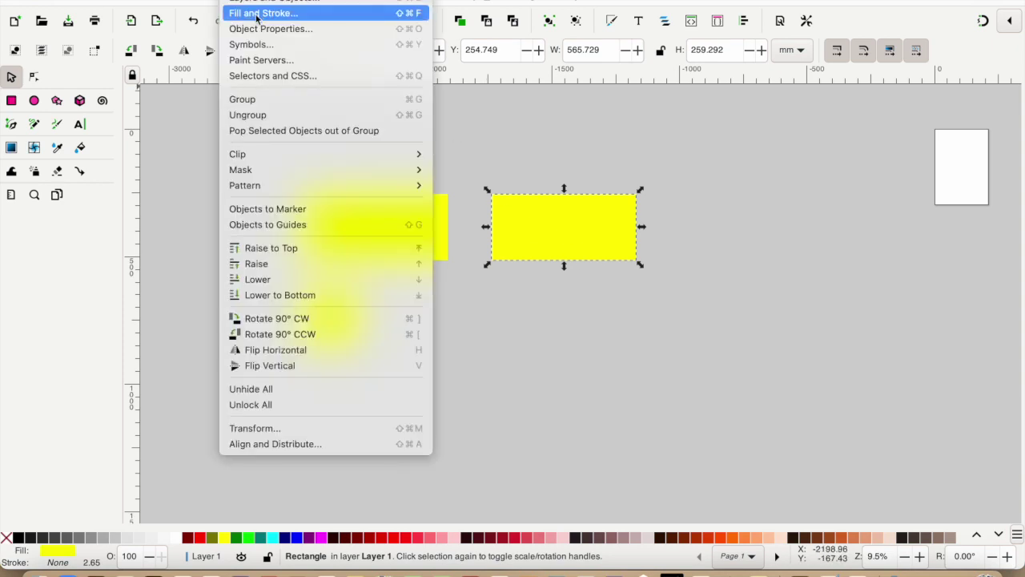
{"action": "left_click", "coordinate": [584, 101]}
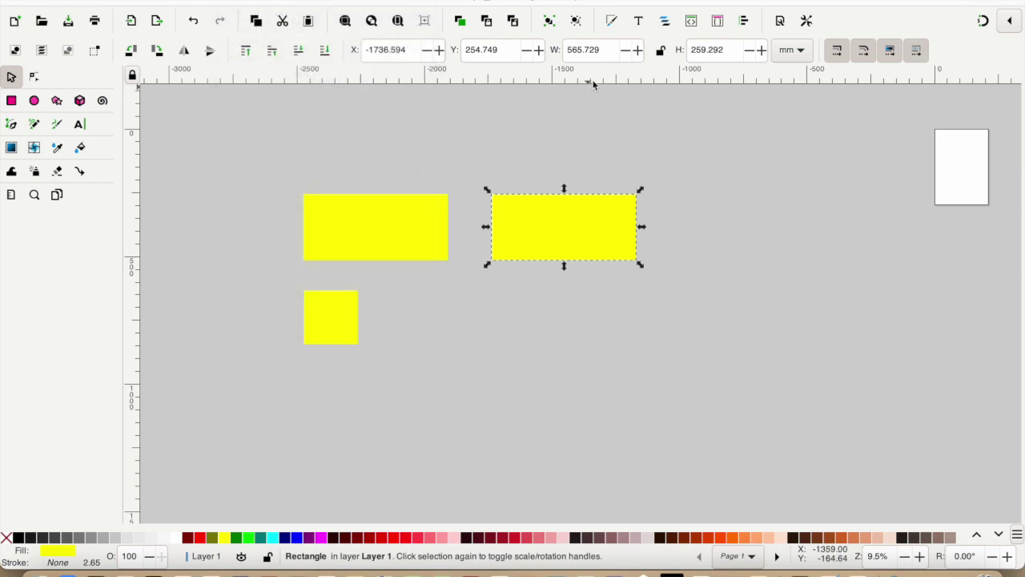
{"action": "left_click", "coordinate": [611, 22]}
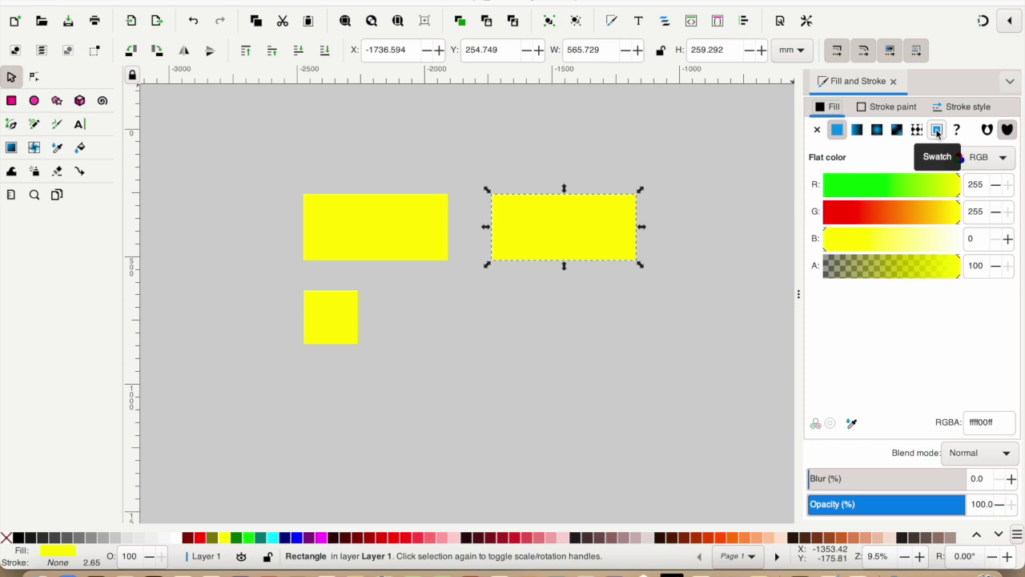
{"action": "left_click", "coordinate": [1002, 159]}
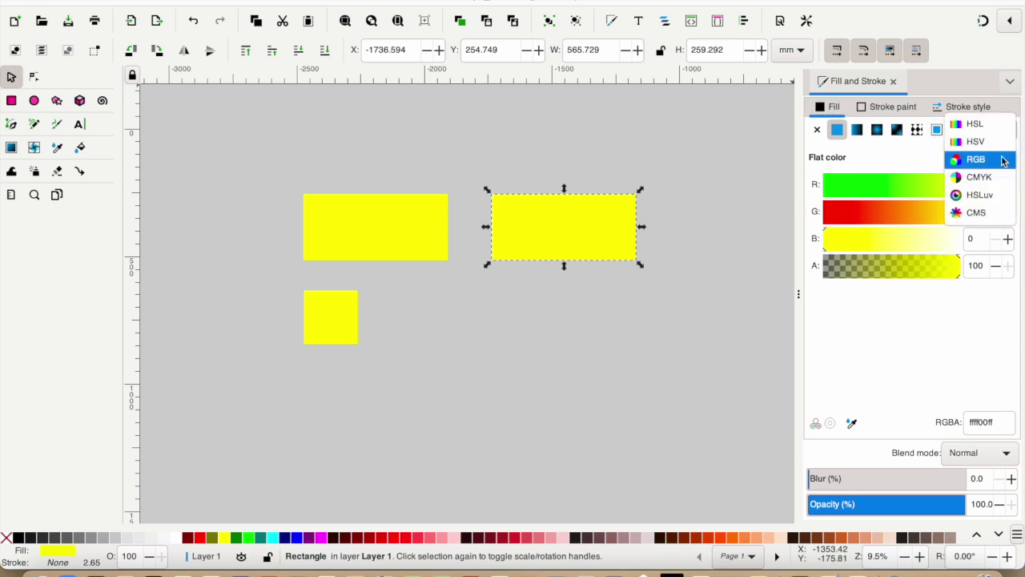
{"action": "left_click", "coordinate": [1002, 159]}
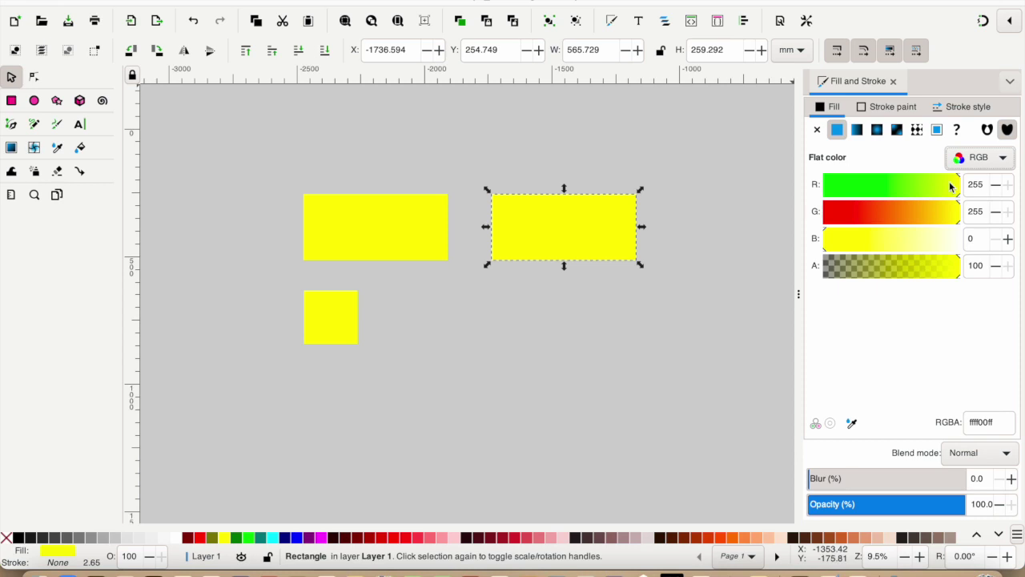
Step: Change the right rectangle's flat fill to pink with about R 231, G 126, B 145 and slightly reduced alpha, RGBA e77e91fe
{"action": "left_click_drag", "start_coordinate": [953, 183], "coordinate": [900, 239]}
{"action": "left_click_drag", "start_coordinate": [931, 208], "coordinate": [891, 210]}
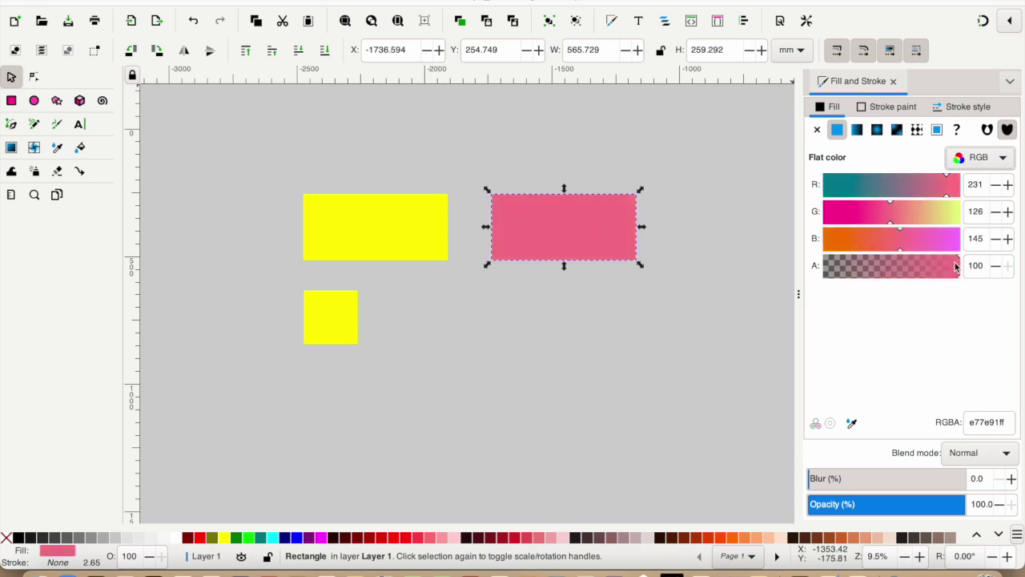
{"action": "mouse_move", "coordinate": [955, 267]}
{"action": "left_mouse_down"}
{"action": "mouse_move", "coordinate": [827, 273]}
{"action": "mouse_move", "coordinate": [962, 263]}
{"action": "left_mouse_up"}
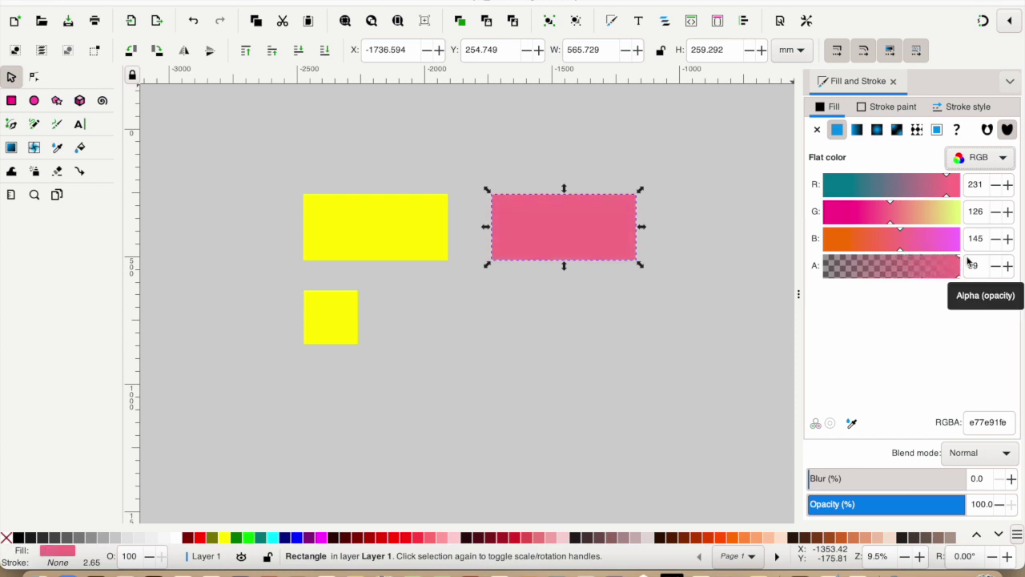
Step: Set the pink rectangle's fill alpha to 100 and try out a slight blur on it
{"action": "left_click", "coordinate": [980, 267]}
{"action": "key", "text": "BackSpace"}
{"action": "key", "text": "BackSpace"}
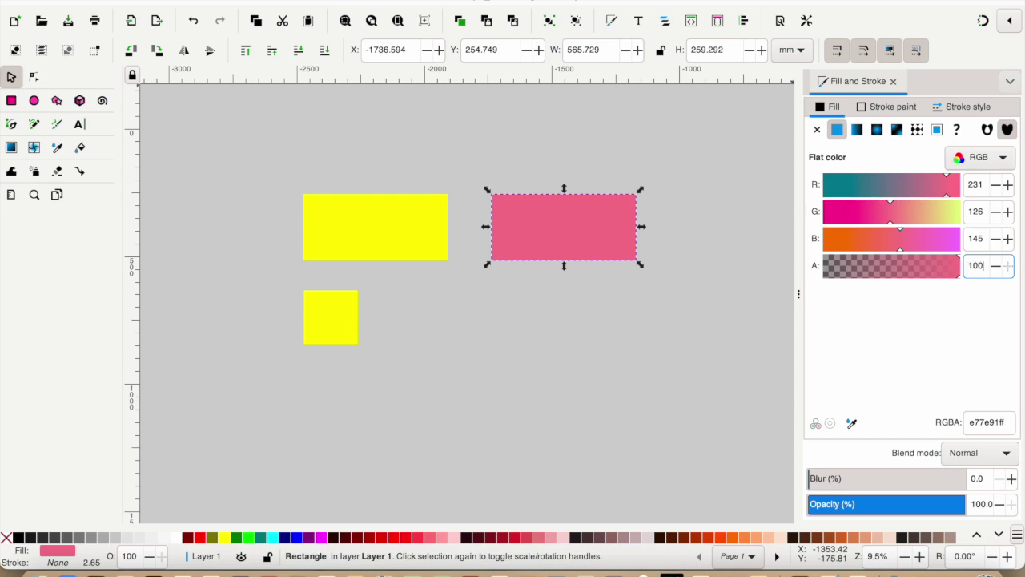
{"action": "key", "text": "Return"}
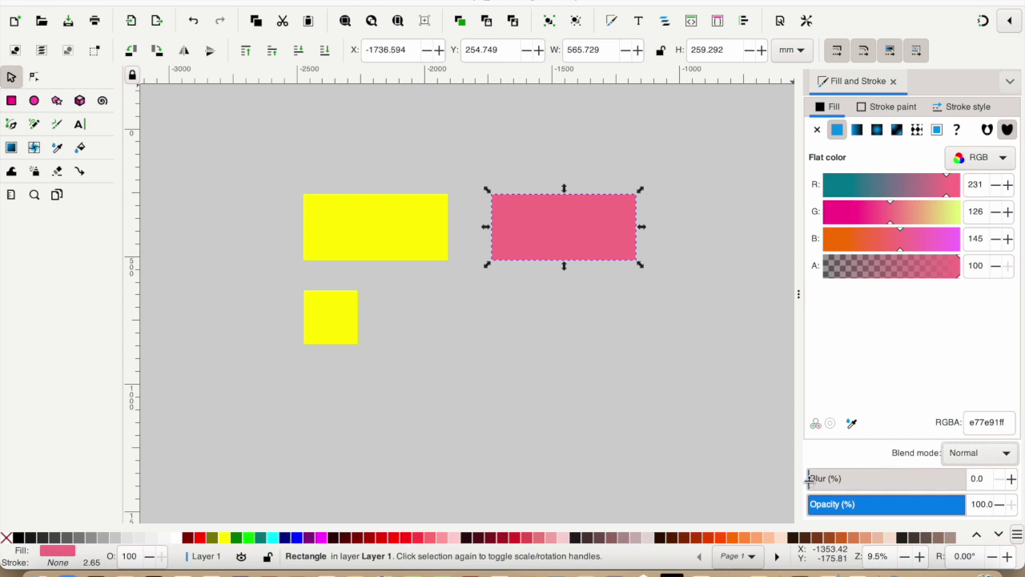
{"action": "left_click_drag", "start_coordinate": [808, 478], "coordinate": [829, 478]}
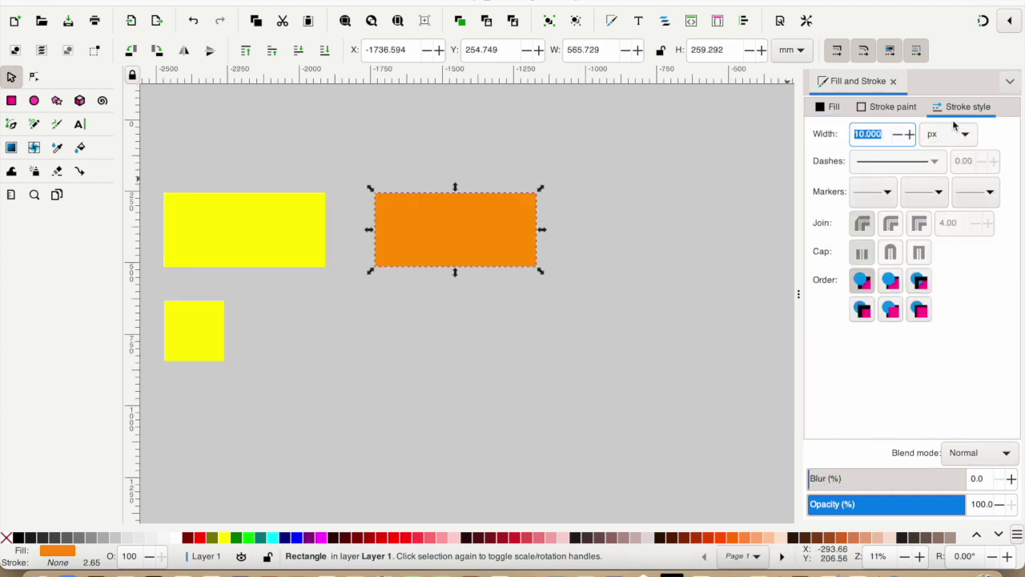
Step: Give the orange rectangle a flat black RGB stroke, RGBA 000000ff, and inspect its outline up close
{"action": "left_click", "coordinate": [890, 109]}
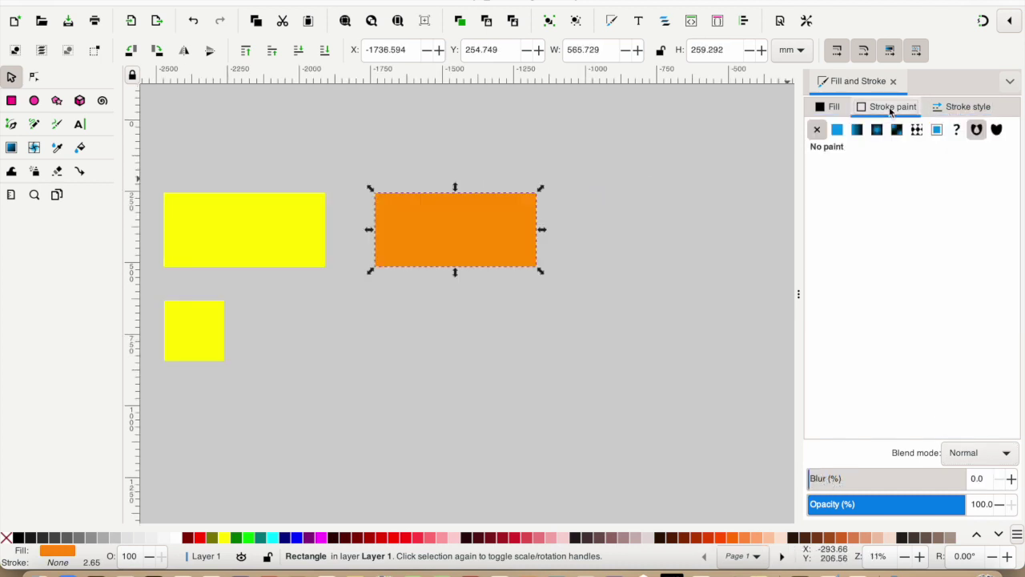
{"action": "left_click", "coordinate": [965, 107]}
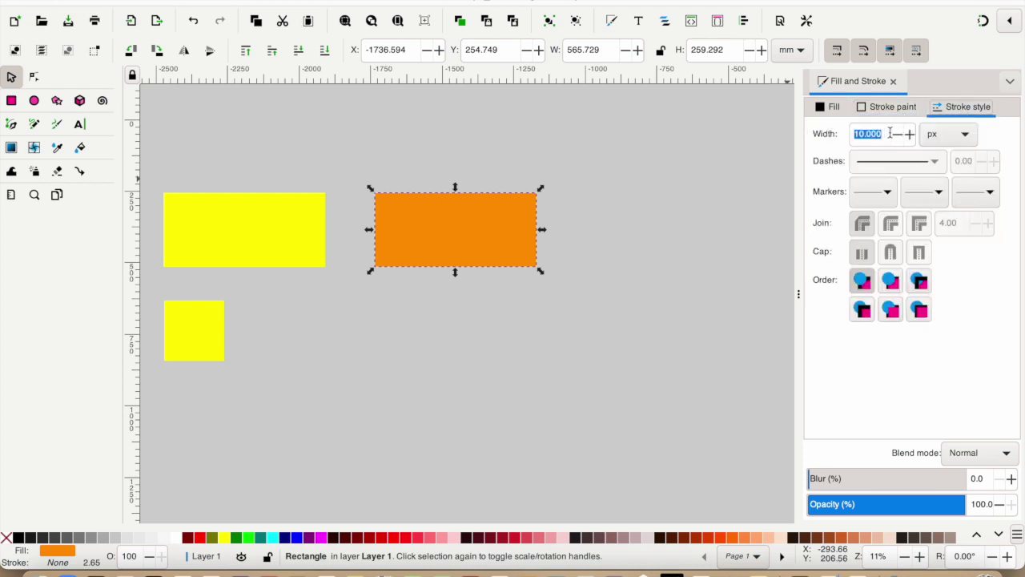
{"action": "left_click", "coordinate": [893, 108]}
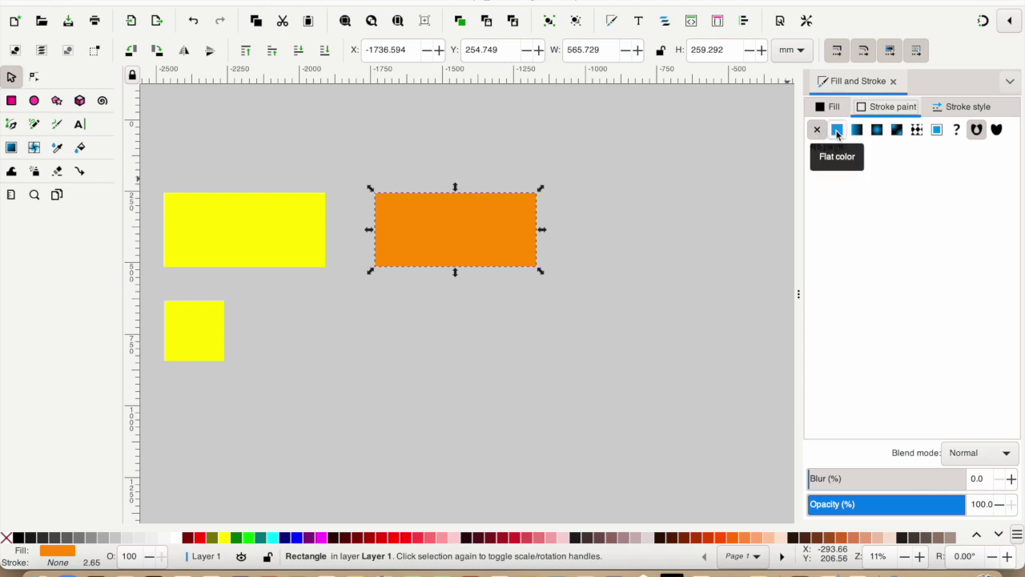
{"action": "left_click", "coordinate": [837, 129]}
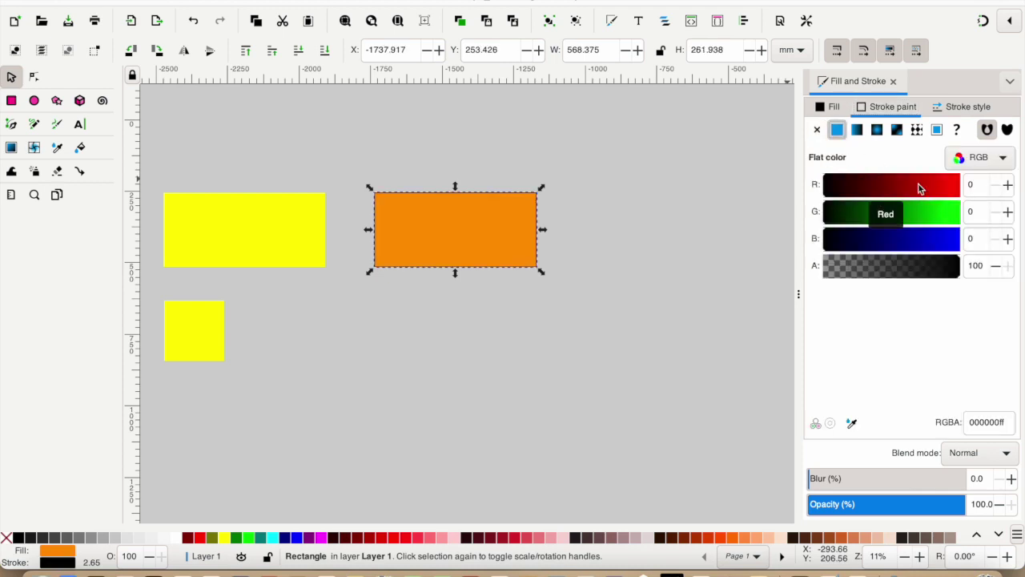
{"action": "left_click", "coordinate": [538, 250]}
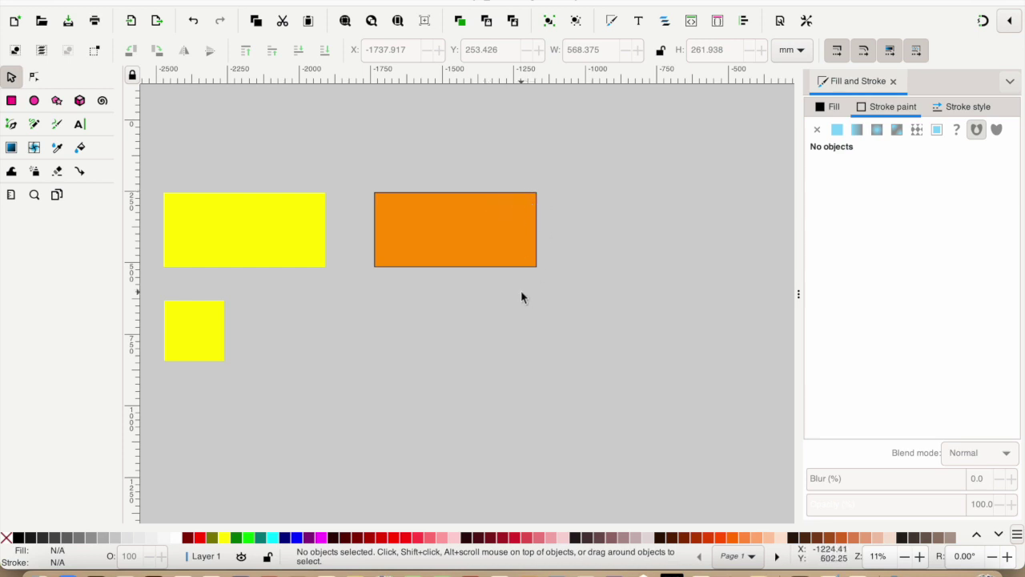
{"action": "scroll", "coordinate": [522, 292], "scroll_direction": "up", "scroll_amount": 3, "text": "ctrl"}
{"action": "scroll", "coordinate": [521, 297], "scroll_direction": "up", "scroll_amount": 2}
{"action": "scroll", "coordinate": [520, 297], "scroll_direction": "left", "scroll_amount": 1}
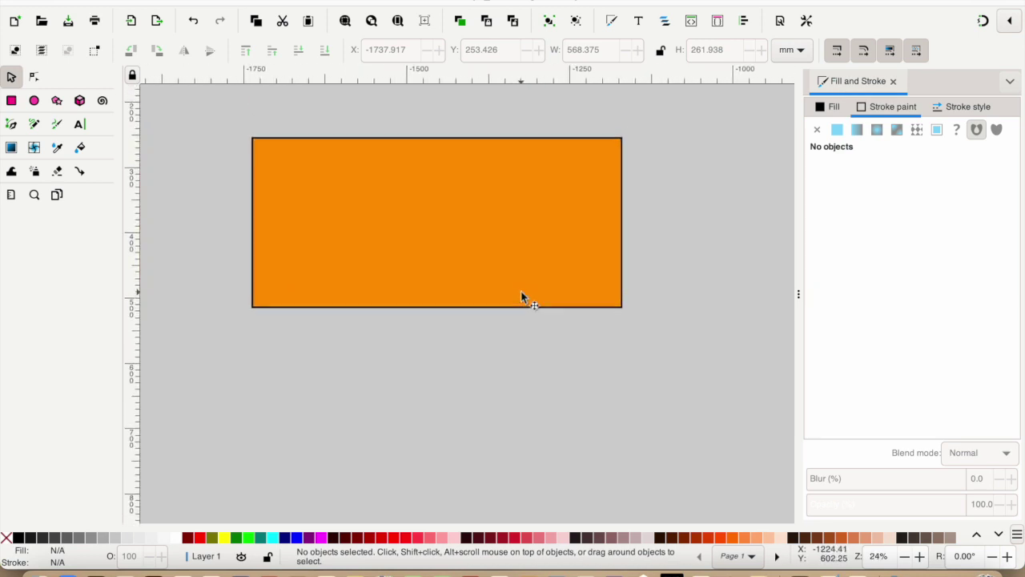
{"action": "scroll", "coordinate": [521, 297], "scroll_direction": "up", "scroll_amount": 3, "text": "ctrl"}
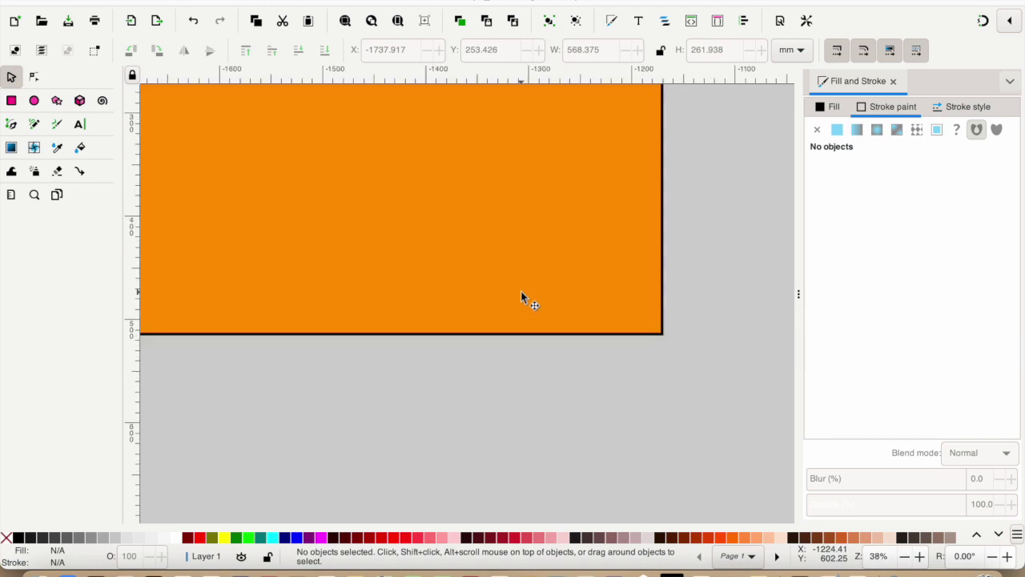
{"action": "scroll", "coordinate": [520, 298], "scroll_direction": "down", "scroll_amount": 1}
{"action": "scroll", "coordinate": [520, 297], "scroll_direction": "right", "scroll_amount": 1}
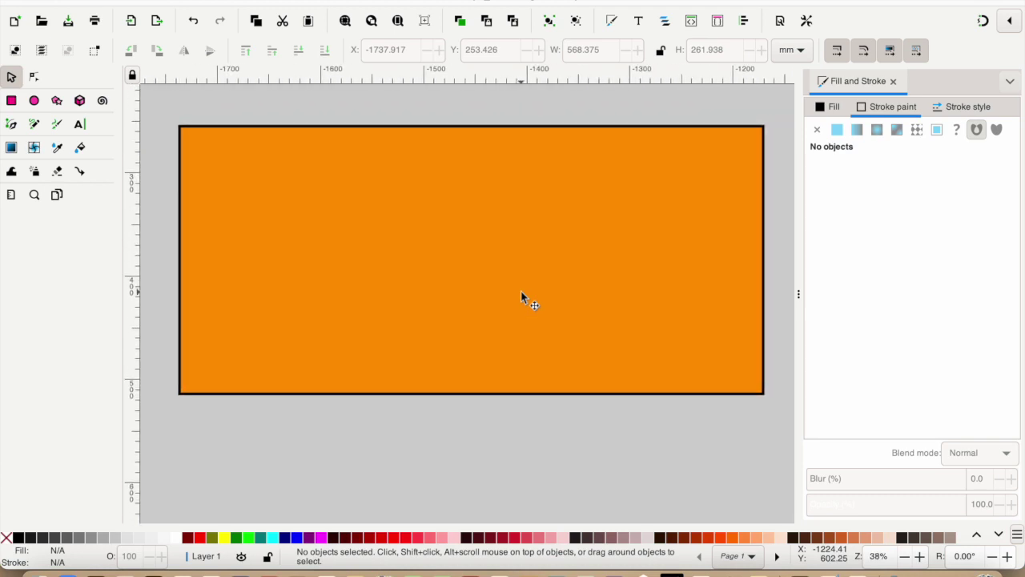
Step: Apply a long-dash style with pattern 8 1 to the orange rectangle's stroke
{"action": "left_click", "coordinate": [731, 173]}
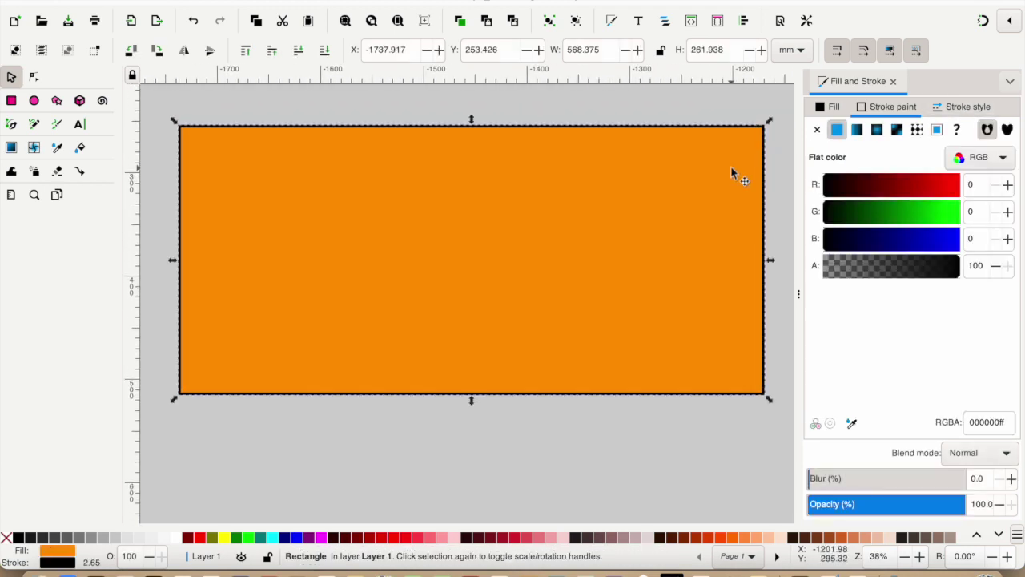
{"action": "left_click", "coordinate": [962, 112]}
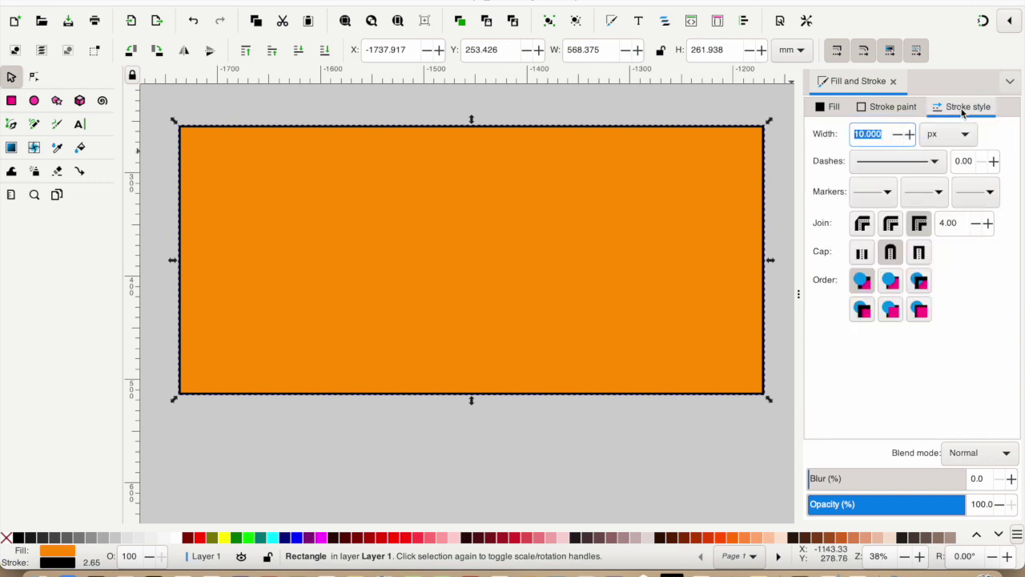
{"action": "left_click", "coordinate": [936, 164]}
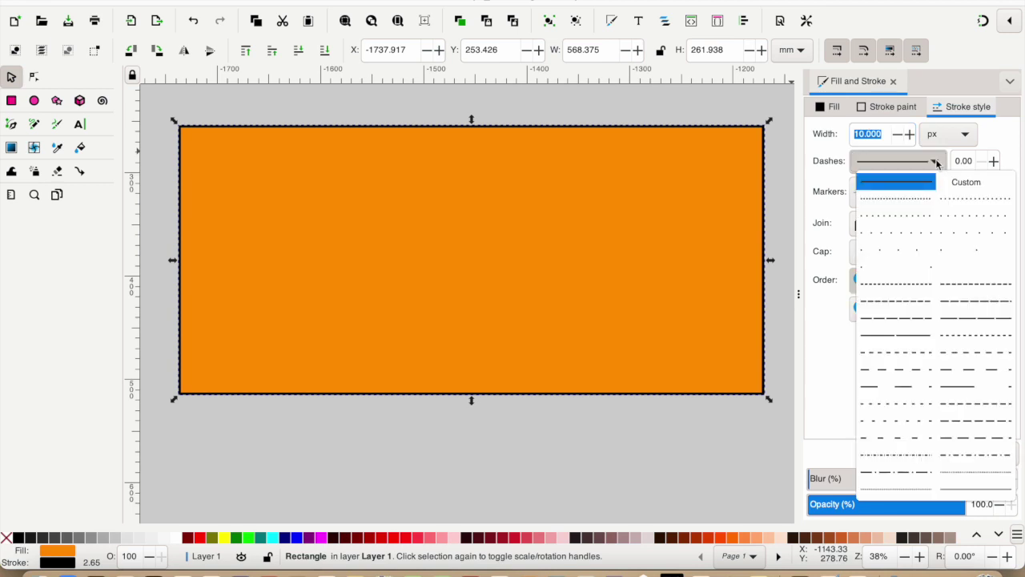
{"action": "left_click", "coordinate": [909, 201]}
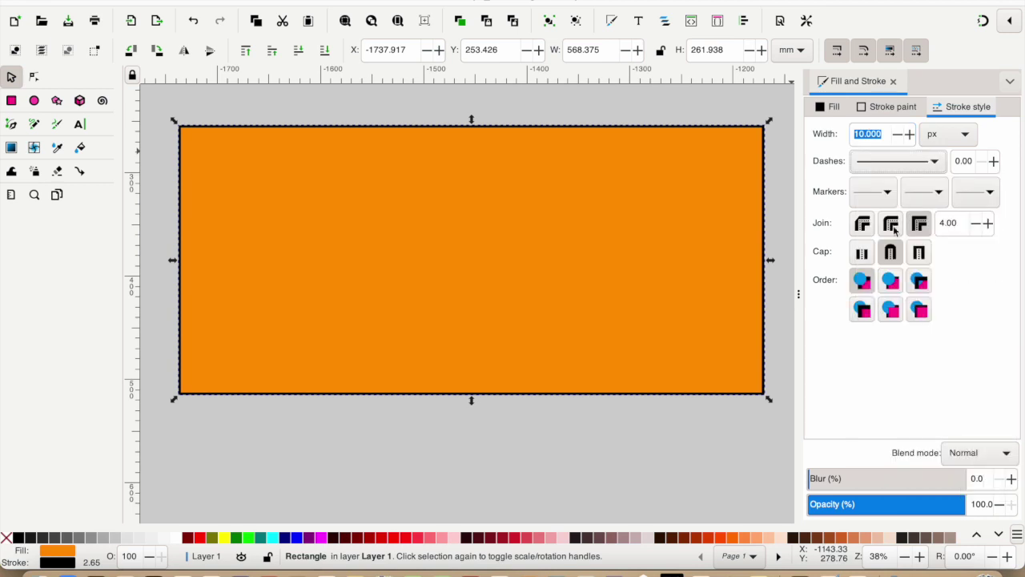
{"action": "left_click", "coordinate": [934, 164]}
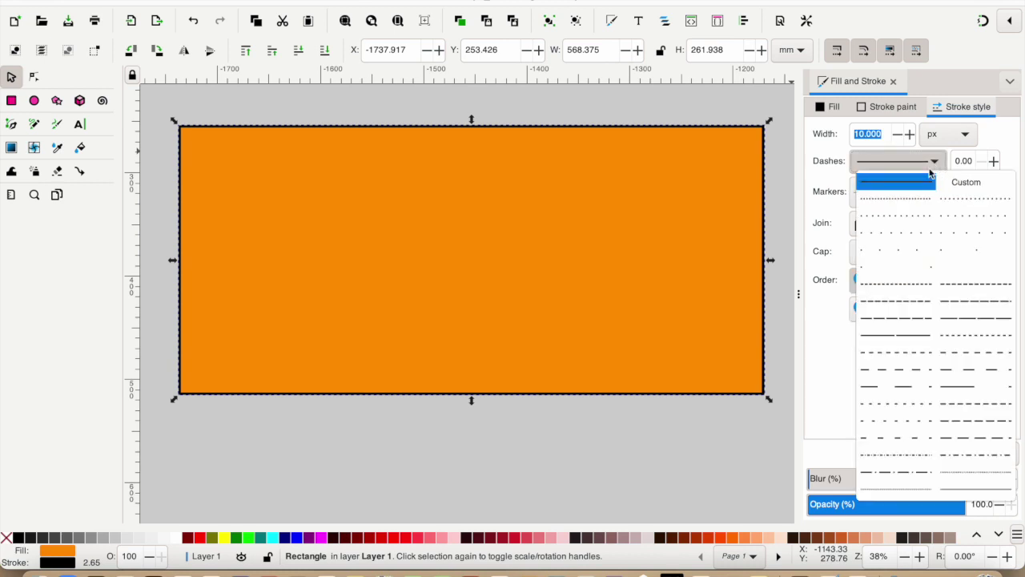
{"action": "left_click", "coordinate": [880, 318]}
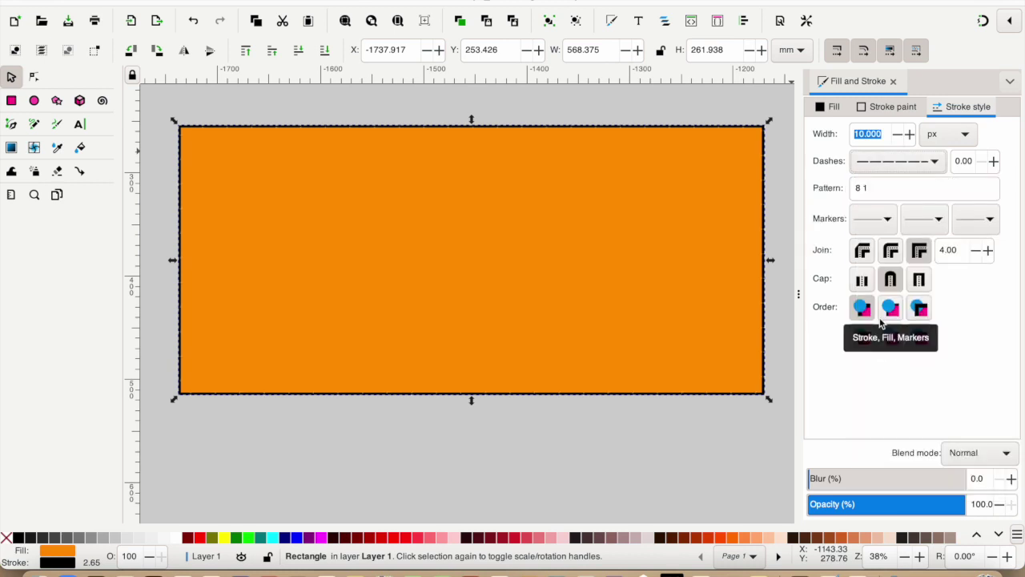
{"action": "left_click", "coordinate": [709, 409]}
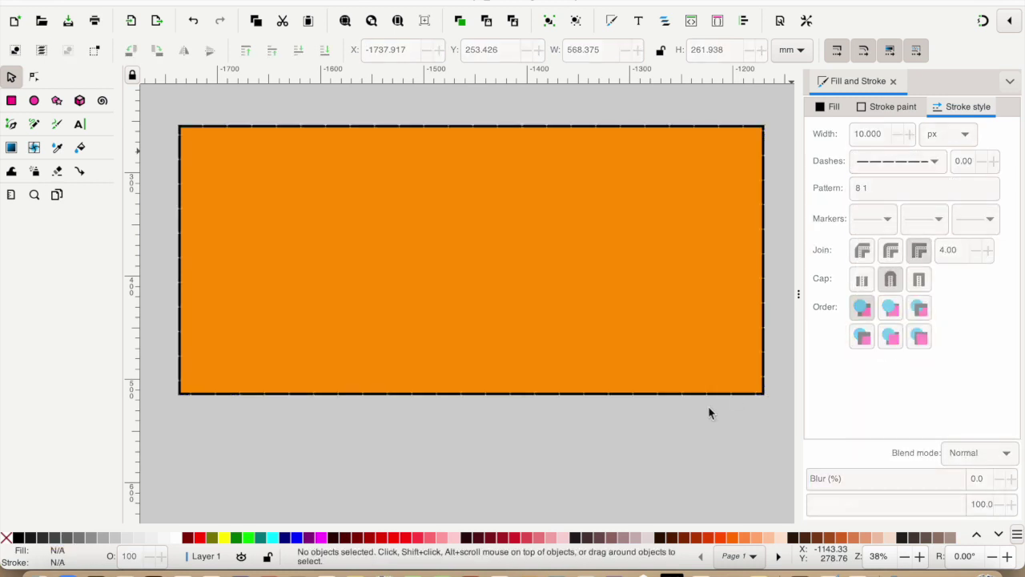
{"action": "left_click", "coordinate": [687, 125]}
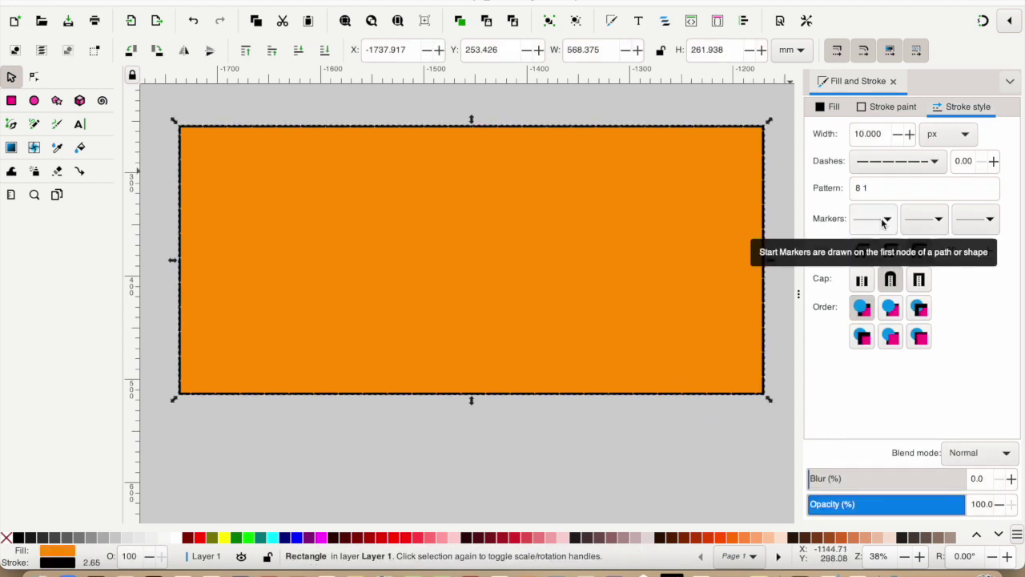
{"action": "left_click", "coordinate": [934, 163]}
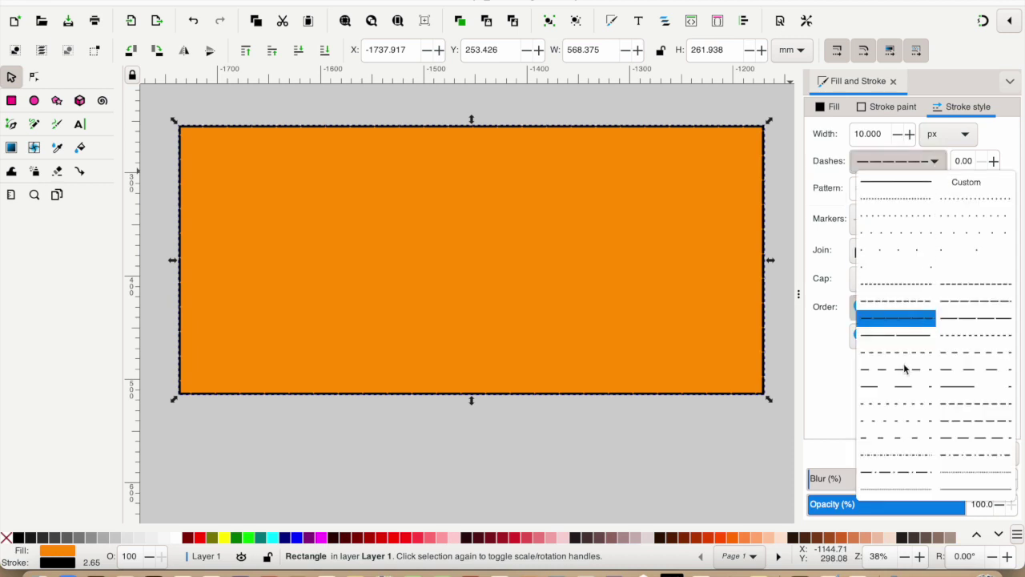
{"action": "key", "text": "Escape"}
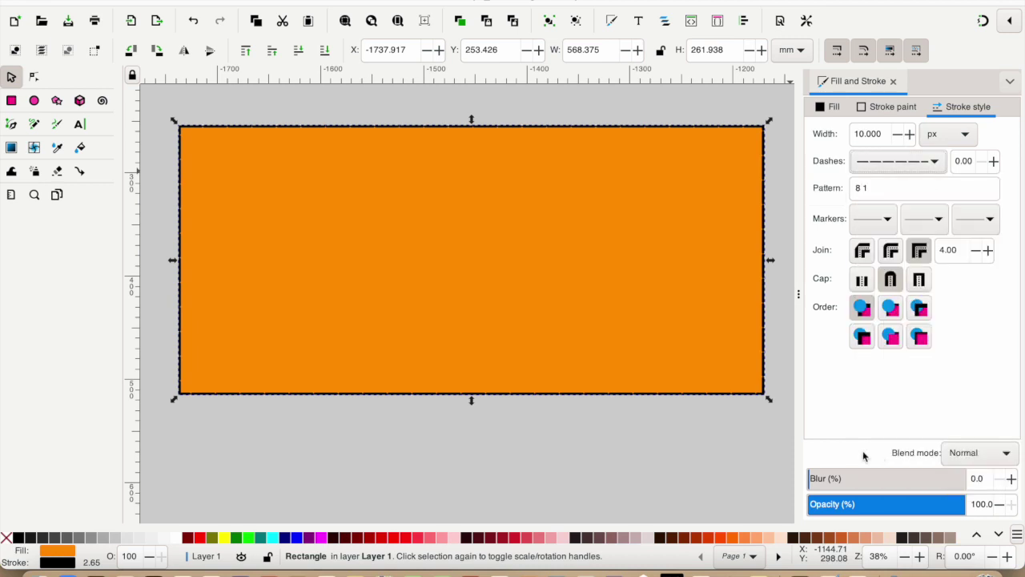
{"action": "left_click", "coordinate": [705, 428]}
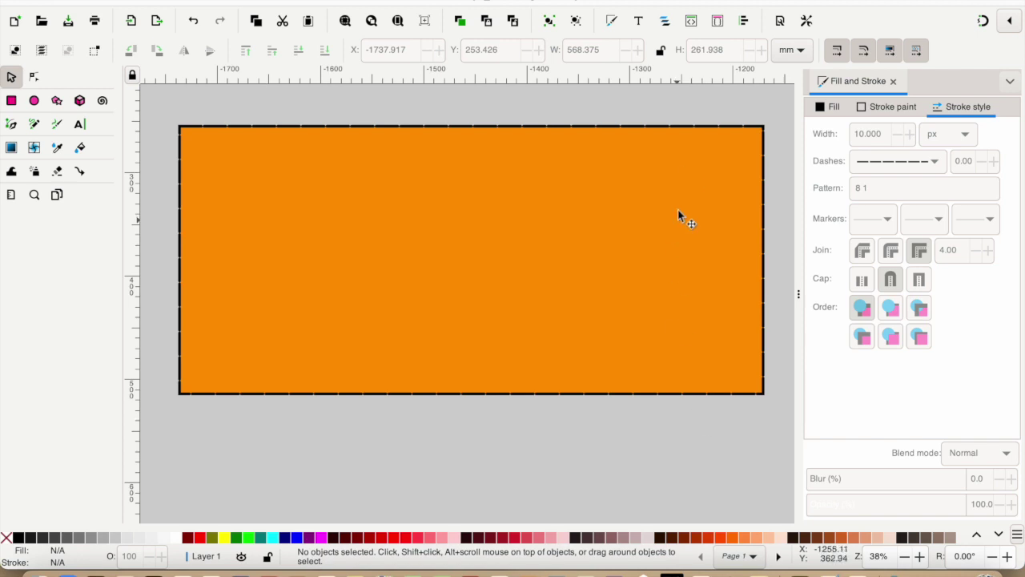
Step: Set the orange rectangle's dashed stroke to a bevel join and butt cap
{"action": "left_click", "coordinate": [689, 133]}
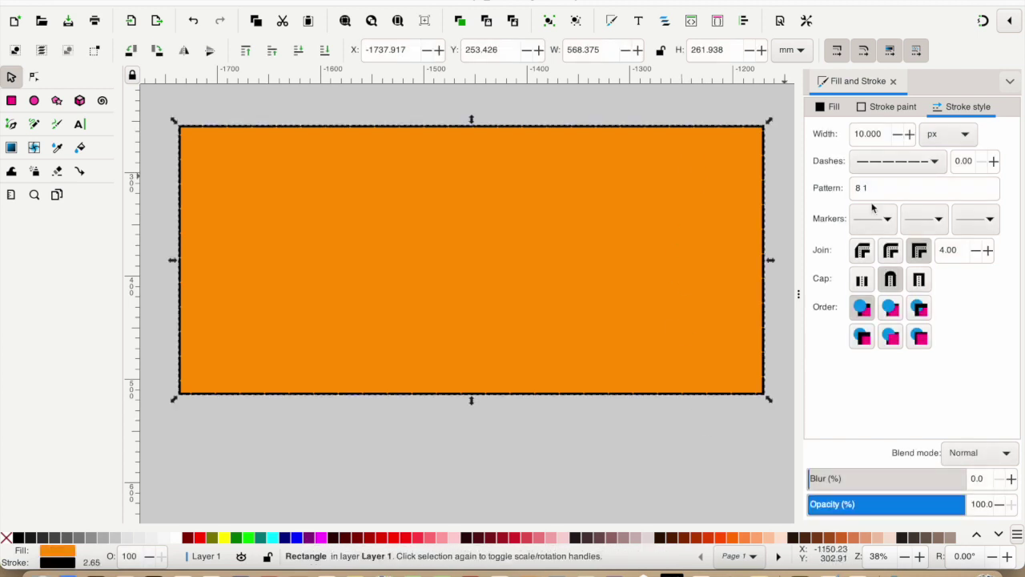
{"action": "left_click", "coordinate": [863, 252]}
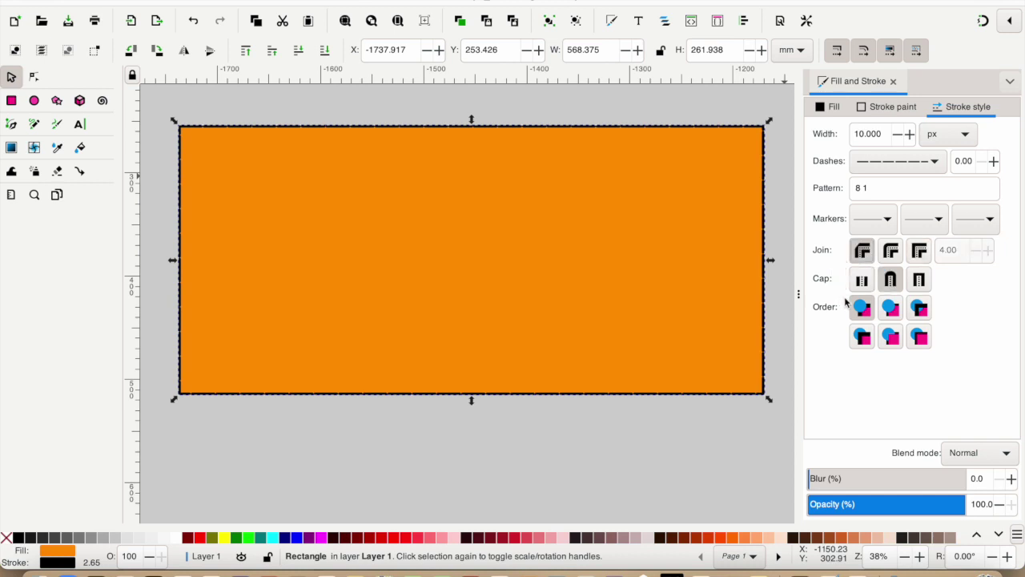
{"action": "left_click", "coordinate": [861, 281]}
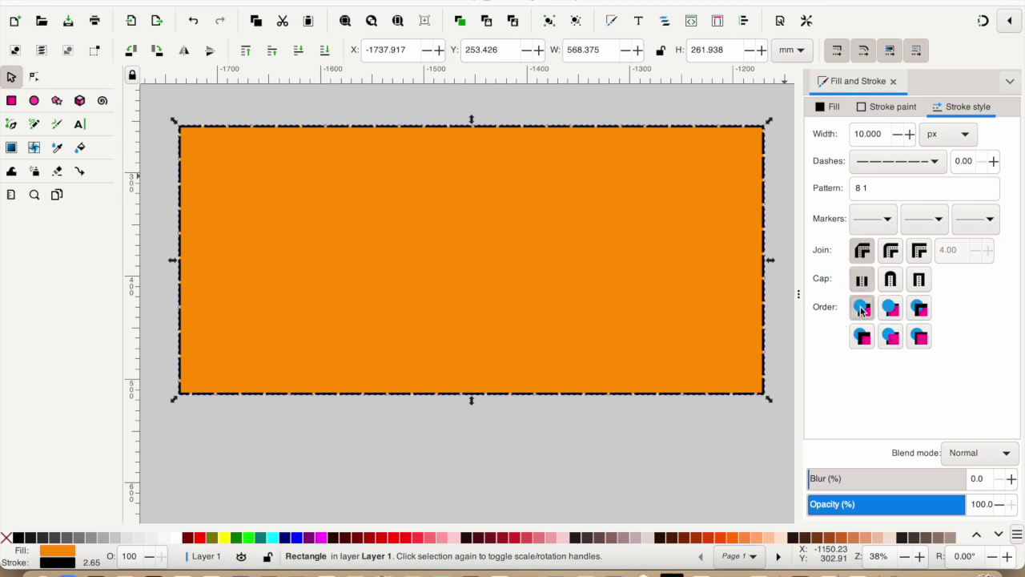
Step: Add Scissors markers at both the start and the end of the orange rectangle's stroke
{"action": "left_click", "coordinate": [887, 224]}
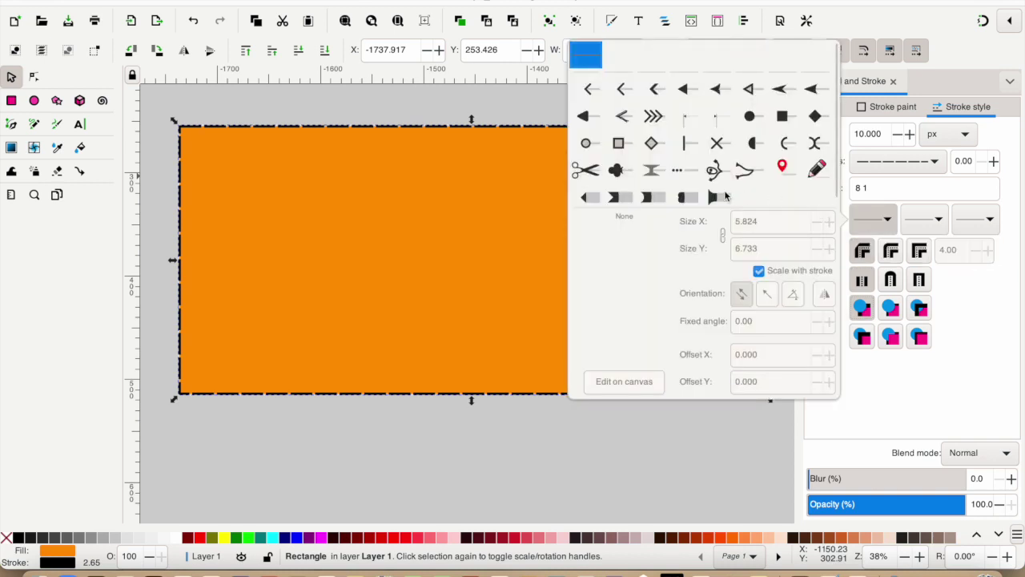
{"action": "left_click", "coordinate": [587, 170]}
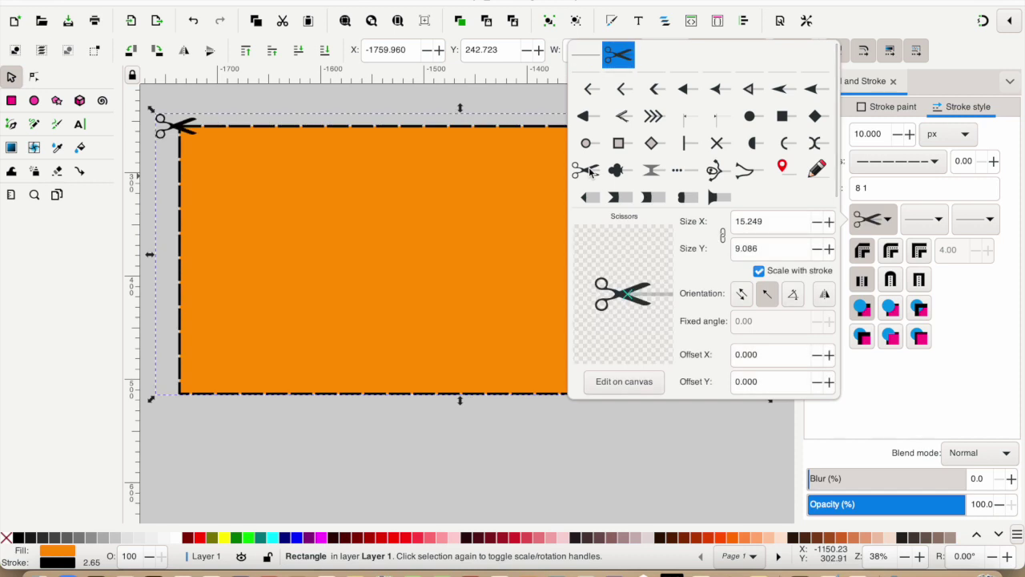
{"action": "left_click", "coordinate": [991, 222]}
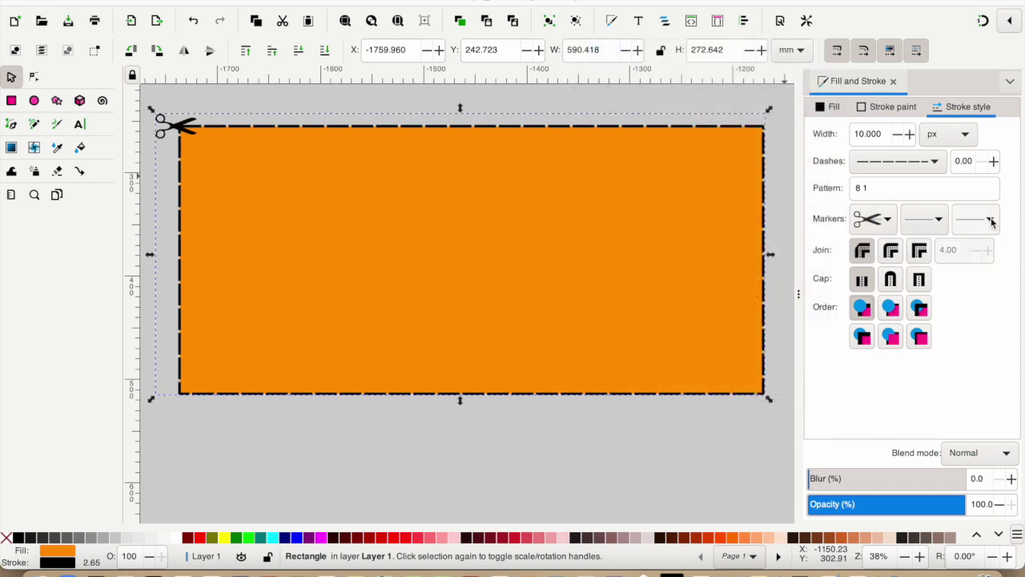
{"action": "left_click", "coordinate": [991, 222]}
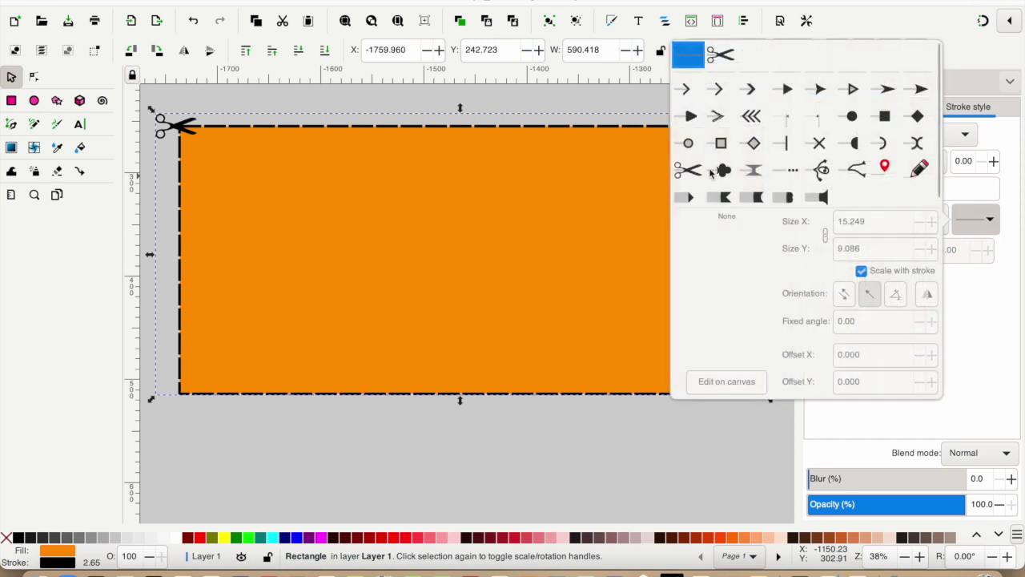
{"action": "left_click", "coordinate": [685, 171]}
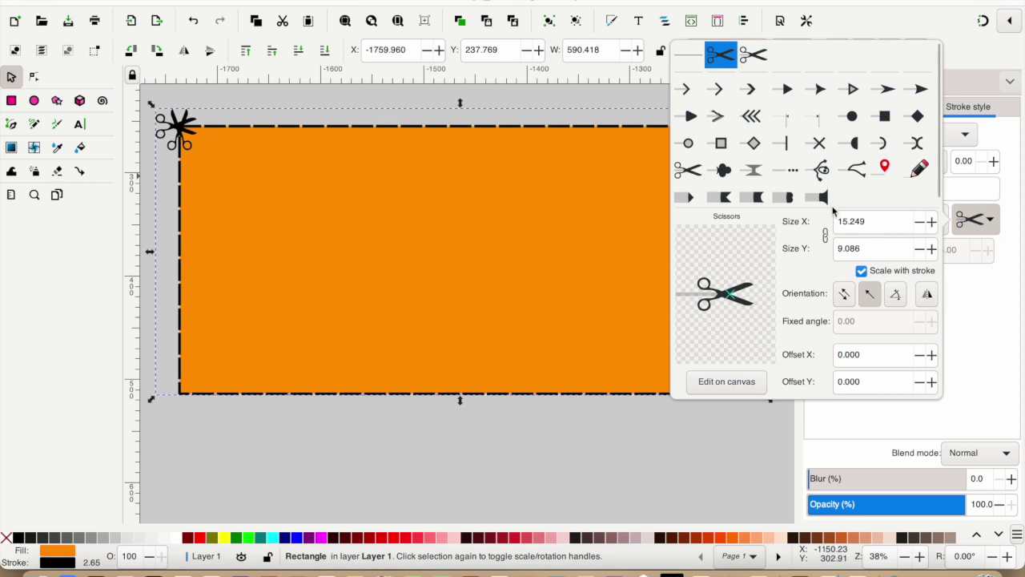
{"action": "left_click", "coordinate": [994, 223]}
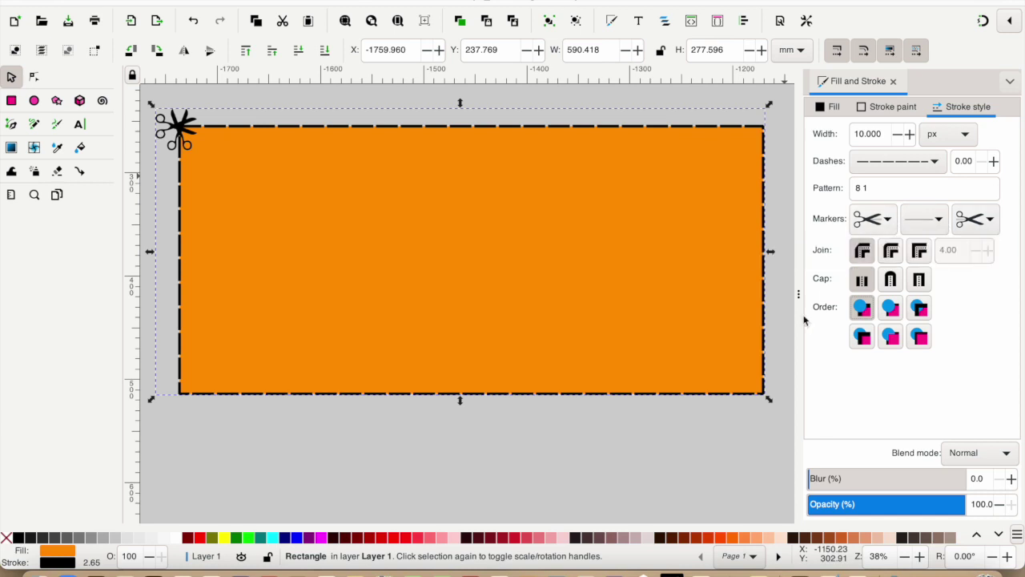
Step: Change the orange rectangle's stroke colour to magenta with about R 223, G 67, B 246, RGBA df43f6ff
{"action": "left_click", "coordinate": [893, 108]}
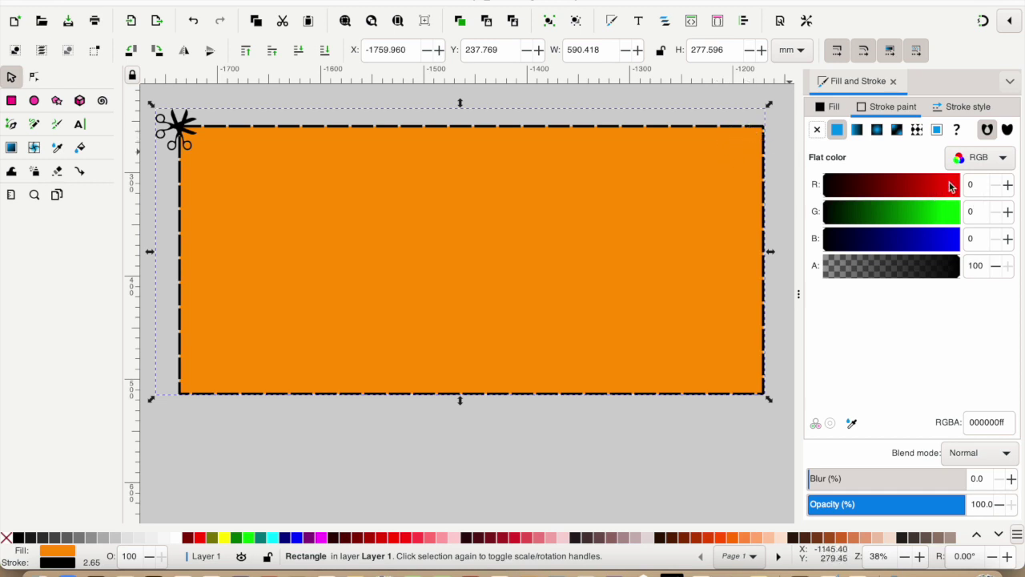
{"action": "left_click_drag", "start_coordinate": [849, 187], "coordinate": [943, 185]}
{"action": "mouse_move", "coordinate": [870, 211]}
{"action": "left_mouse_down"}
{"action": "mouse_move", "coordinate": [938, 214]}
{"action": "mouse_move", "coordinate": [838, 221]}
{"action": "mouse_move", "coordinate": [899, 217]}
{"action": "mouse_move", "coordinate": [859, 215]}
{"action": "mouse_move", "coordinate": [955, 244]}
{"action": "left_mouse_up"}
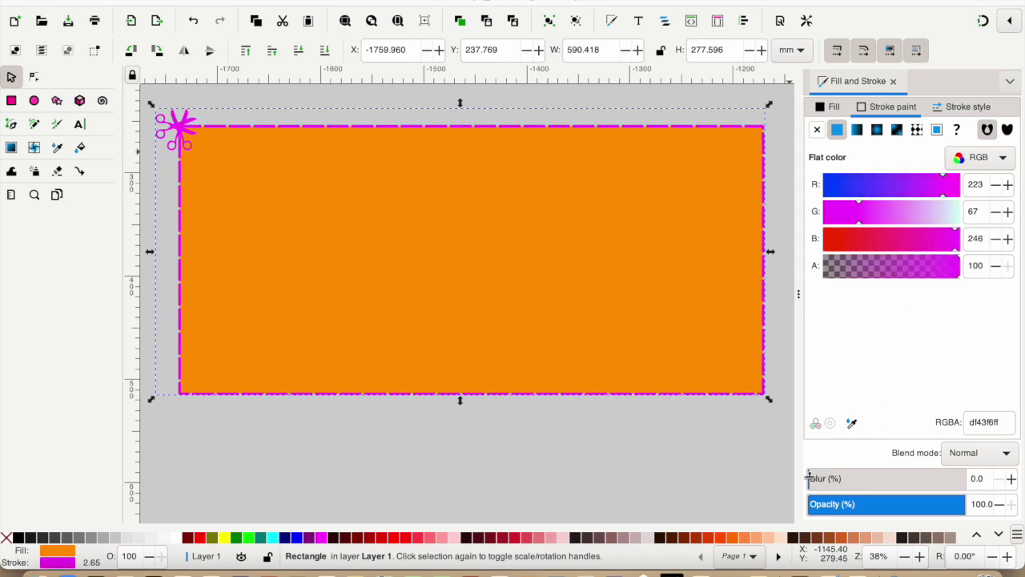
{"action": "mouse_move", "coordinate": [809, 477]}
{"action": "left_mouse_down"}
{"action": "mouse_move", "coordinate": [848, 478]}
{"action": "mouse_move", "coordinate": [808, 477]}
{"action": "left_mouse_up"}
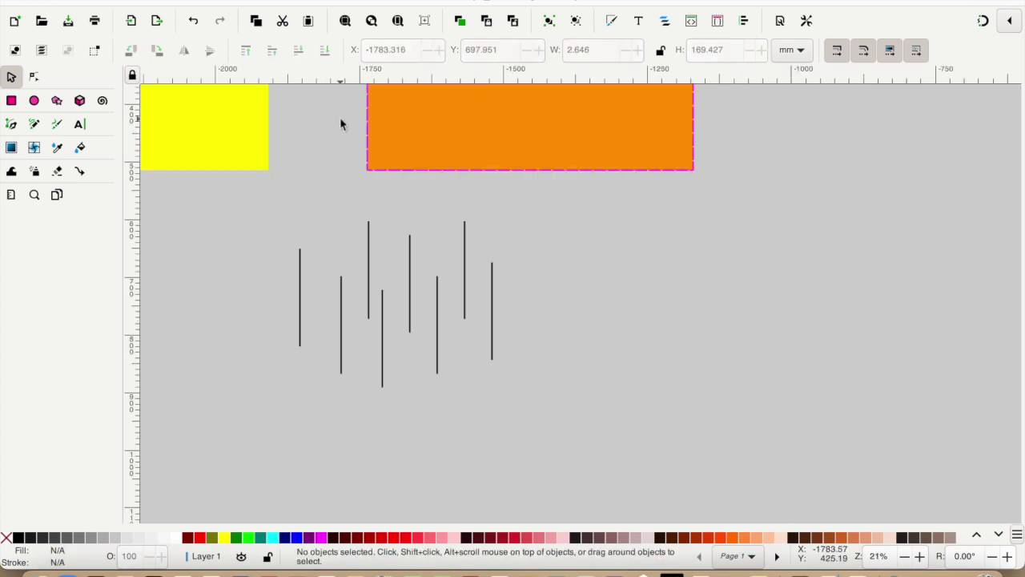
Step: Open the Align and Distribute settings and review the Relative to reference options, keeping Last selected
{"action": "left_click", "coordinate": [239, 1]}
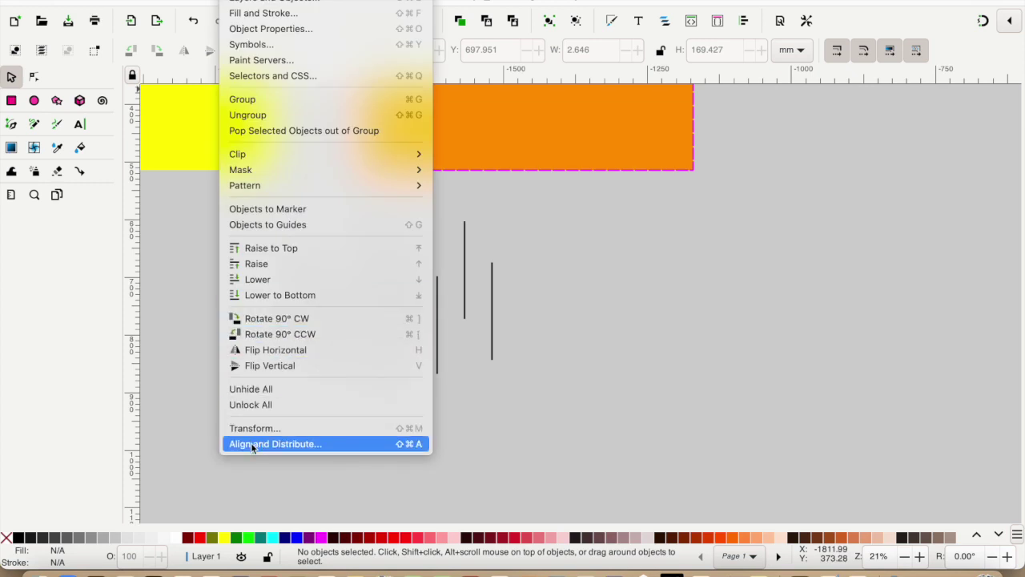
{"action": "left_click", "coordinate": [613, 253]}
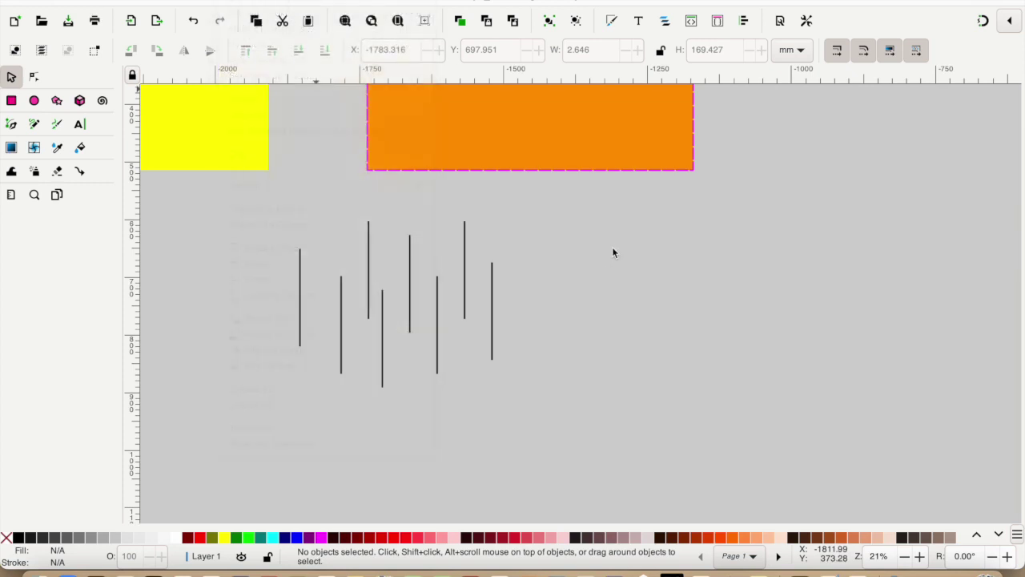
{"action": "left_click", "coordinate": [745, 23]}
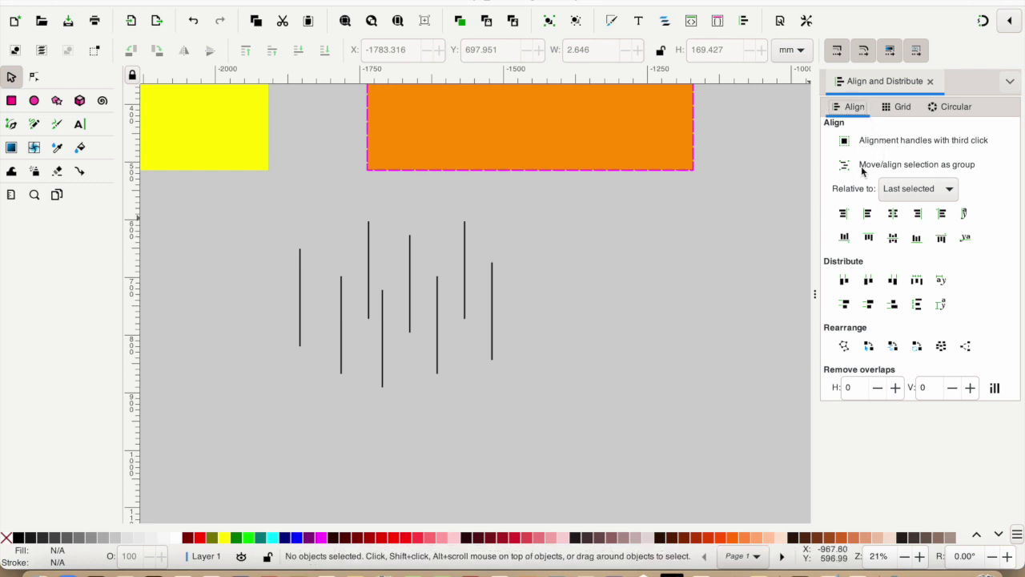
{"action": "left_click", "coordinate": [950, 191]}
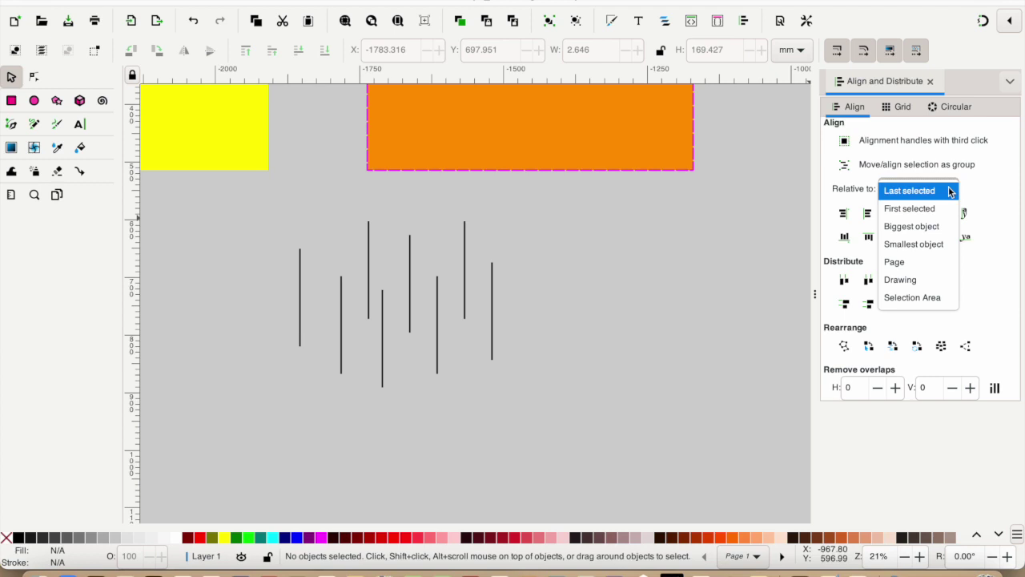
{"action": "left_click", "coordinate": [950, 191]}
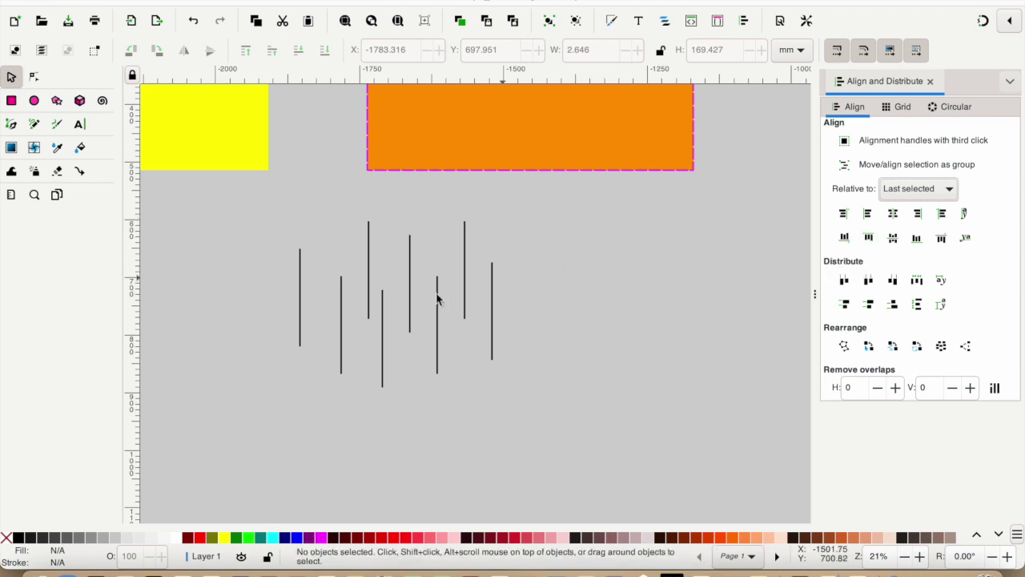
Step: Align the top edges of the three vertical lines nearest the left end to the last selected line, and undo the alignment
{"action": "left_click", "coordinate": [369, 311]}
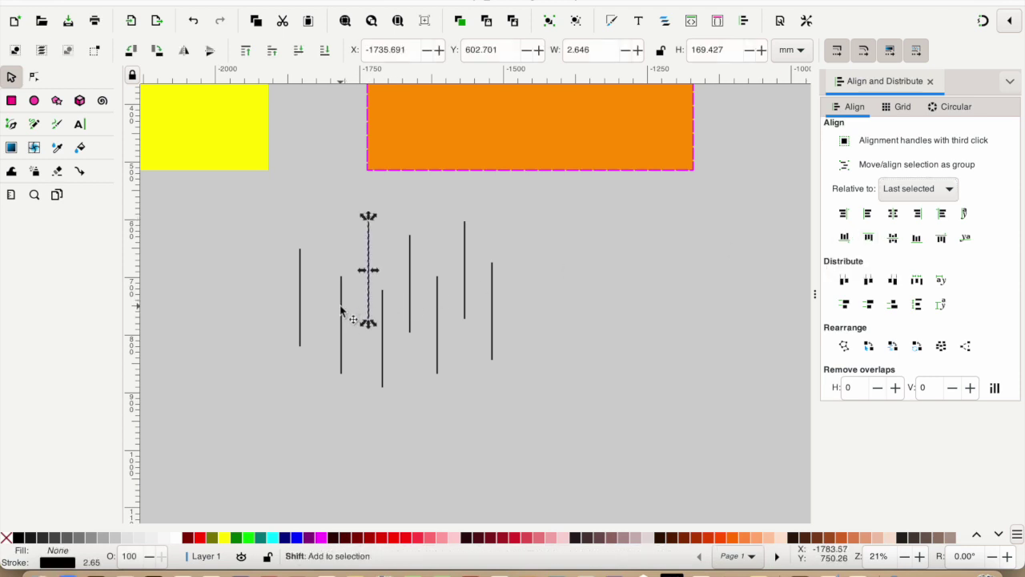
{"action": "left_click", "coordinate": [341, 309], "text": "shift"}
{"action": "left_click", "coordinate": [300, 279], "text": "shift"}
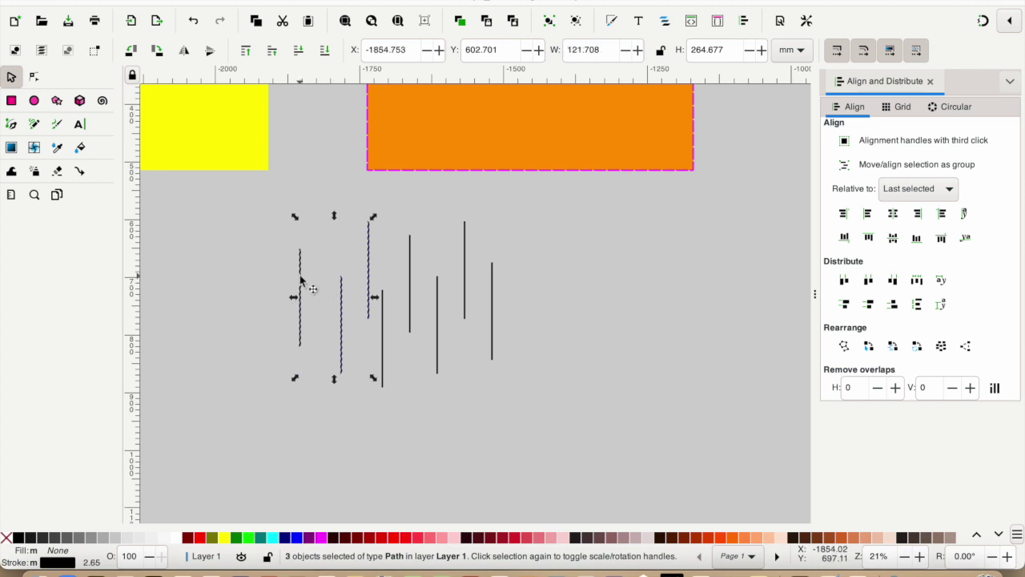
{"action": "left_click", "coordinate": [875, 239]}
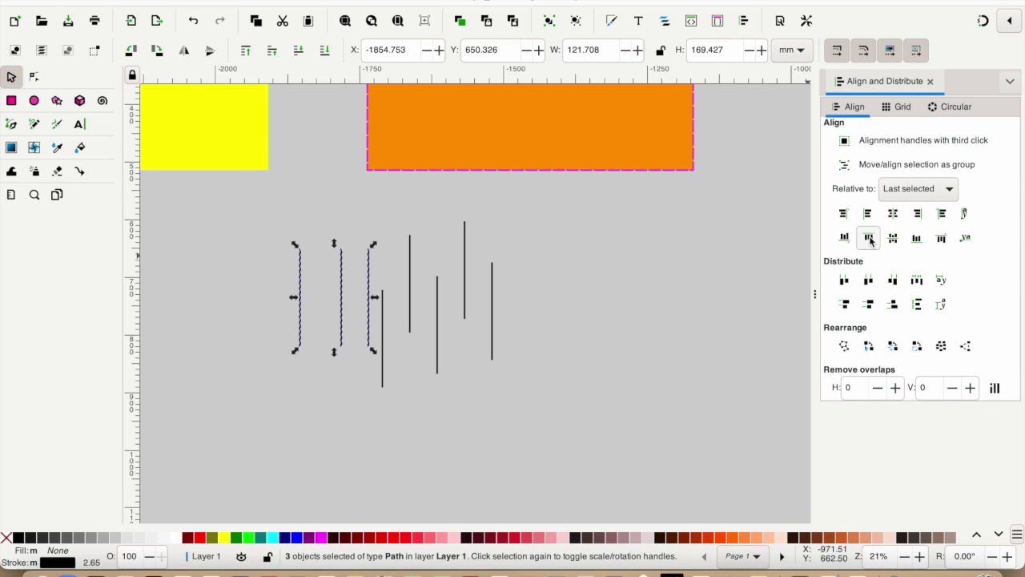
{"action": "left_click", "coordinate": [492, 400]}
{"action": "key", "text": "ctrl+z"}
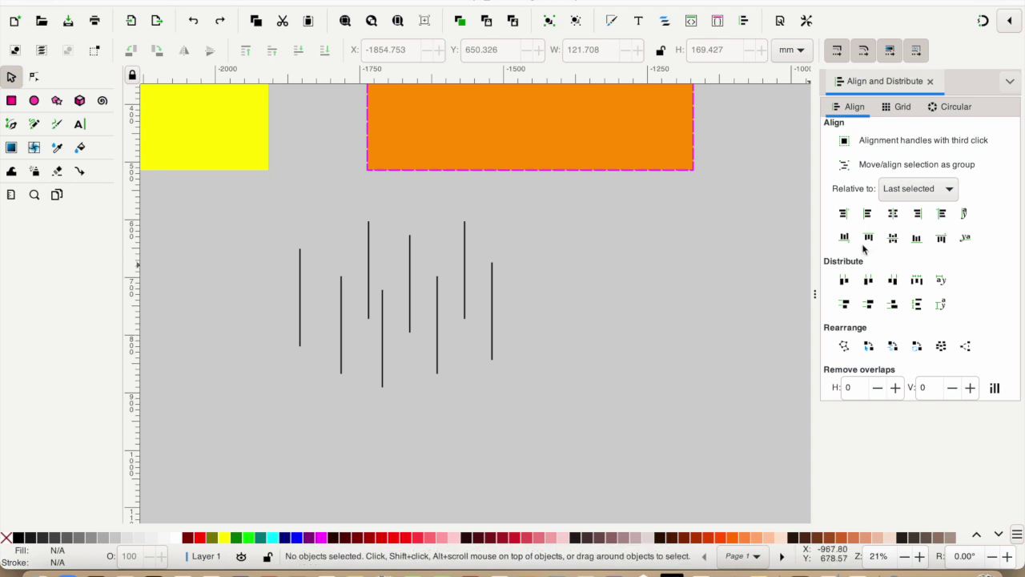
Step: Centre all eight vertical lines on a common horizontal axis, using the leftmost line as the last-selected reference
{"action": "left_click", "coordinate": [369, 286]}
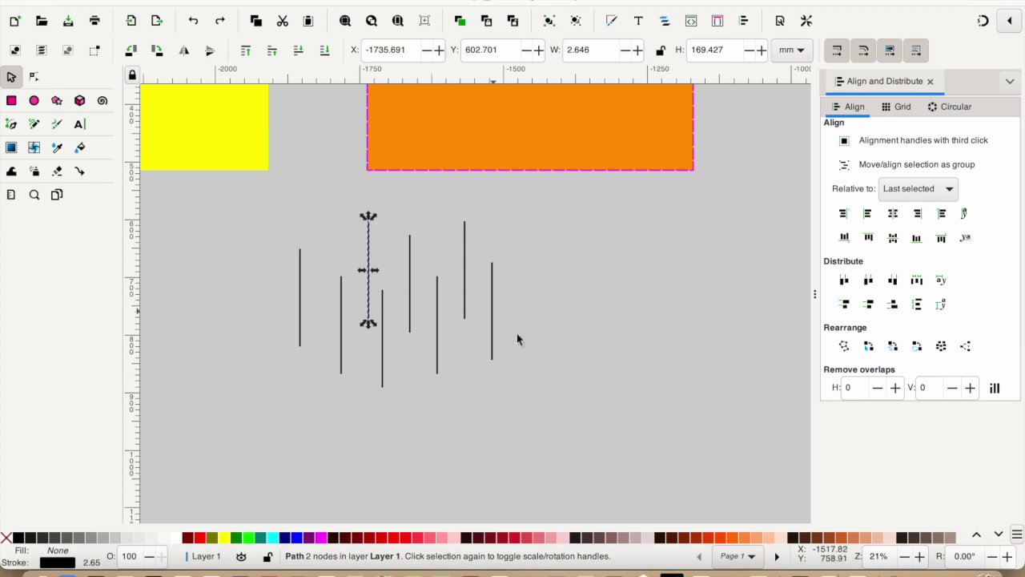
{"action": "left_click", "coordinate": [535, 372]}
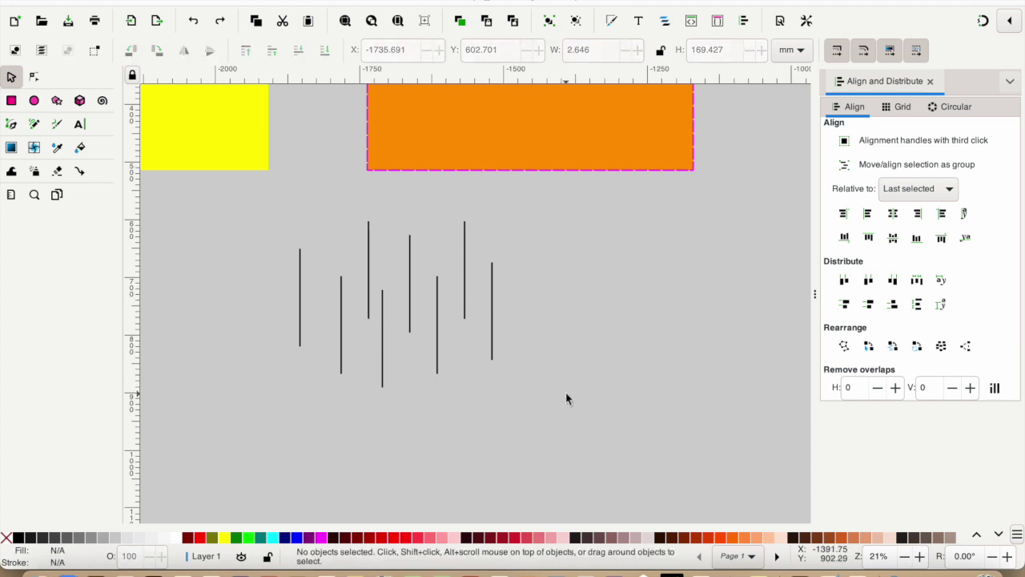
{"action": "left_click_drag", "start_coordinate": [548, 416], "coordinate": [332, 208]}
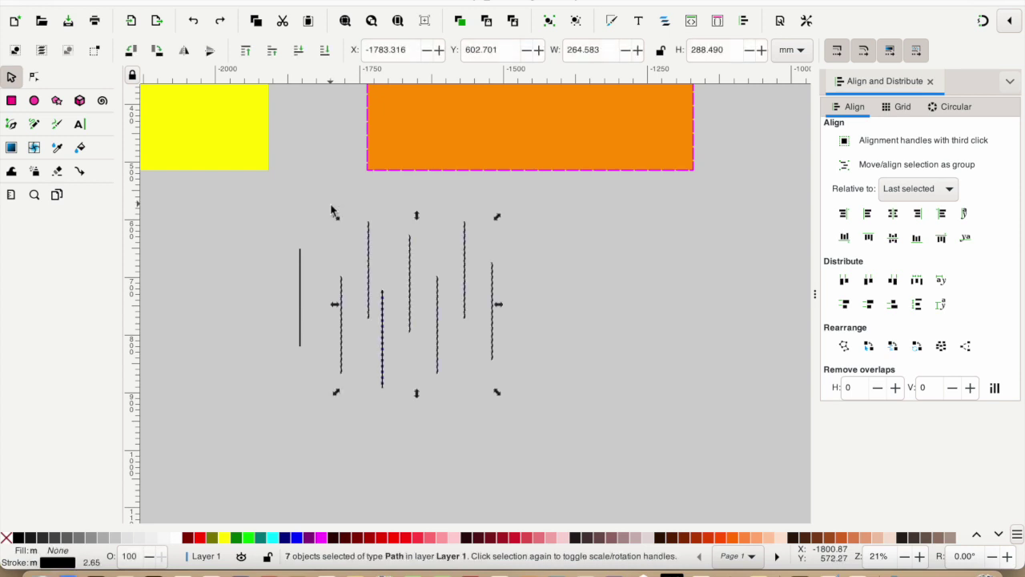
{"action": "left_click", "coordinate": [300, 275], "text": "shift"}
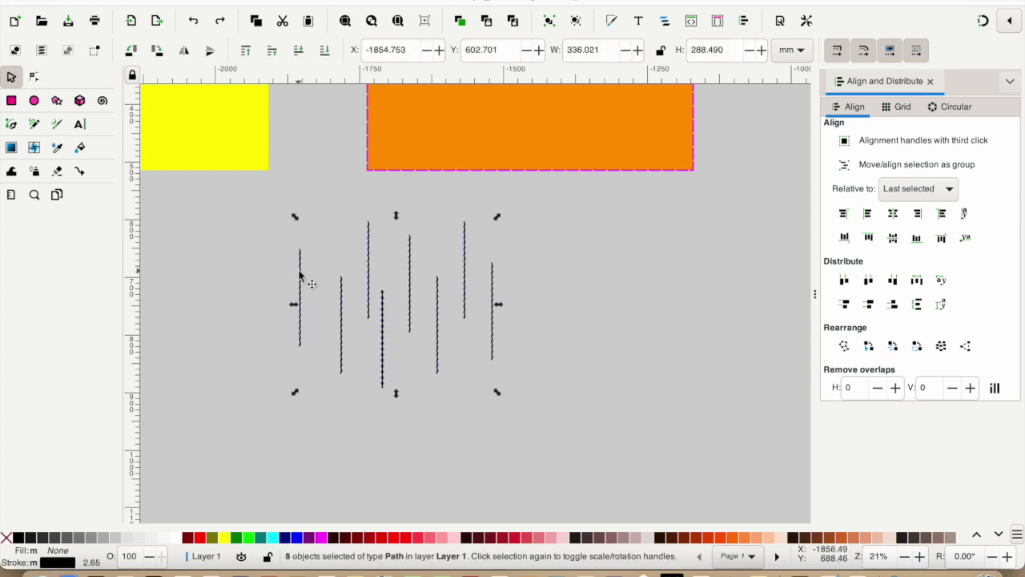
{"action": "left_click", "coordinate": [893, 239]}
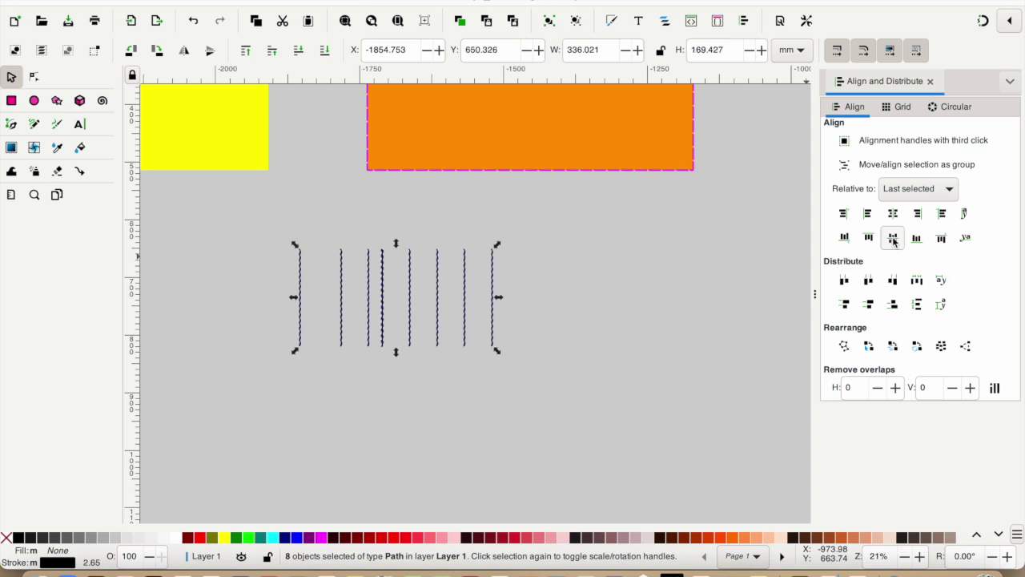
{"action": "left_click", "coordinate": [570, 404]}
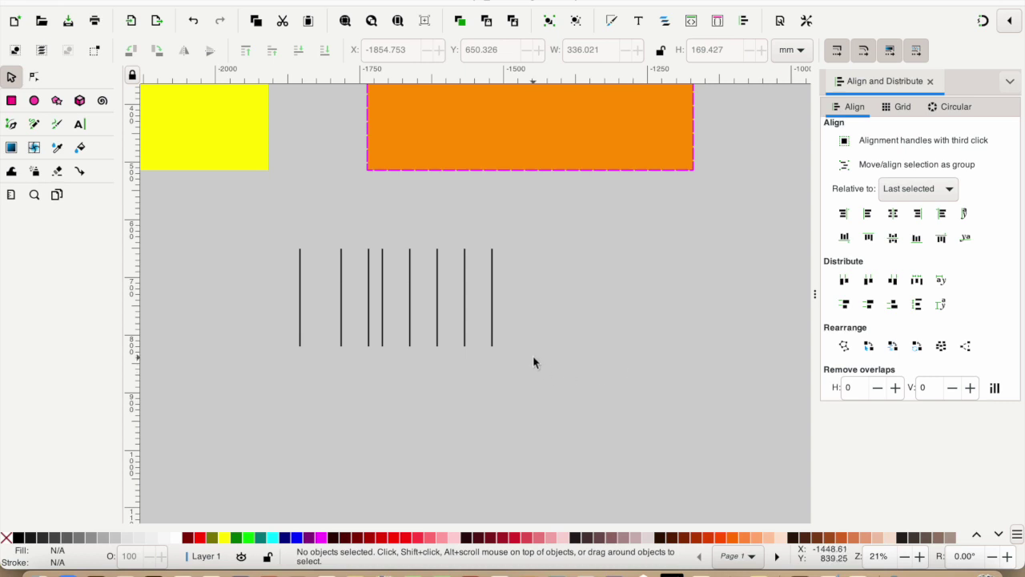
Step: Distribute the eight vertical lines with equal horizontal gaps between them
{"action": "left_click_drag", "start_coordinate": [534, 357], "coordinate": [325, 233]}
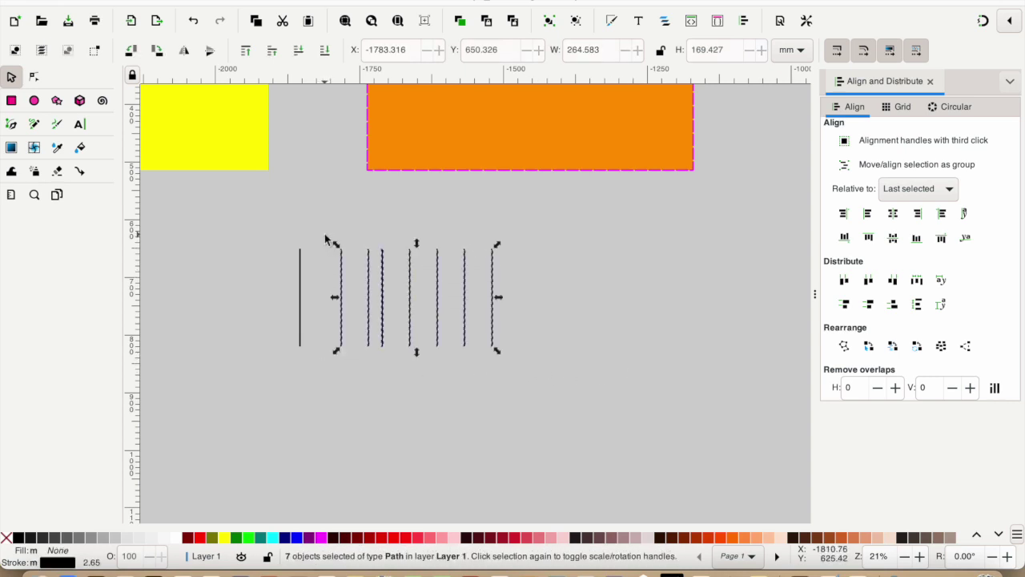
{"action": "left_click", "coordinate": [300, 276], "text": "shift"}
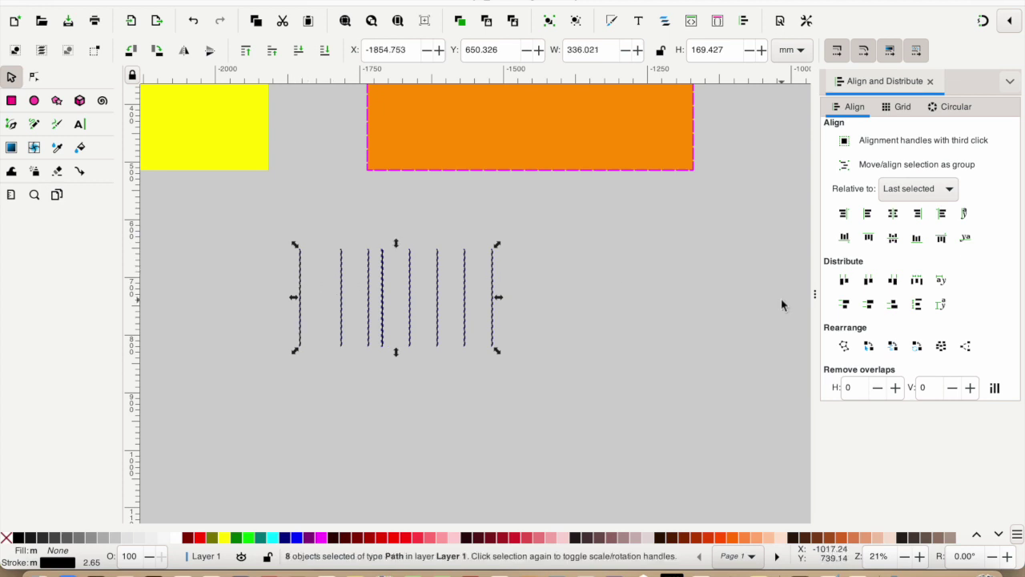
{"action": "left_click", "coordinate": [918, 285]}
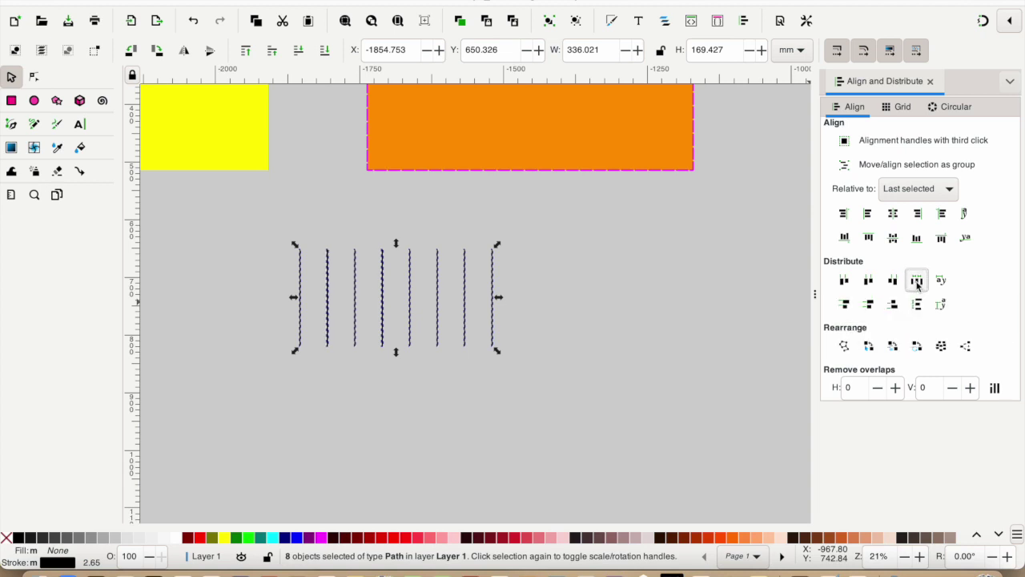
{"action": "left_click", "coordinate": [560, 383]}
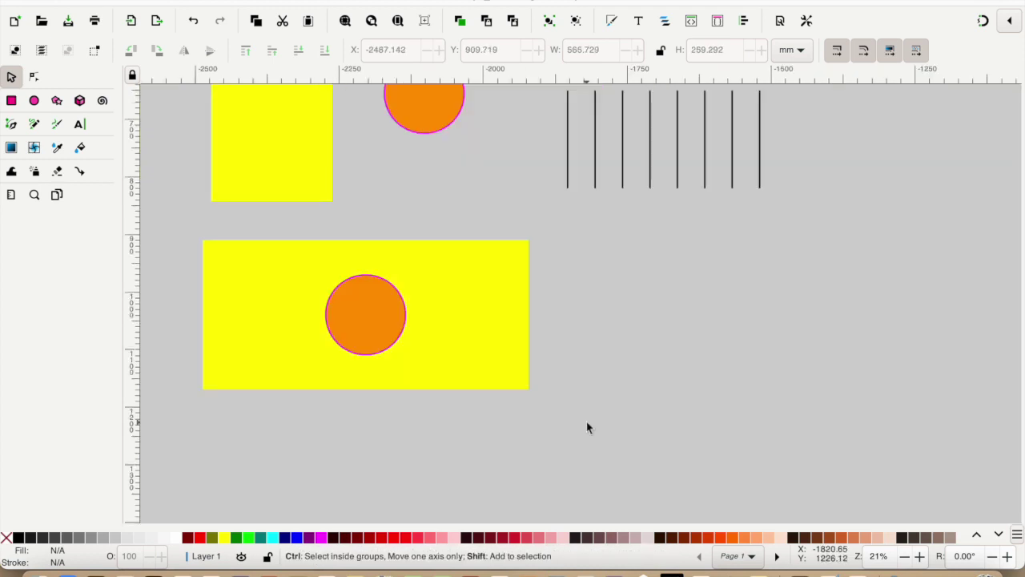
Step: Set up a single-image export of the yellow rectangle and orange circle group, comparing export areas and choosing Selection with Export Selected only
{"action": "left_click", "coordinate": [491, 371]}
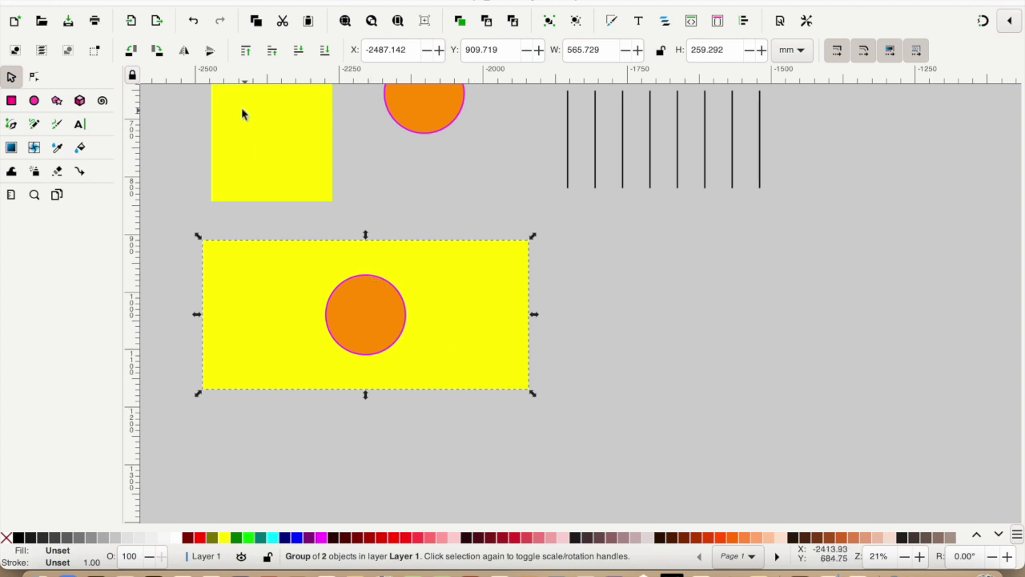
{"action": "left_click", "coordinate": [98, 1]}
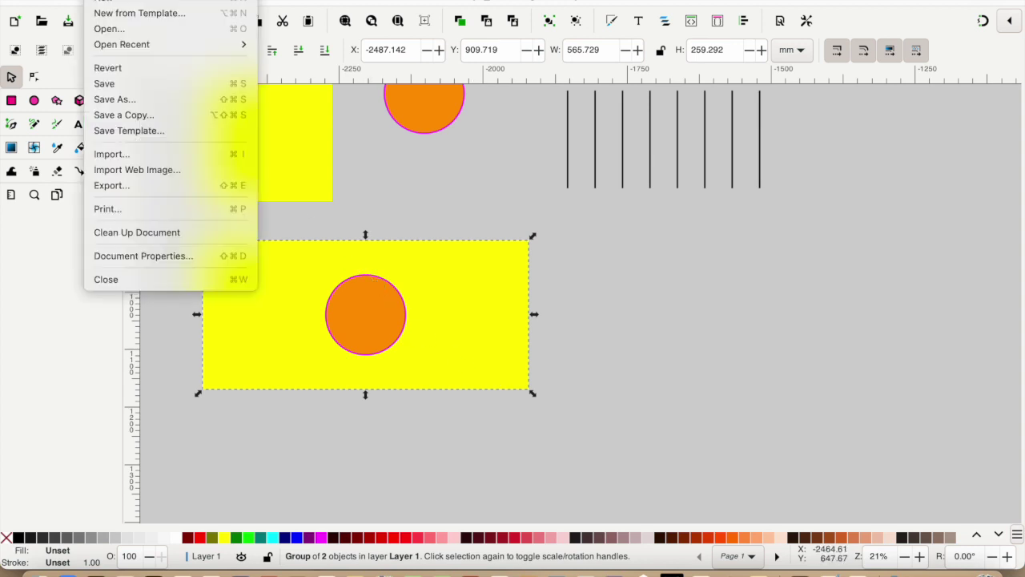
{"action": "left_click", "coordinate": [119, 187]}
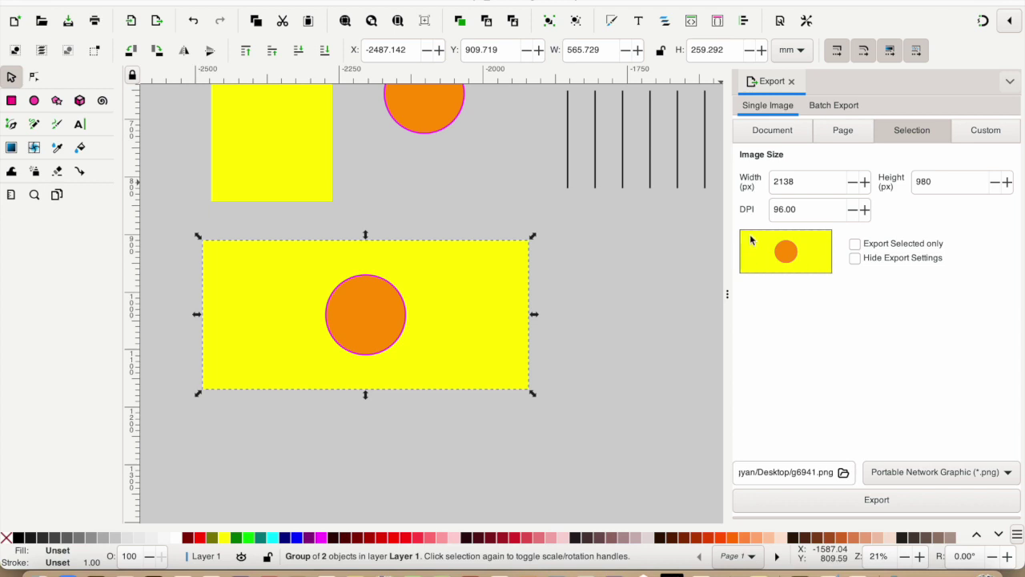
{"action": "left_click", "coordinate": [774, 132]}
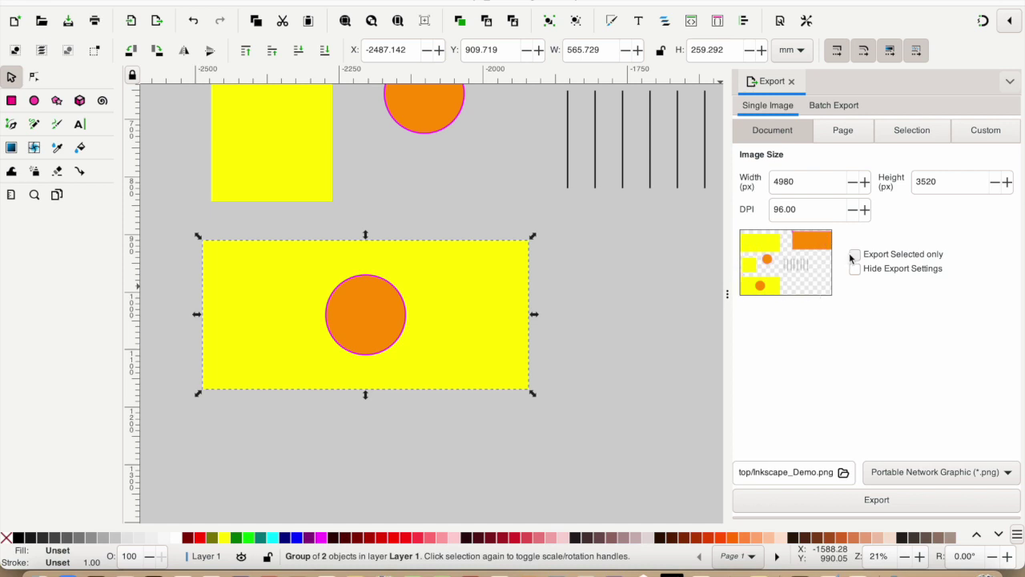
{"action": "left_click", "coordinate": [842, 133]}
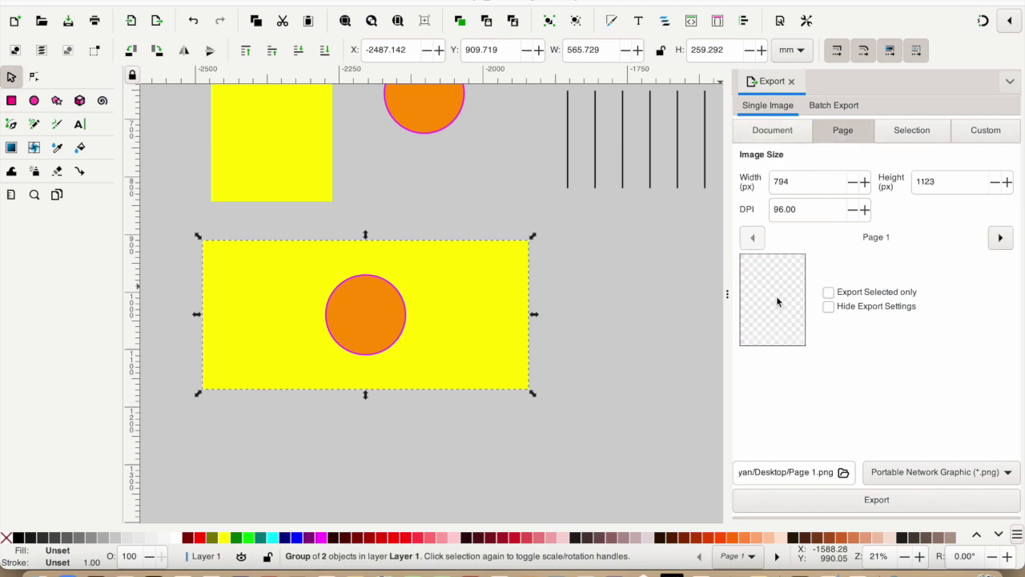
{"action": "left_click", "coordinate": [905, 132]}
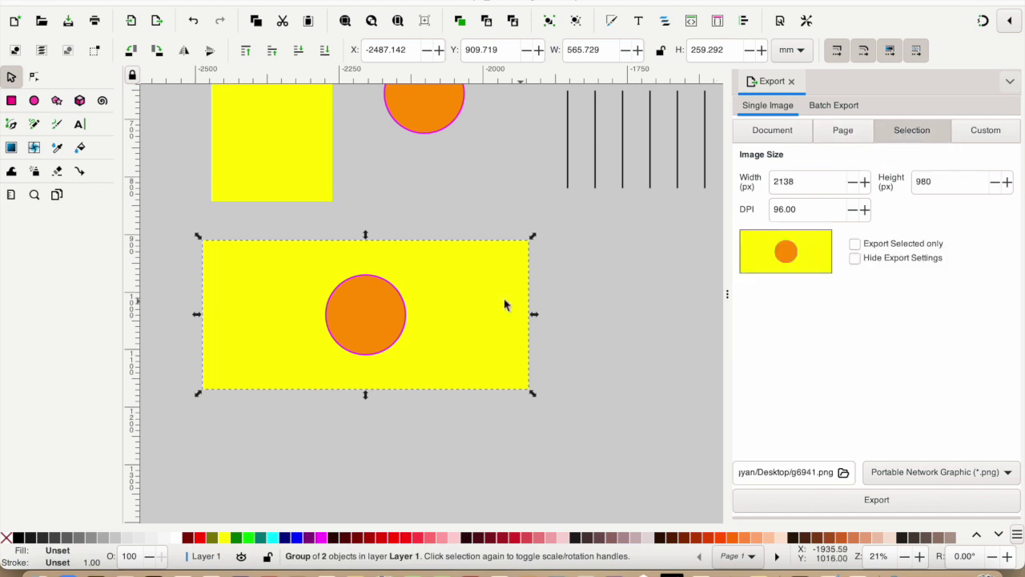
{"action": "left_click", "coordinate": [855, 245]}
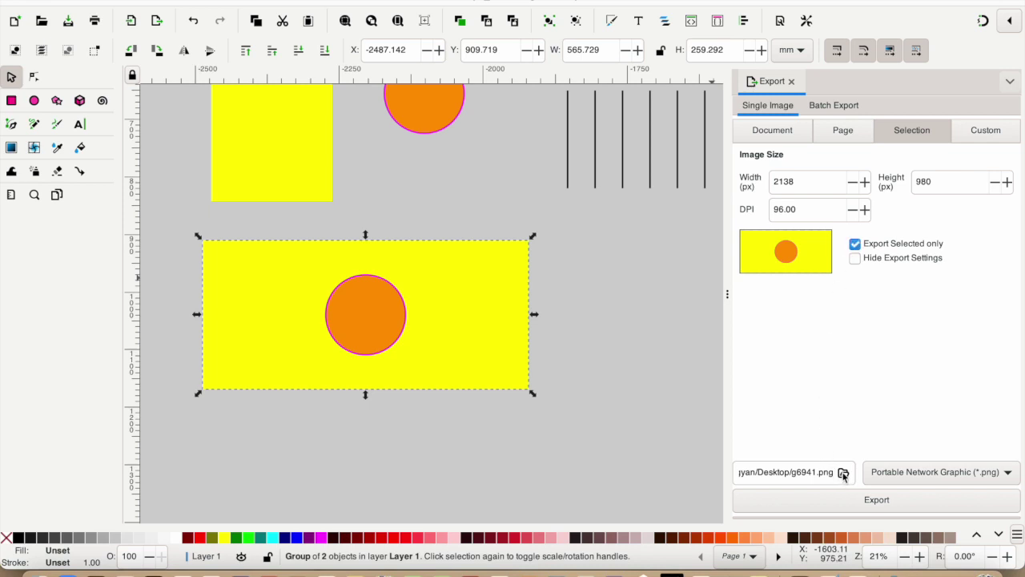
Step: Name the export file Image.png on the Desktop and export it, accepting the default PNG options
{"action": "left_click", "coordinate": [843, 473]}
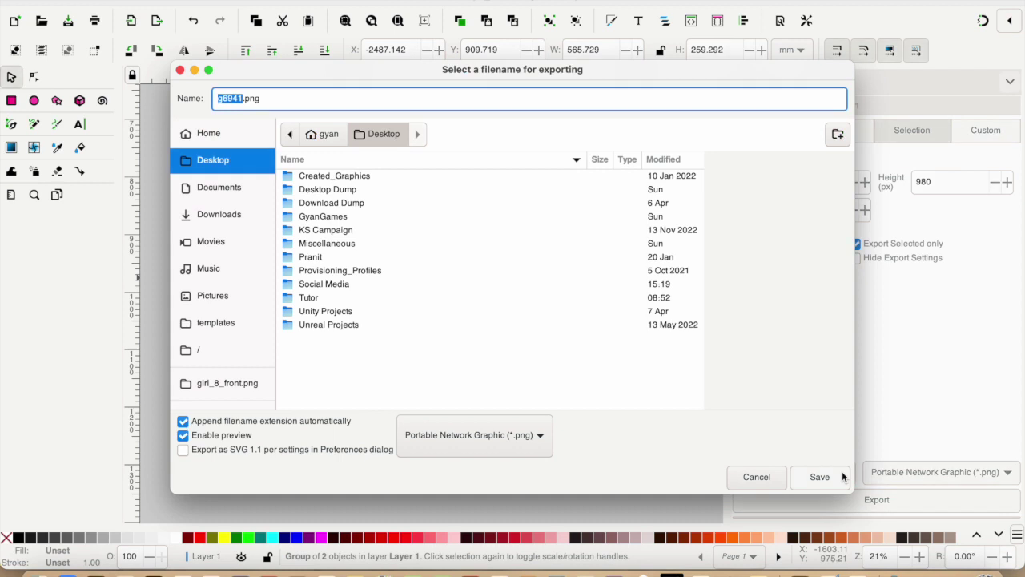
{"action": "left_click", "coordinate": [267, 99]}
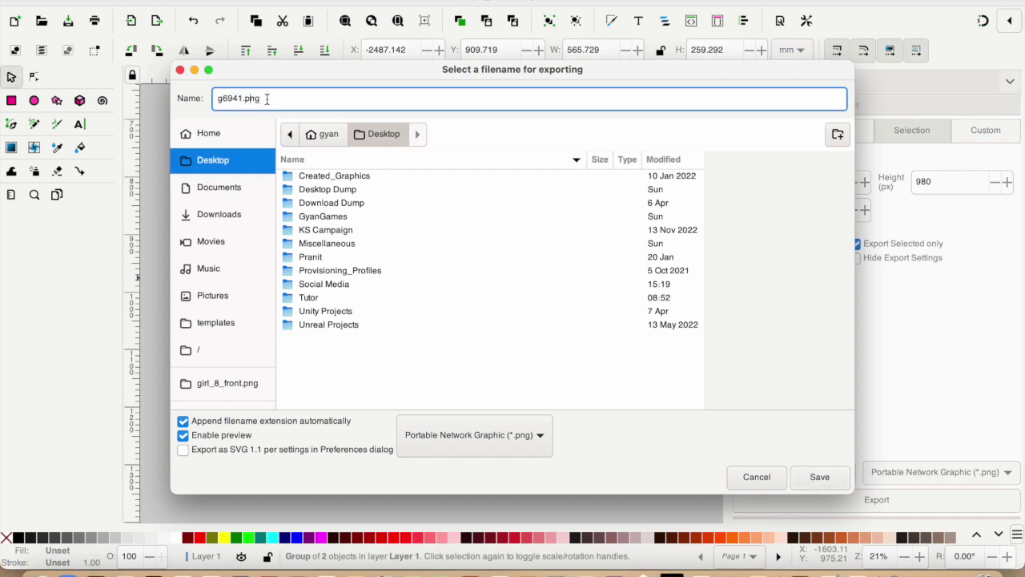
{"action": "key", "text": "shift+Left"}
{"action": "key", "text": "shift+Left"}
{"action": "key", "text": "shift+Left"}
{"action": "key", "text": "shift+Left"}
{"action": "type", "text": "Image"}
{"action": "left_click", "coordinate": [820, 477]}
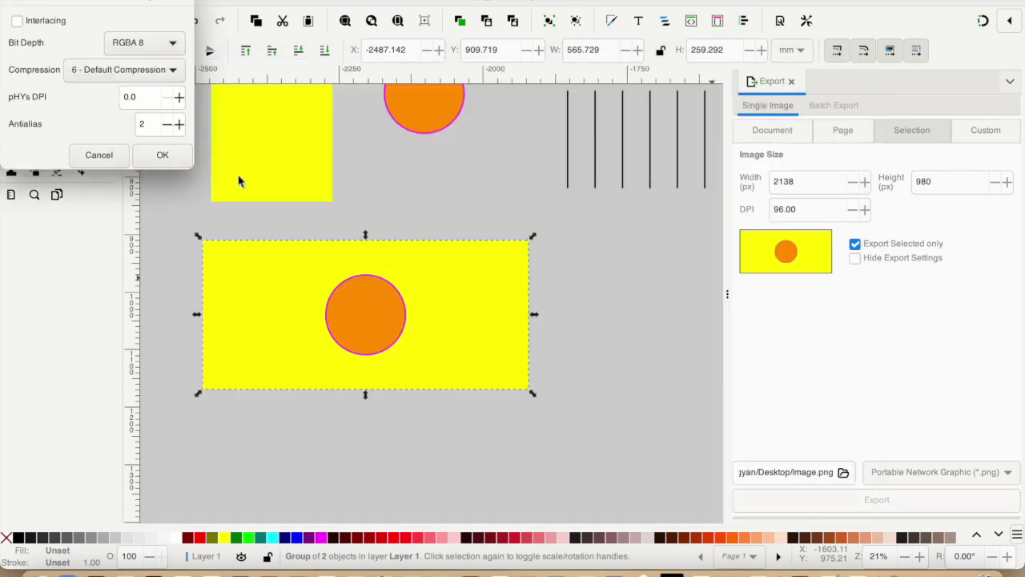
{"action": "left_click", "coordinate": [162, 156]}
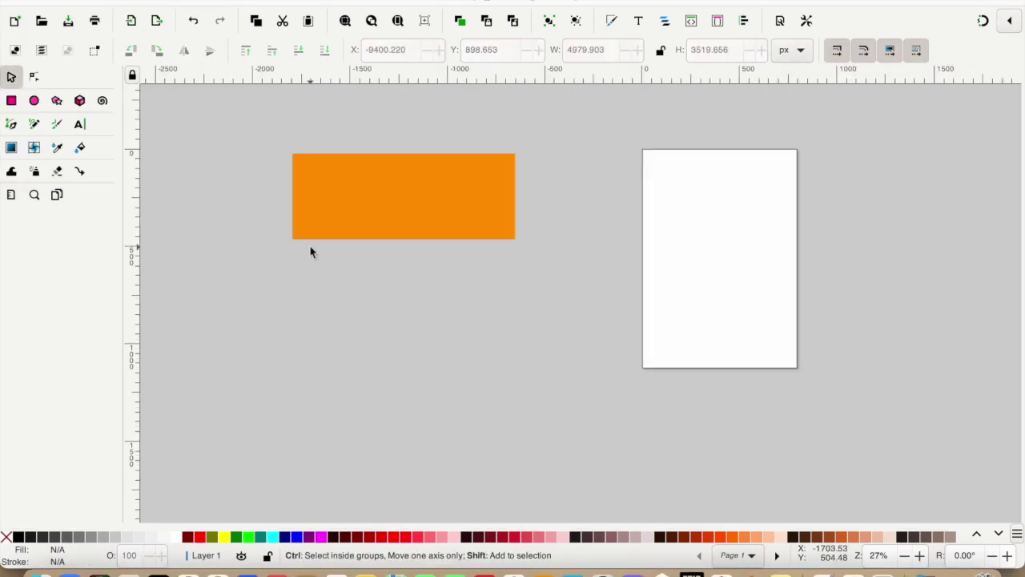
Step: Set the document's page format to A3 (297 x 420 mm) in Document Properties
{"action": "left_click", "coordinate": [98, 0]}
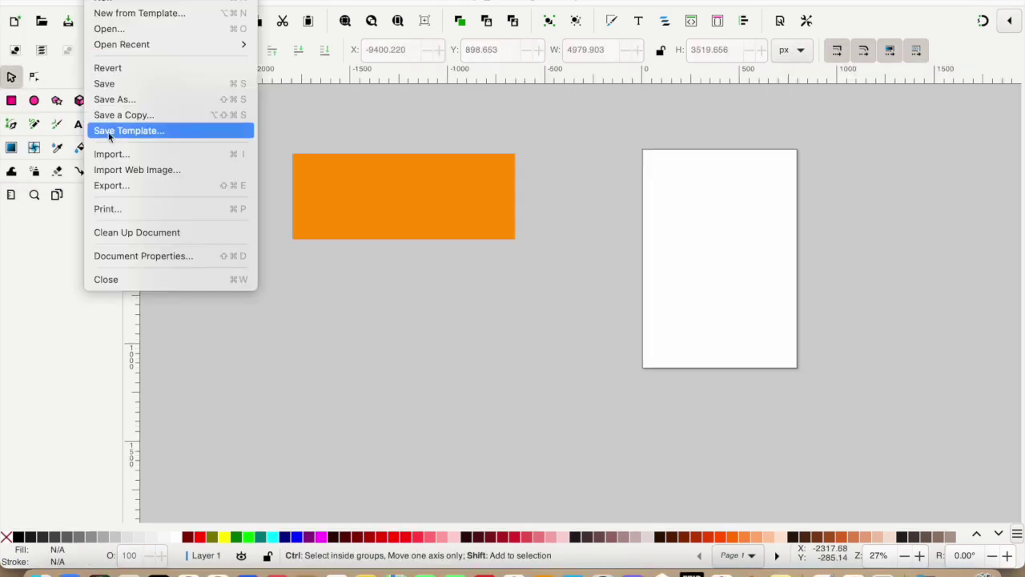
{"action": "left_click", "coordinate": [109, 258]}
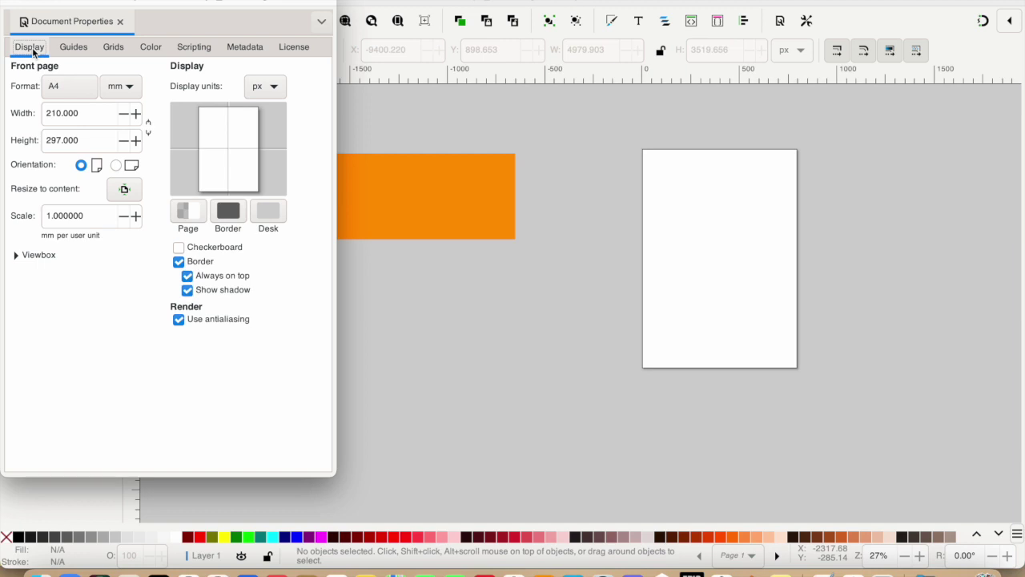
{"action": "left_click", "coordinate": [76, 89]}
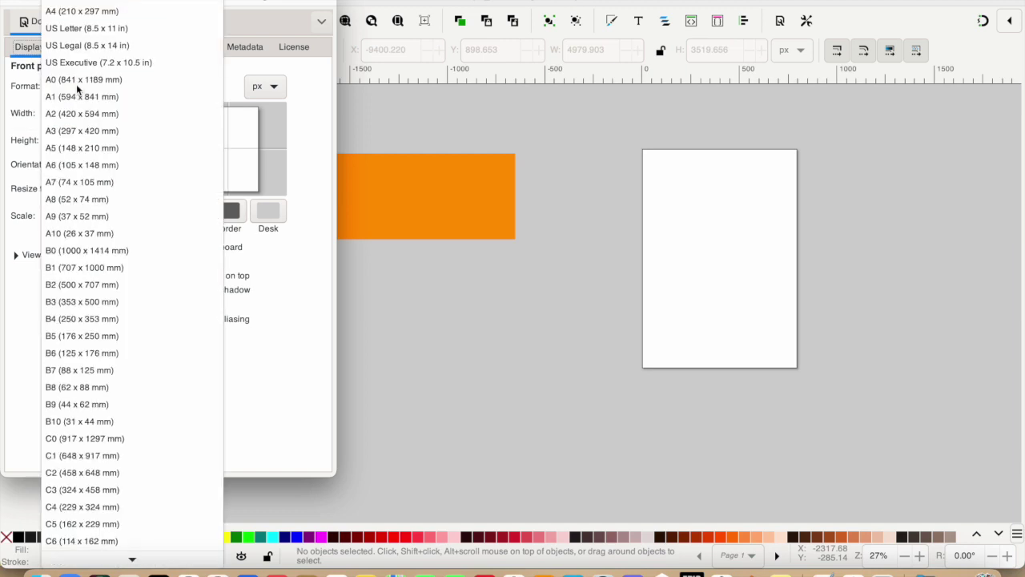
{"action": "left_click", "coordinate": [67, 131]}
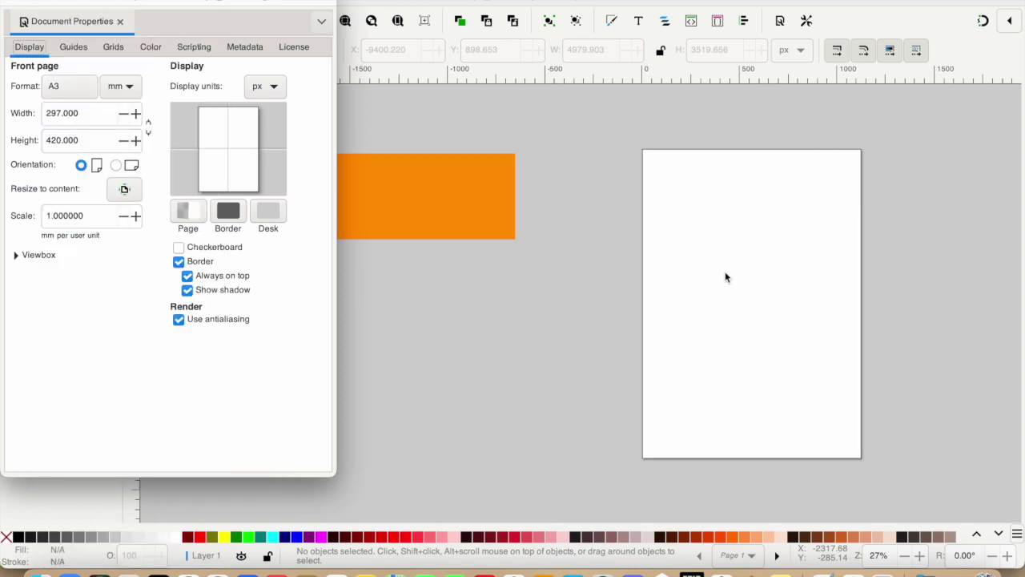
Step: Try the A1 page format and landscape orientation, and settle on A4 (210 x 297 mm) in portrait
{"action": "left_click", "coordinate": [60, 90]}
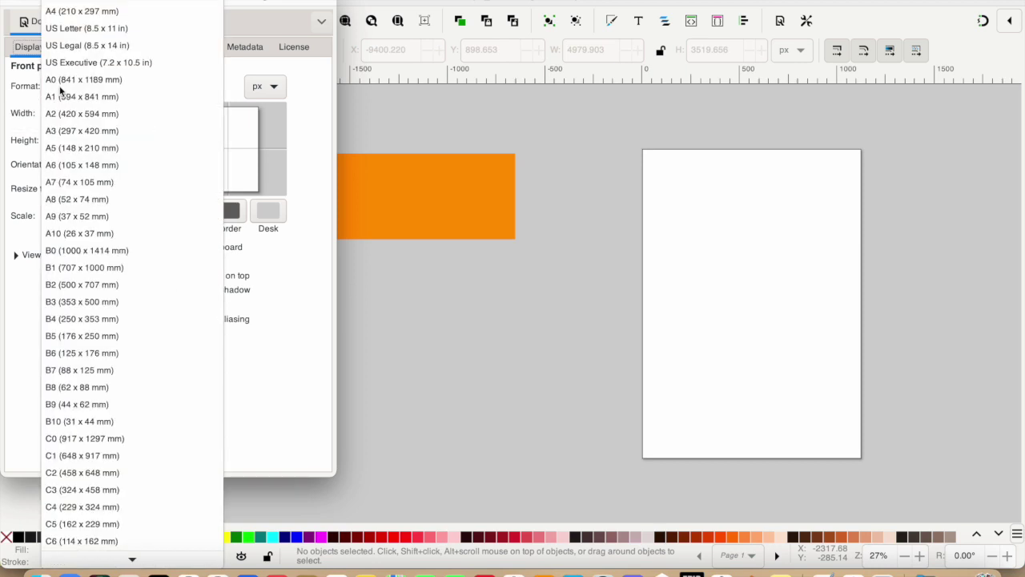
{"action": "left_click", "coordinate": [56, 97]}
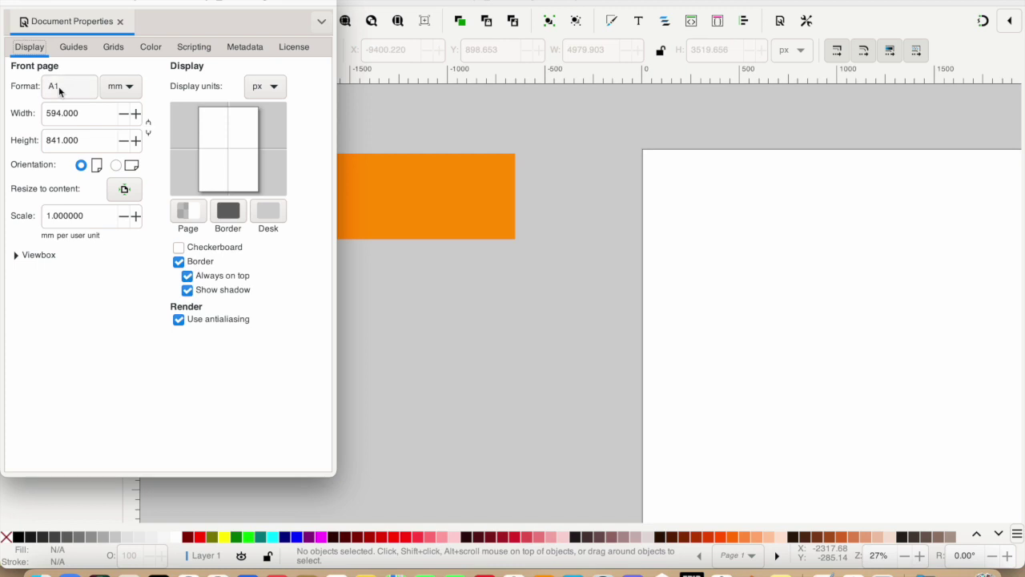
{"action": "left_click", "coordinate": [69, 89]}
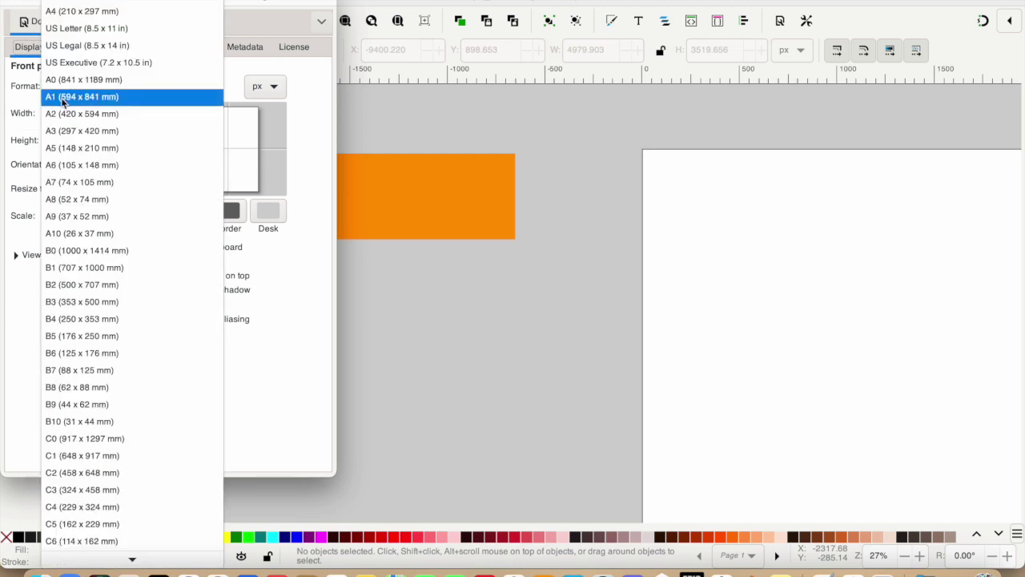
{"action": "left_click", "coordinate": [57, 13]}
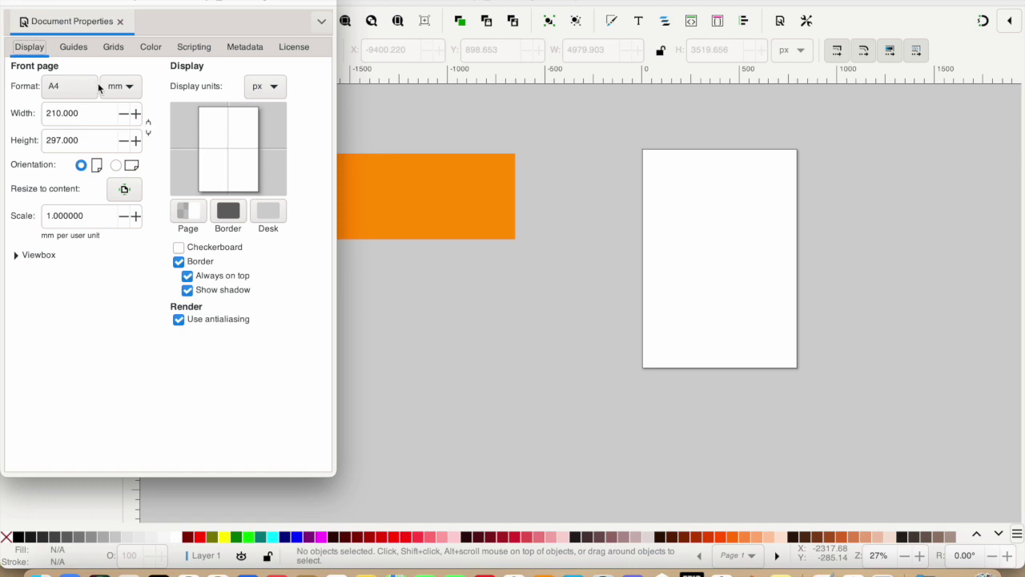
{"action": "left_click", "coordinate": [117, 166]}
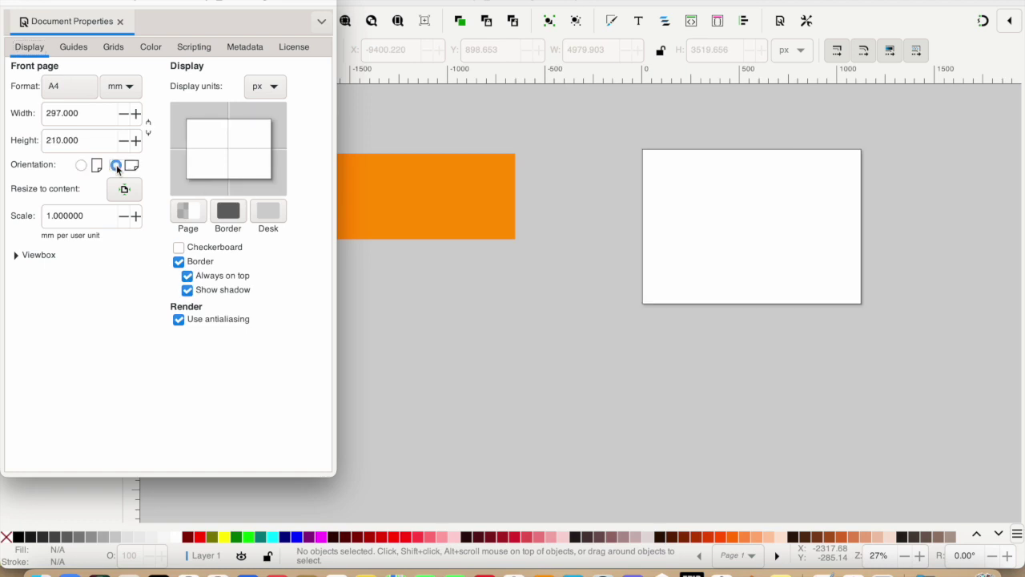
{"action": "left_click", "coordinate": [82, 165]}
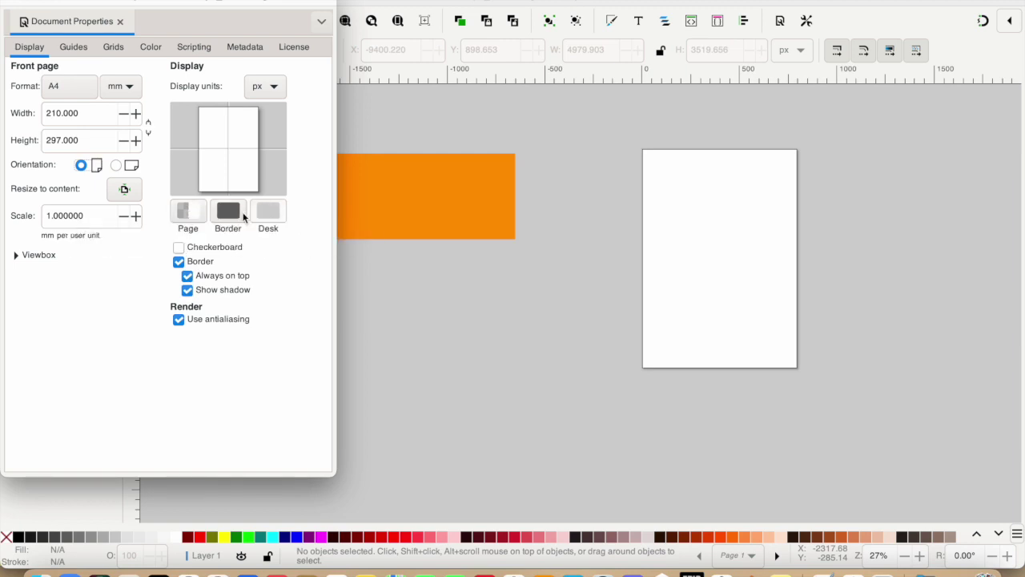
Step: Recolour the page background pale yellow with a blue value of 186, and make the page border red with a red value of 239
{"action": "left_click", "coordinate": [192, 213]}
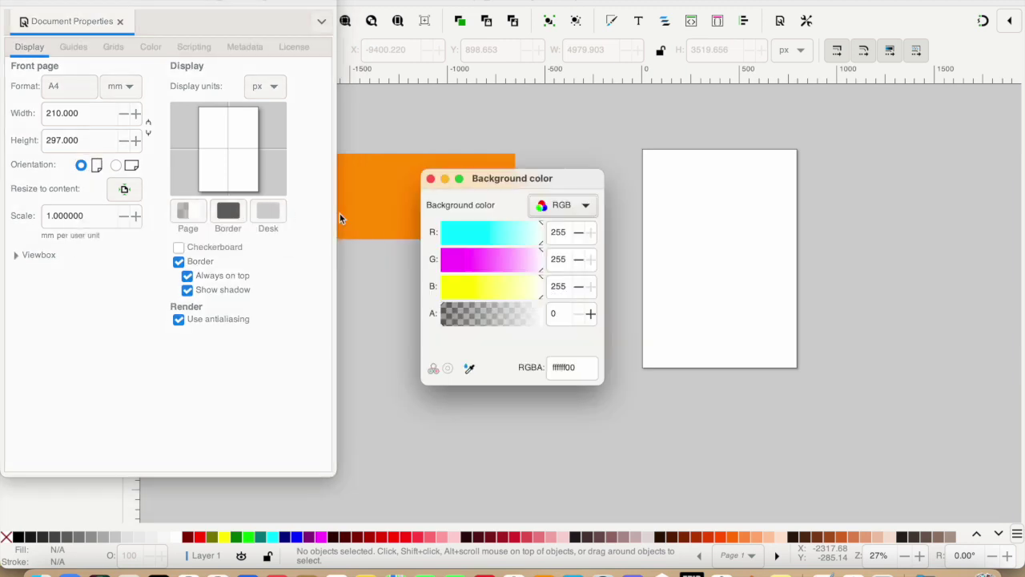
{"action": "left_click_drag", "start_coordinate": [515, 288], "coordinate": [514, 288]}
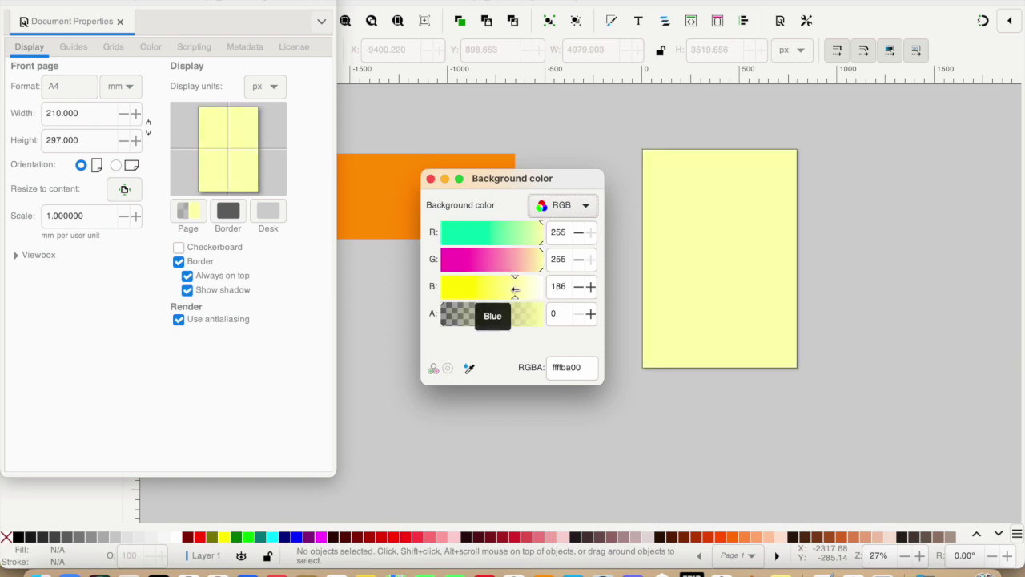
{"action": "left_click", "coordinate": [430, 178]}
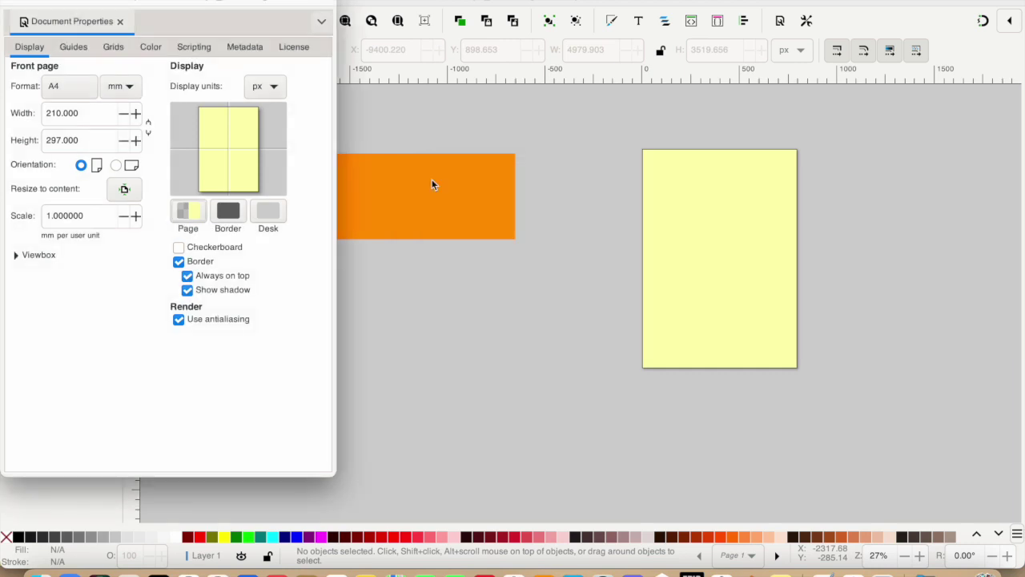
{"action": "left_click", "coordinate": [234, 216]}
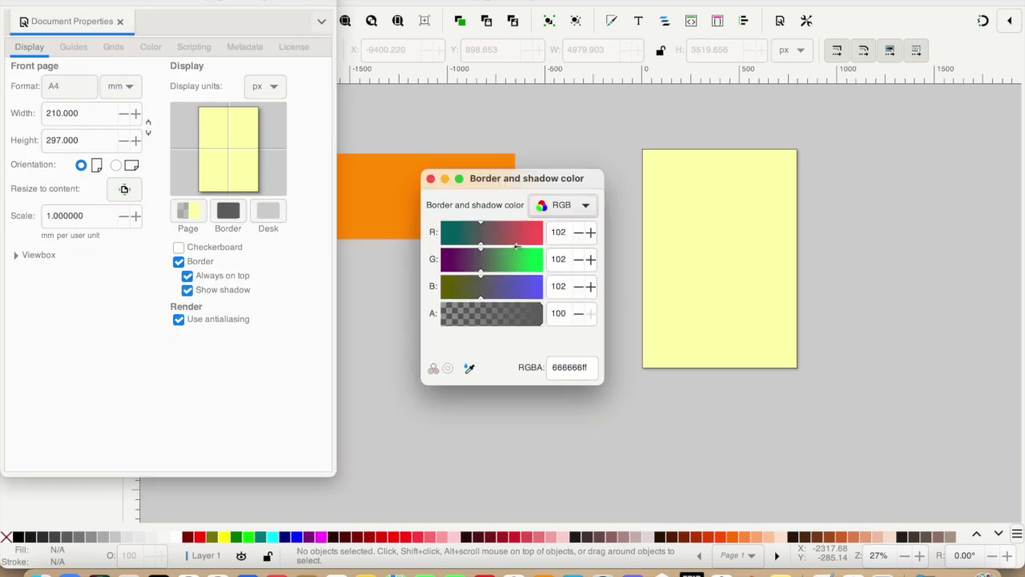
{"action": "left_click_drag", "start_coordinate": [481, 236], "coordinate": [536, 241]}
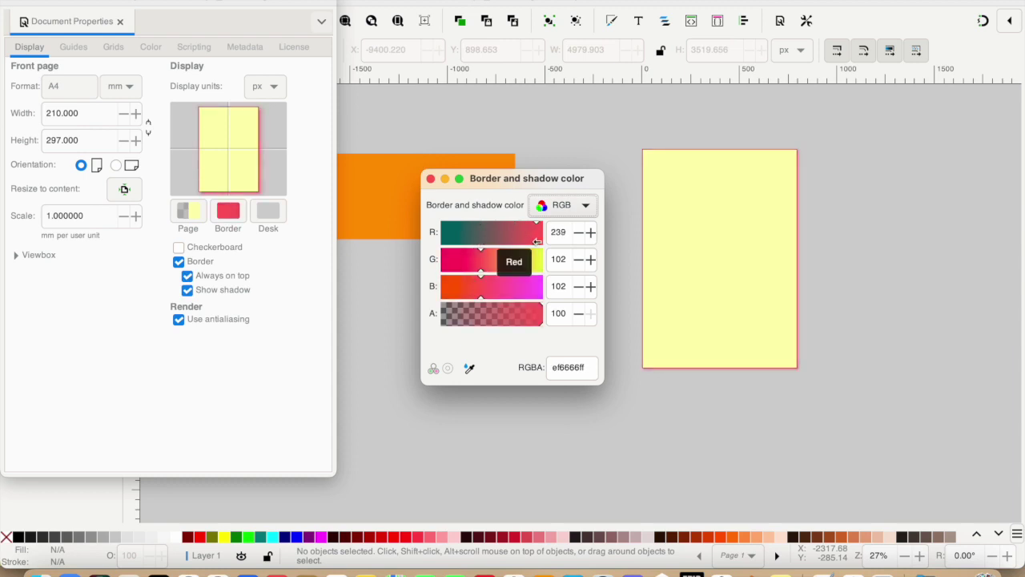
{"action": "left_click", "coordinate": [432, 179]}
Step: Recolour the desk around the page turquoise by lowering its red value to 143
{"action": "left_click", "coordinate": [268, 212]}
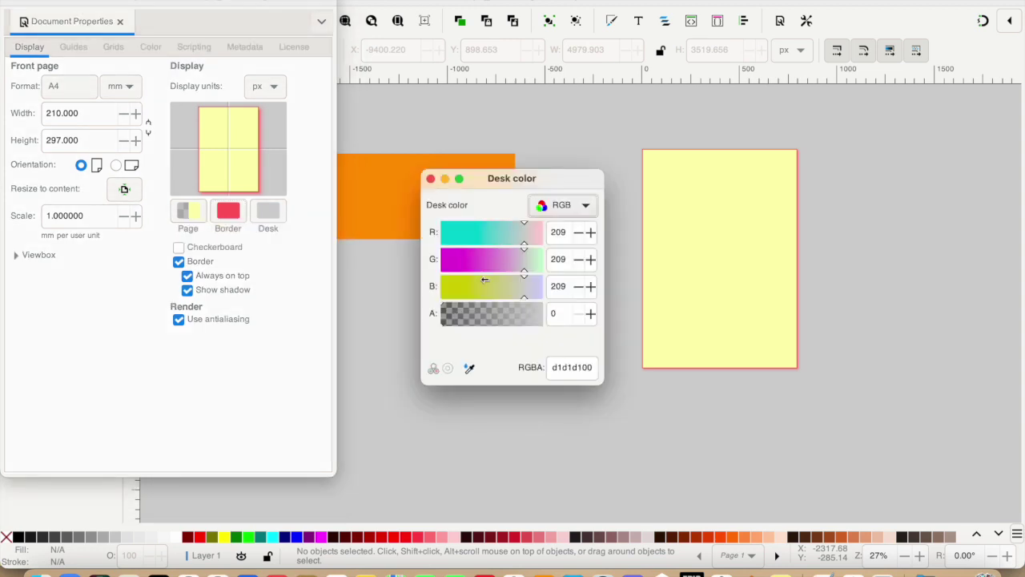
{"action": "left_click_drag", "start_coordinate": [502, 232], "coordinate": [494, 231]}
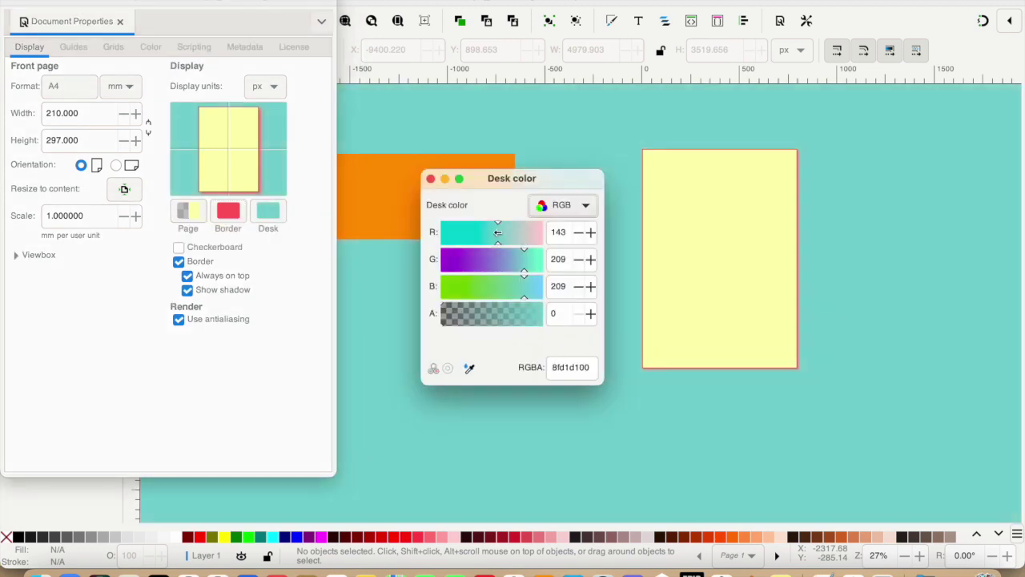
{"action": "left_click", "coordinate": [430, 178]}
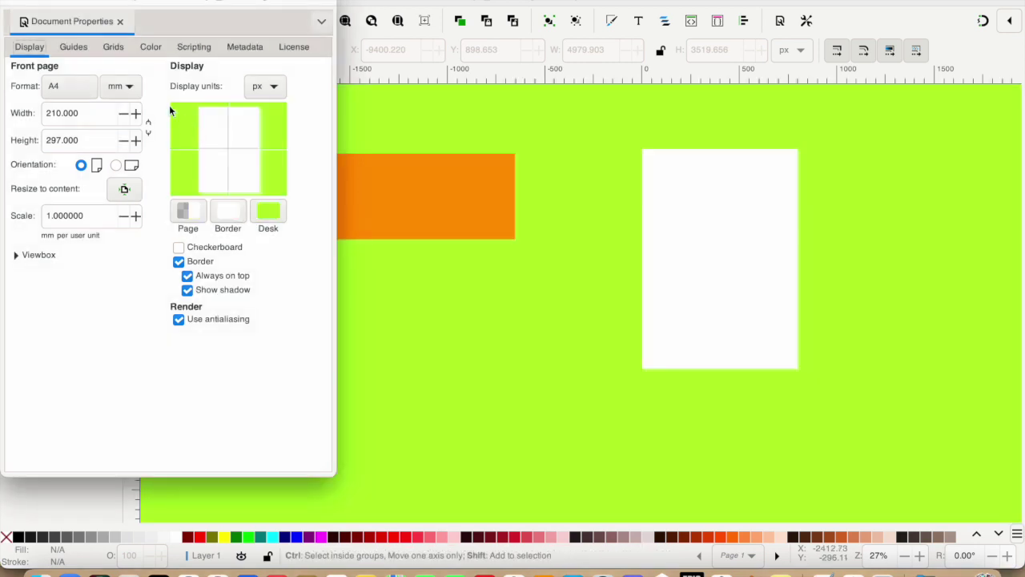
Step: Add a rectangular grid with the default spacing to the document, and remove it again
{"action": "left_click", "coordinate": [114, 47]}
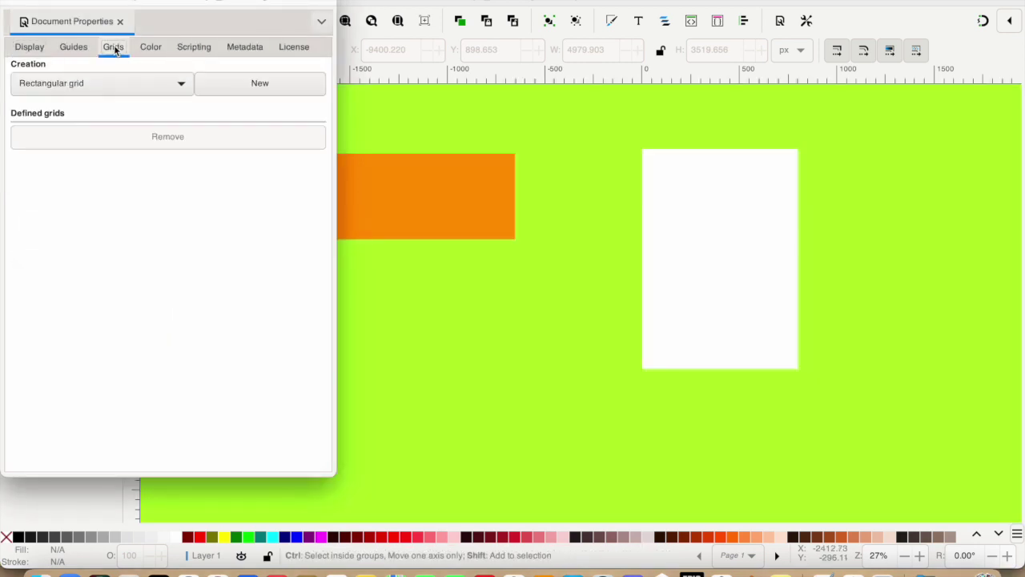
{"action": "left_click", "coordinate": [258, 85]}
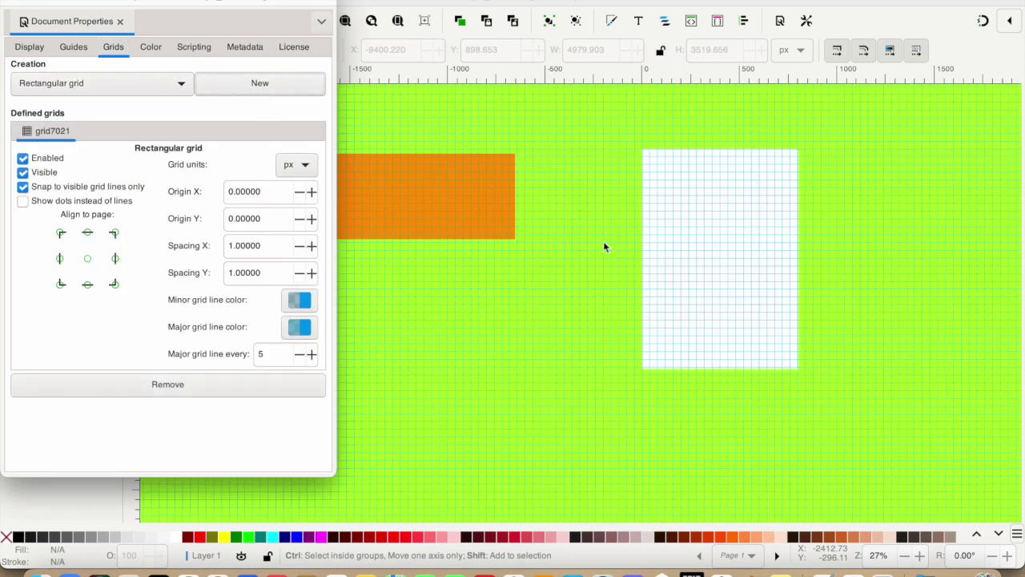
{"action": "left_click", "coordinate": [607, 363]}
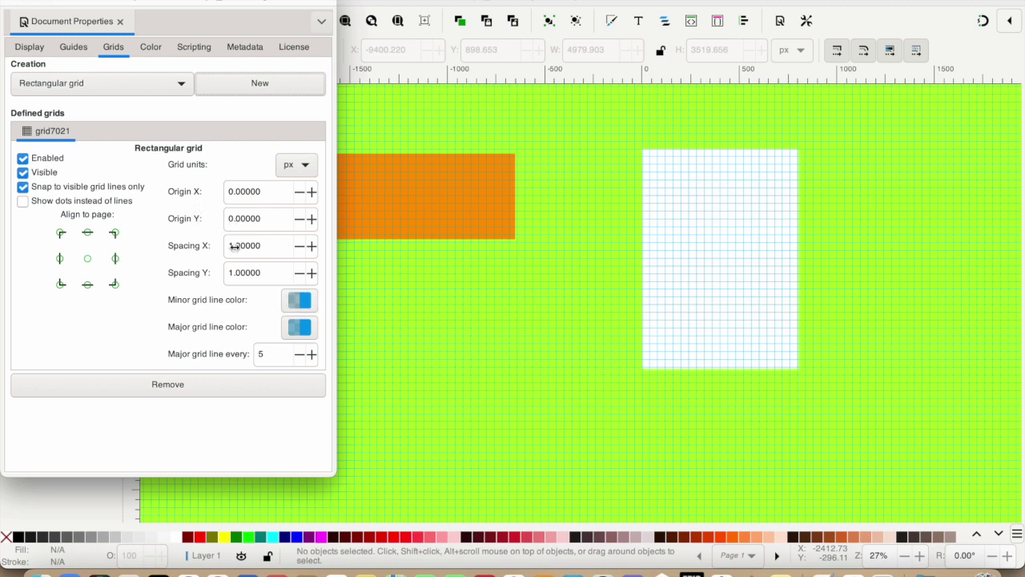
{"action": "left_click", "coordinate": [277, 357]}
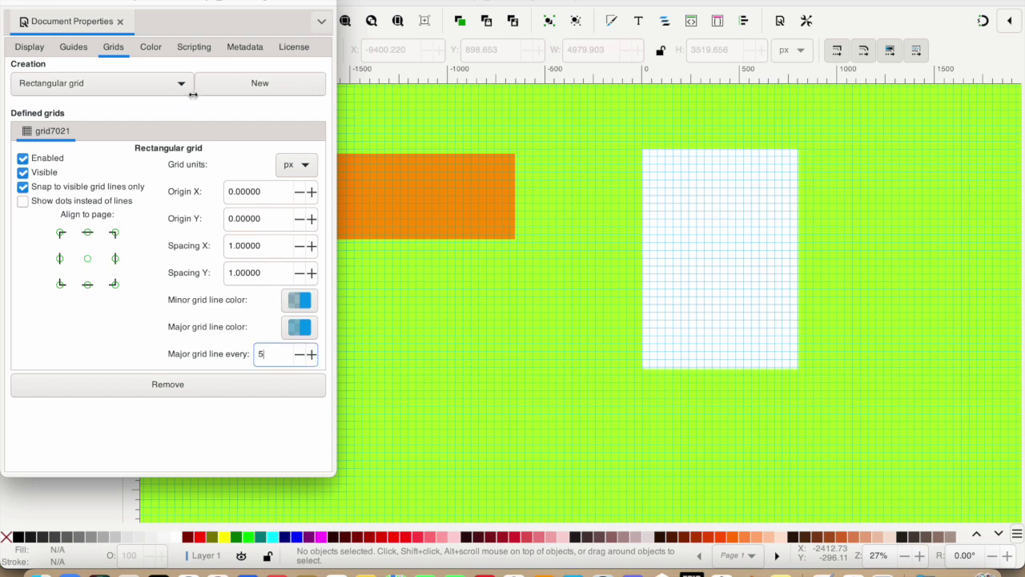
{"action": "left_click", "coordinate": [166, 382]}
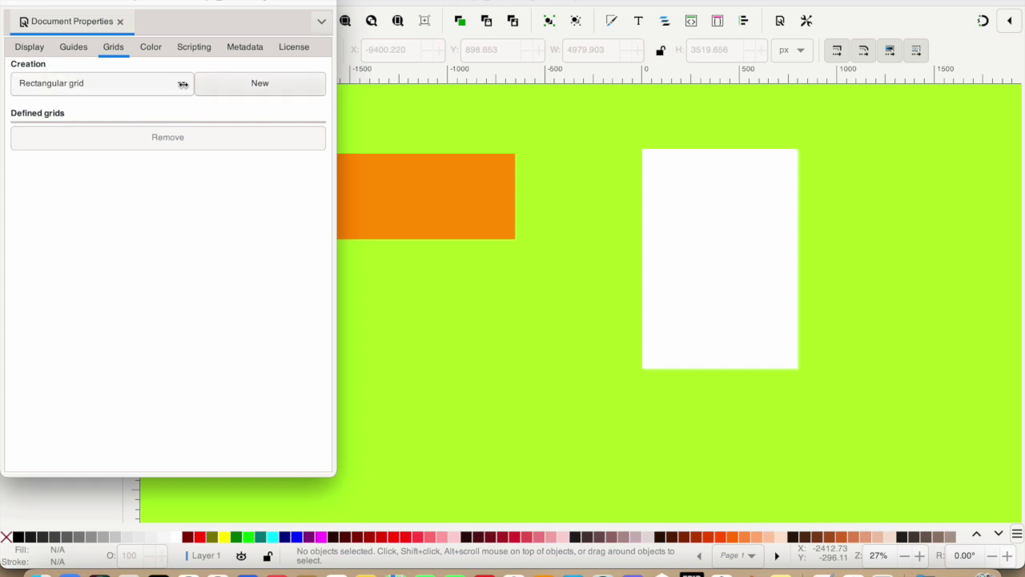
Step: Add an axonometric grid with 30° X and Z angles to the document, and remove it again
{"action": "left_click", "coordinate": [183, 84]}
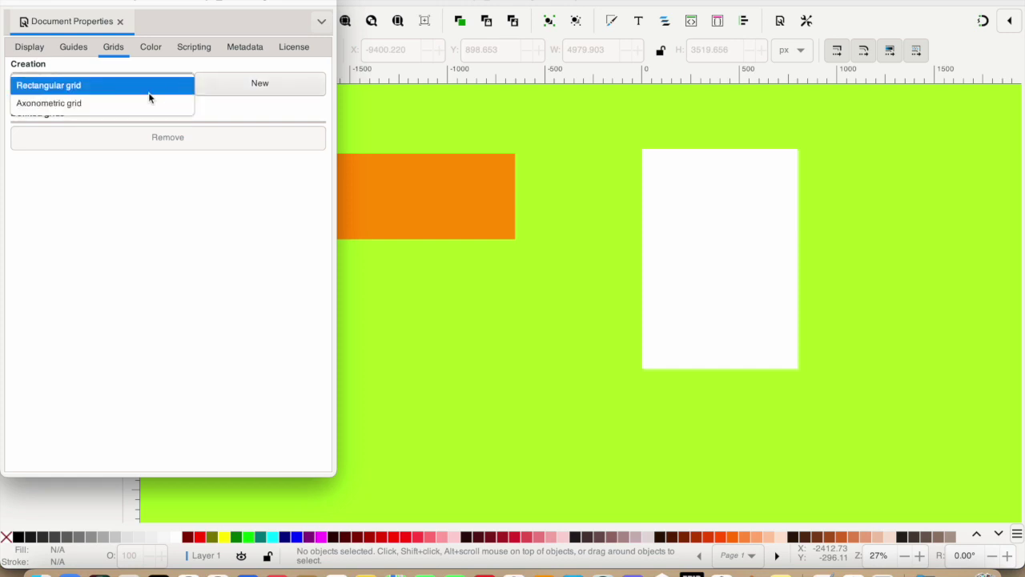
{"action": "left_click", "coordinate": [87, 104]}
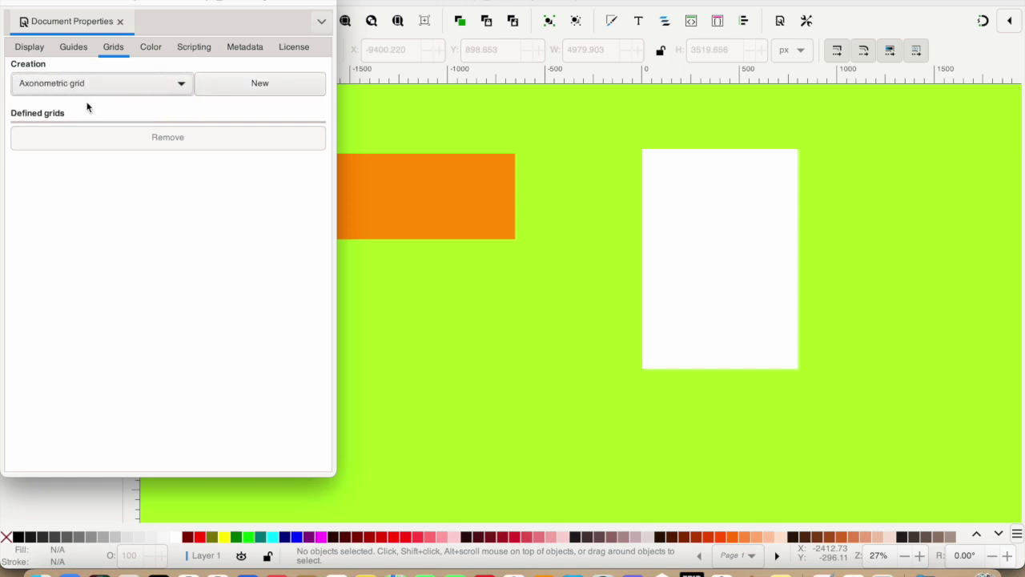
{"action": "left_click", "coordinate": [259, 84]}
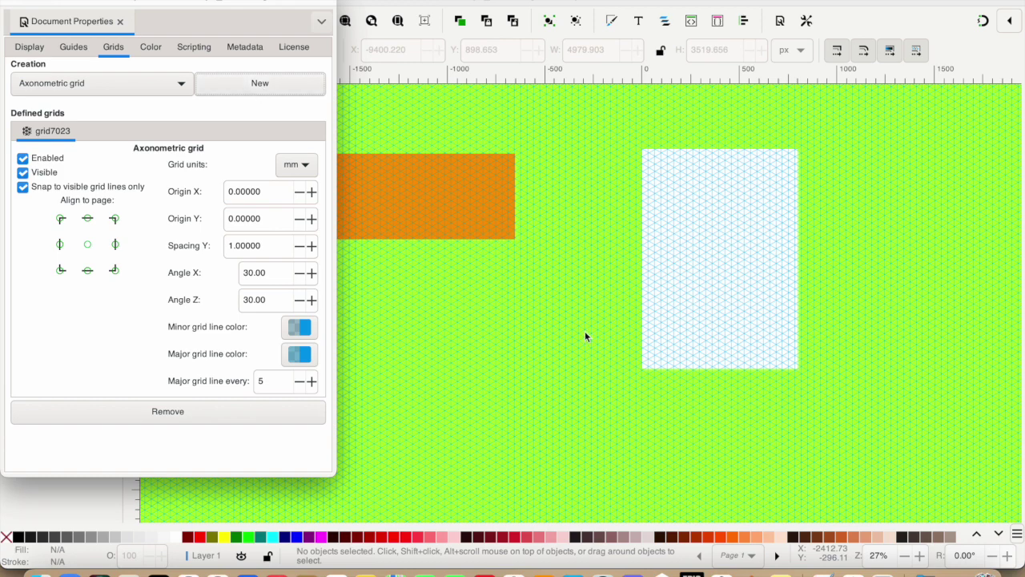
{"action": "left_click", "coordinate": [169, 413]}
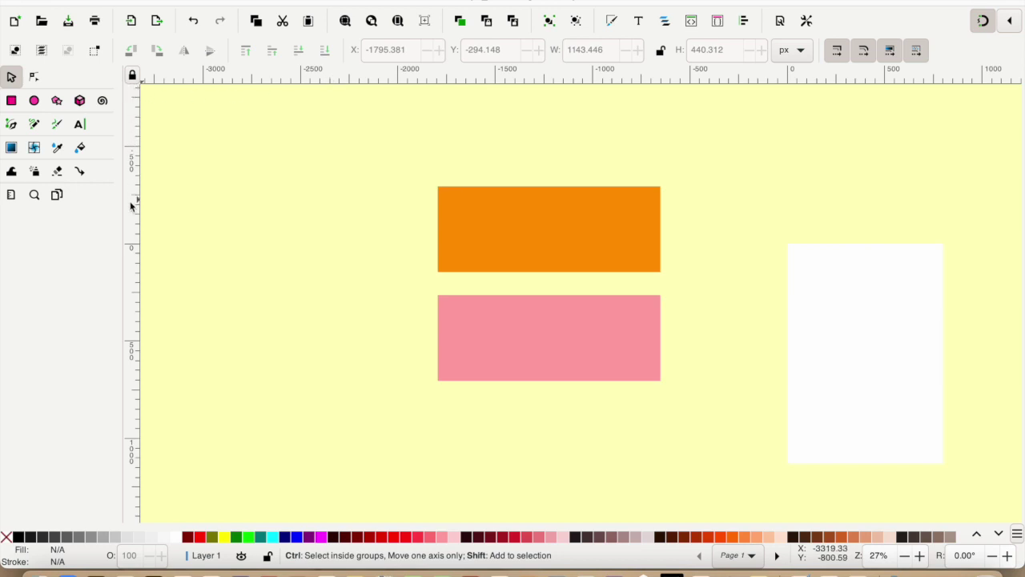
Step: With snapping enabled, place guides along the top and bottom edges of the orange and pink rectangles and along their shared left and right sides
{"action": "left_click", "coordinate": [1010, 22]}
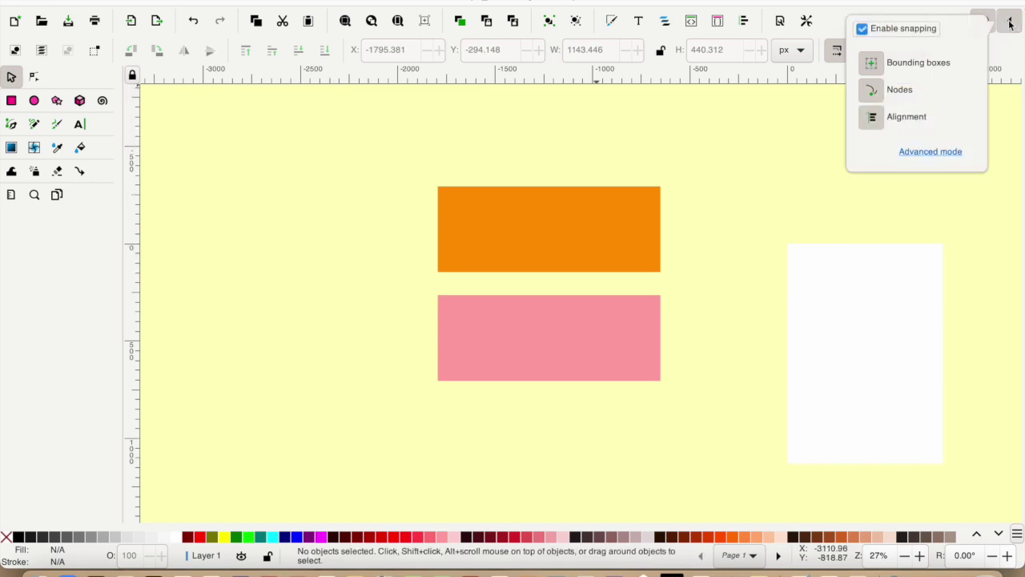
{"action": "left_click", "coordinate": [516, 79]}
{"action": "left_click_drag", "start_coordinate": [517, 79], "coordinate": [517, 186]}
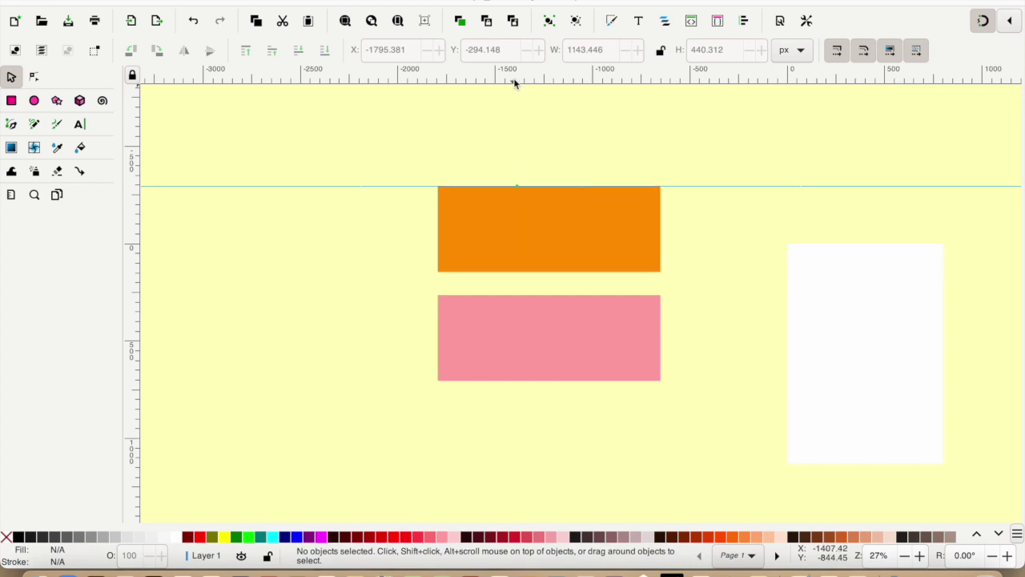
{"action": "left_click_drag", "start_coordinate": [514, 82], "coordinate": [514, 271]}
{"action": "left_click_drag", "start_coordinate": [514, 87], "coordinate": [515, 295]}
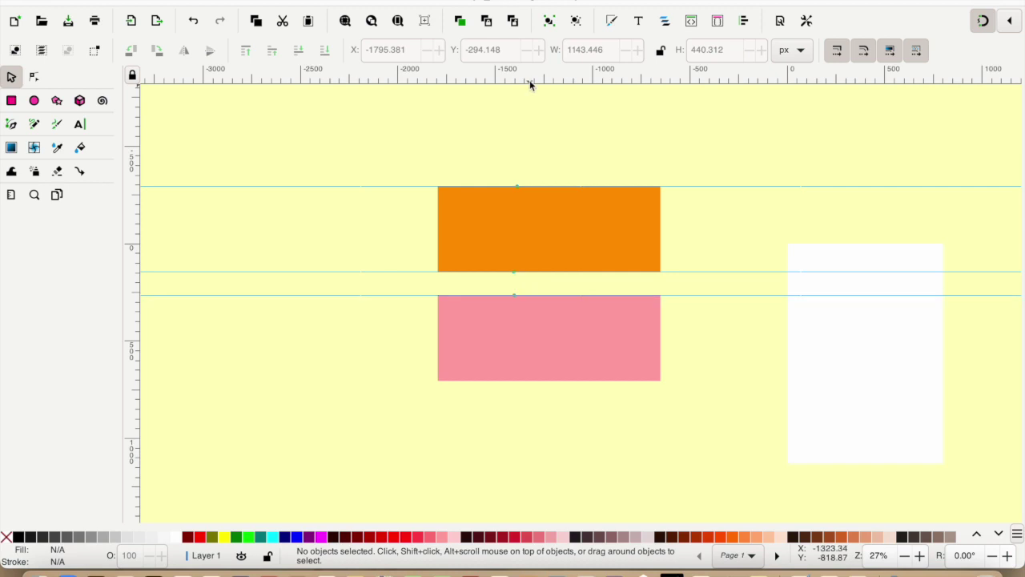
{"action": "left_click_drag", "start_coordinate": [529, 81], "coordinate": [538, 382]}
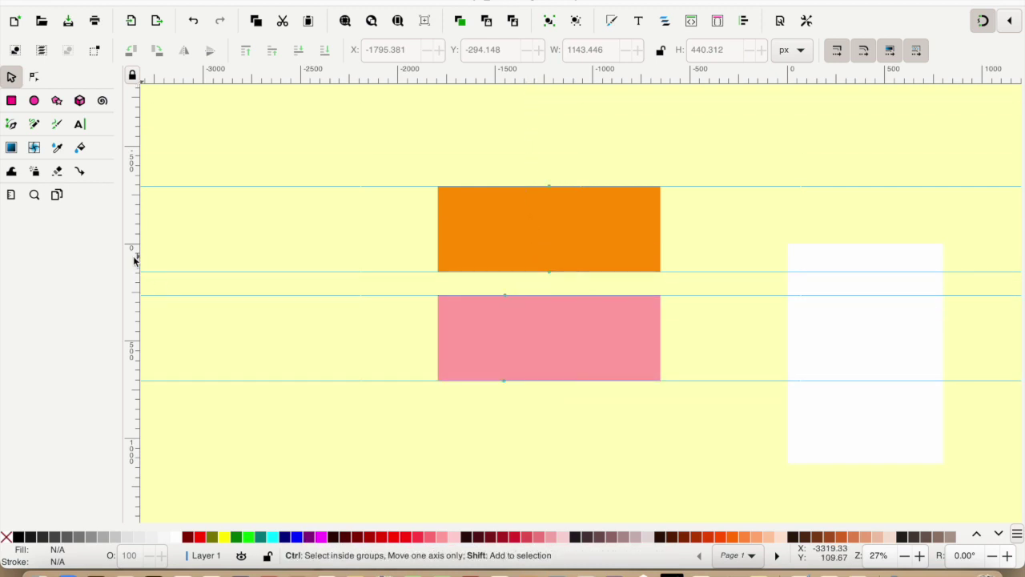
{"action": "left_click_drag", "start_coordinate": [138, 255], "coordinate": [437, 258]}
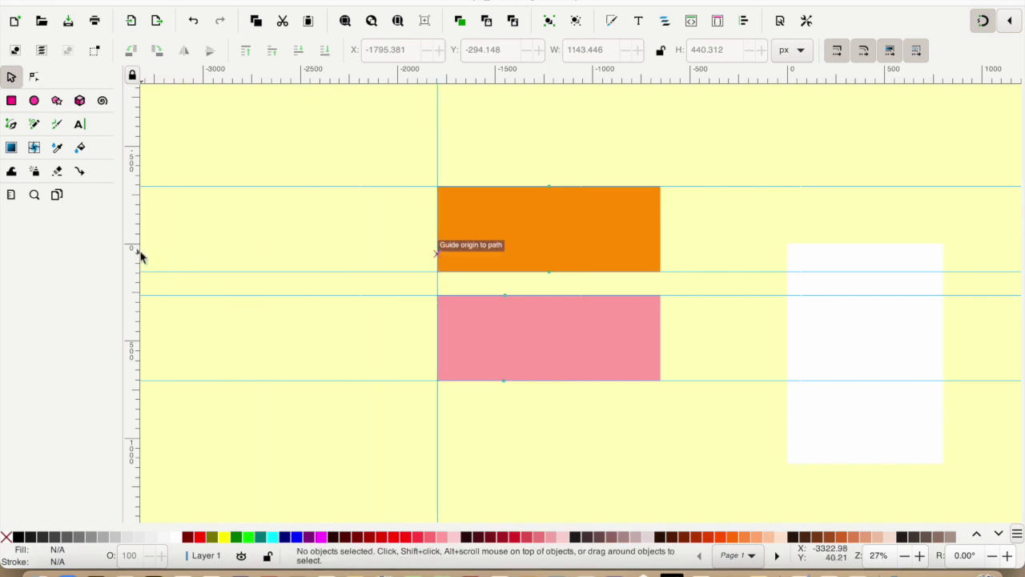
{"action": "left_click_drag", "start_coordinate": [137, 253], "coordinate": [658, 244]}
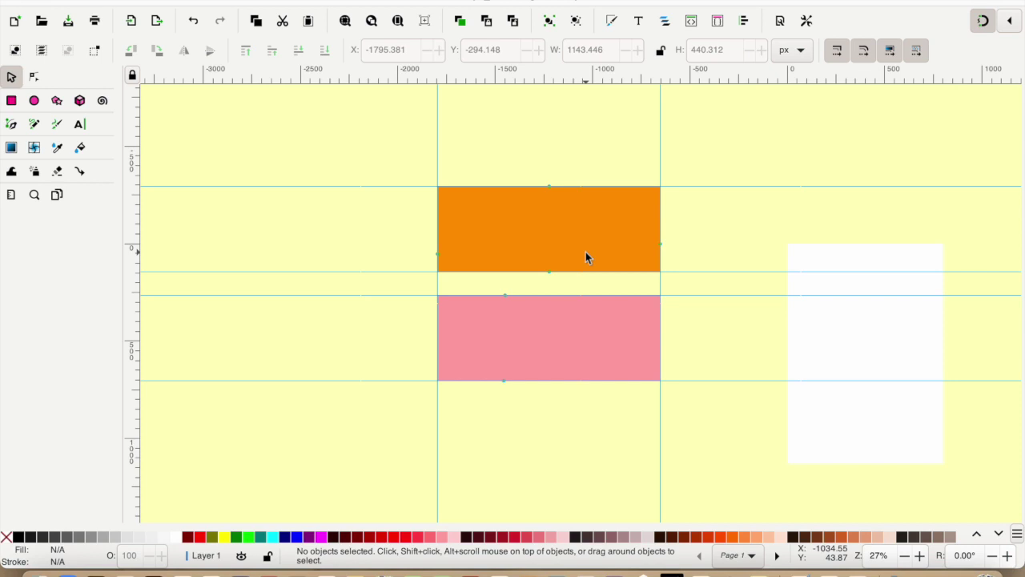
Step: Set the X position of the vertical guide on the rectangles' right side to -500 px
{"action": "double_click", "coordinate": [659, 153]}
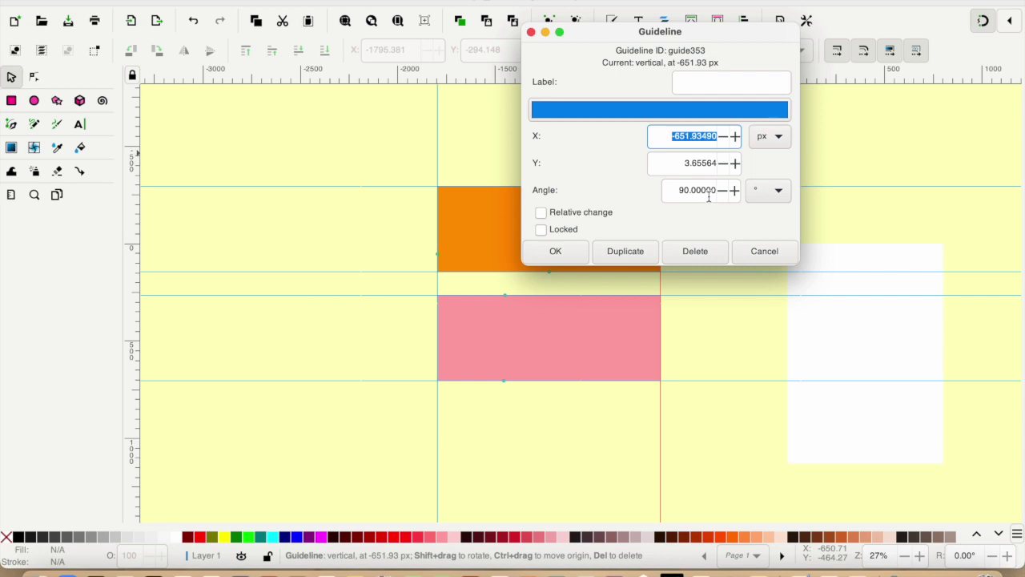
{"action": "left_click", "coordinate": [692, 136]}
{"action": "key", "text": "shift+Left"}
{"action": "key", "text": "shift+Left"}
{"action": "key", "text": "shift+Left"}
{"action": "key", "text": "shift+Left"}
{"action": "key", "text": "shift+Left"}
{"action": "key", "text": "shift+Left"}
{"action": "key", "text": "shift+Left"}
{"action": "key", "text": "shift+Left"}
{"action": "key", "text": "shift+Left"}
{"action": "key", "text": "shift+Left"}
{"action": "key", "text": "BackSpace"}
{"action": "type", "text": "-500"}
Step: Set the same guide's Y position to 5 px and its angle to 30°, and apply the guideline settings
{"action": "left_click", "coordinate": [688, 164]}
{"action": "double_click", "coordinate": [685, 163]}
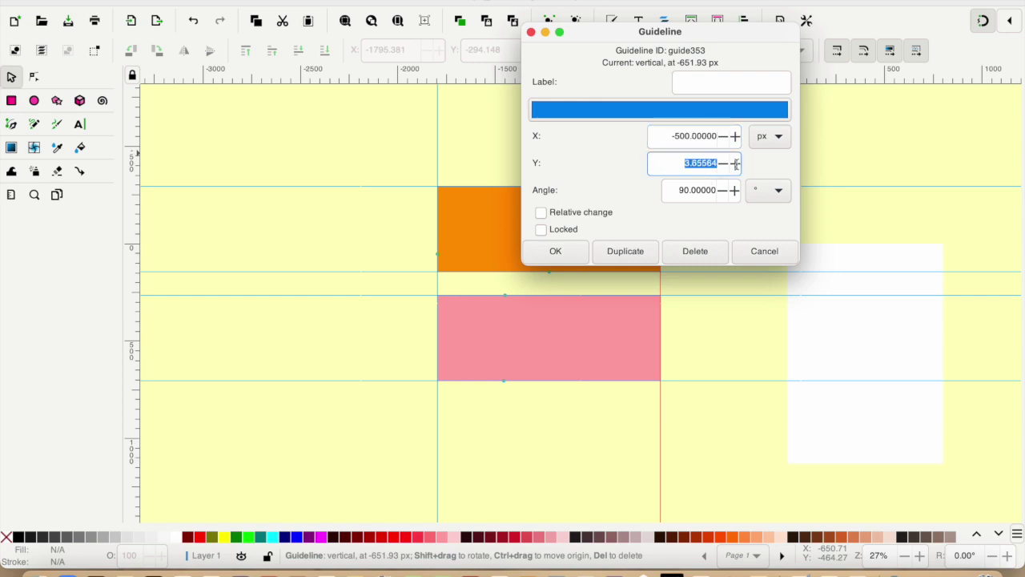
{"action": "type", "text": "5"}
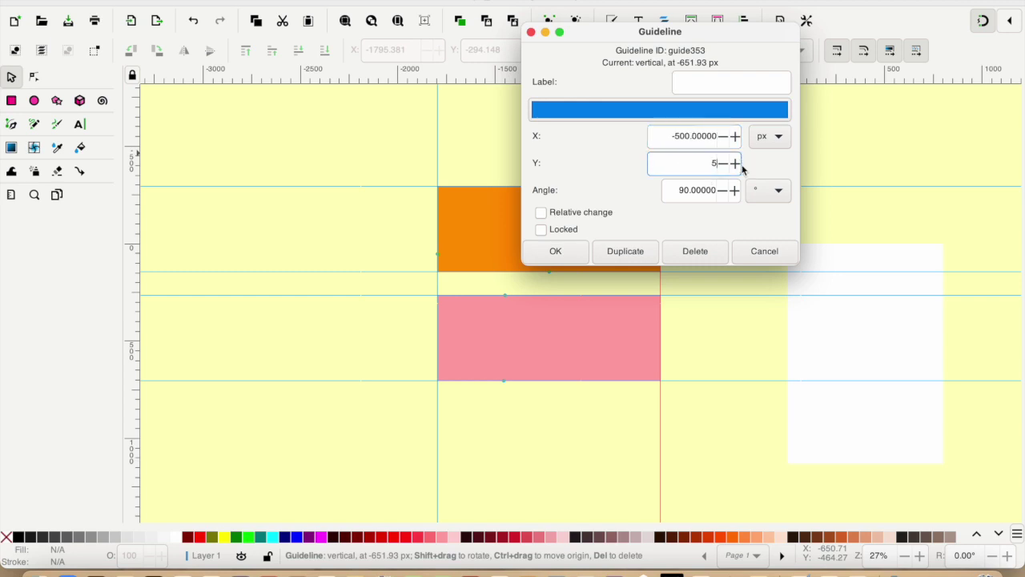
{"action": "left_click", "coordinate": [683, 190]}
{"action": "key", "text": "BackSpace"}
{"action": "type", "text": "3"}
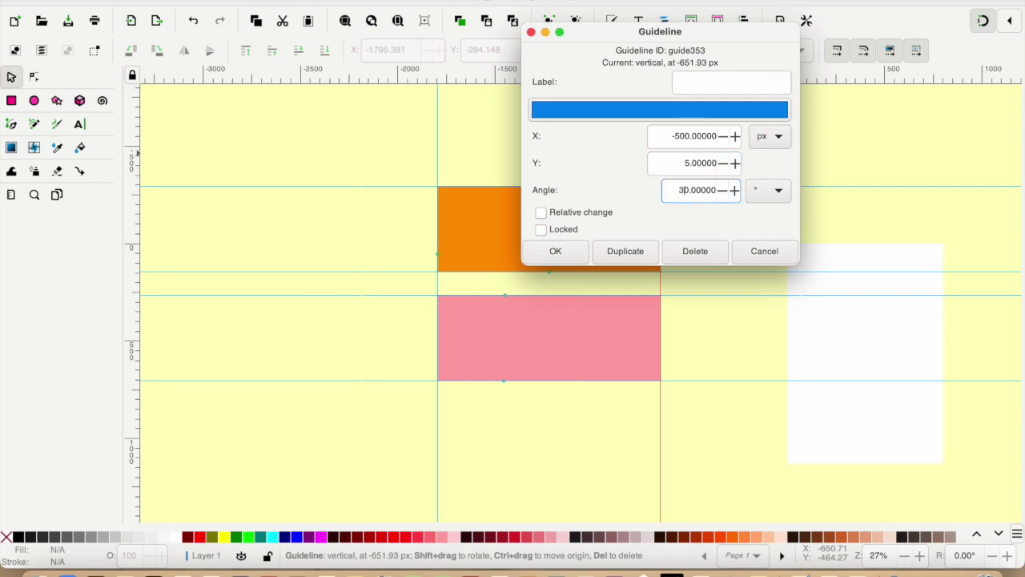
{"action": "left_click", "coordinate": [572, 252]}
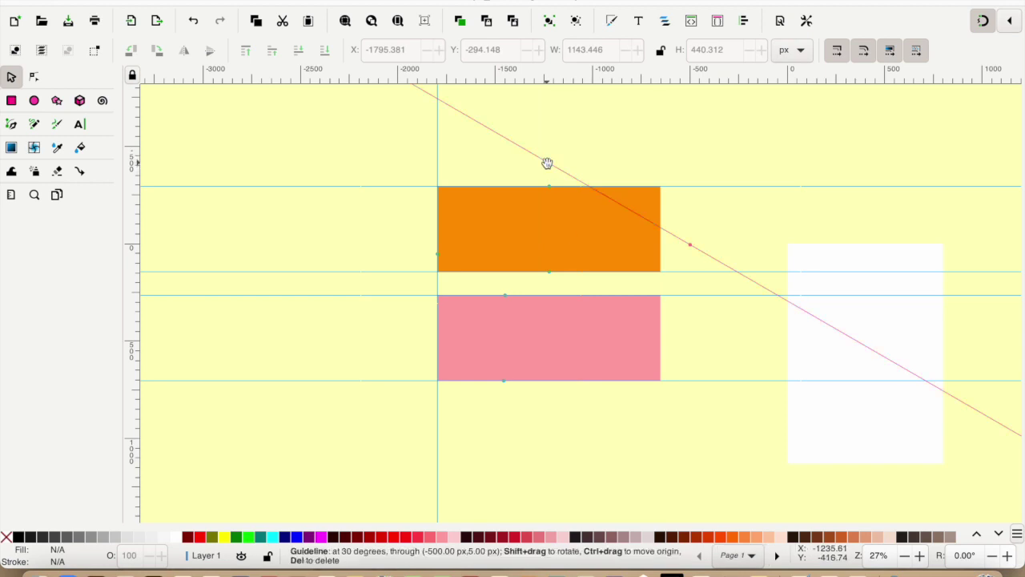
Step: Delete the slanted 30° guide that crosses the orange rectangle
{"action": "double_click", "coordinate": [547, 163]}
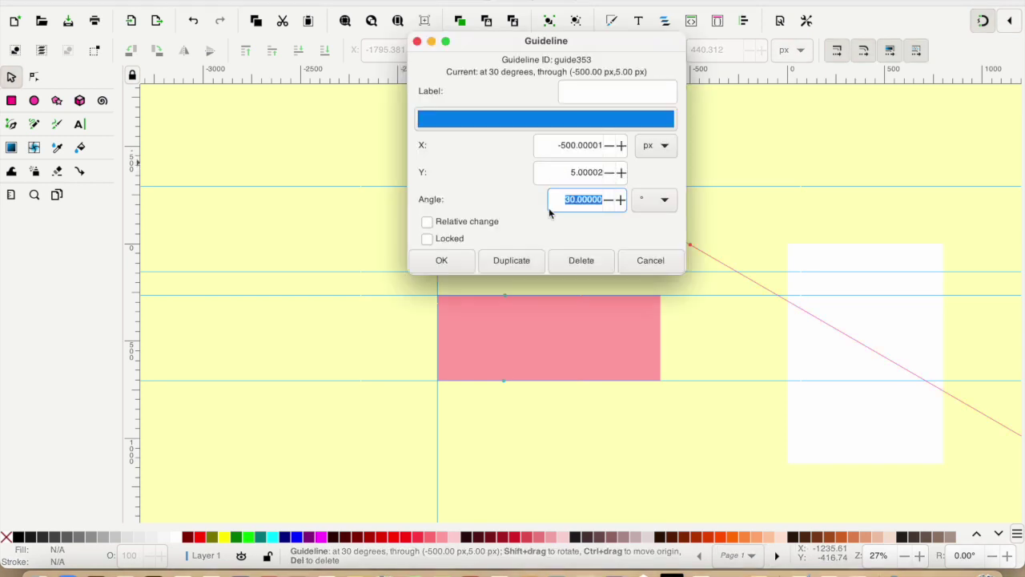
{"action": "left_click", "coordinate": [580, 260]}
{"action": "left_click", "coordinate": [577, 257]}
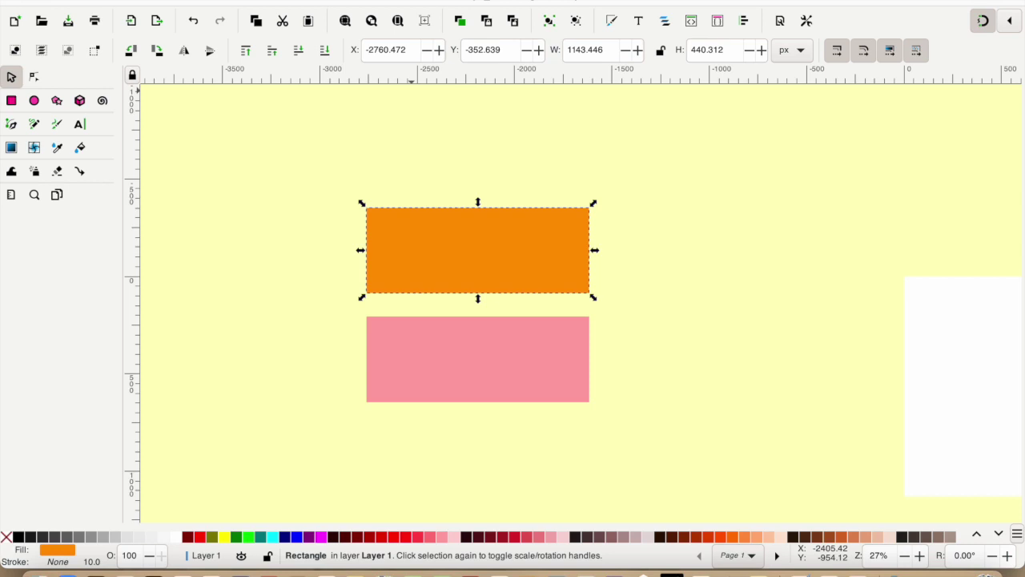
Step: Apply the Bloom bevel filter and the Lapping distortion filter to the orange rectangle
{"action": "key", "text": "Escape"}
{"action": "left_click", "coordinate": [506, 254]}
{"action": "left_click", "coordinate": [349, 0]}
{"action": "mouse_move", "coordinate": [359, 2]}
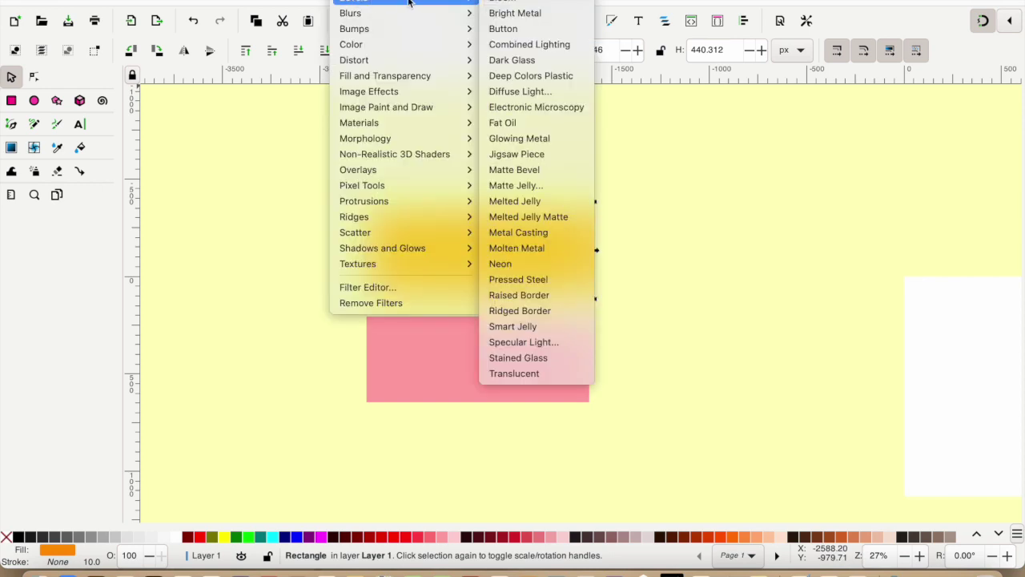
{"action": "left_click", "coordinate": [495, 1]}
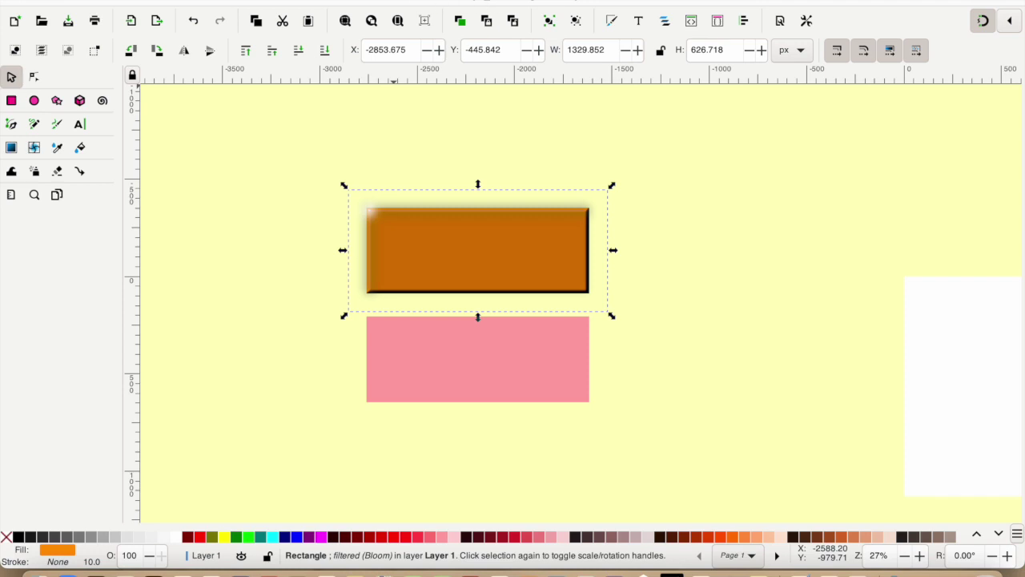
{"action": "left_click", "coordinate": [349, 0]}
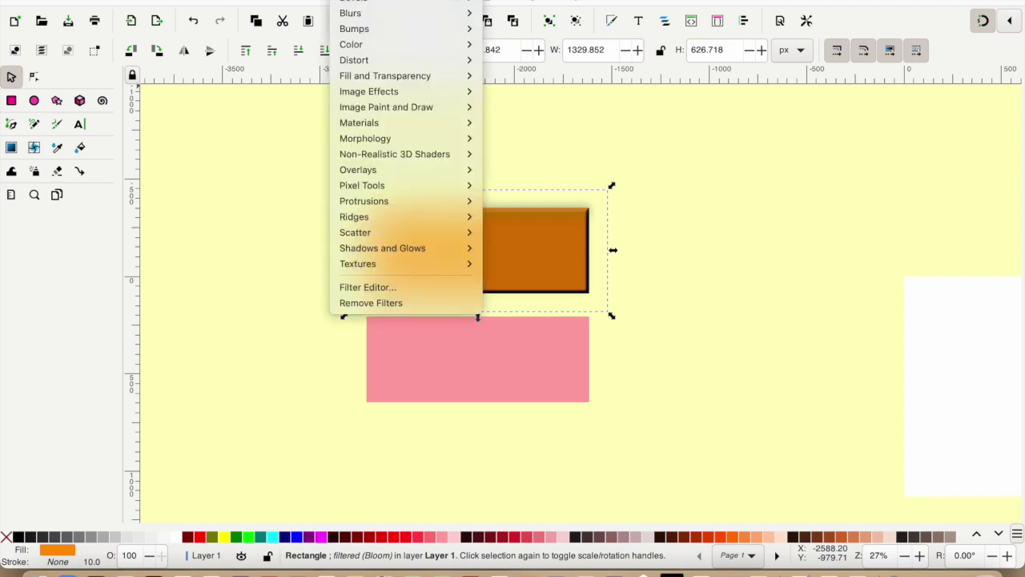
{"action": "mouse_move", "coordinate": [371, 60]}
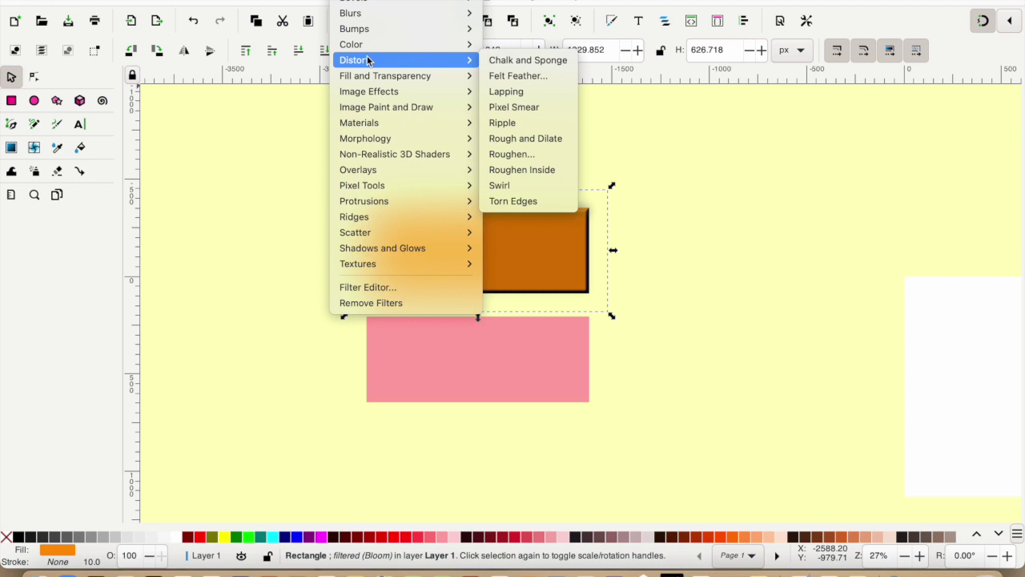
{"action": "left_click", "coordinate": [505, 92]}
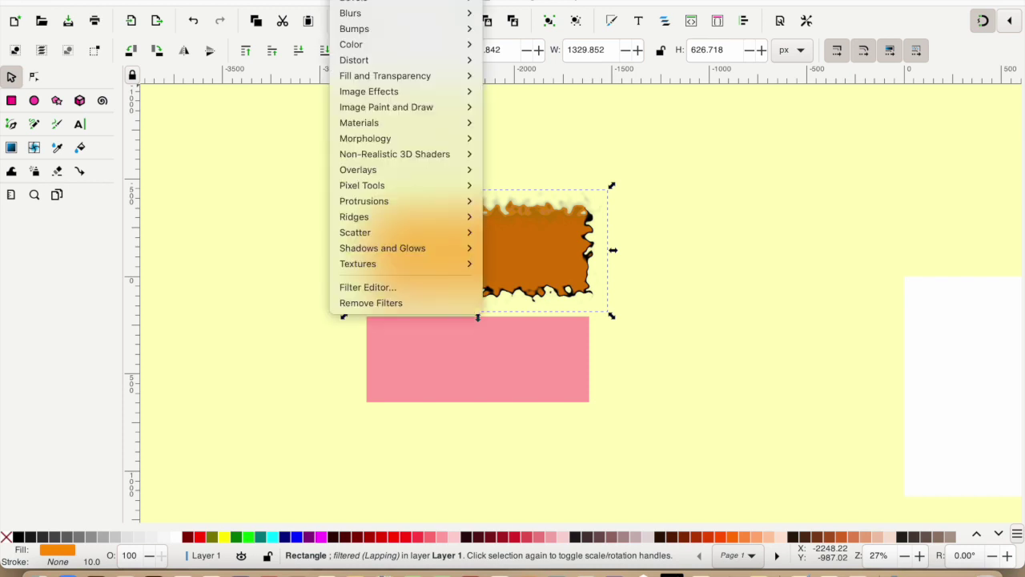
Step: Add the Film Grain image effect to the orange rectangle, and remove all of its filters
{"action": "mouse_move", "coordinate": [412, 95]}
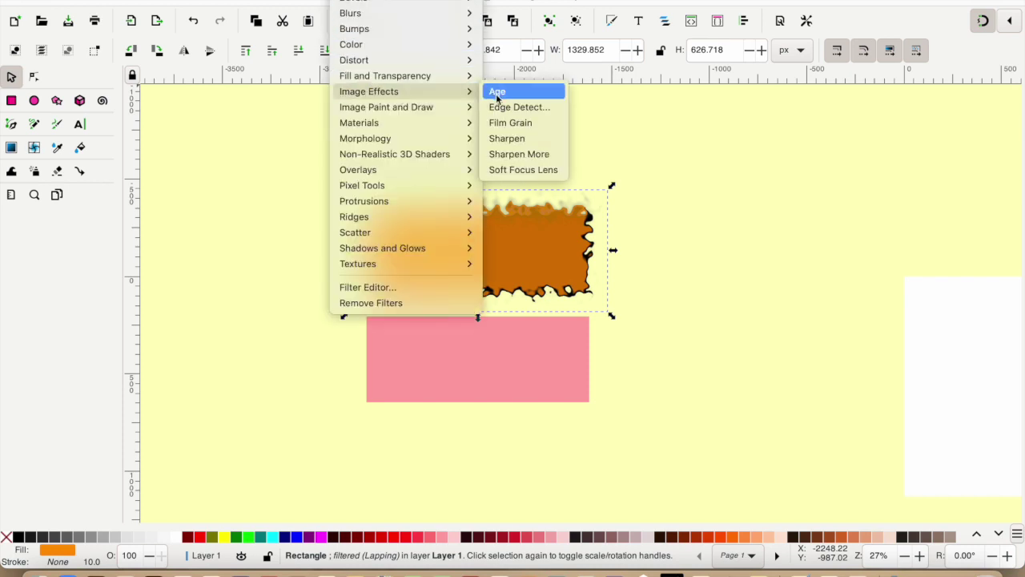
{"action": "left_click", "coordinate": [510, 122]}
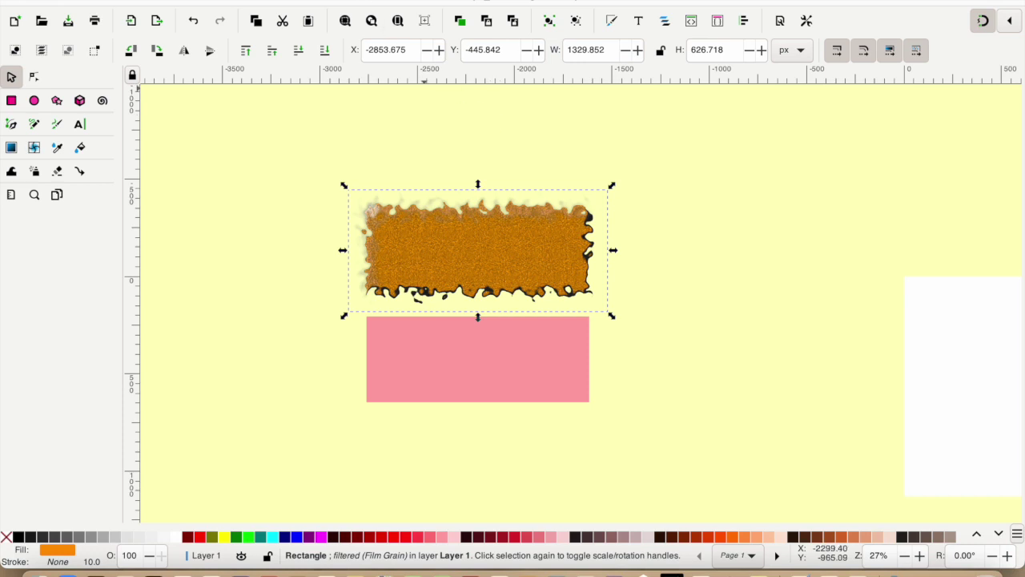
{"action": "left_click", "coordinate": [350, 1]}
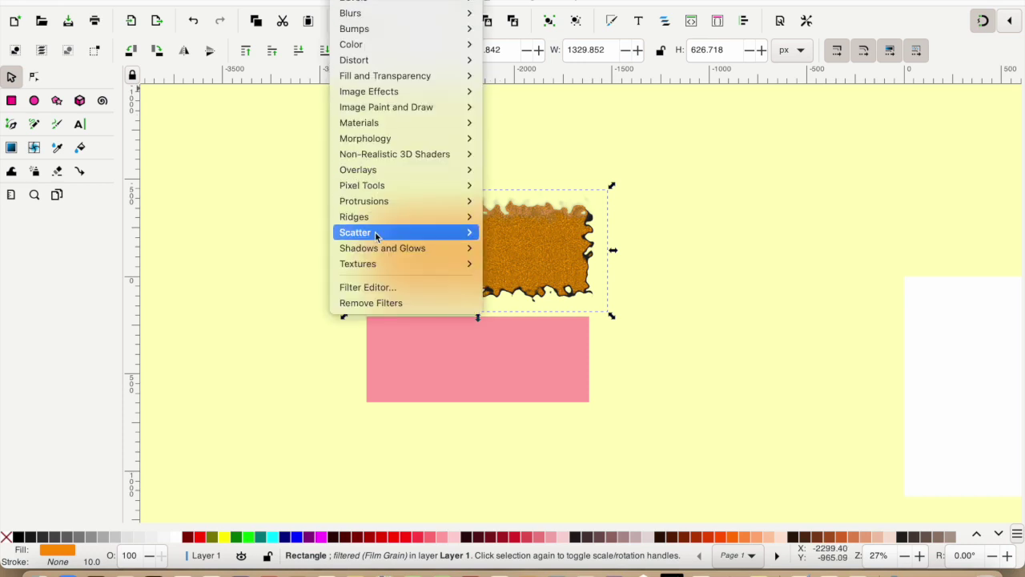
{"action": "left_click", "coordinate": [371, 305]}
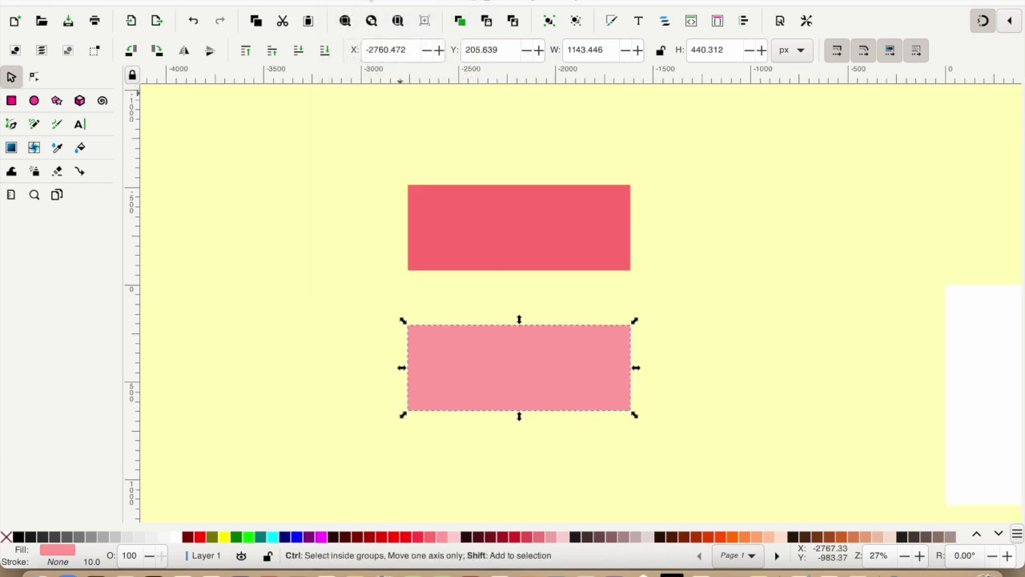
Step: Create a custom filter named MyFilter in the Filter Editor and apply it to the lower, light pink rectangle
{"action": "left_click", "coordinate": [373, 2]}
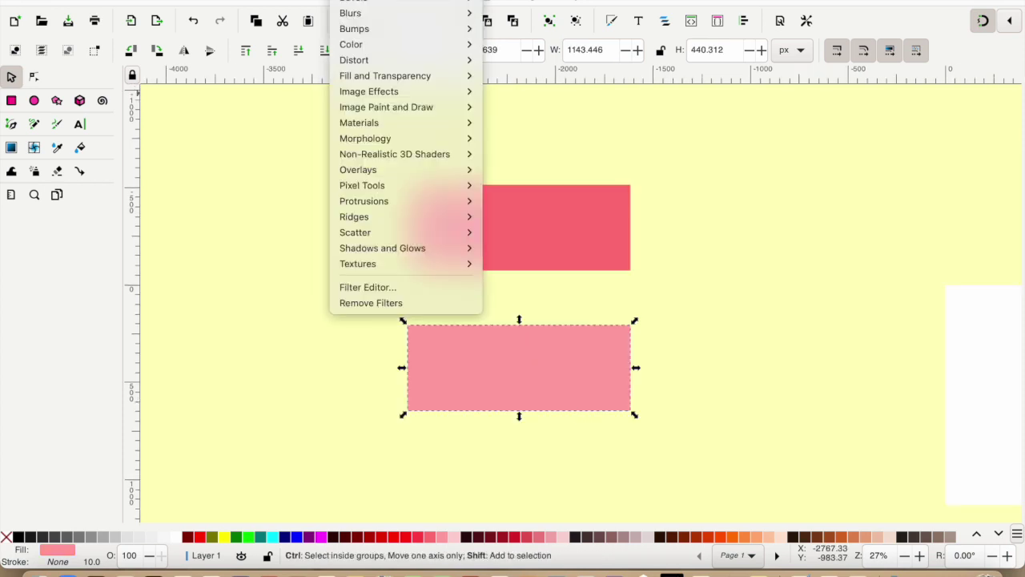
{"action": "left_click", "coordinate": [366, 287]}
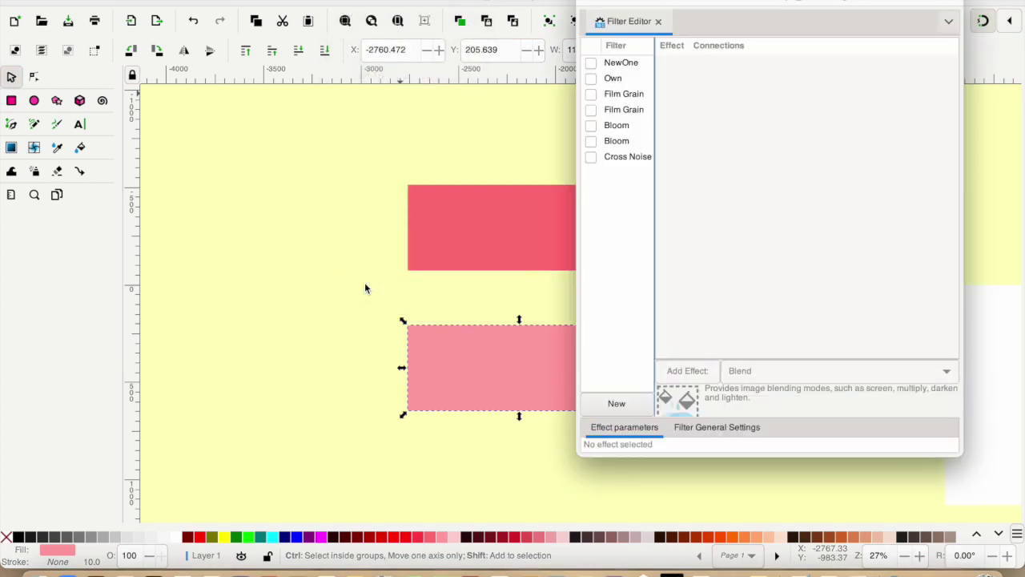
{"action": "left_click", "coordinate": [617, 404]}
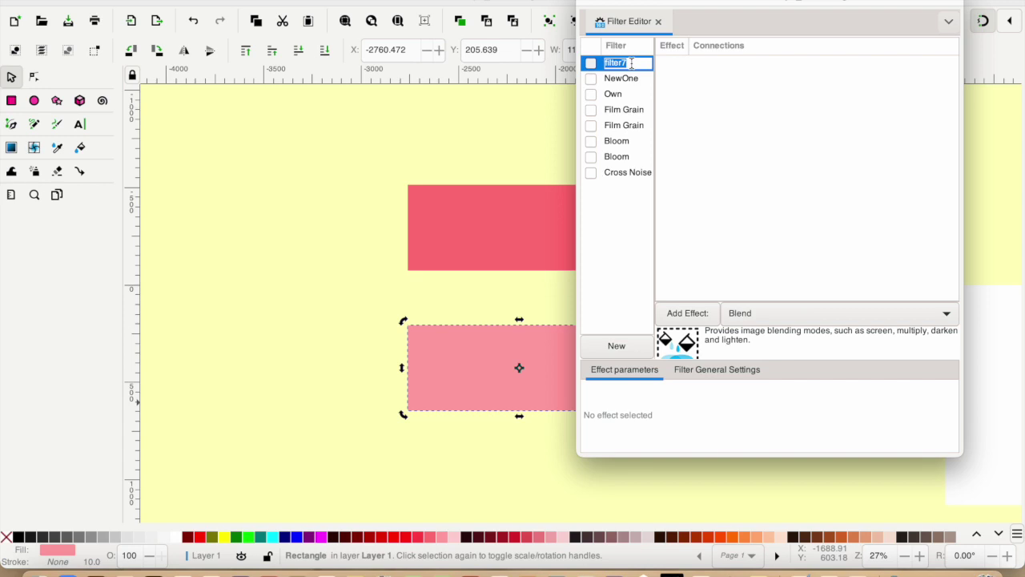
{"action": "key", "text": "BackSpace"}
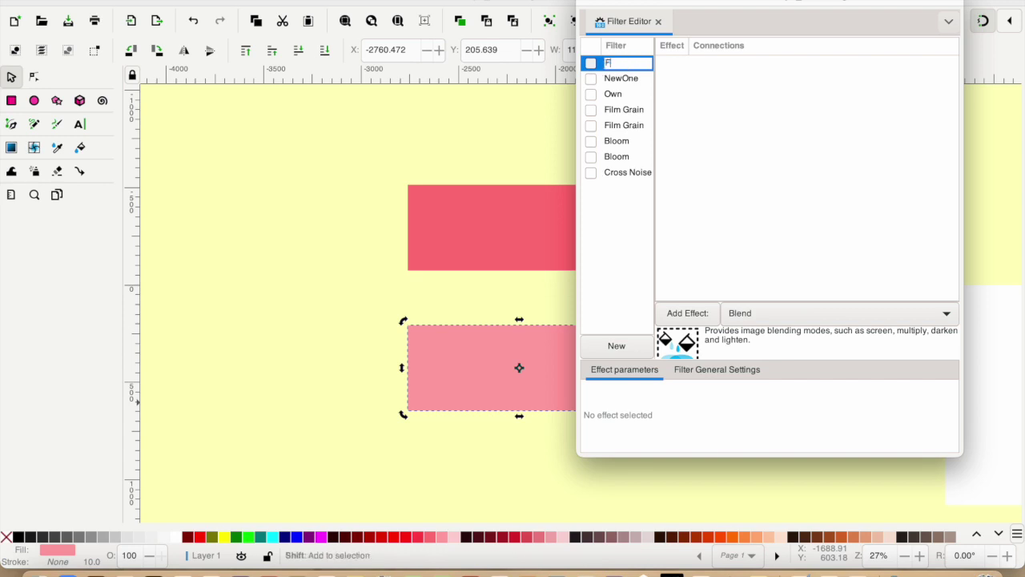
{"action": "type", "text": "MyFilter"}
{"action": "left_click", "coordinate": [592, 63]}
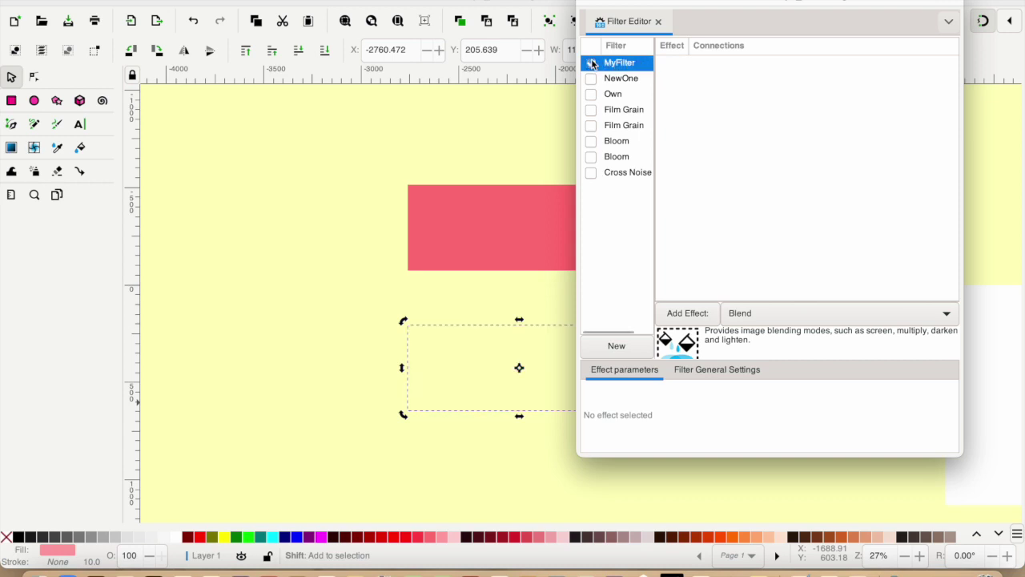
Step: Add a Color Matrix effect to MyFilter
{"action": "left_click", "coordinate": [552, 347]}
{"action": "left_click", "coordinate": [518, 371]}
{"action": "left_click", "coordinate": [764, 313]}
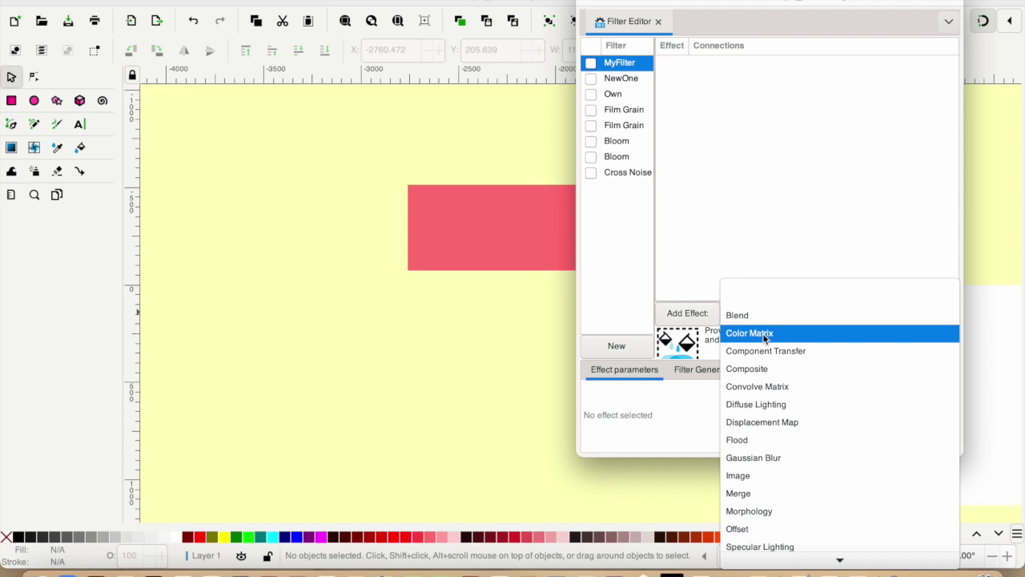
{"action": "left_click", "coordinate": [764, 333]}
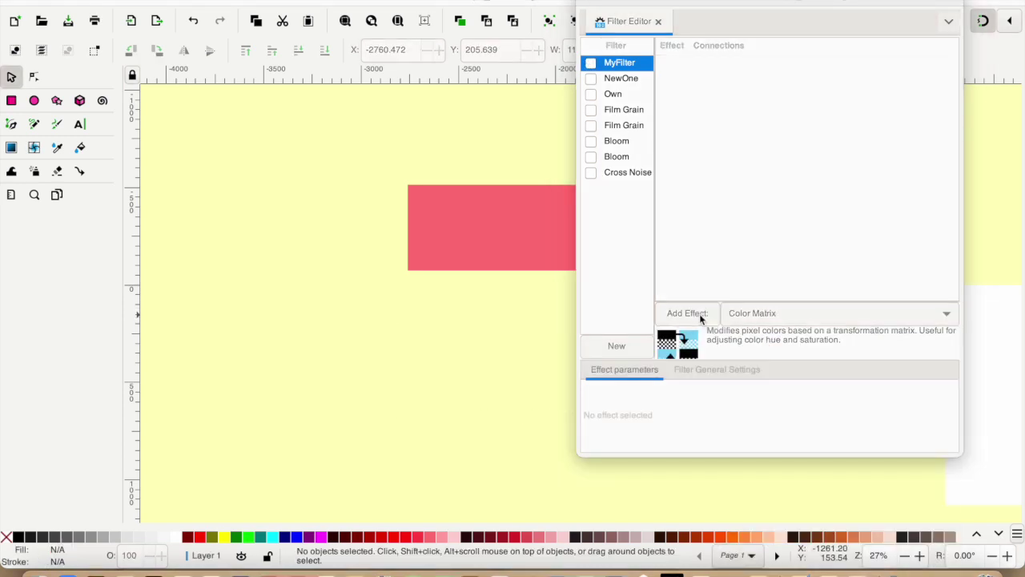
{"action": "left_click", "coordinate": [693, 317]}
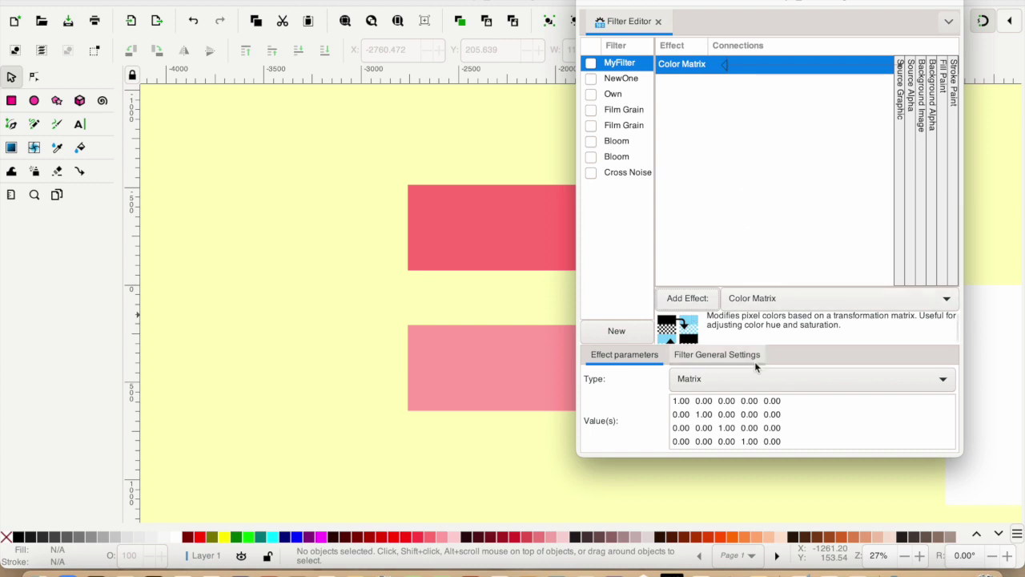
Step: Set the Color Matrix effect's type to Saturate with a value of 0.22
{"action": "left_click", "coordinate": [767, 378]}
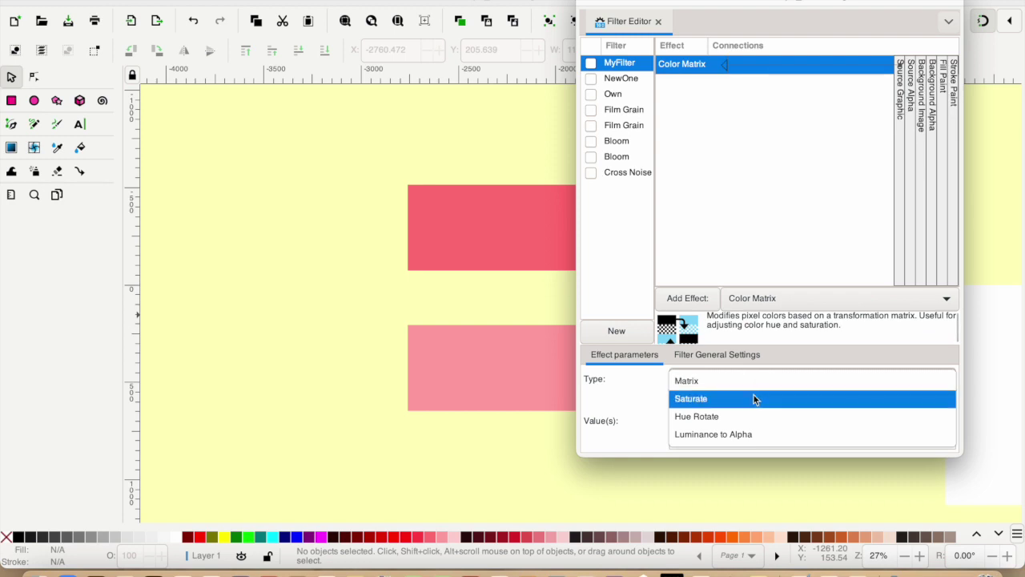
{"action": "left_click", "coordinate": [755, 398]}
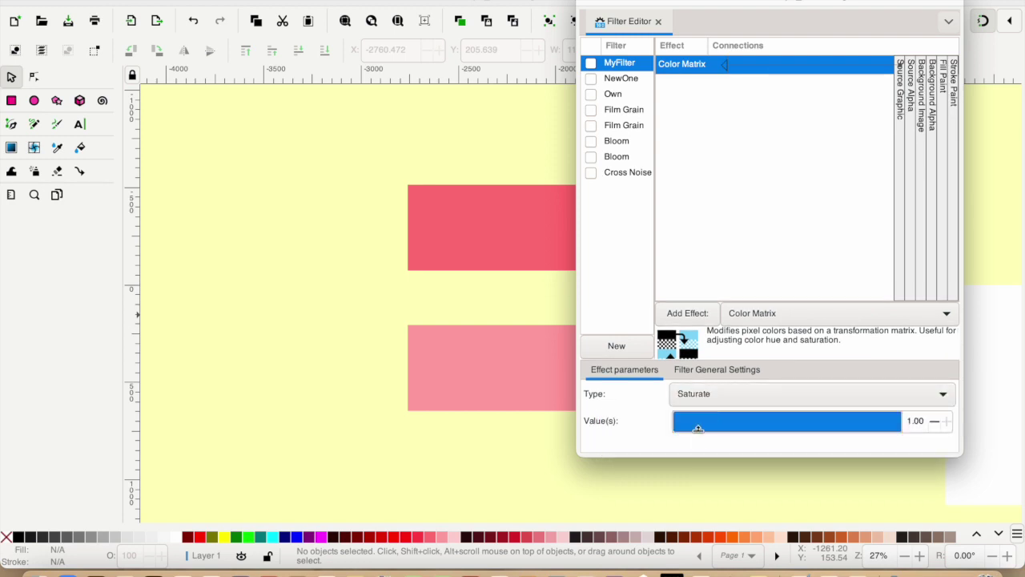
{"action": "left_click_drag", "start_coordinate": [893, 422], "coordinate": [721, 437]}
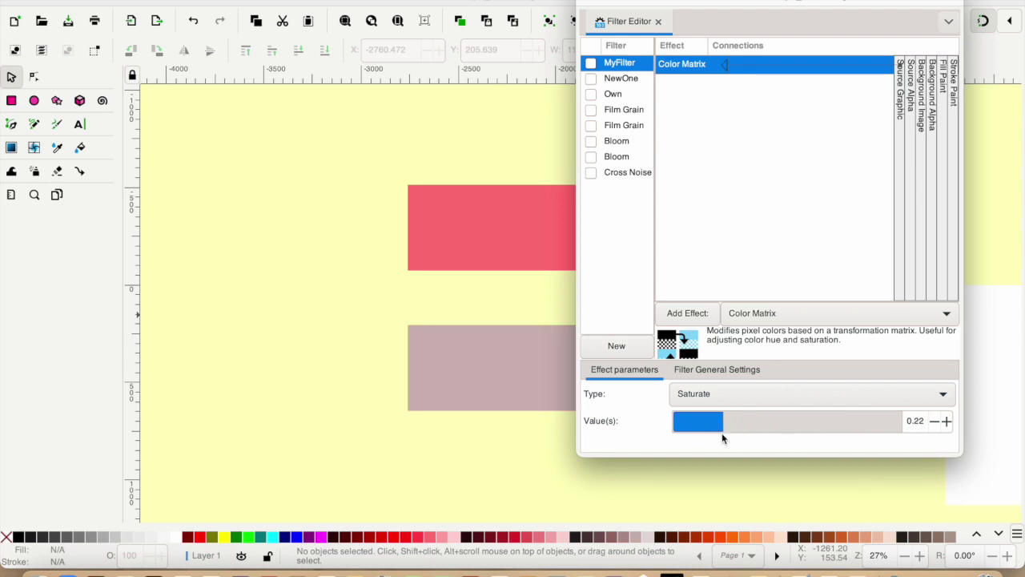
Step: Add a Gaussian Blur effect to MyFilter and adjust its standard deviation
{"action": "left_click", "coordinate": [762, 314]}
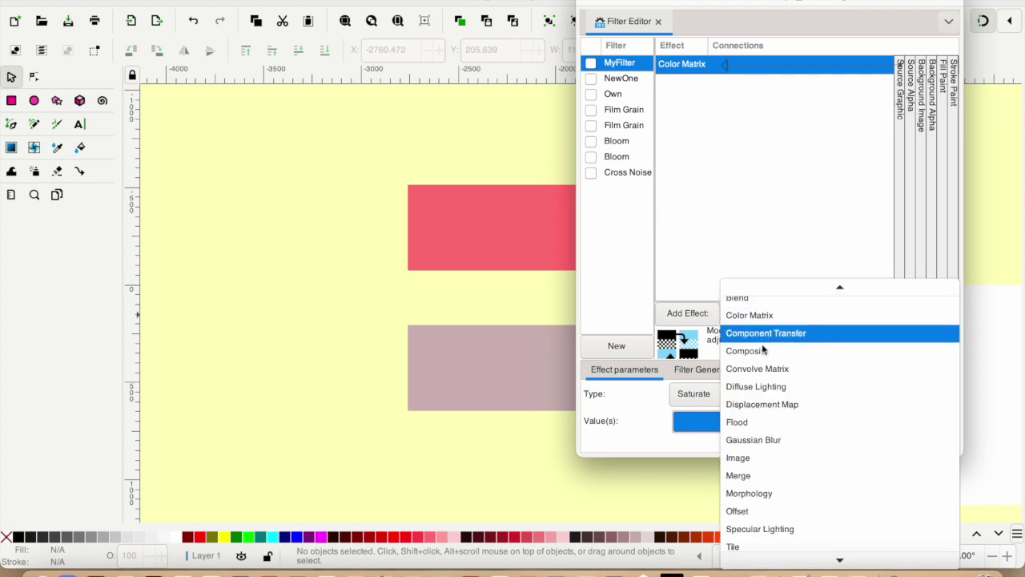
{"action": "left_click", "coordinate": [759, 440]}
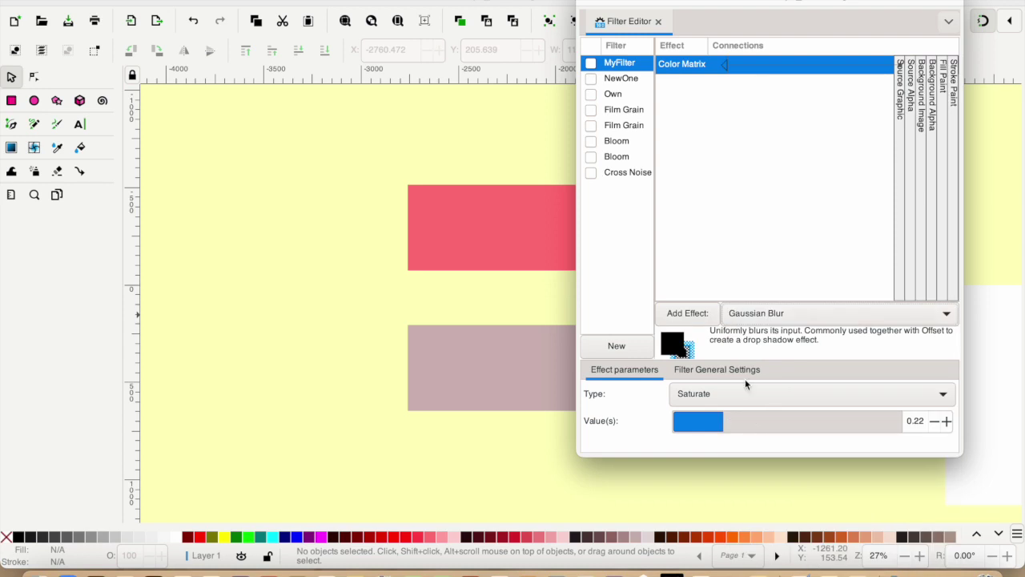
{"action": "left_click", "coordinate": [686, 313]}
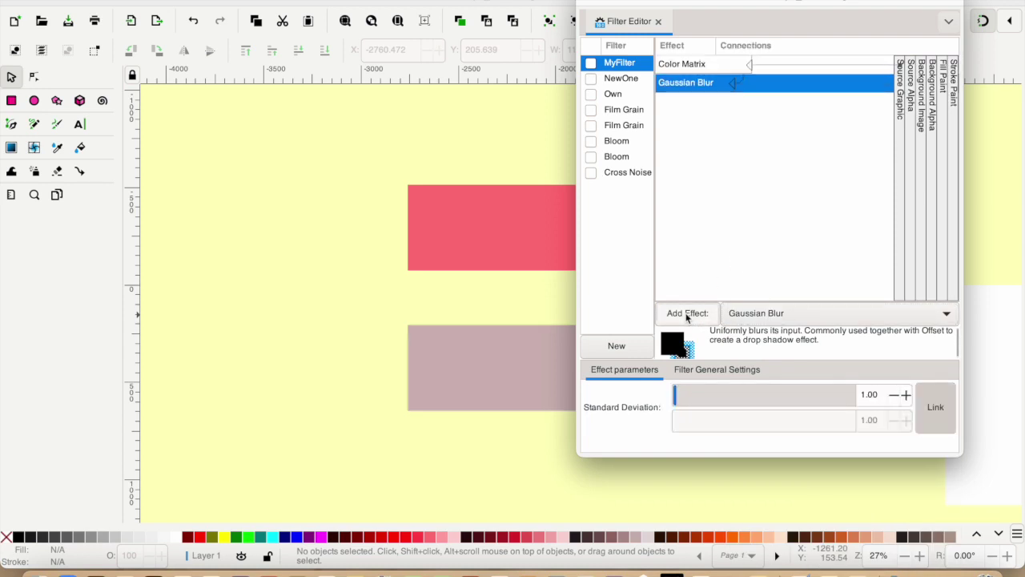
{"action": "mouse_move", "coordinate": [681, 390]}
{"action": "left_mouse_down"}
{"action": "mouse_move", "coordinate": [713, 394]}
{"action": "mouse_move", "coordinate": [685, 394]}
{"action": "left_mouse_up"}
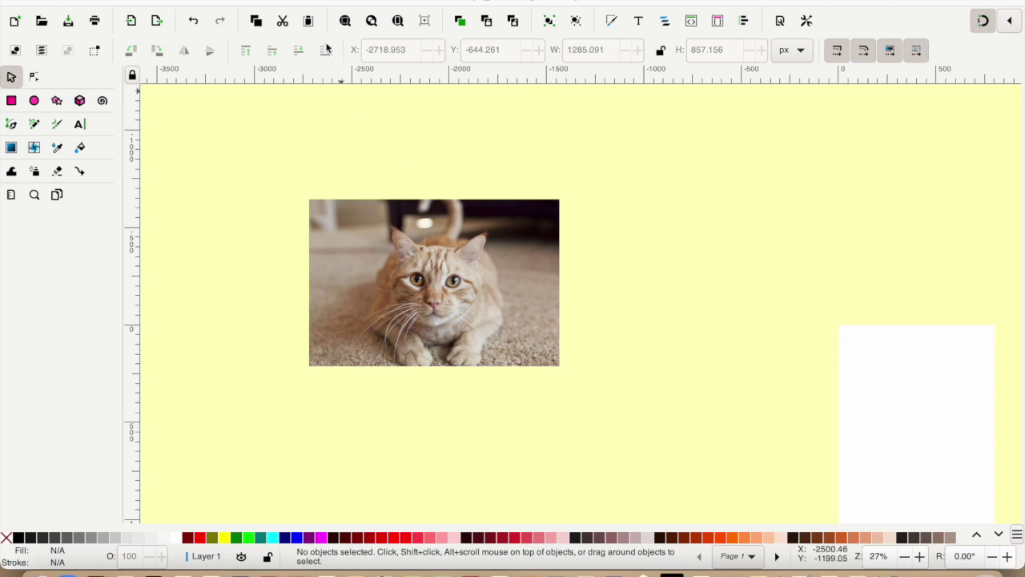
Step: Open Trace Bitmap for the cat photo and look over its Multicolor and Pixel art modes
{"action": "left_click", "coordinate": [280, 2]}
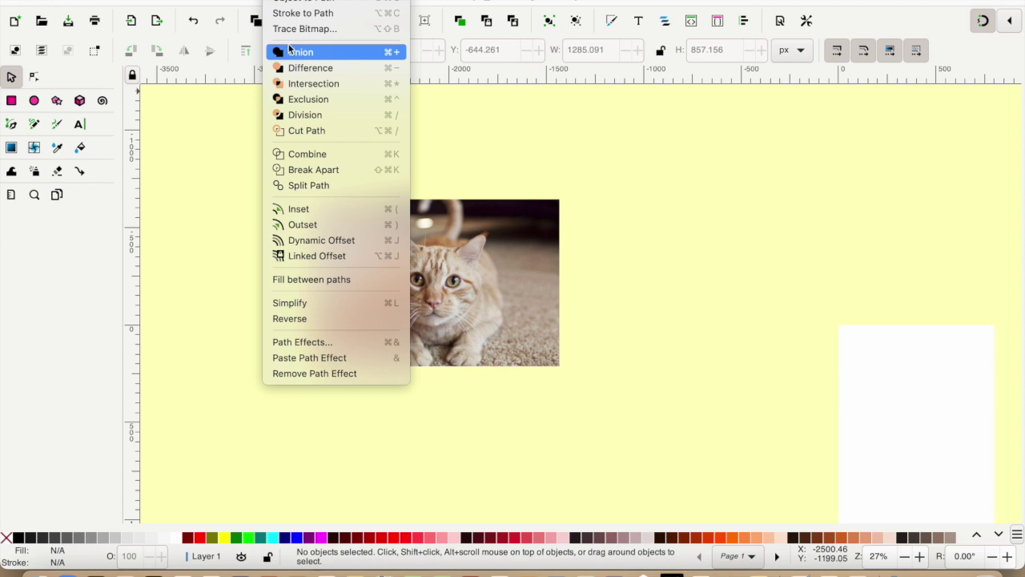
{"action": "left_click", "coordinate": [291, 31]}
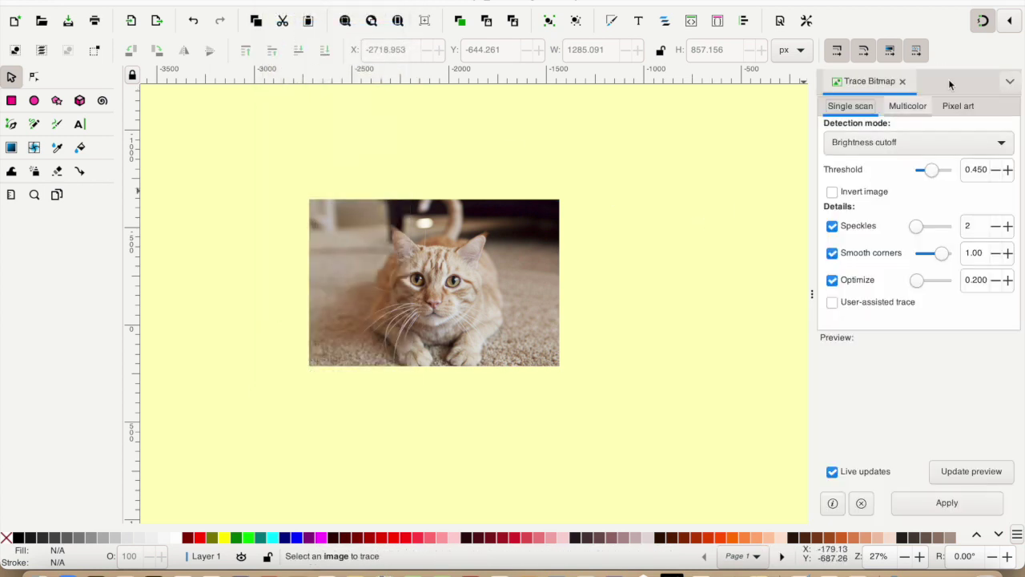
{"action": "left_click", "coordinate": [503, 346]}
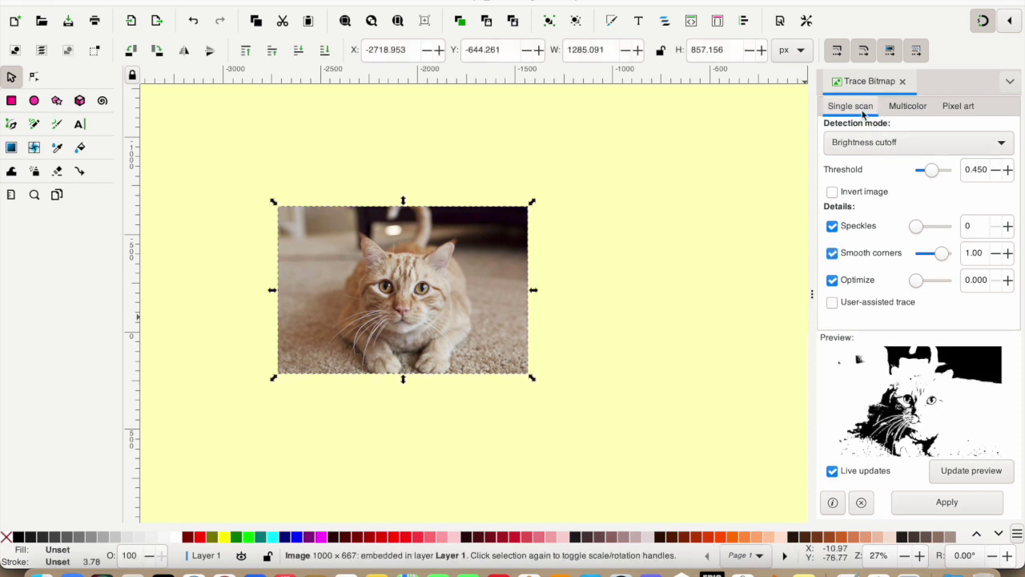
{"action": "left_click", "coordinate": [905, 108]}
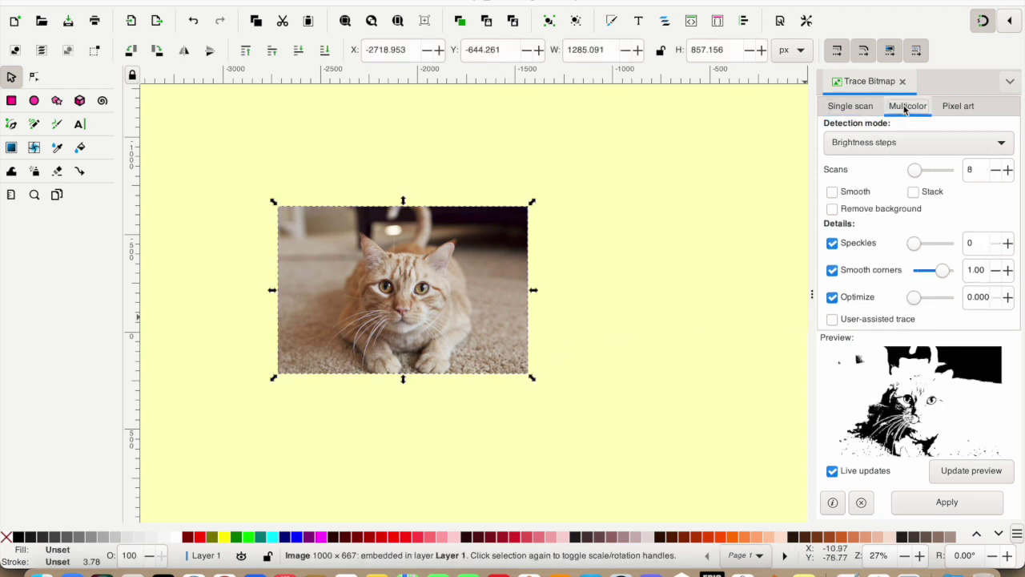
{"action": "left_click", "coordinate": [957, 107]}
Step: Trace the cat photo as a single scan with Brightness cutoff, and move the traced path beside the photo, to X about -1315 px
{"action": "left_click", "coordinate": [869, 111]}
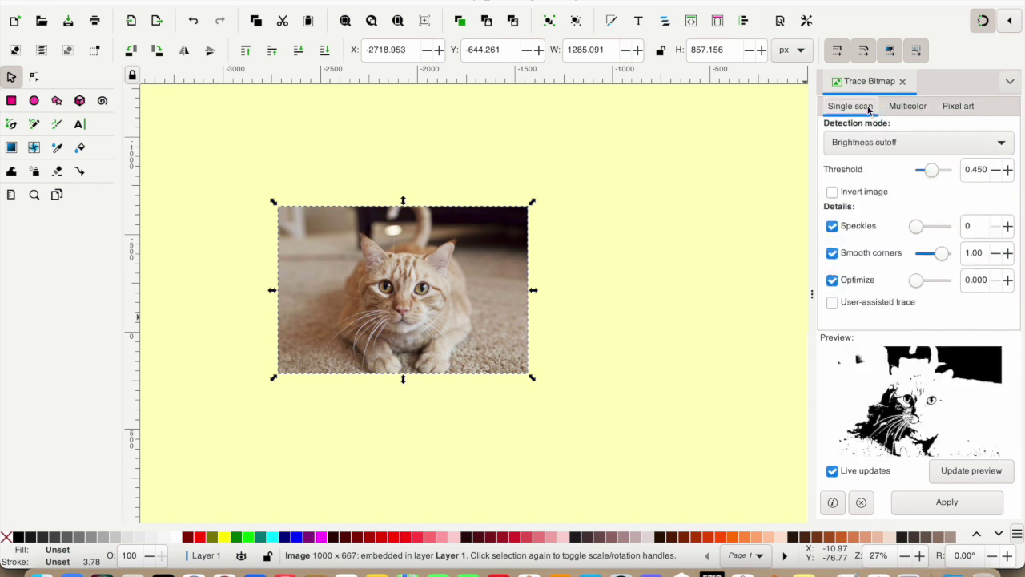
{"action": "left_click", "coordinate": [999, 144]}
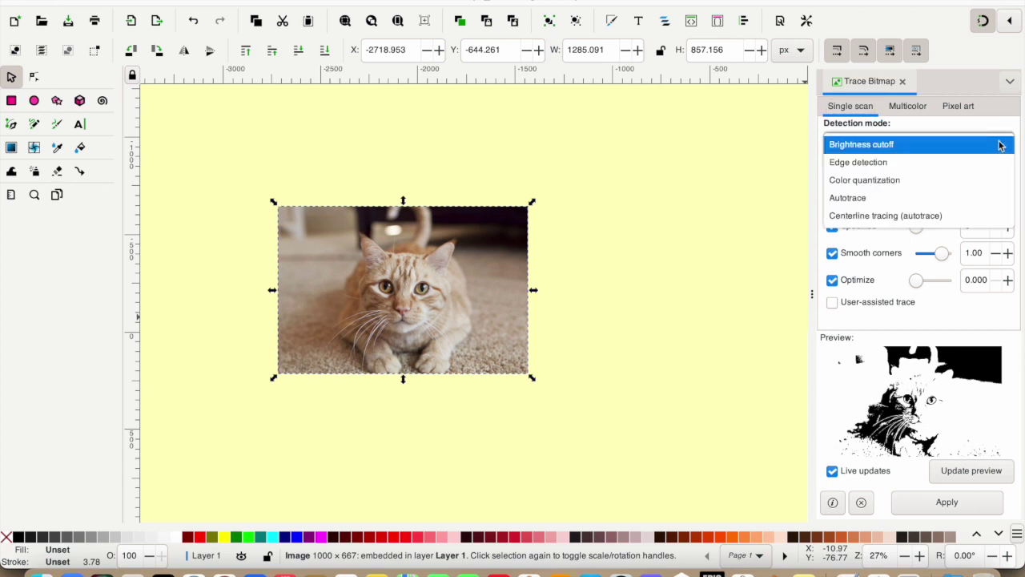
{"action": "left_click", "coordinate": [999, 145]}
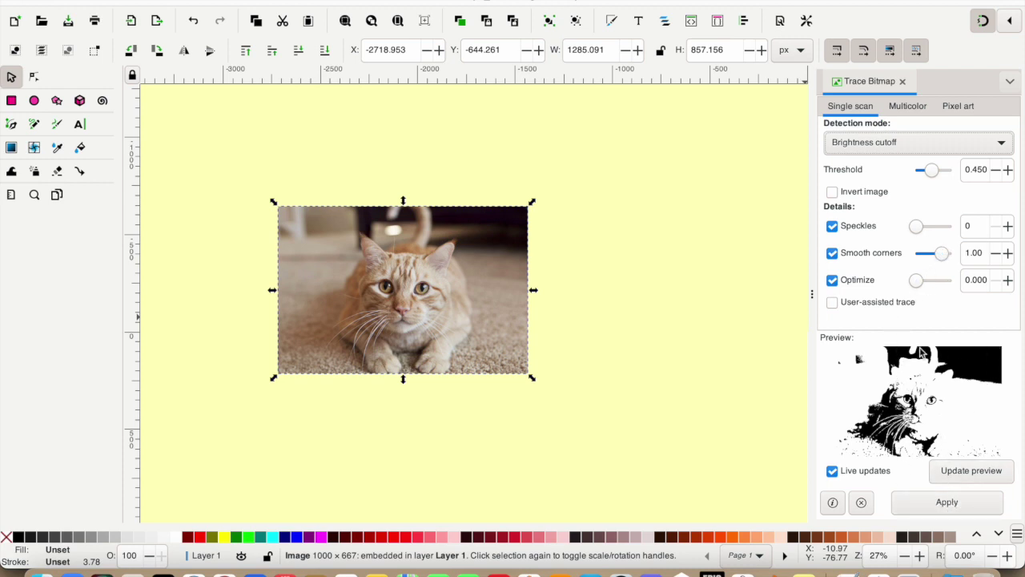
{"action": "left_click", "coordinate": [945, 502]}
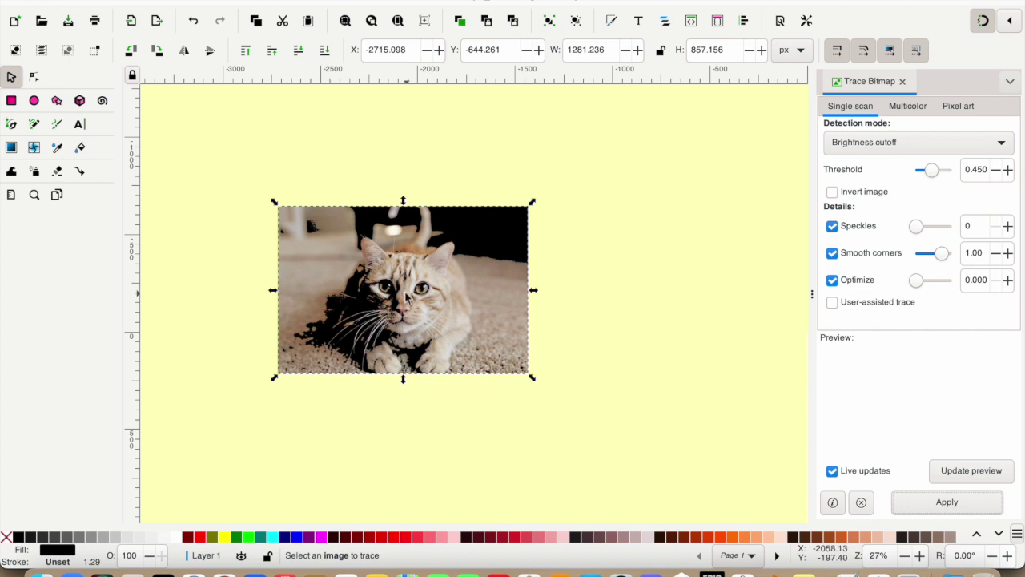
{"action": "mouse_move", "coordinate": [410, 300]}
{"action": "left_mouse_down"}
{"action": "mouse_move", "coordinate": [655, 316]}
{"action": "mouse_move", "coordinate": [694, 308]}
{"action": "left_mouse_up"}
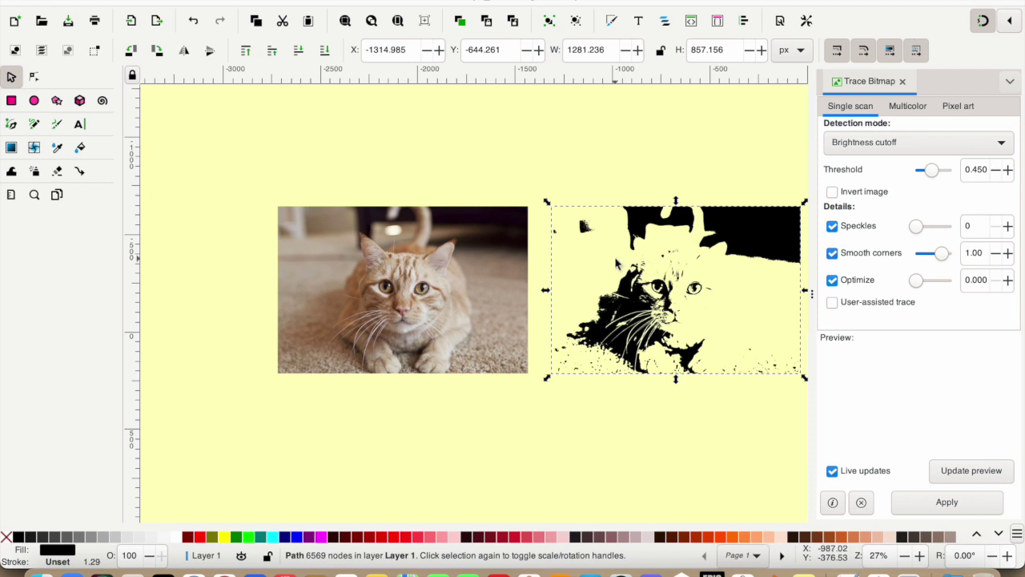
Step: Display the nodes of the traced cat path with the Node tool to examine them
{"action": "scroll", "coordinate": [594, 405], "scroll_direction": "right", "scroll_amount": 2}
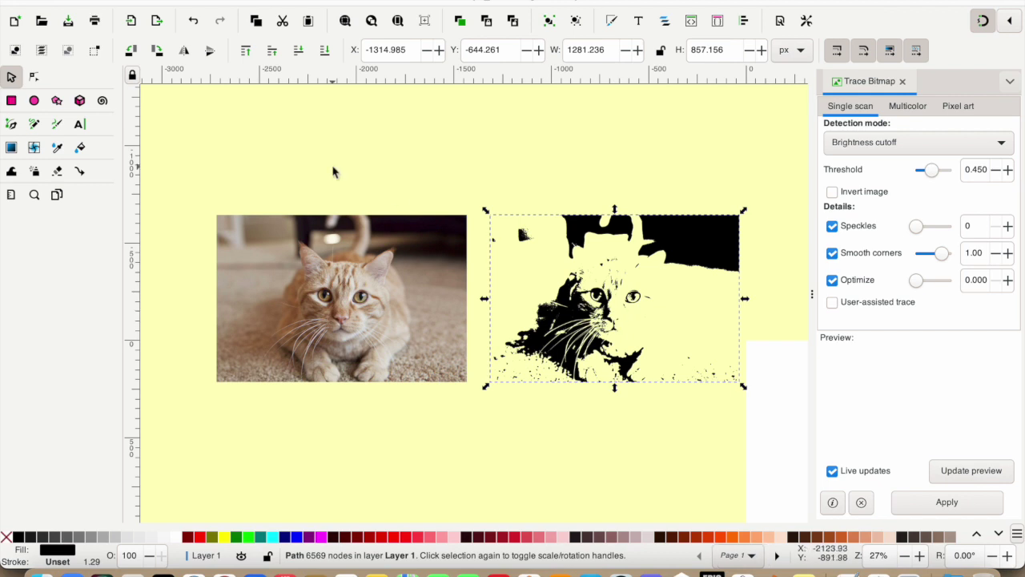
{"action": "left_click", "coordinate": [34, 77]}
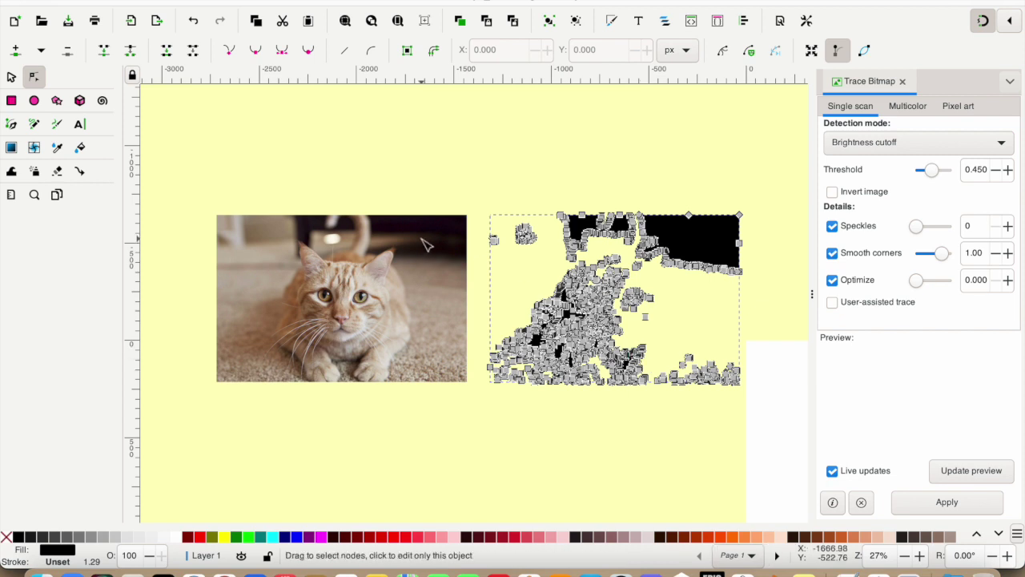
{"action": "left_click", "coordinate": [12, 77]}
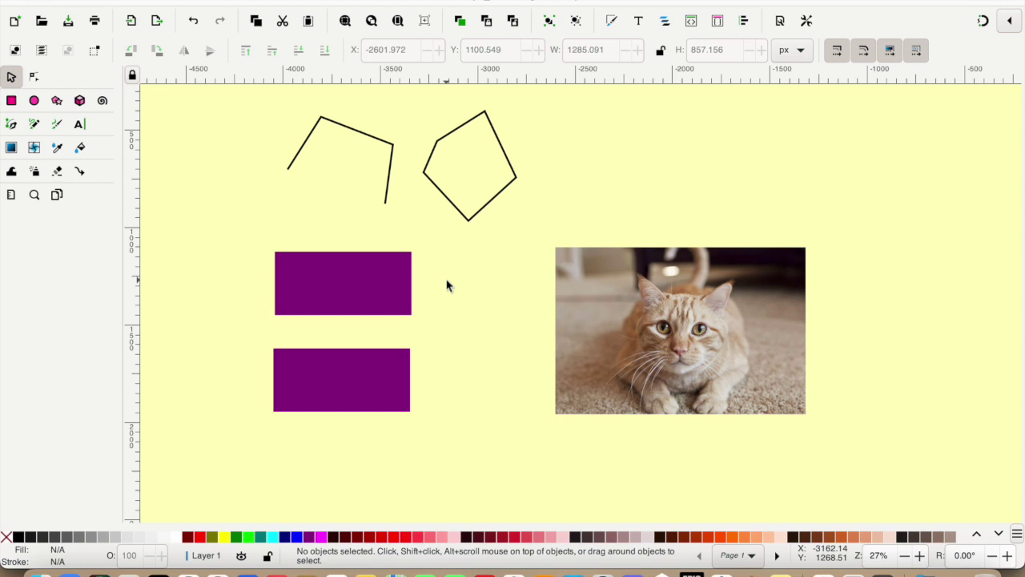
Step: Select the upper purple rectangle and the five-sided outline in turn to compare their object types, and clear the selection
{"action": "left_click", "coordinate": [341, 275]}
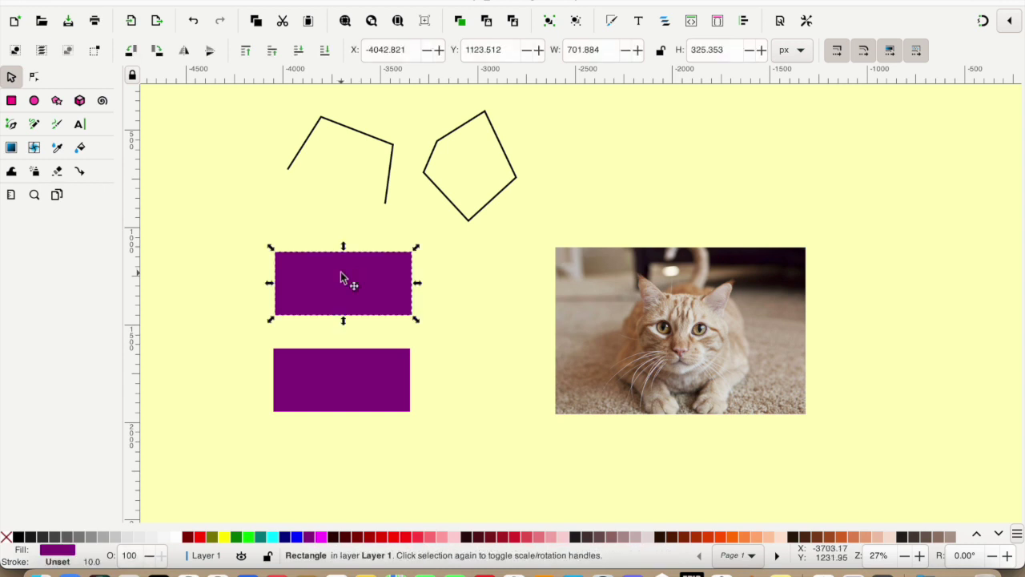
{"action": "left_click", "coordinate": [377, 143]}
{"action": "left_click", "coordinate": [439, 141]}
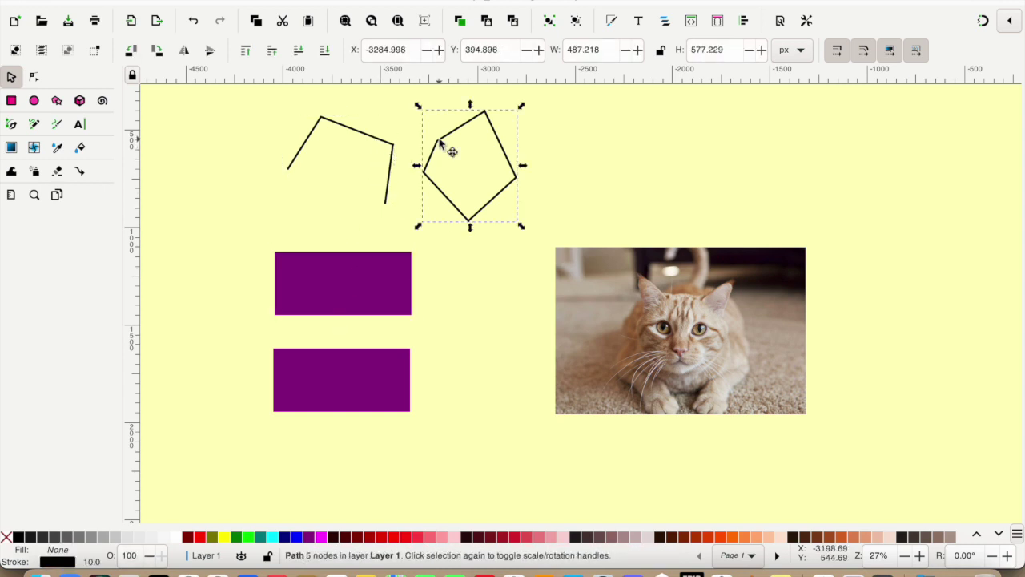
{"action": "left_click", "coordinate": [449, 275]}
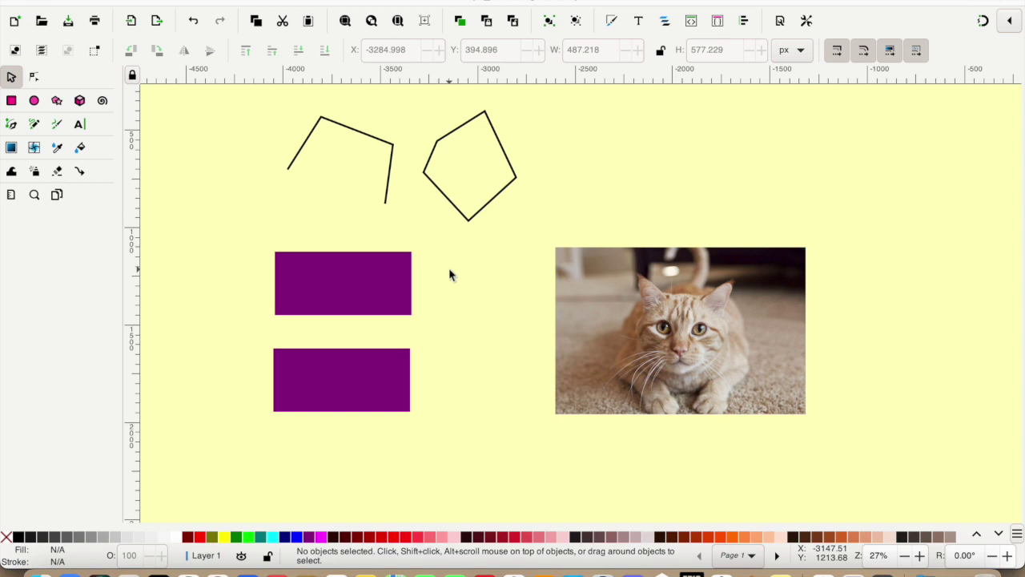
Step: Undo the last move of the lower purple rectangle and show the upper rectangle's shape handles with the Node tool
{"action": "left_click", "coordinate": [377, 274]}
{"action": "key", "text": "ctrl+z"}
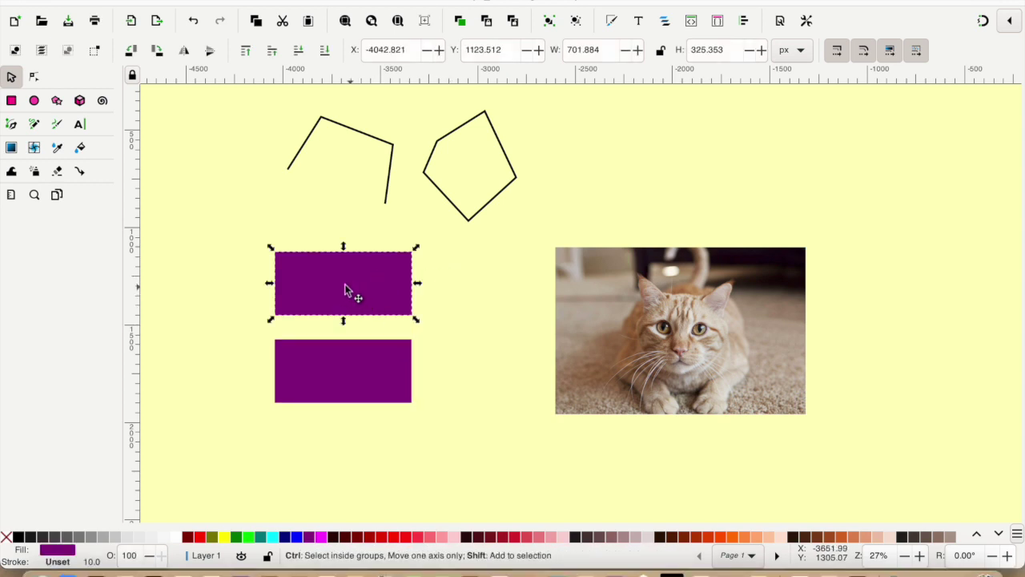
{"action": "left_click", "coordinate": [34, 76]}
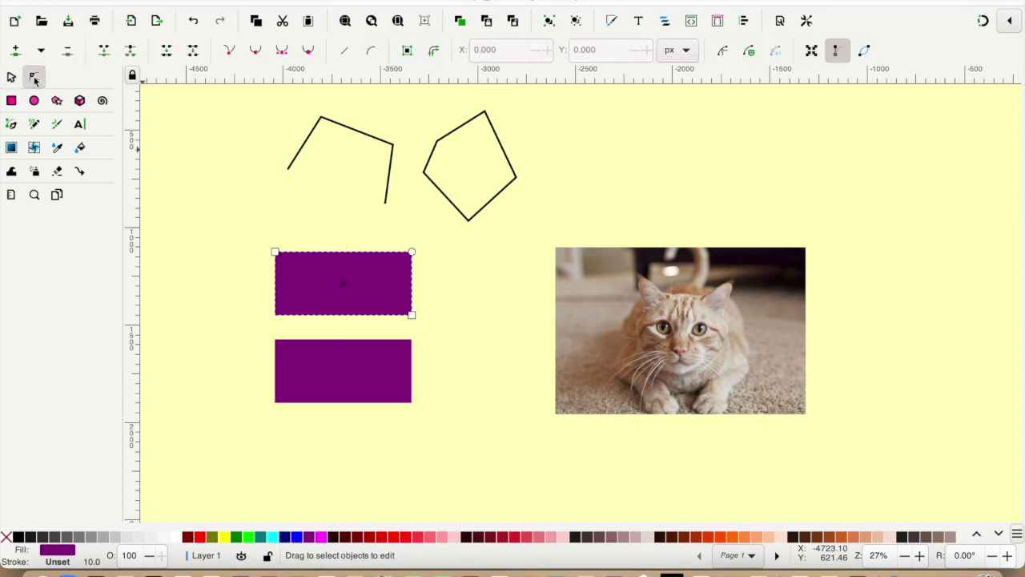
Step: Convert the lower purple rectangle to a path with Object to Path
{"action": "left_click", "coordinate": [342, 369]}
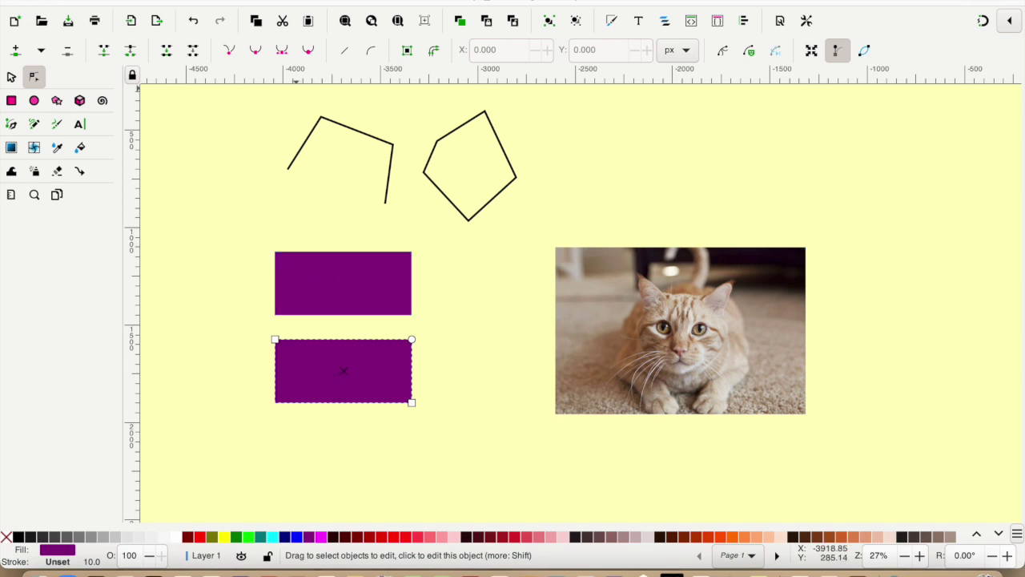
{"action": "left_click", "coordinate": [286, 0]}
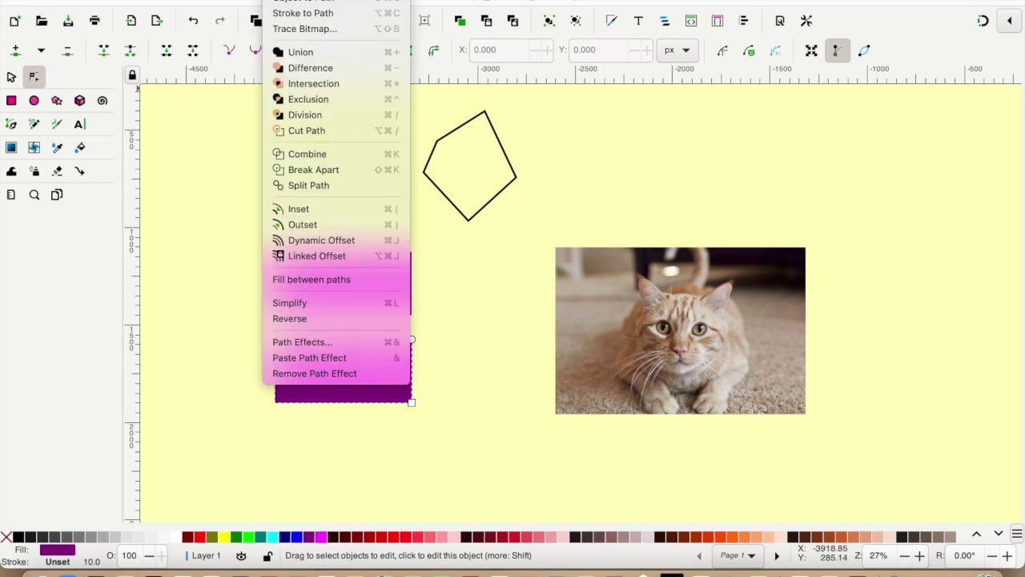
{"action": "left_click", "coordinate": [287, 1]}
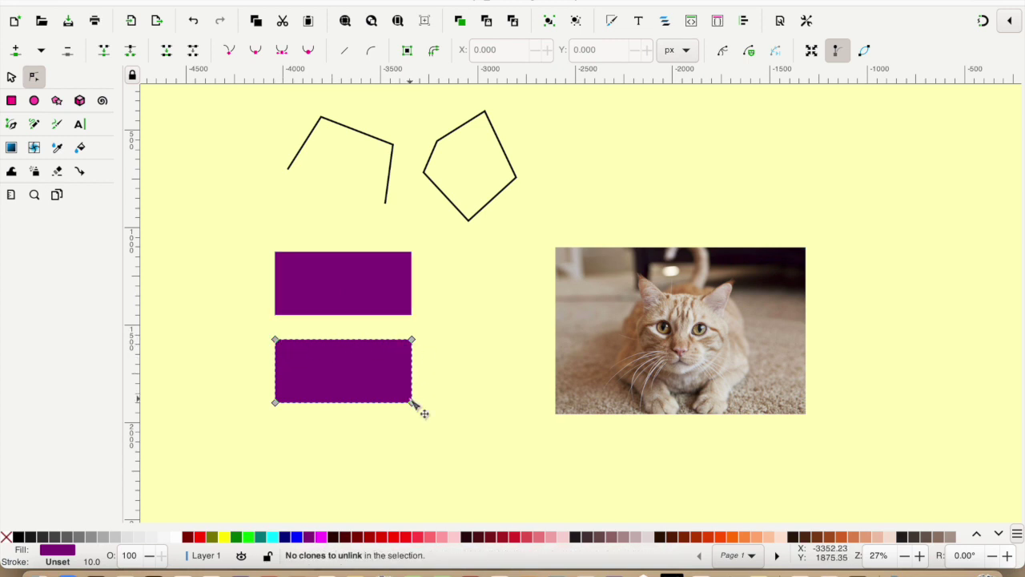
{"action": "key", "text": "shift+alt+d"}
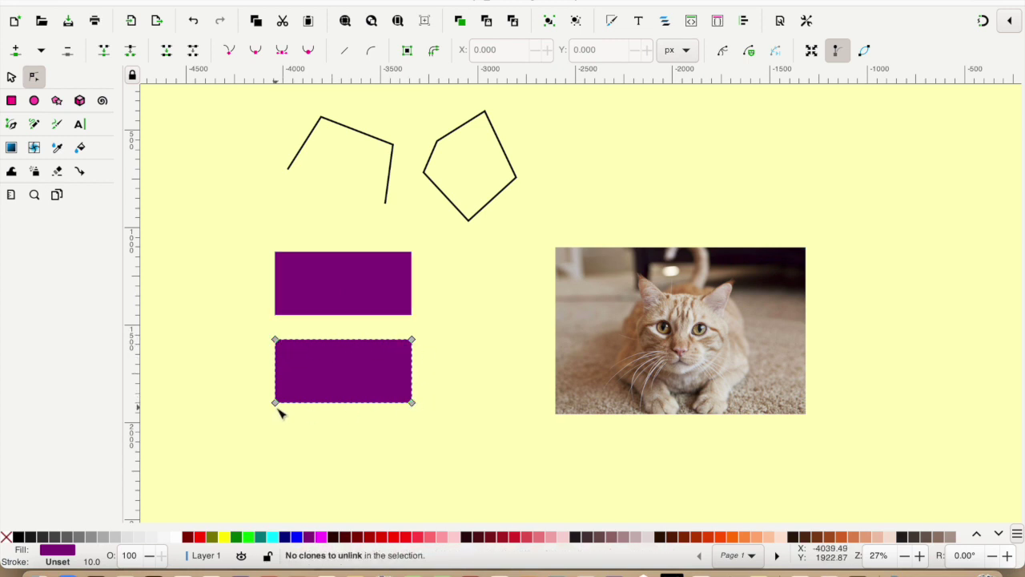
{"action": "left_click", "coordinate": [12, 77]}
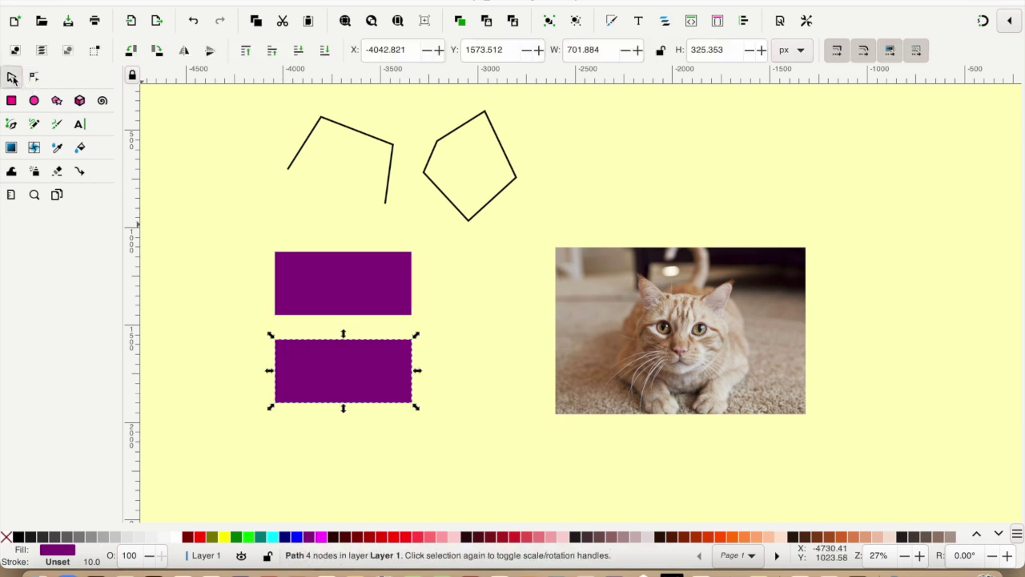
Step: Try to convert the cat photo to a path with Object to Path
{"action": "left_click", "coordinate": [641, 296]}
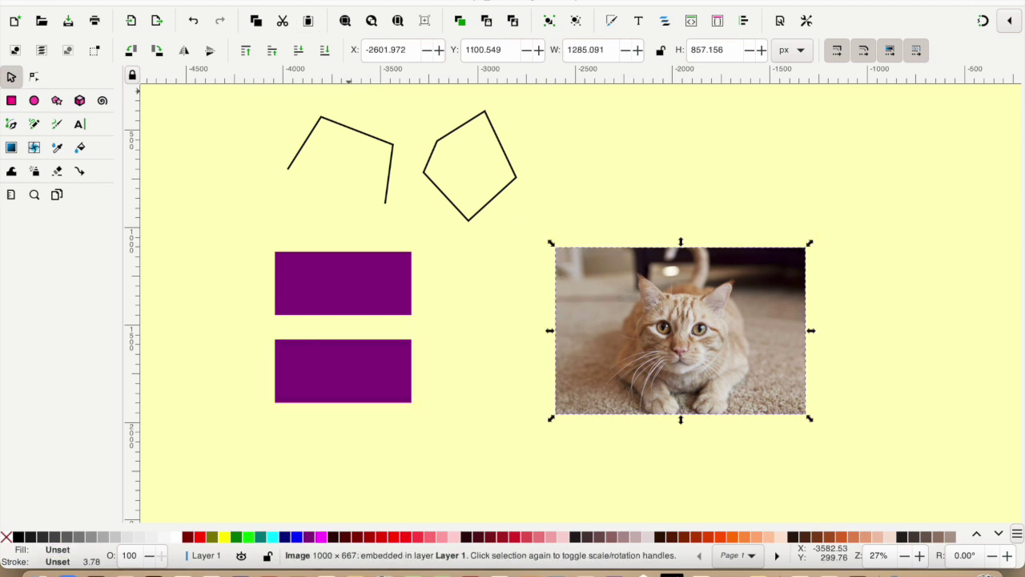
{"action": "left_click", "coordinate": [280, 1]}
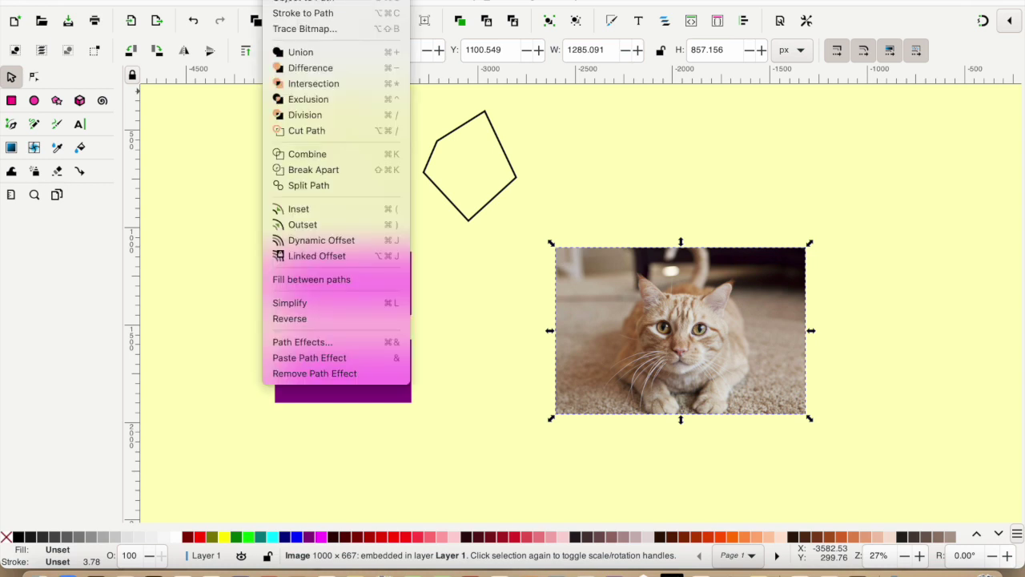
{"action": "left_click", "coordinate": [288, 3]}
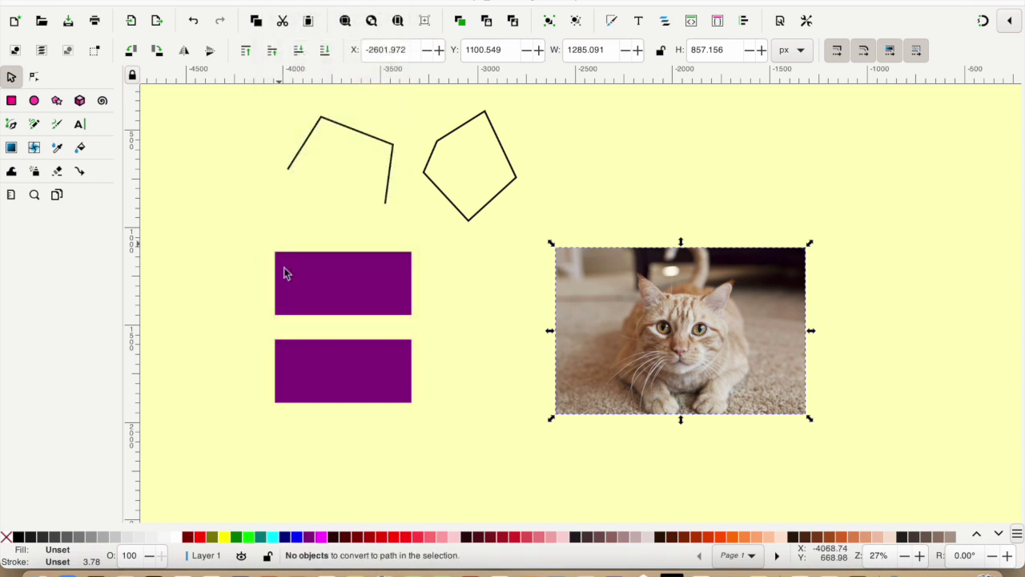
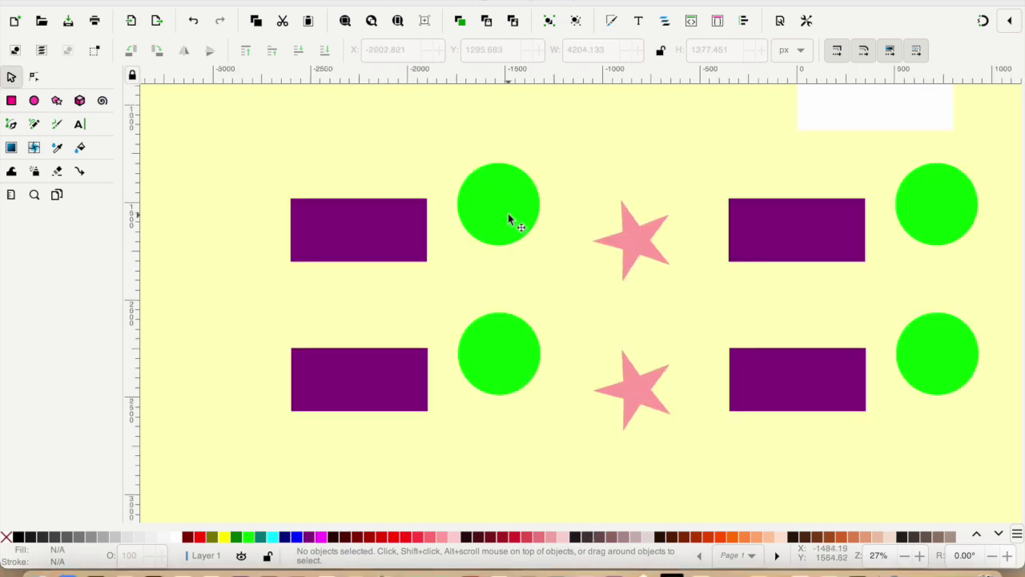
Step: Move the green circle onto the upper-left rectangle's corner and the pink star over the circle, at X about -2074 px, Y about 1145 px
{"action": "left_click", "coordinate": [502, 207]}
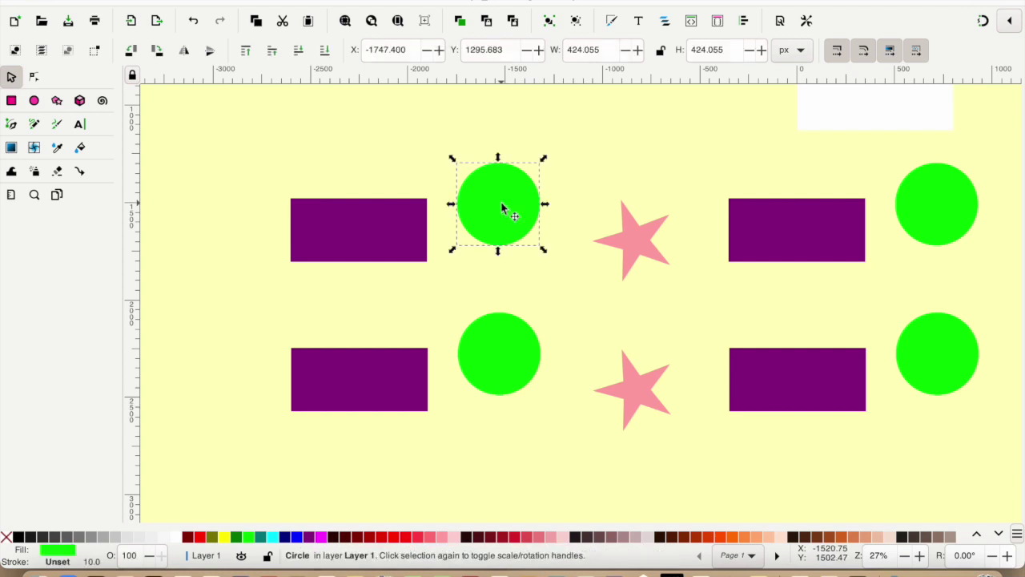
{"action": "left_click_drag", "start_coordinate": [503, 209], "coordinate": [414, 206]}
{"action": "left_click", "coordinate": [639, 240]}
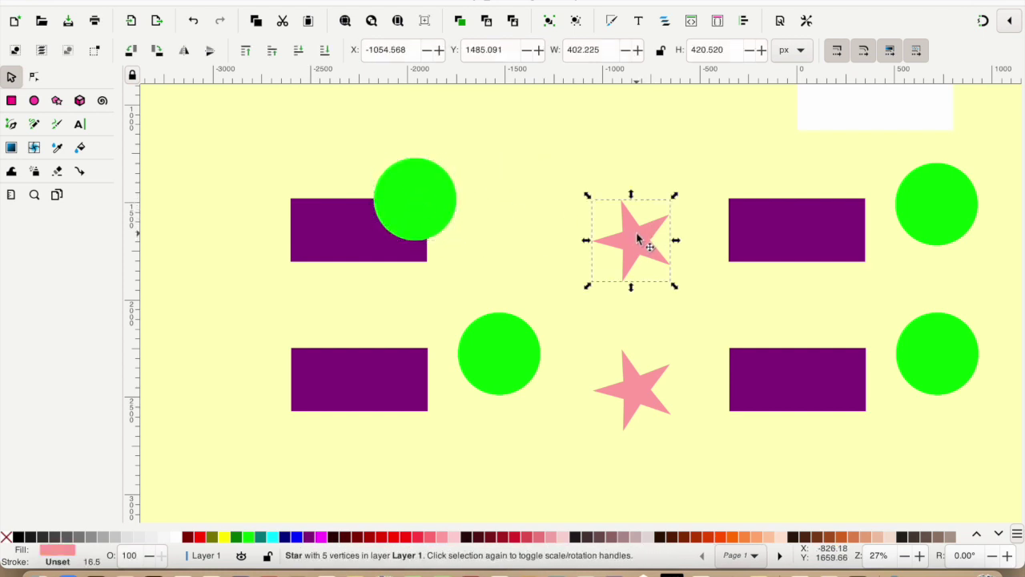
{"action": "left_click_drag", "start_coordinate": [638, 238], "coordinate": [434, 166]}
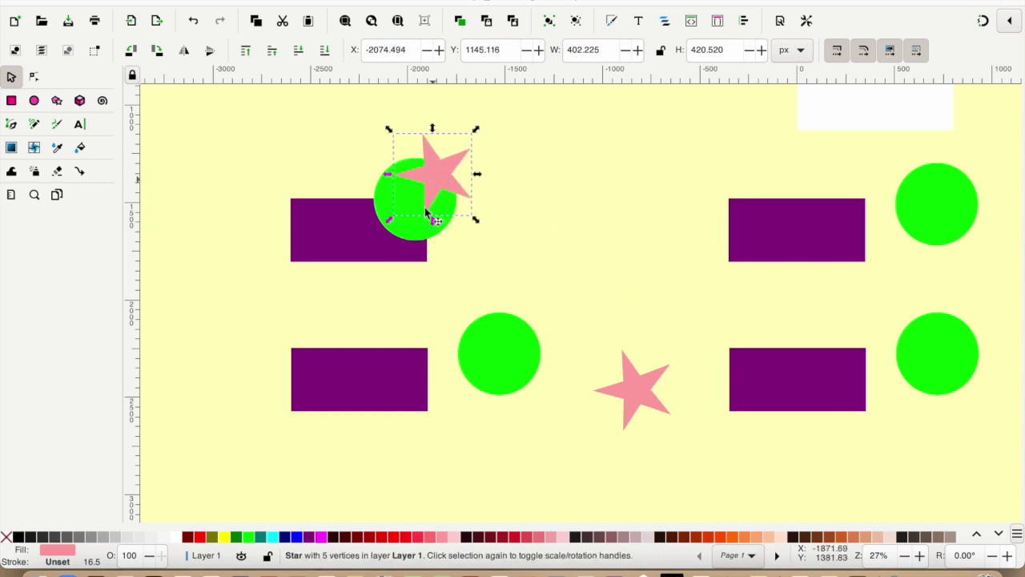
Step: Merge the overlapping rectangle, circle and star into one path with Union
{"action": "left_click", "coordinate": [402, 287]}
{"action": "left_click_drag", "start_coordinate": [263, 109], "coordinate": [486, 293]}
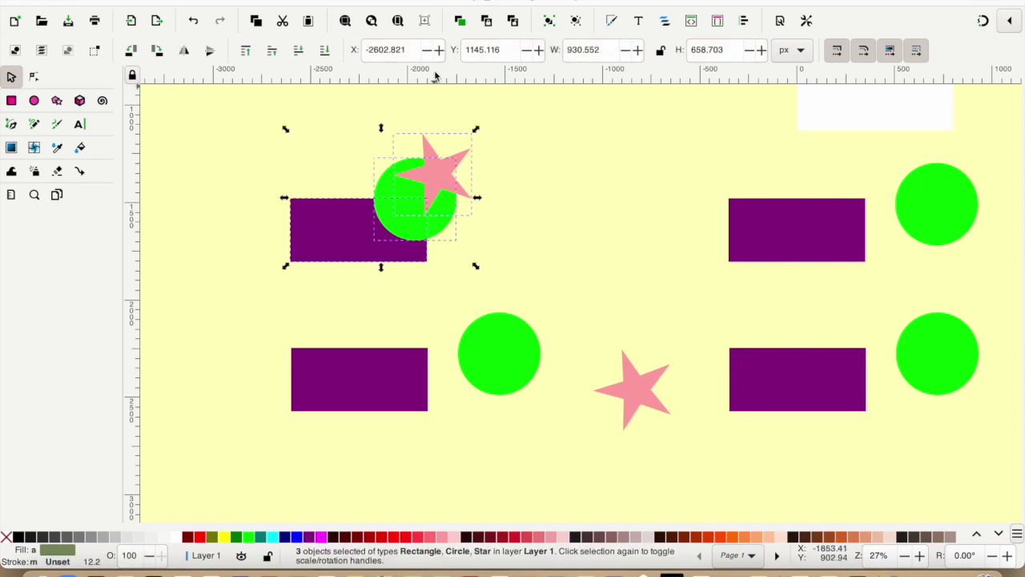
{"action": "left_click", "coordinate": [280, 1]}
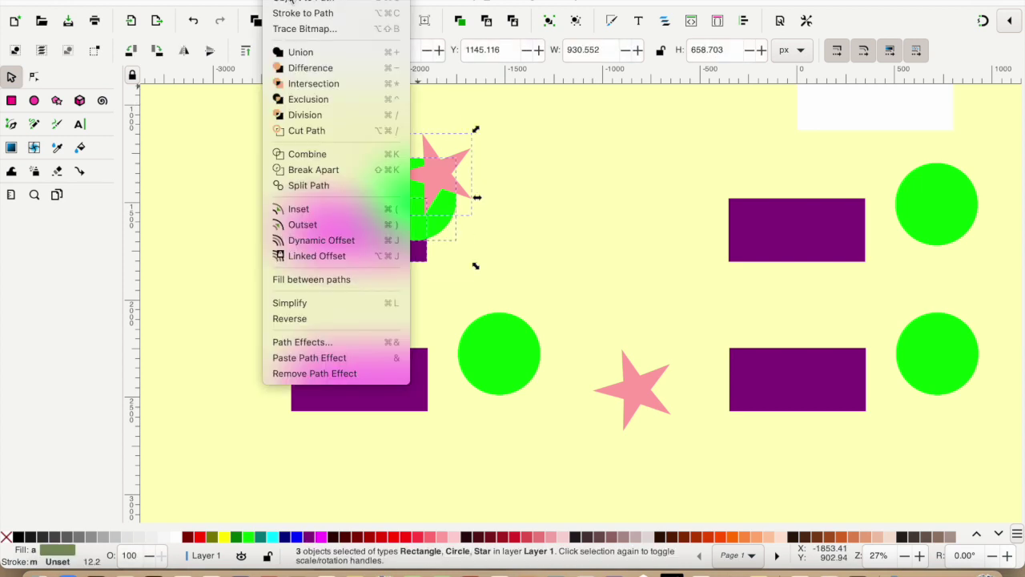
{"action": "left_click", "coordinate": [293, 53]}
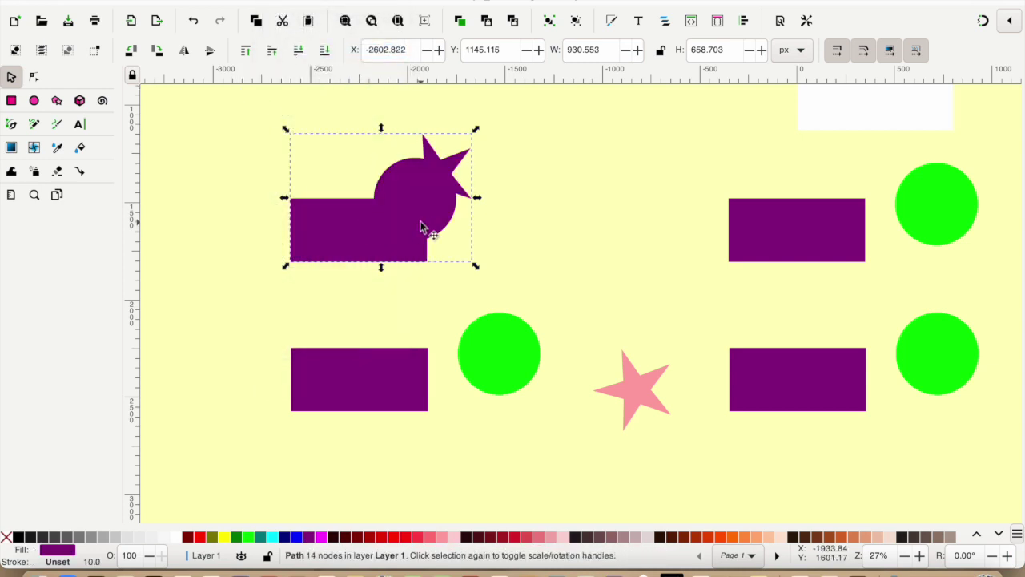
{"action": "left_click", "coordinate": [563, 281]}
Step: Move the lower green circle onto the lower-left rectangle's corner, at X about -2131 px, Y about 2005 px, and subtract it with Difference
{"action": "left_click", "coordinate": [510, 345]}
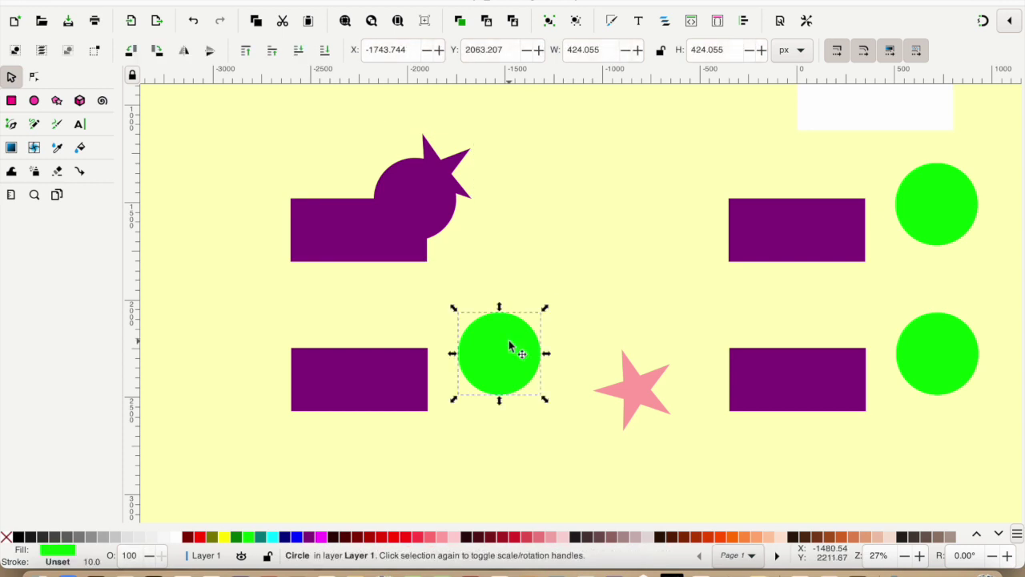
{"action": "left_click_drag", "start_coordinate": [501, 348], "coordinate": [430, 336]}
{"action": "left_click", "coordinate": [247, 320]}
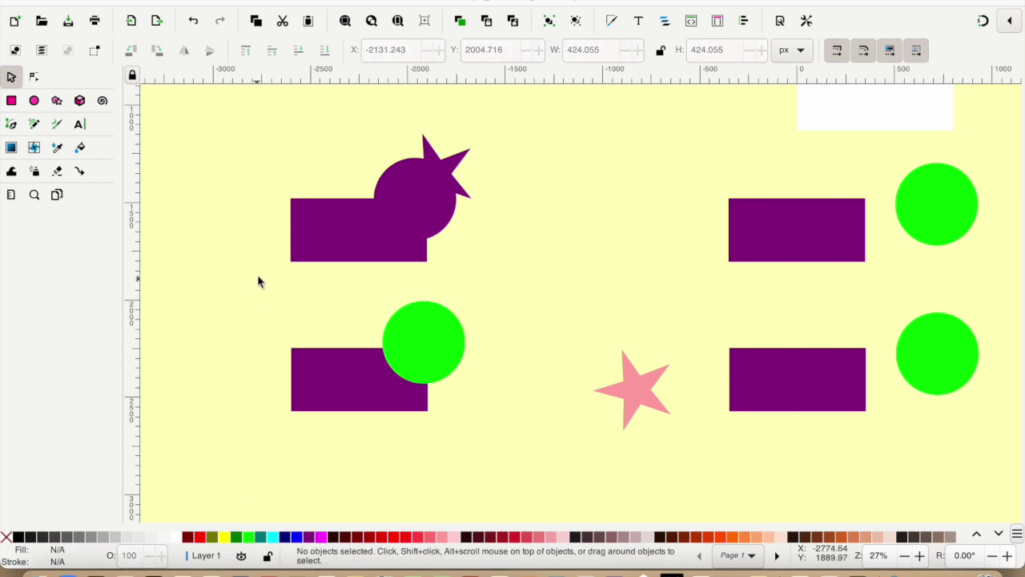
{"action": "left_click_drag", "start_coordinate": [257, 279], "coordinate": [498, 453]}
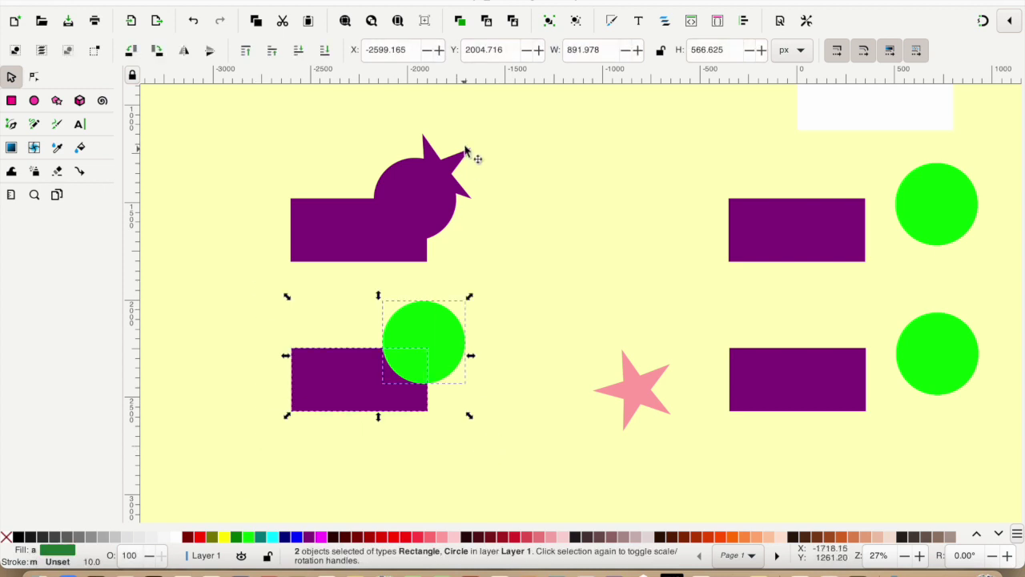
{"action": "left_click", "coordinate": [277, 0]}
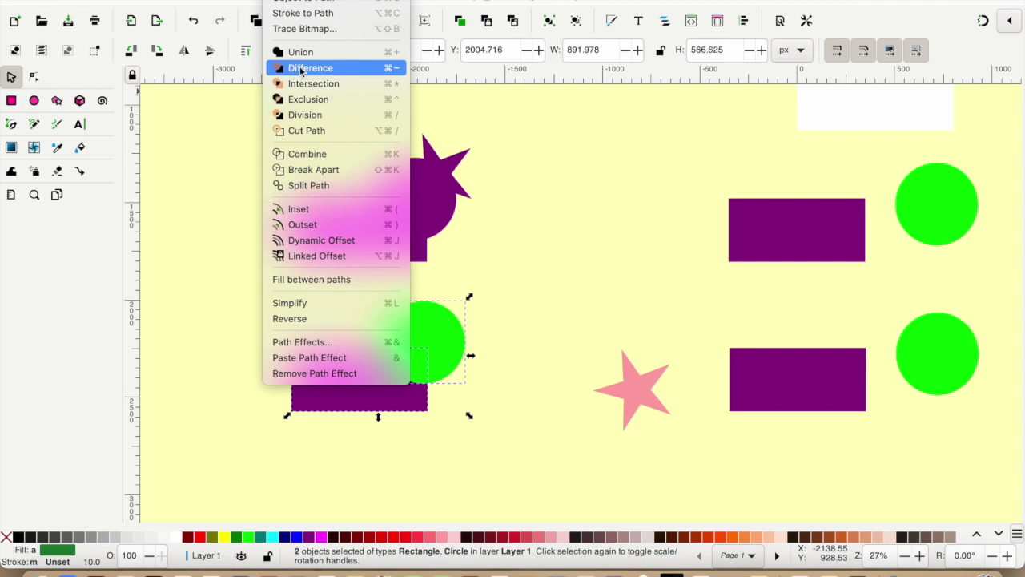
{"action": "left_click", "coordinate": [303, 69]}
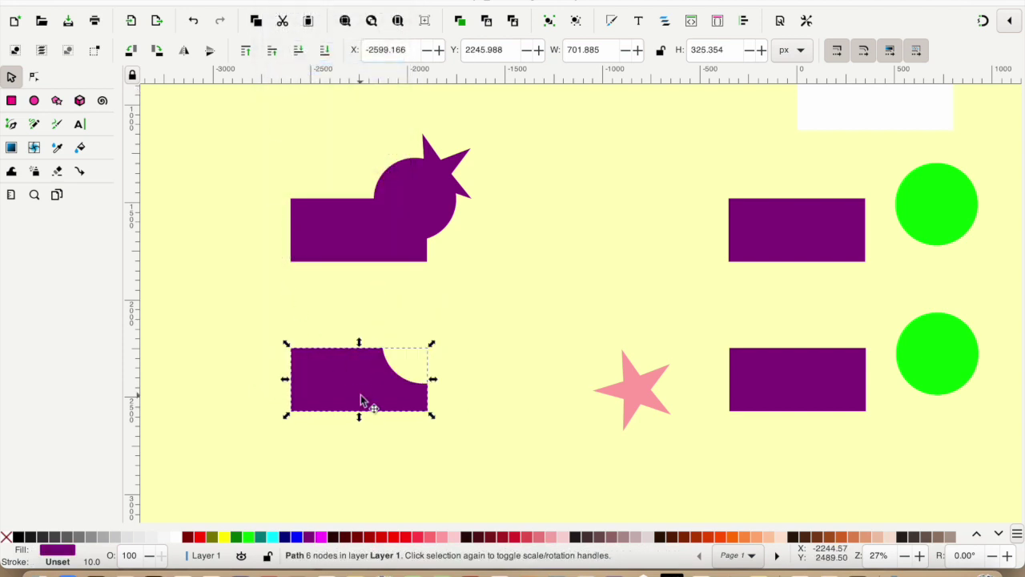
Step: Move the green circle beneath the white page onto the neighbouring purple rectangle's upper-right corner, at X about 100 px, Y about 1223 px
{"action": "scroll", "coordinate": [497, 396], "scroll_direction": "right", "scroll_amount": 5}
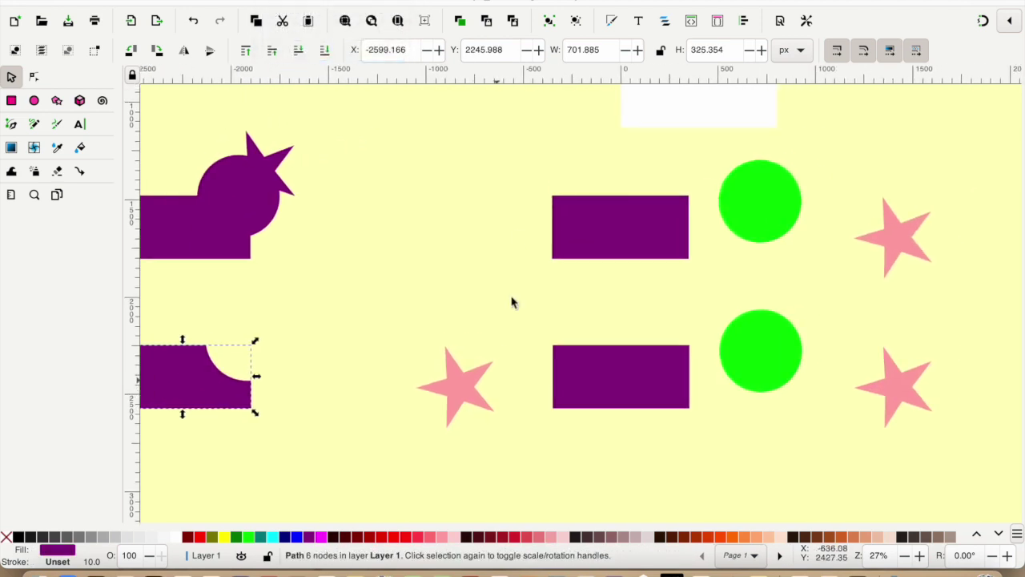
{"action": "left_click", "coordinate": [532, 147]}
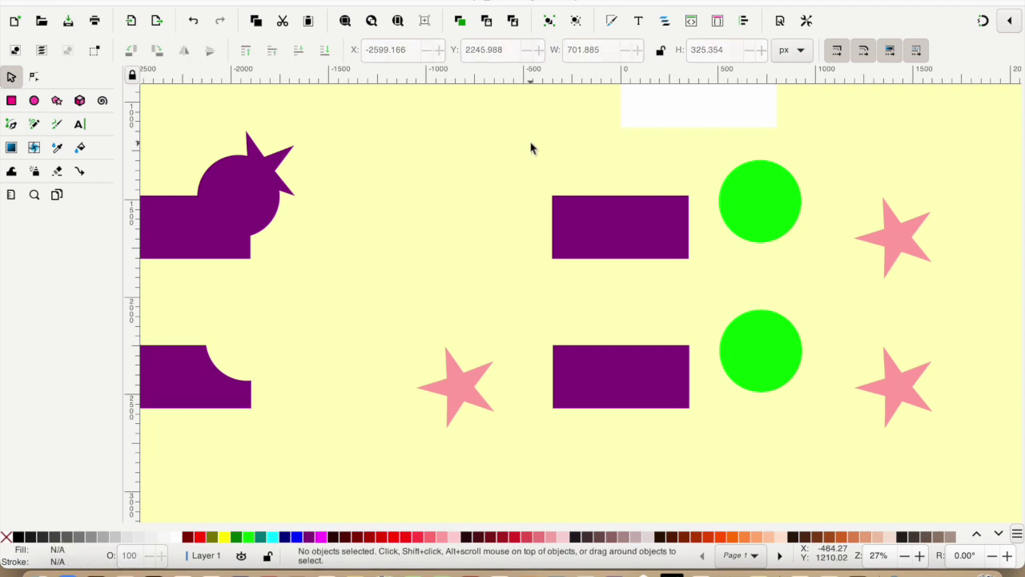
{"action": "left_click", "coordinate": [767, 196]}
{"action": "left_click_drag", "start_coordinate": [768, 197], "coordinate": [685, 183]}
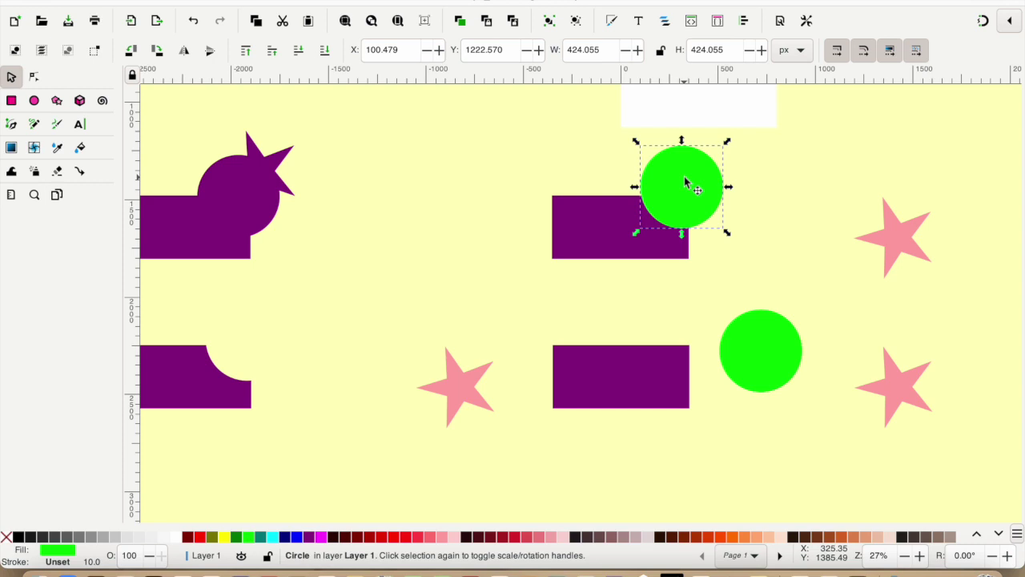
Step: Split the upper rectangle beneath the page along the overlapping circle with Division
{"action": "left_click", "coordinate": [488, 153]}
{"action": "left_click_drag", "start_coordinate": [523, 115], "coordinate": [732, 287]}
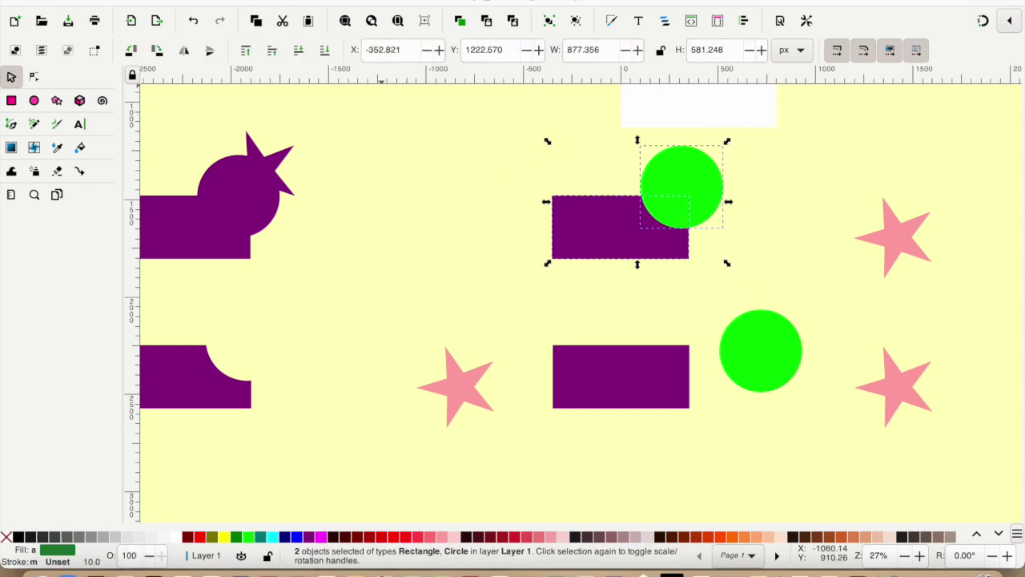
{"action": "left_click", "coordinate": [277, 1]}
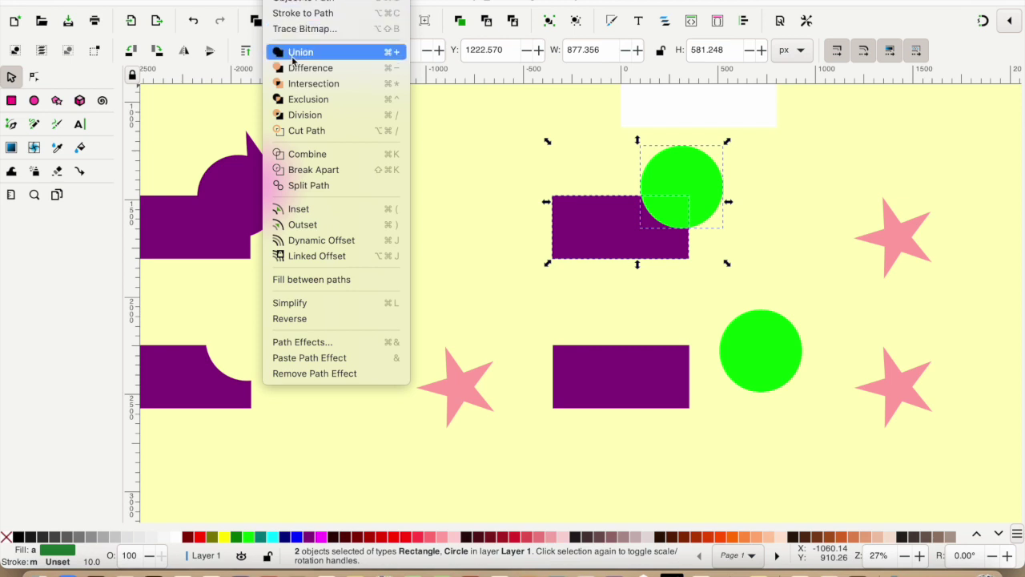
{"action": "left_click", "coordinate": [295, 117]}
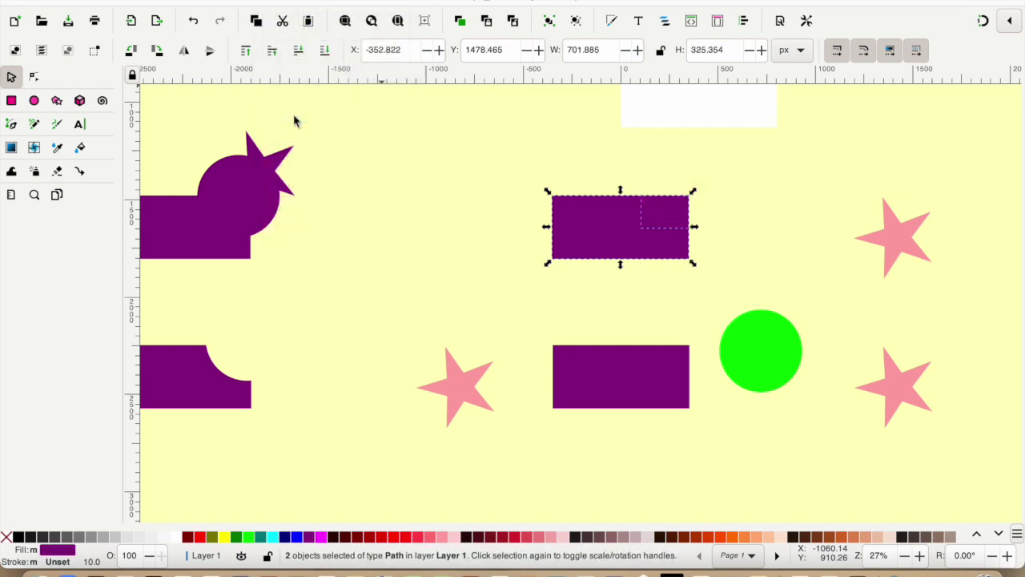
{"action": "left_click", "coordinate": [669, 214]}
{"action": "left_click", "coordinate": [669, 214]}
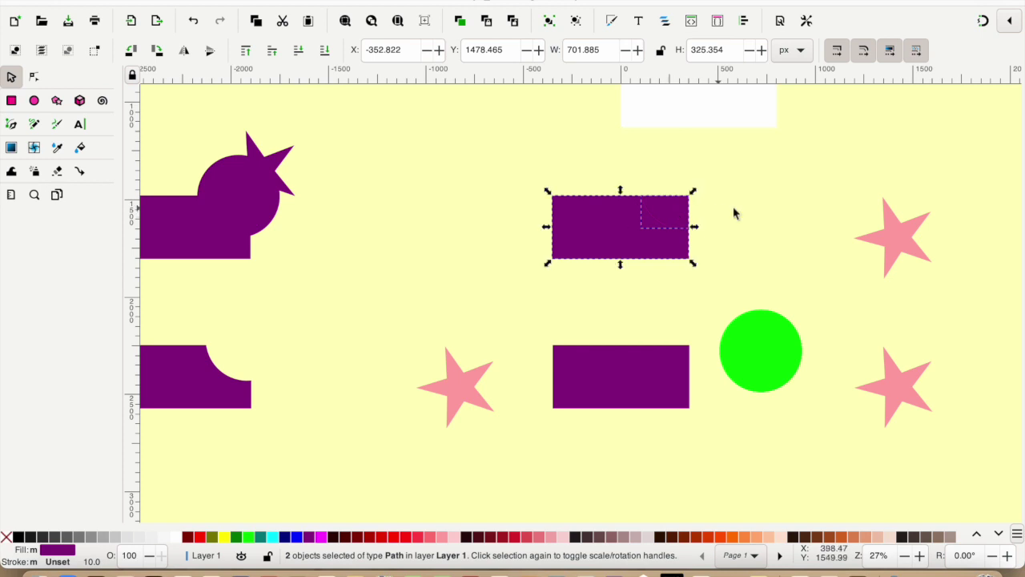
Step: Move the divided corner piece away from the upper purple rectangle, to X about 178 px, Y about 1409 px, and deselect it
{"action": "left_click", "coordinate": [747, 213]}
{"action": "left_click", "coordinate": [671, 215]}
{"action": "left_click_drag", "start_coordinate": [672, 212], "coordinate": [686, 199]}
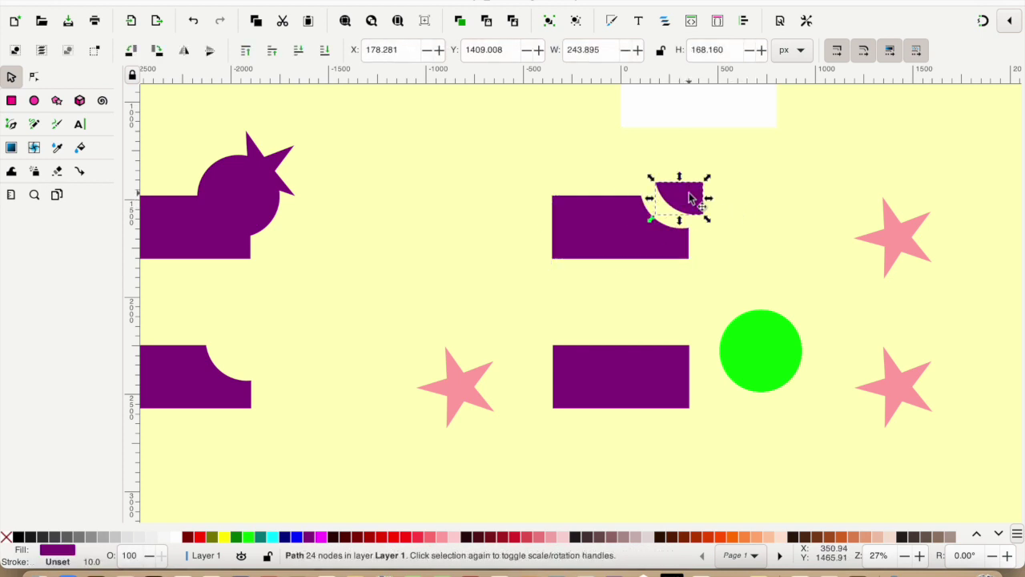
{"action": "left_click", "coordinate": [718, 259]}
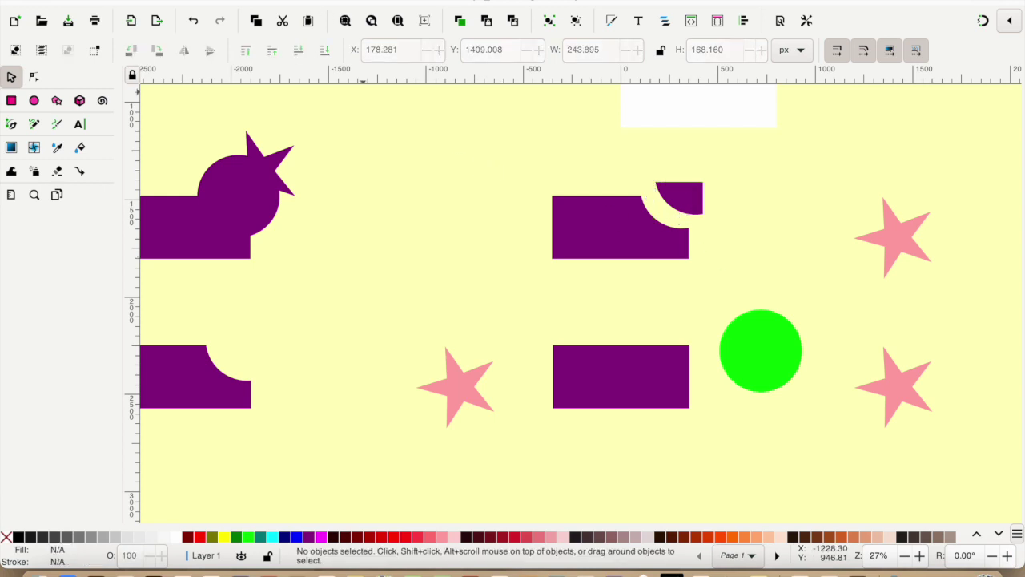
{"action": "left_click", "coordinate": [298, 1]}
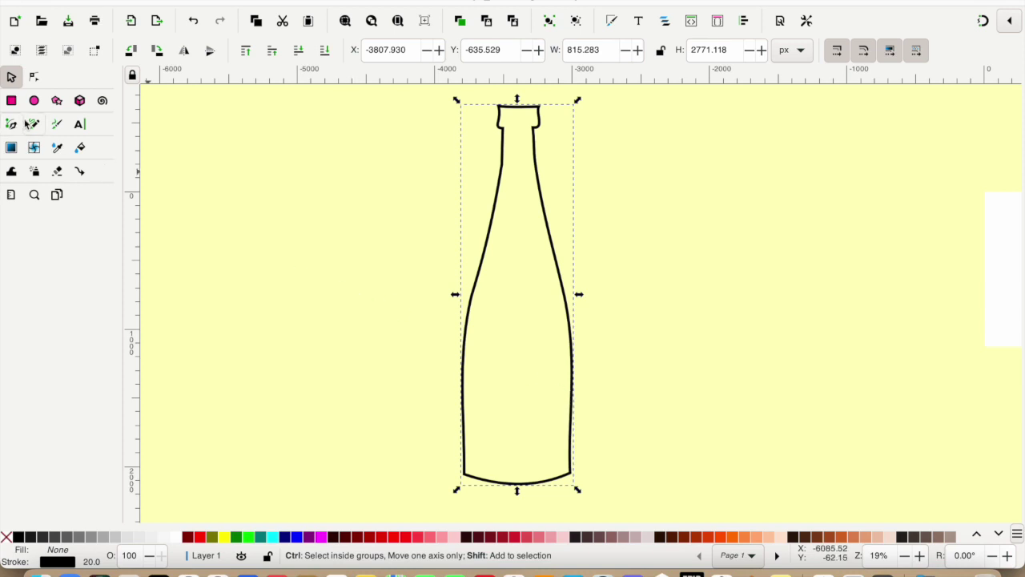
Step: Apply the Dashed Stroke live path effect to the bottle outline
{"action": "left_click", "coordinate": [34, 76]}
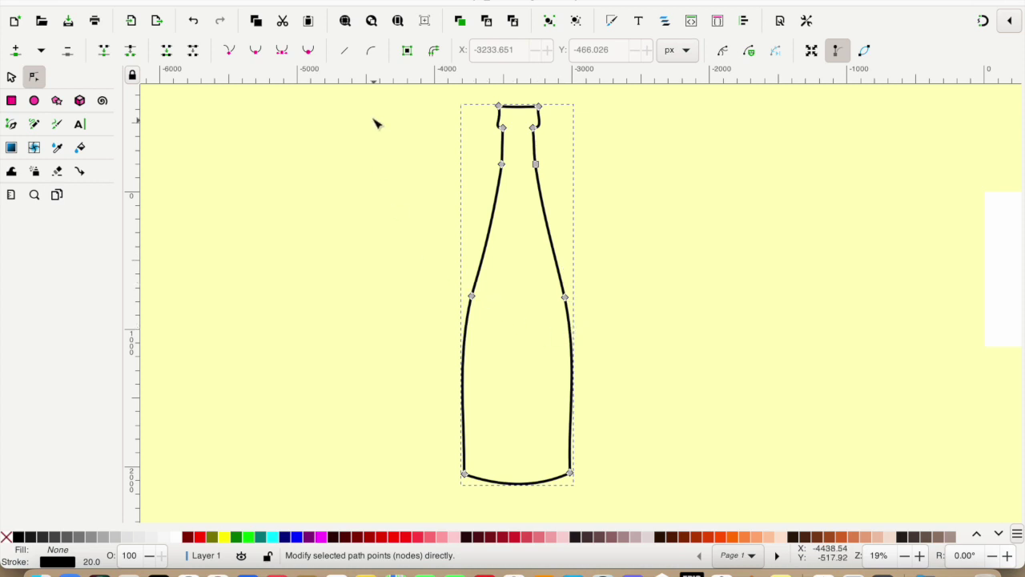
{"action": "left_click", "coordinate": [281, 1]}
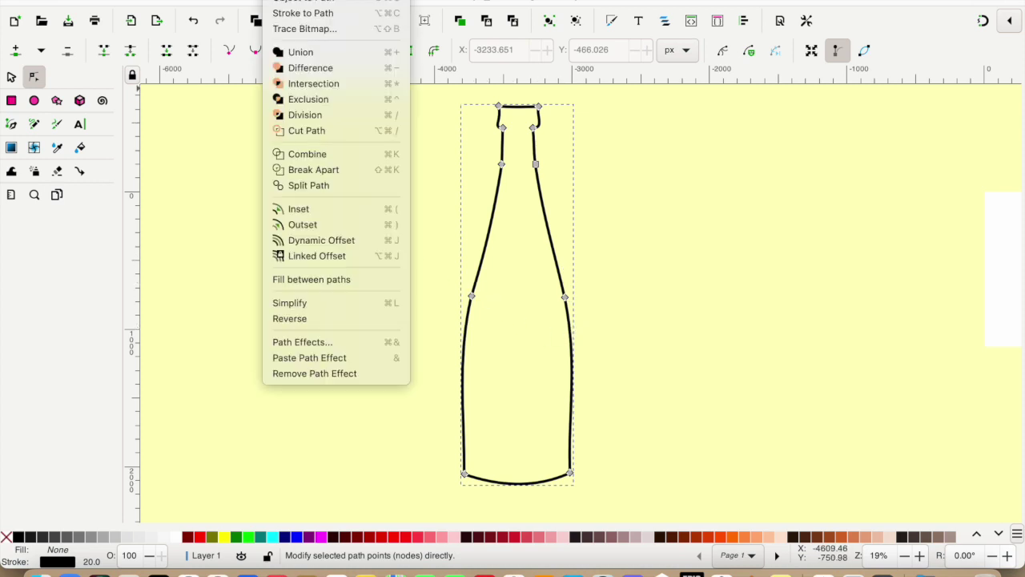
{"action": "left_click", "coordinate": [294, 344]}
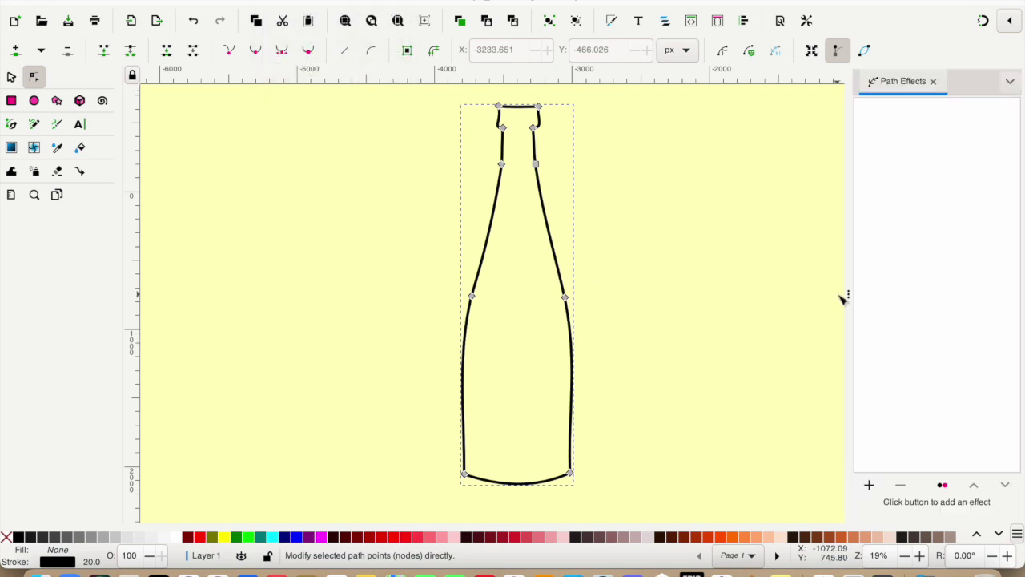
{"action": "left_click", "coordinate": [870, 485]}
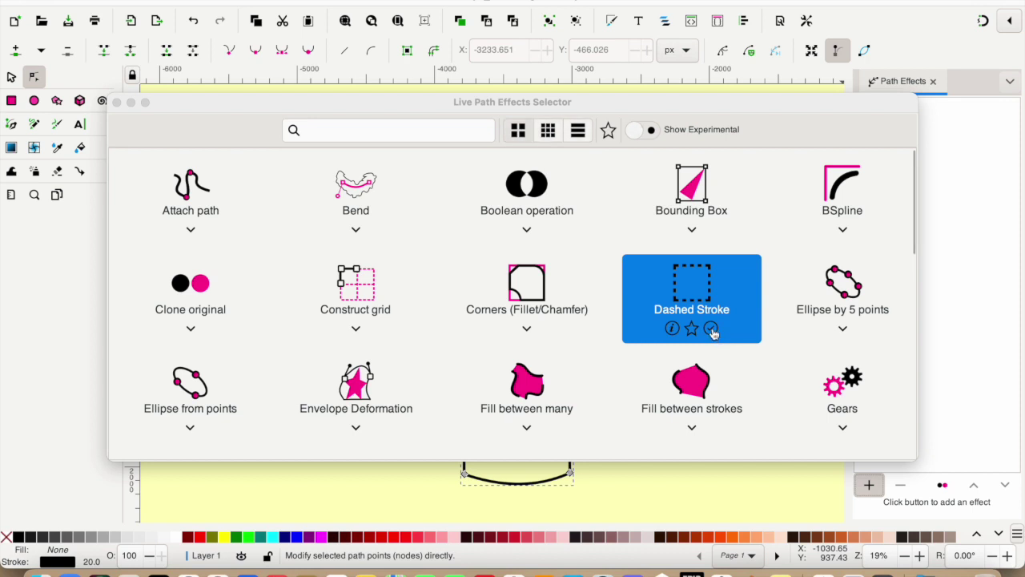
{"action": "left_click", "coordinate": [711, 330]}
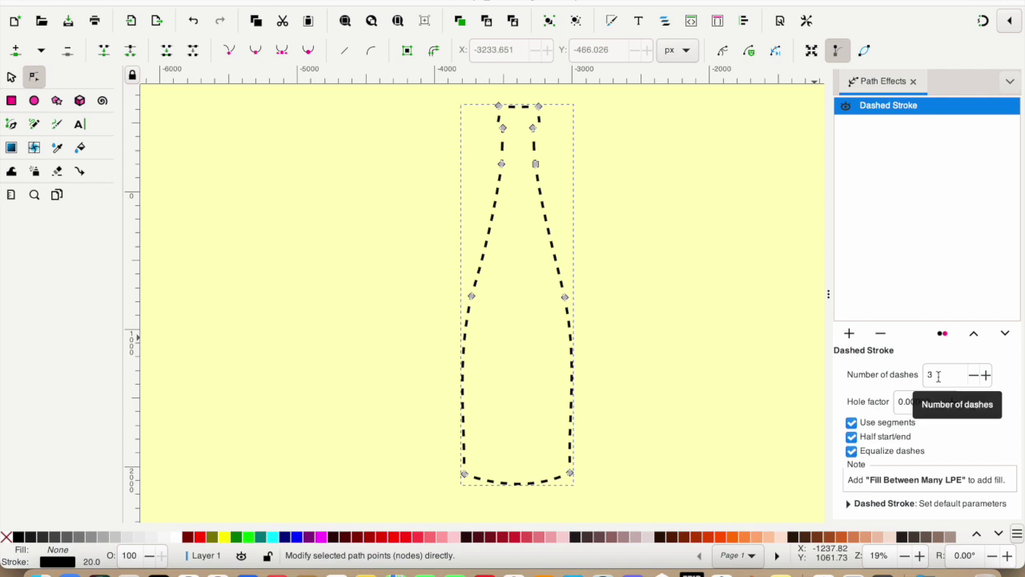
Step: Try 2 and 5 as the number of dashes on the bottle outline, and return it to 3
{"action": "left_click", "coordinate": [974, 375]}
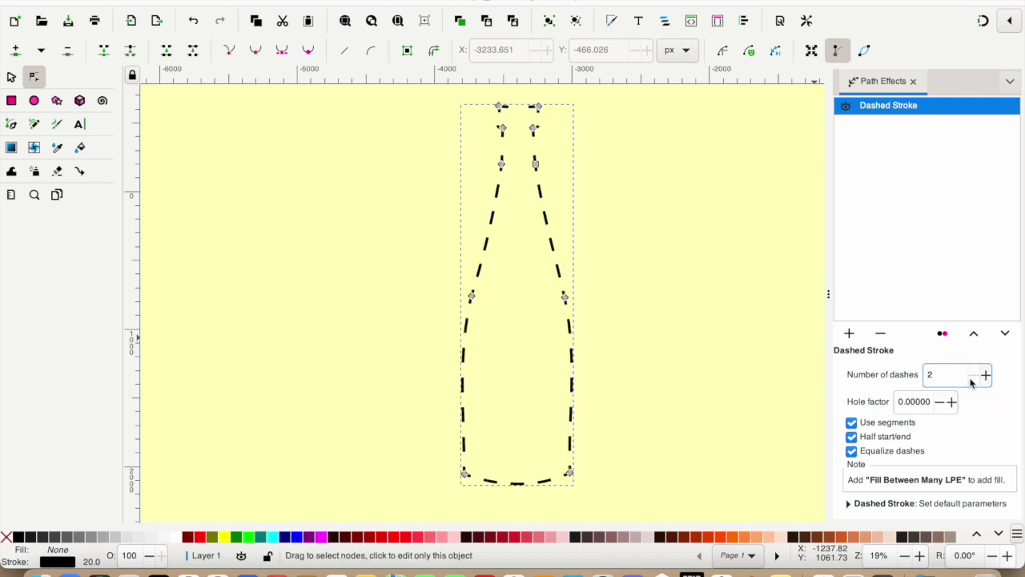
{"action": "left_click", "coordinate": [985, 374]}
{"action": "left_click", "coordinate": [985, 375]}
{"action": "left_click", "coordinate": [984, 375]}
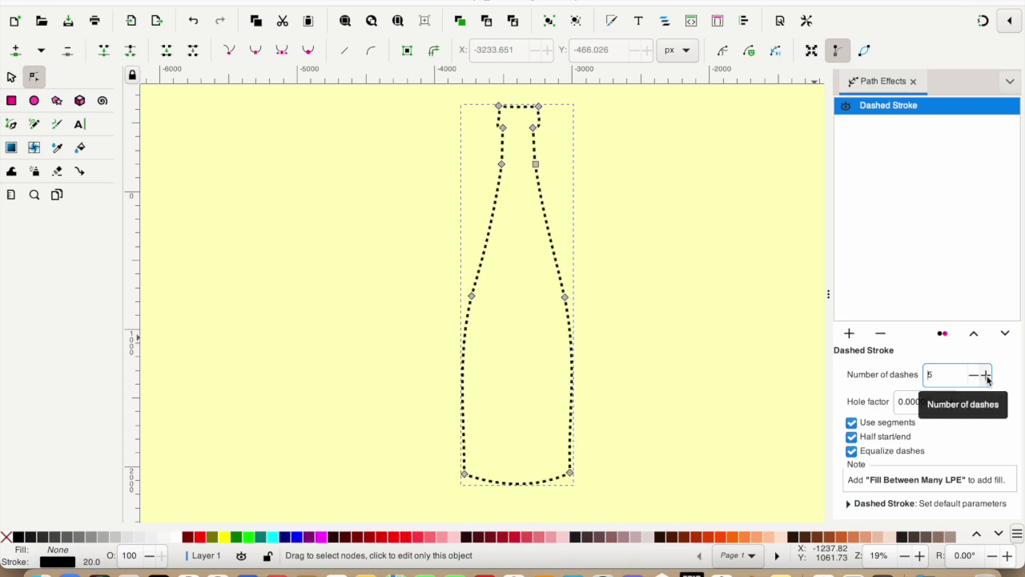
{"action": "left_click", "coordinate": [978, 376]}
{"action": "left_click", "coordinate": [978, 377]}
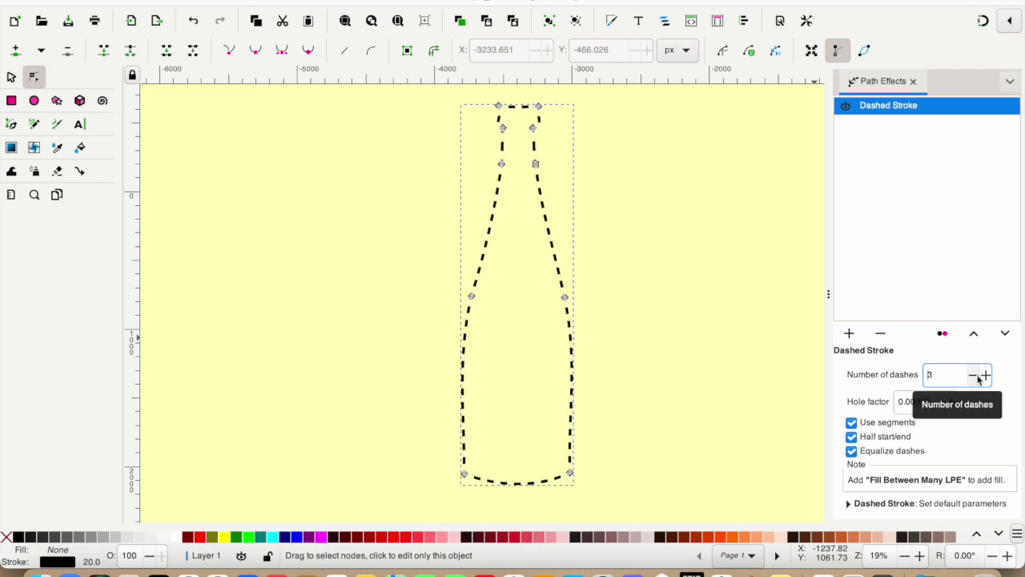
Step: Try hole factors of 0.5 and 0.8 on the bottle's dashed stroke, and set it to 0.2
{"action": "left_click", "coordinate": [912, 403]}
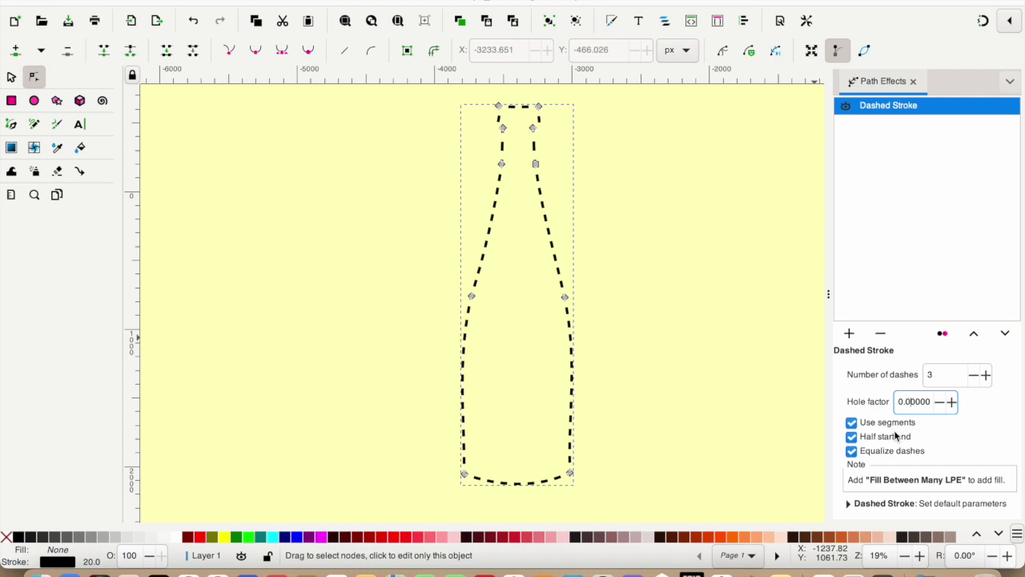
{"action": "key", "text": "BackSpace"}
{"action": "type", "text": "5"}
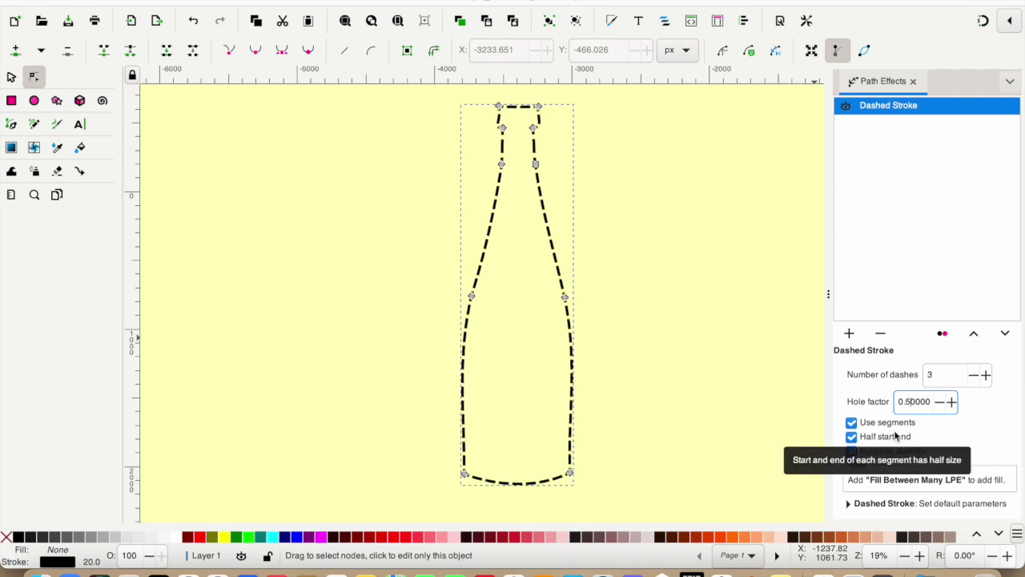
{"action": "key", "text": "BackSpace"}
{"action": "type", "text": "8"}
{"action": "key", "text": "BackSpace"}
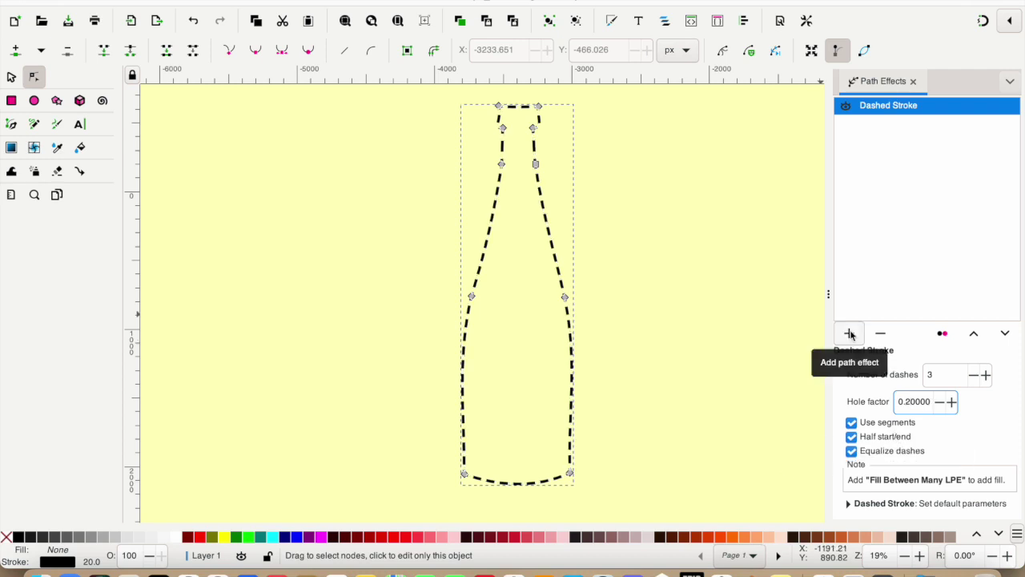
{"action": "left_click", "coordinate": [849, 333]}
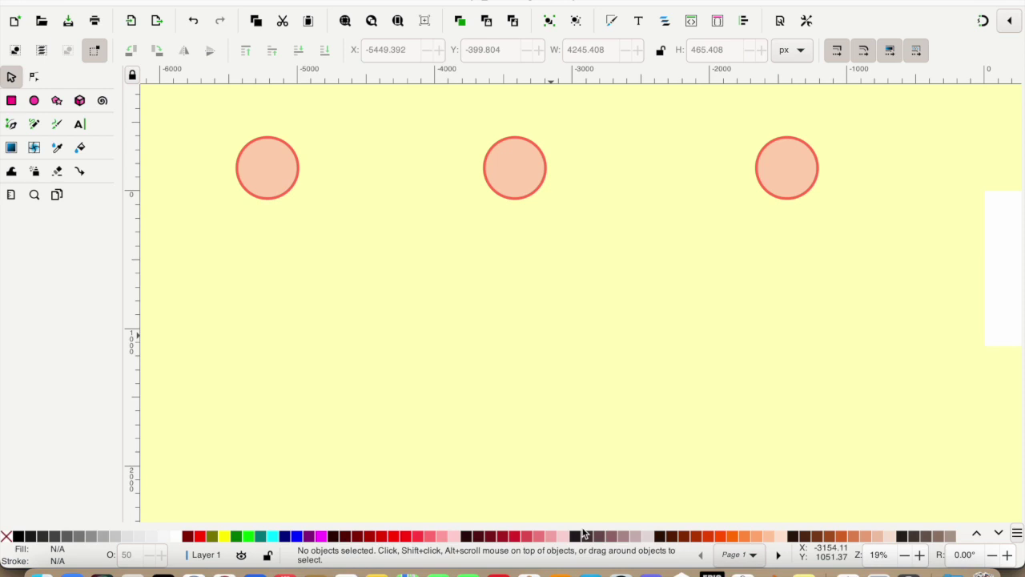
Step: Create 2 × 2 tiled clones of the leftmost circle with P1: simple translation symmetry
{"action": "left_click", "coordinate": [275, 183]}
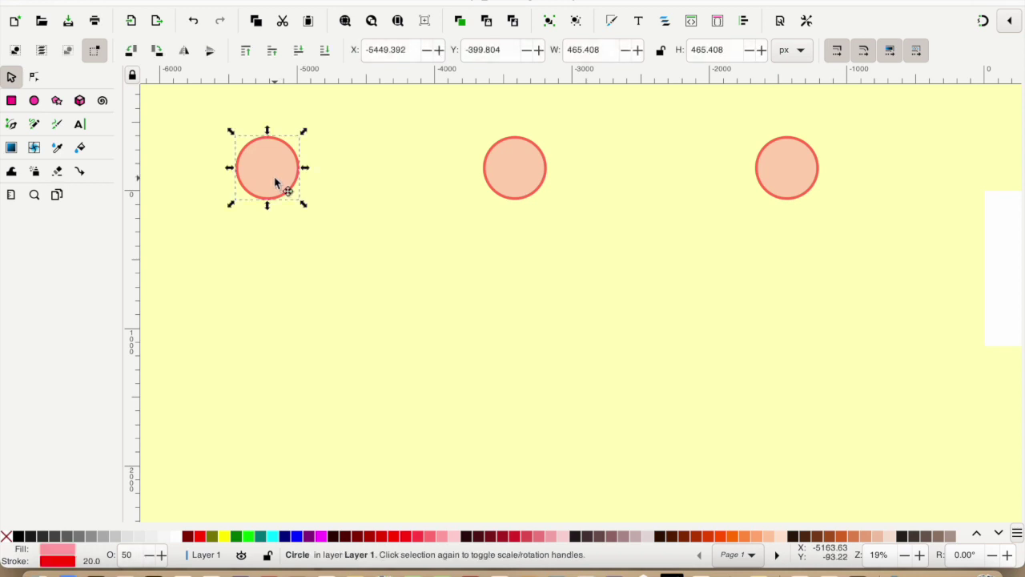
{"action": "left_click", "coordinate": [137, 0]}
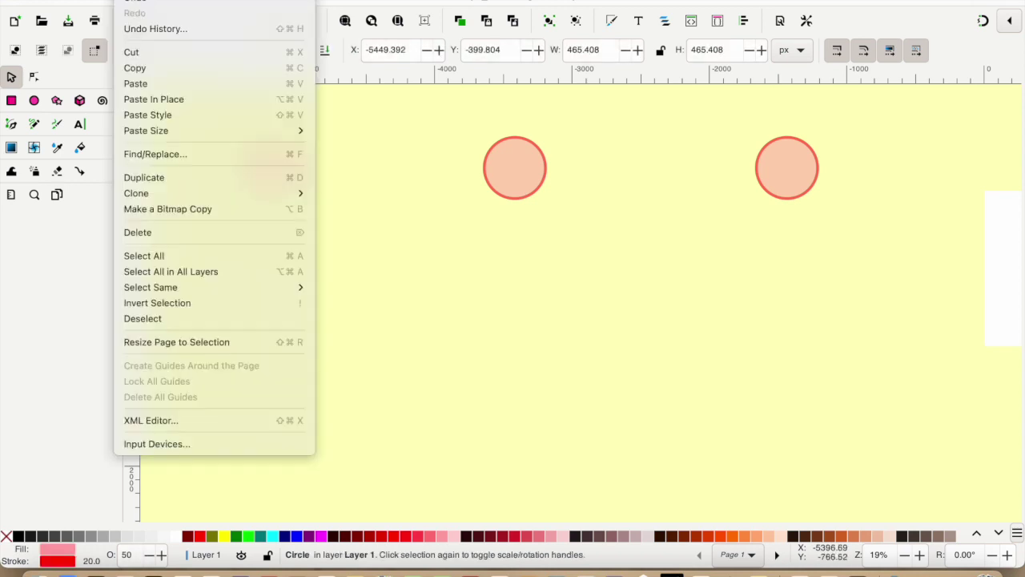
{"action": "mouse_move", "coordinate": [141, 192]}
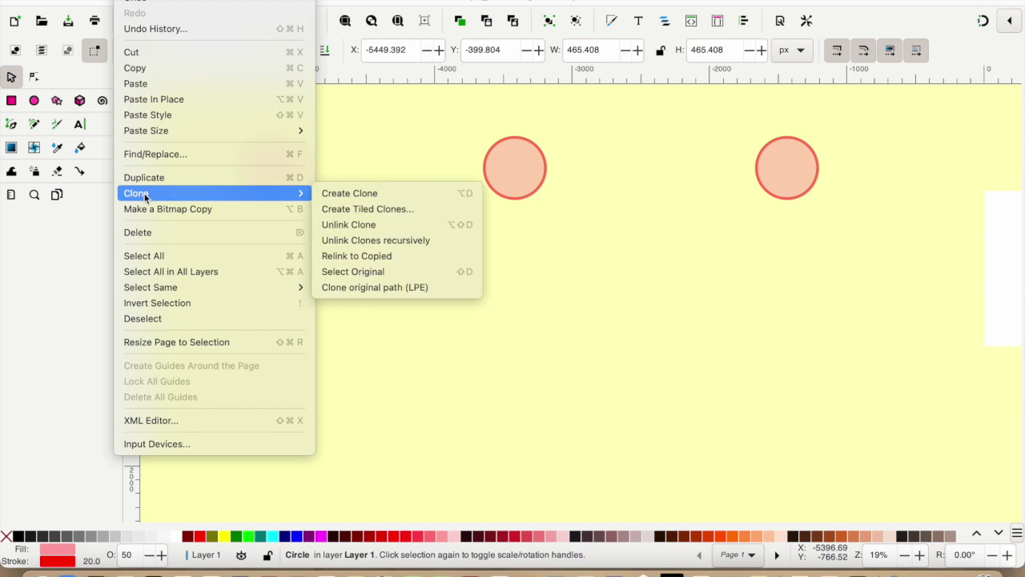
{"action": "left_click", "coordinate": [351, 209]}
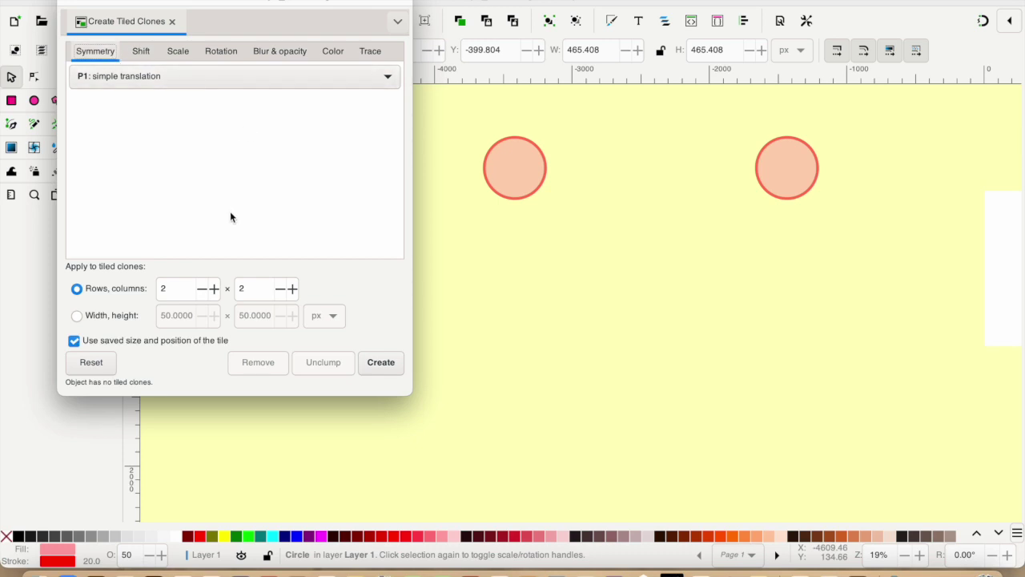
{"action": "left_click", "coordinate": [387, 77]}
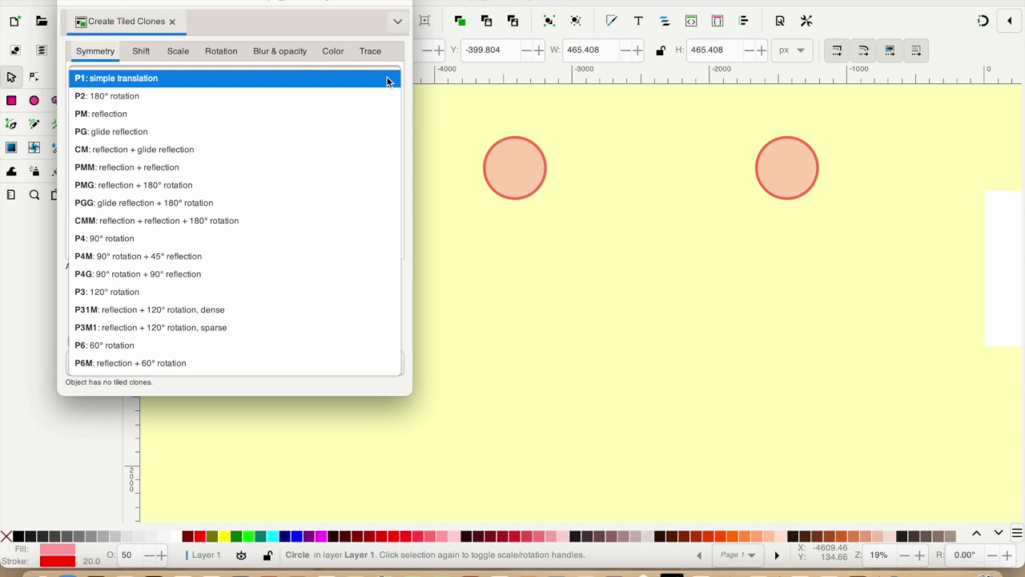
{"action": "left_click", "coordinate": [387, 80]}
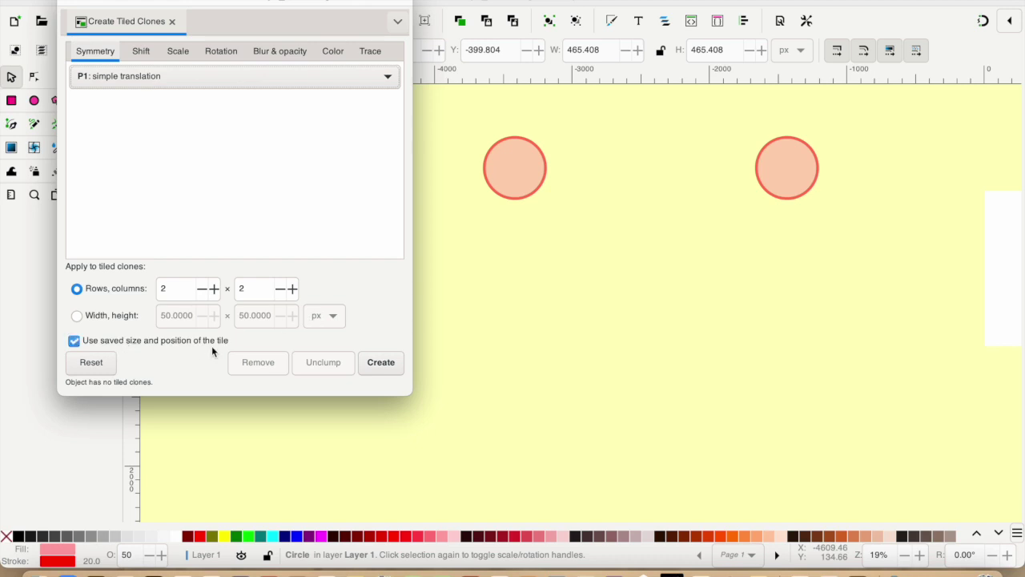
{"action": "left_click", "coordinate": [381, 365]}
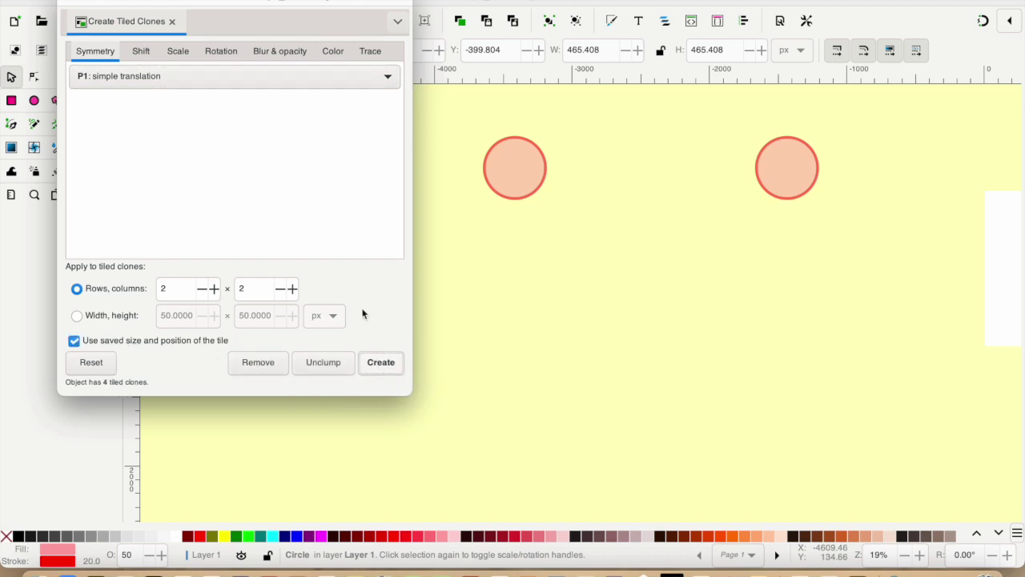
{"action": "left_click_drag", "start_coordinate": [354, 2], "coordinate": [807, 33]}
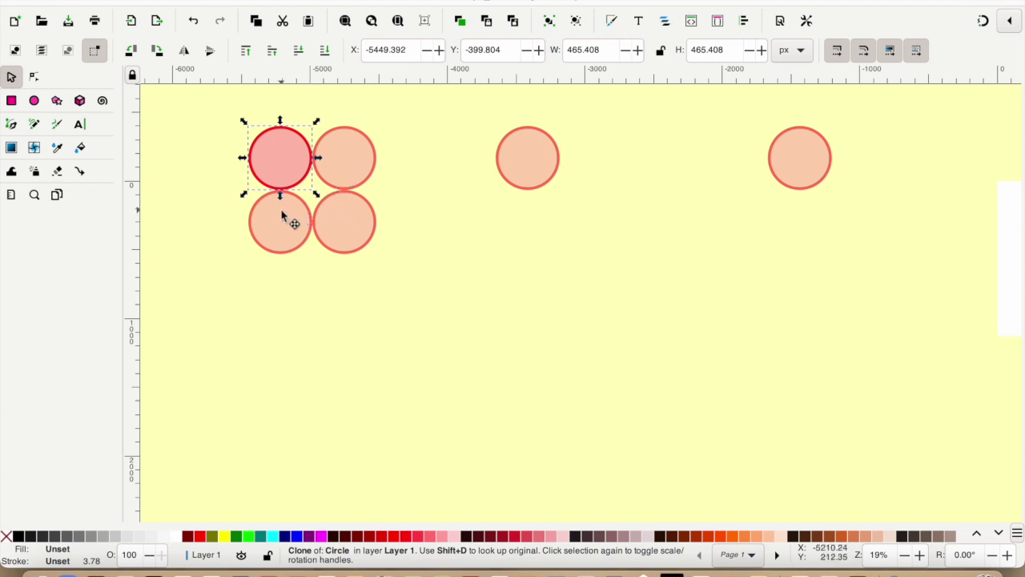
Step: Set Shift X to 10% per row and 10% per column for tiled clones of the middle circle
{"action": "left_click", "coordinate": [529, 170]}
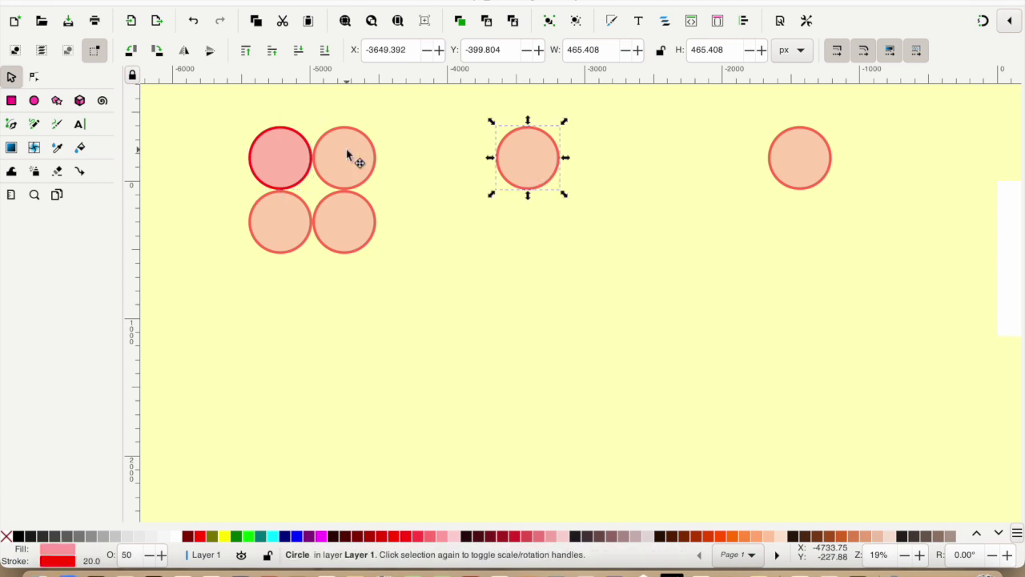
{"action": "left_click", "coordinate": [137, 8]}
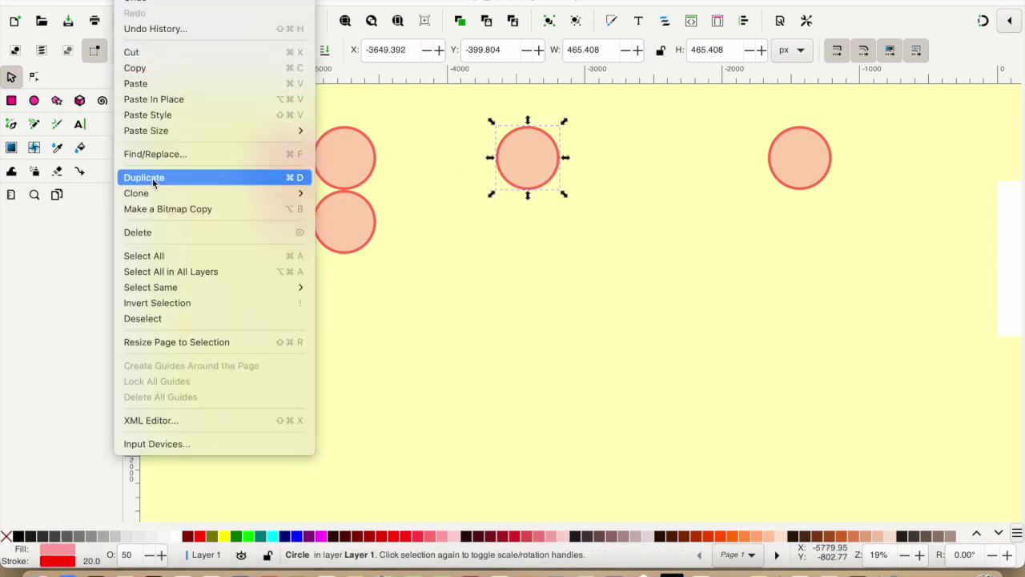
{"action": "mouse_move", "coordinate": [156, 193]}
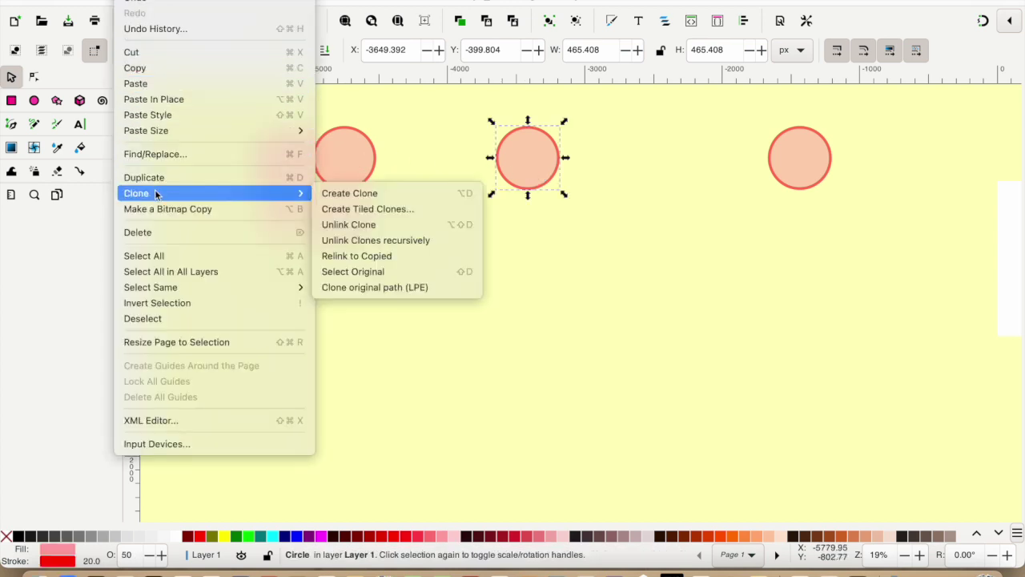
{"action": "left_click", "coordinate": [350, 210]}
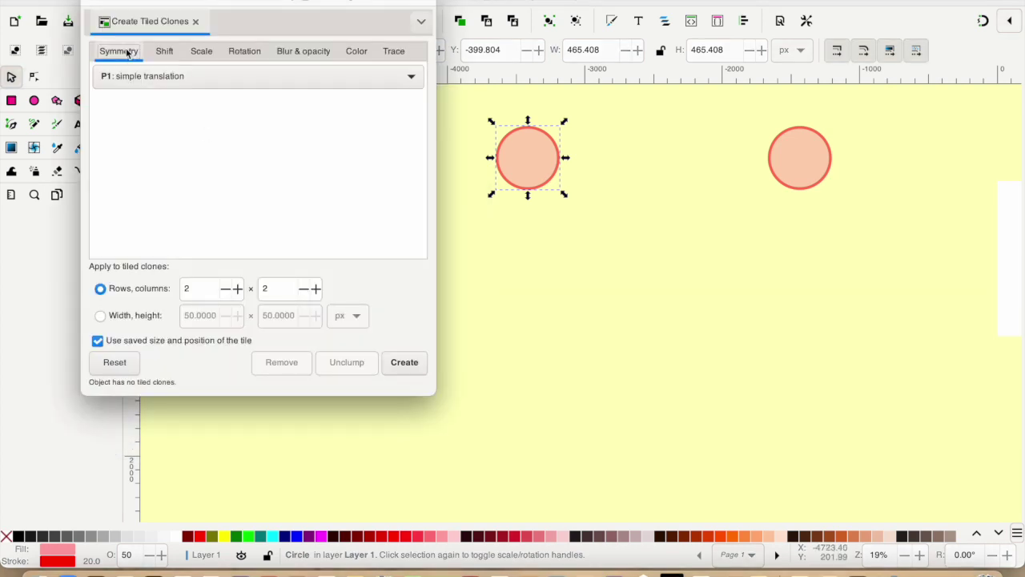
{"action": "left_click", "coordinate": [165, 52]}
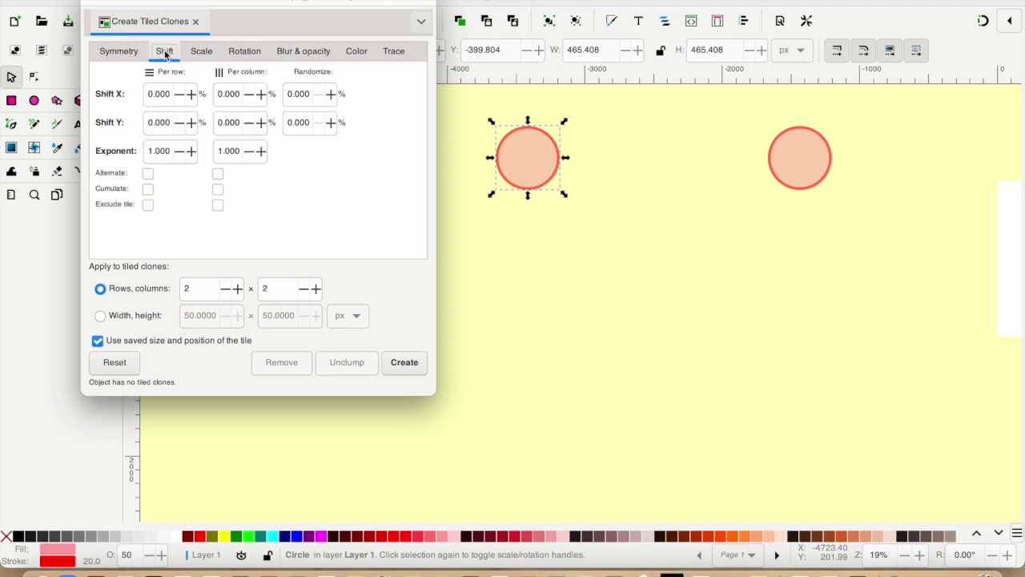
{"action": "left_click", "coordinate": [148, 93]}
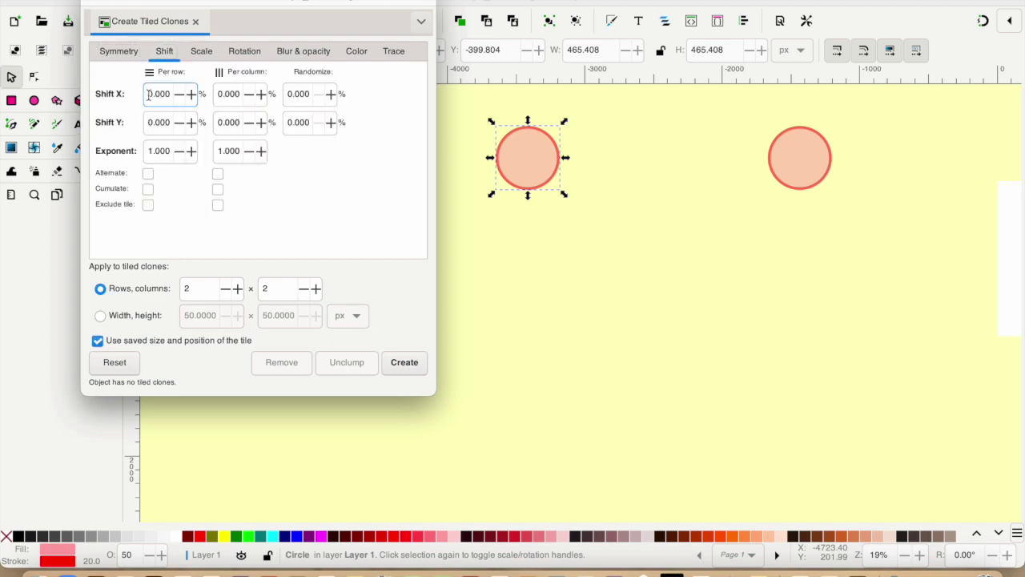
{"action": "type", "text": "1"}
{"action": "left_click", "coordinate": [218, 94]}
{"action": "type", "text": "1"}
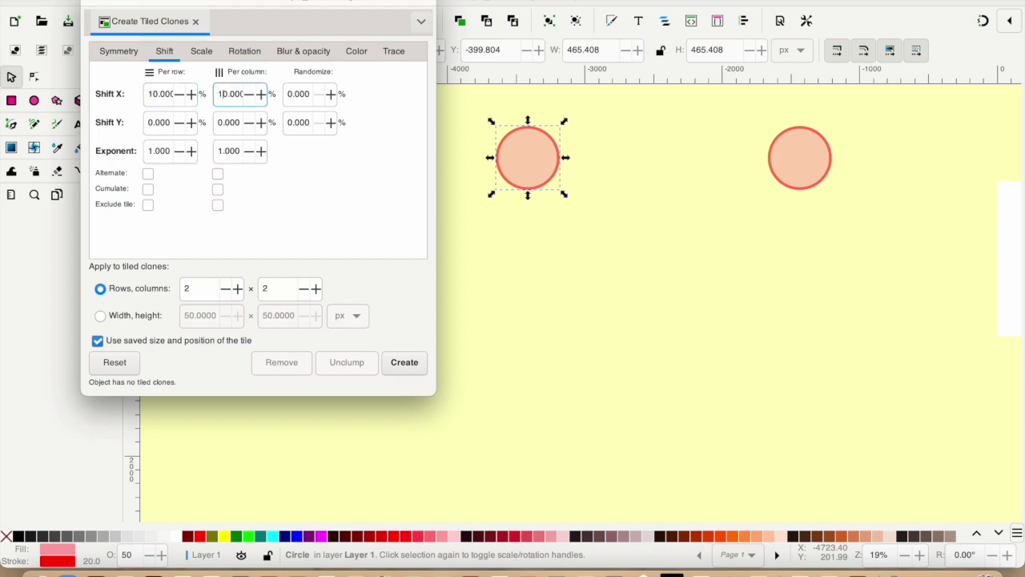
Step: Set Shift Y to 10% per row and per column, and create the middle circle's 2 × 2 tiled clones
{"action": "left_click", "coordinate": [149, 123]}
{"action": "type", "text": "1"}
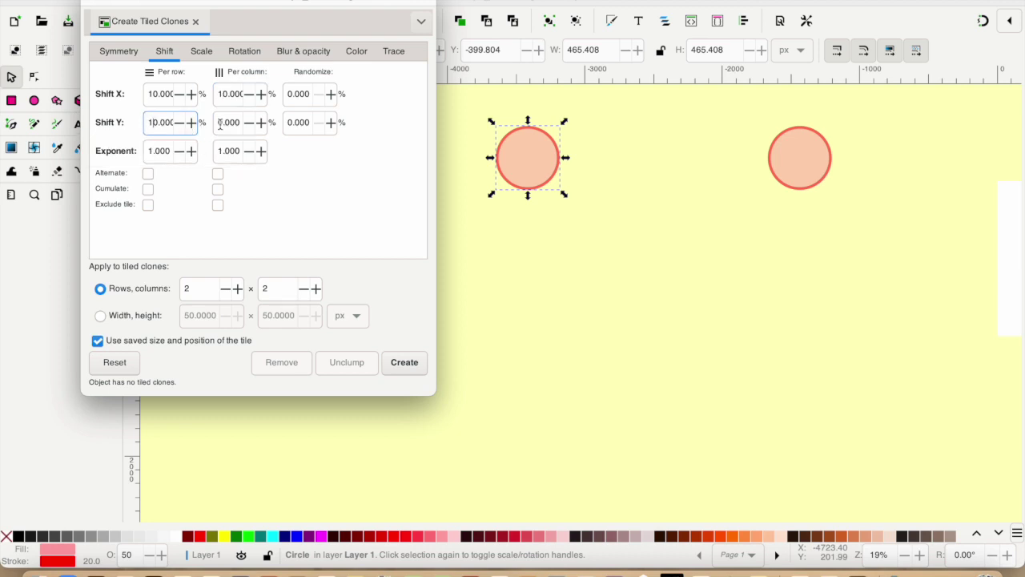
{"action": "left_click", "coordinate": [218, 122]}
{"action": "type", "text": "1"}
{"action": "left_click", "coordinate": [406, 363]}
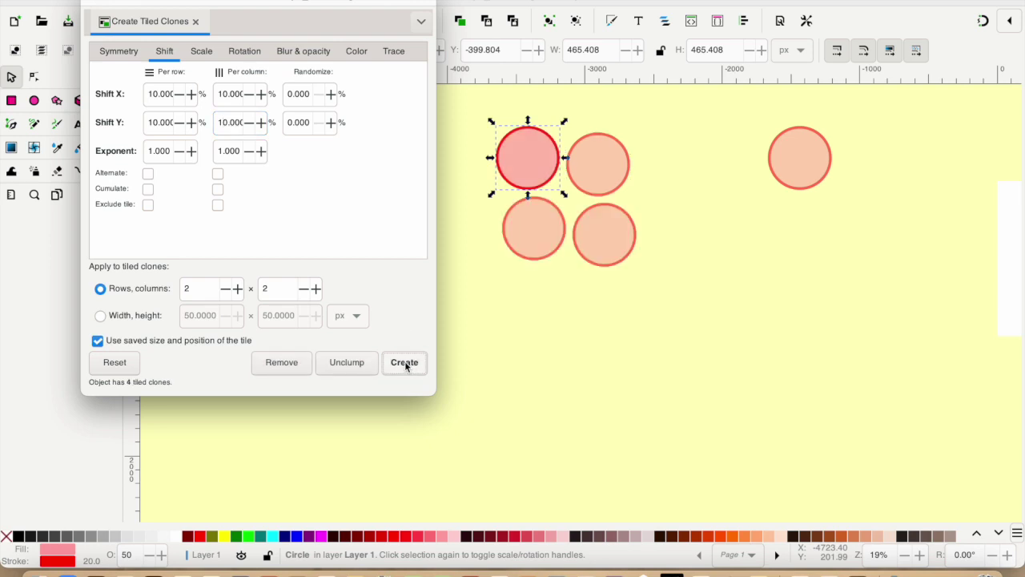
{"action": "left_click", "coordinate": [205, 51]}
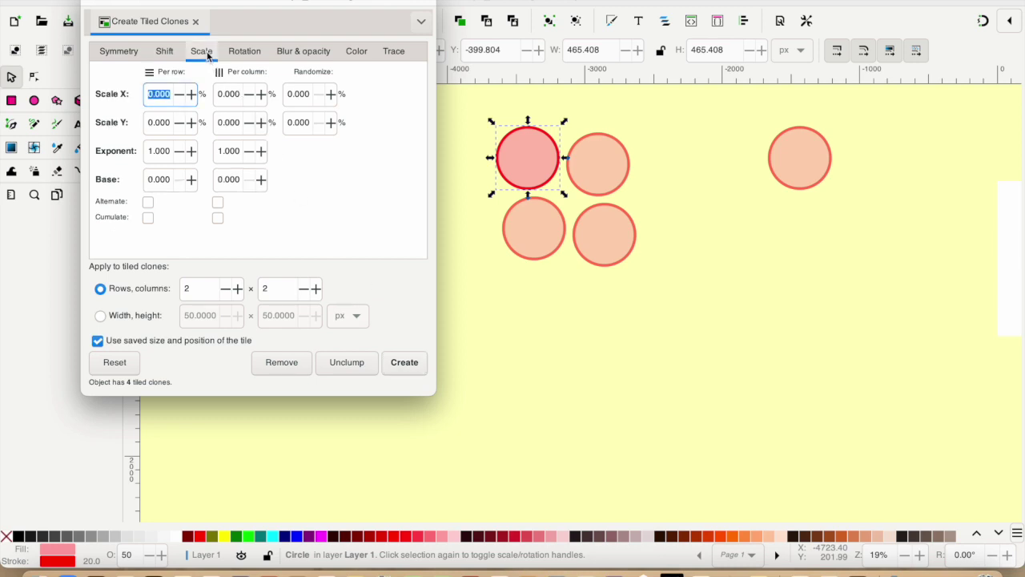
{"action": "left_click", "coordinate": [245, 53]}
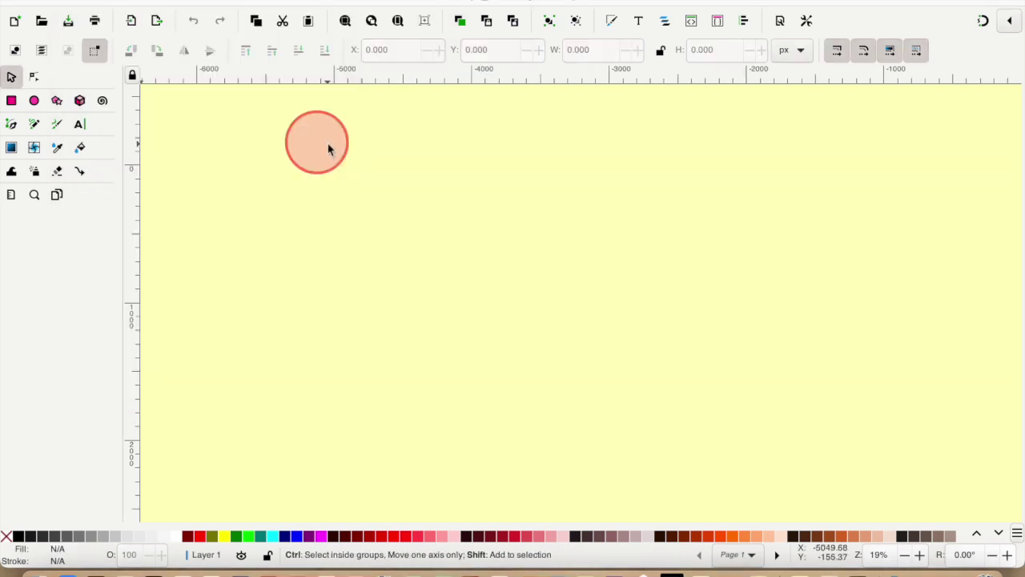
Step: Show the circle's attributes in the XML Editor, and delete the circle from the drawing
{"action": "left_click", "coordinate": [328, 149]}
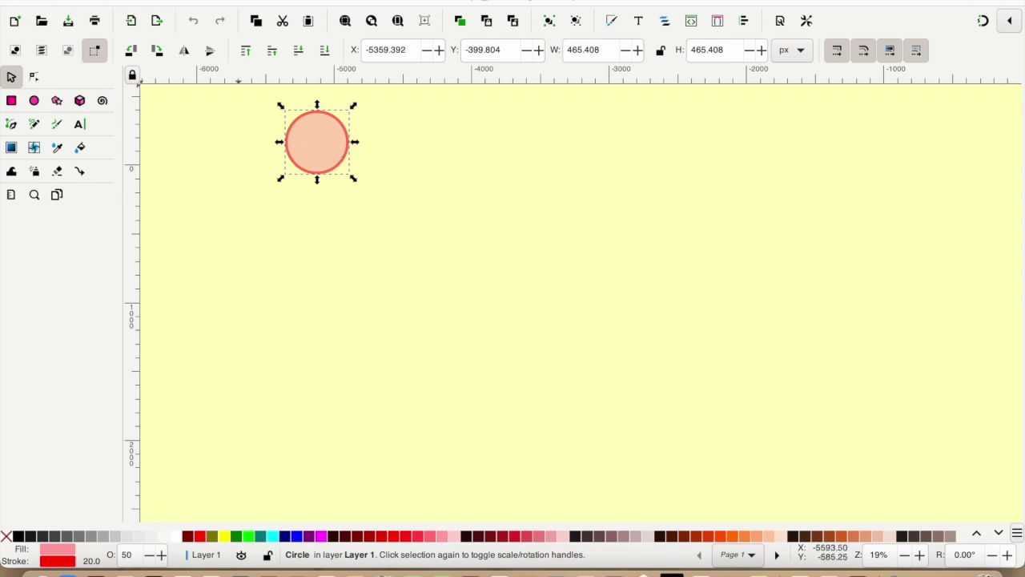
{"action": "left_click", "coordinate": [131, 0]}
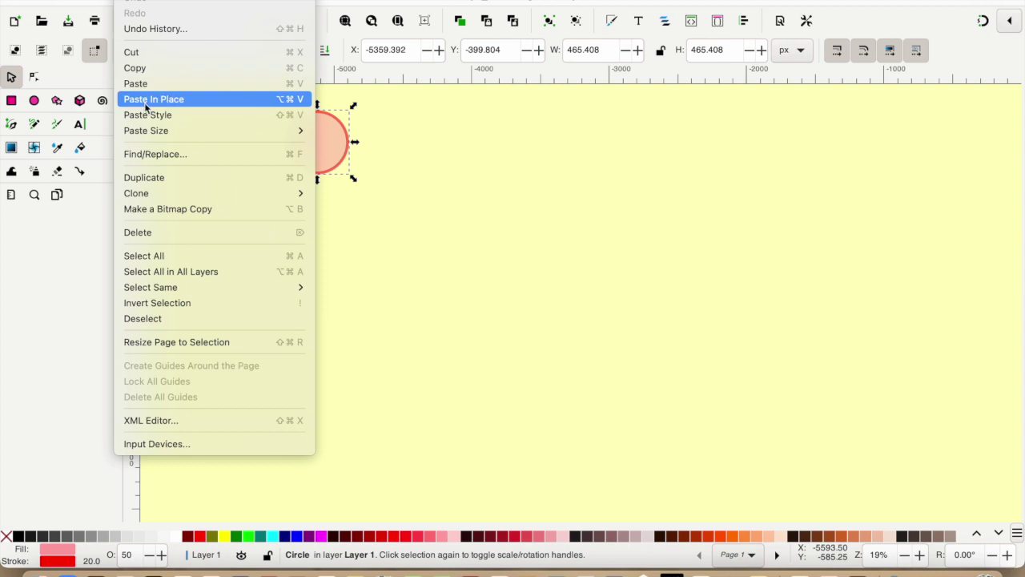
{"action": "left_click", "coordinate": [169, 420]}
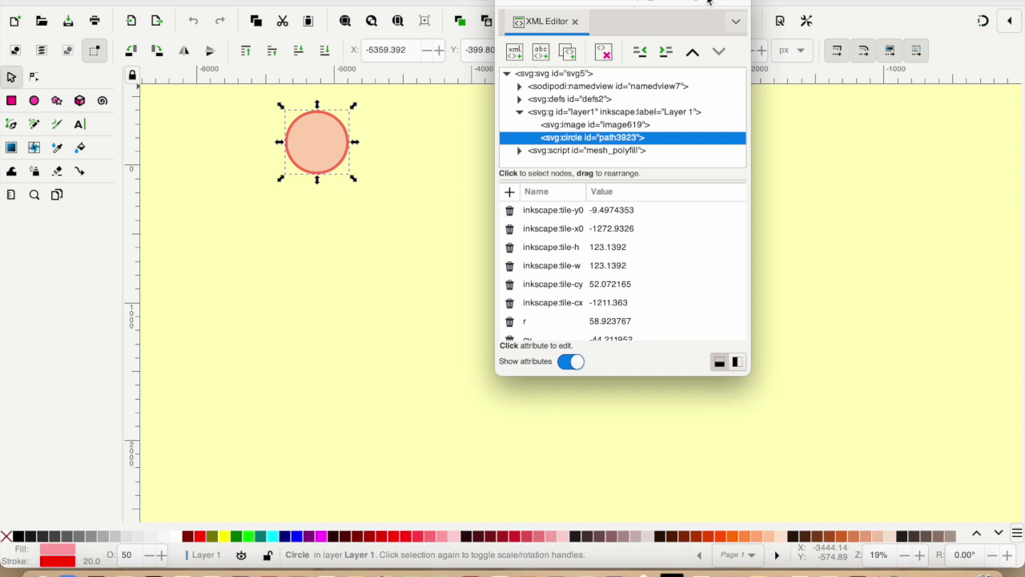
{"action": "key", "text": "Delete"}
{"action": "left_click", "coordinate": [511, 200]}
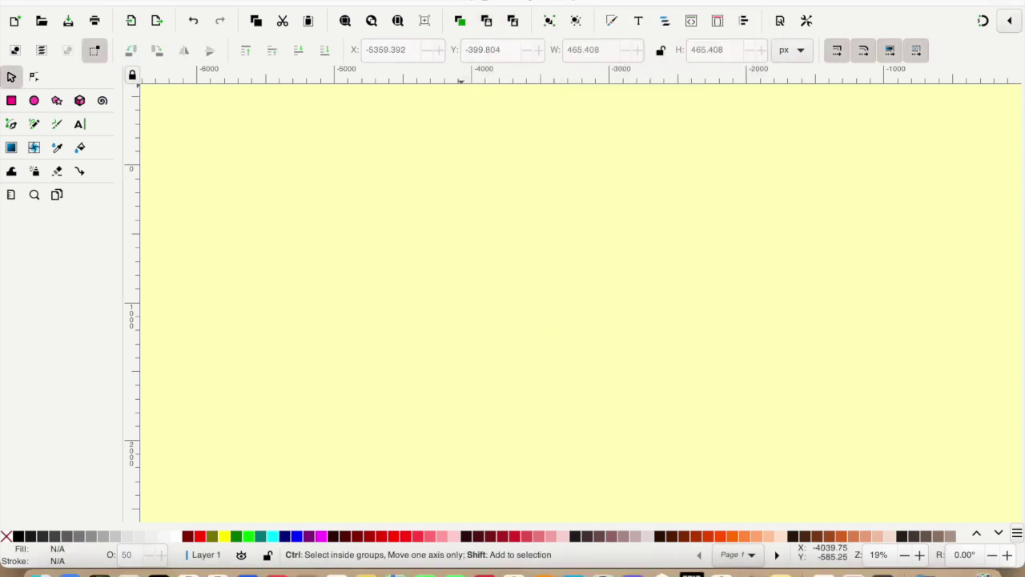
Step: Open the online Inkscape Manual in the browser and look through its table of contents and chapter subsections
{"action": "left_click", "coordinate": [453, 1]}
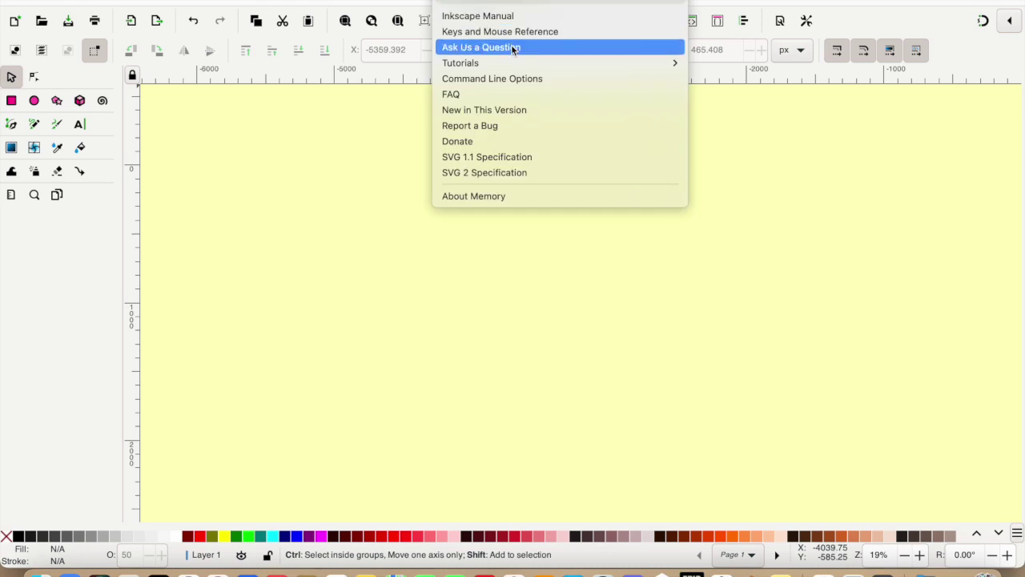
{"action": "mouse_move", "coordinate": [510, 62]}
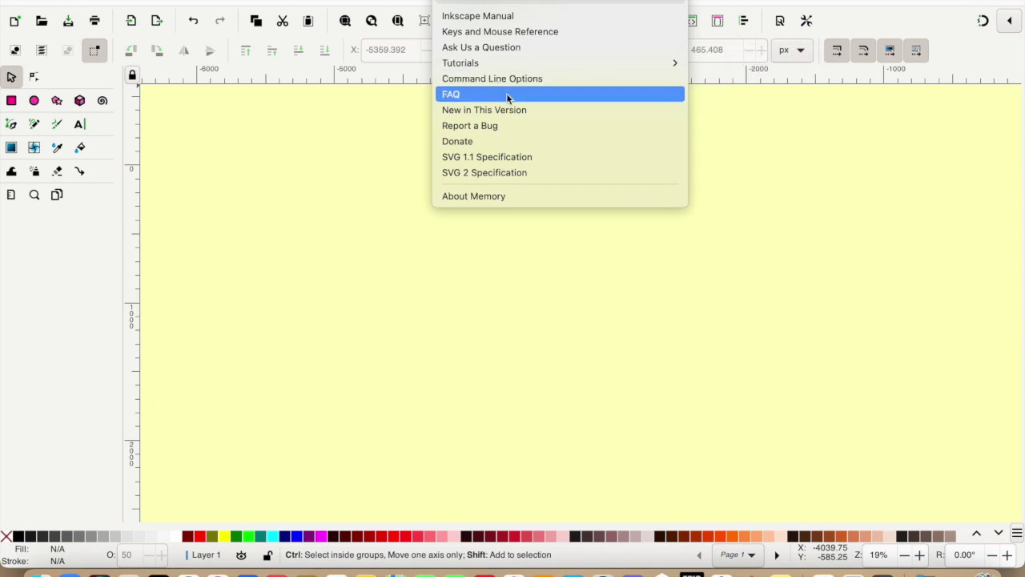
{"action": "left_click", "coordinate": [507, 16]}
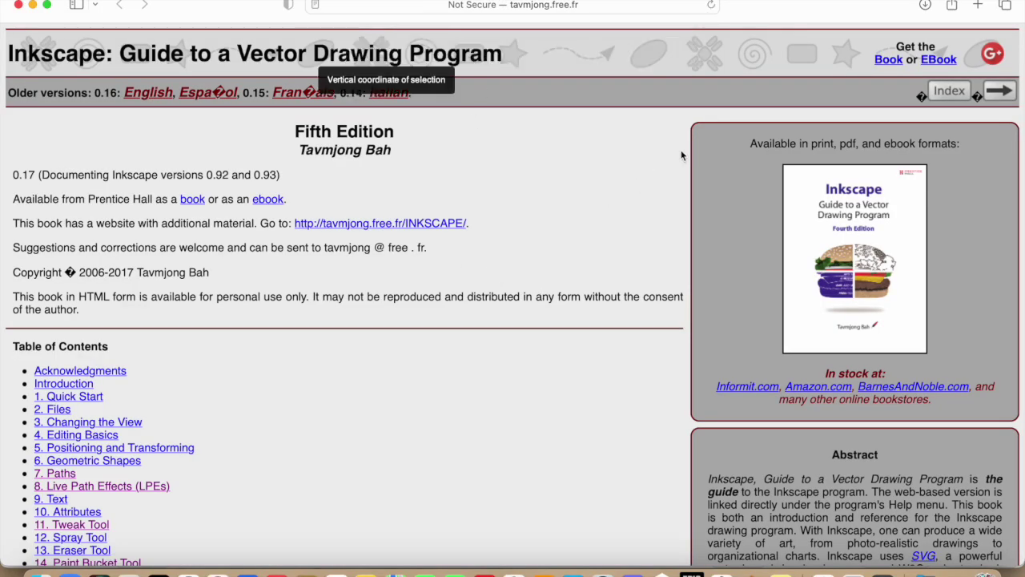
{"action": "scroll", "coordinate": [587, 344], "scroll_direction": "down", "scroll_amount": 5}
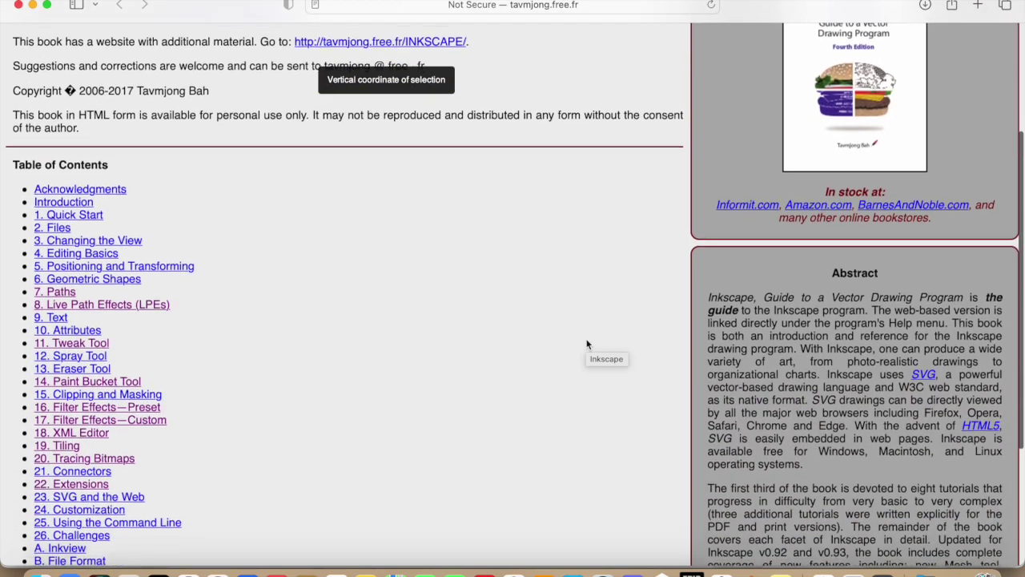
{"action": "scroll", "coordinate": [587, 344], "scroll_direction": "down", "scroll_amount": 5}
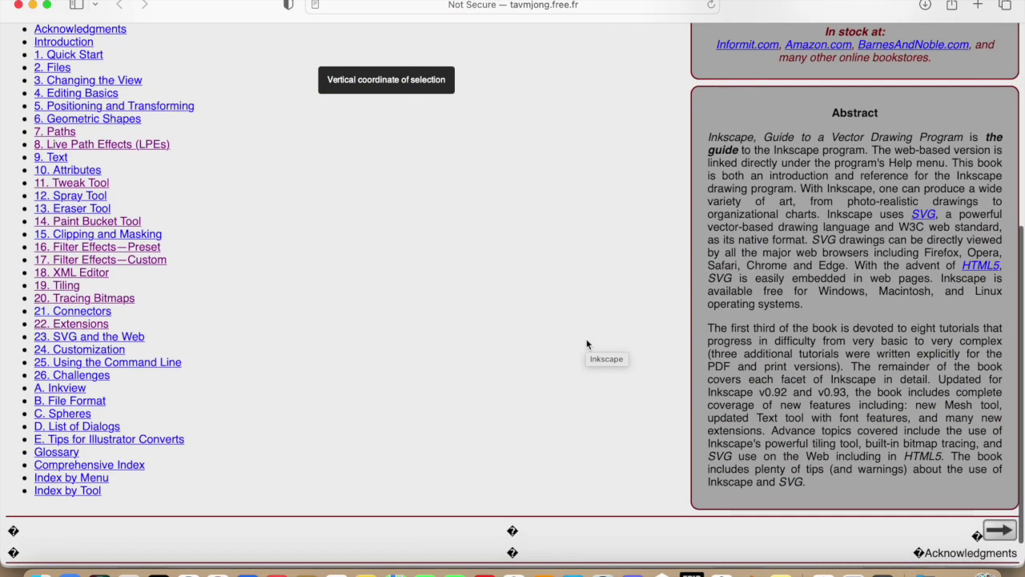
{"action": "scroll", "coordinate": [586, 344], "scroll_direction": "up", "scroll_amount": 10}
{"action": "mouse_move", "coordinate": [248, 473]}
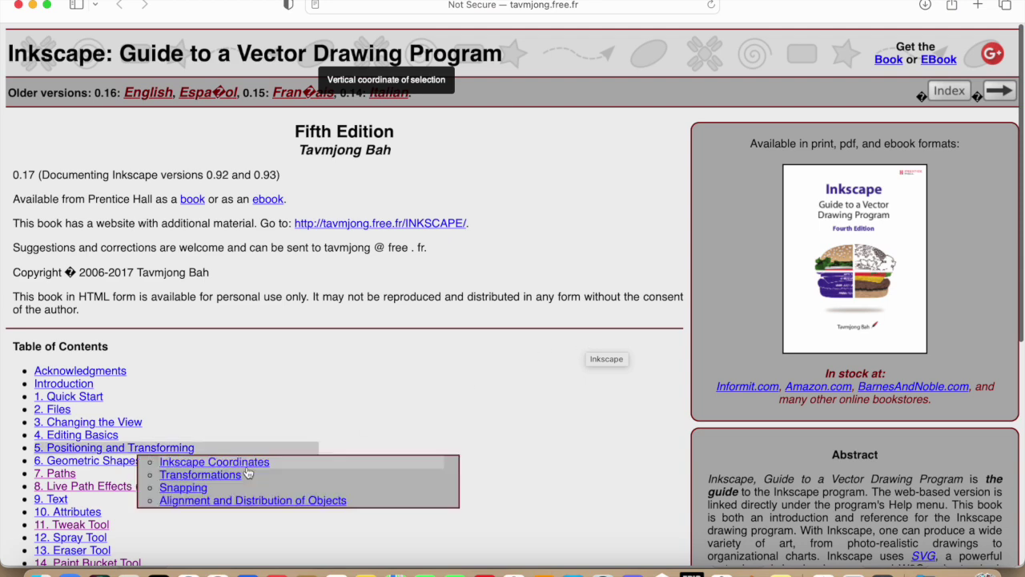
{"action": "mouse_move", "coordinate": [169, 413]}
{"action": "mouse_move", "coordinate": [70, 475]}
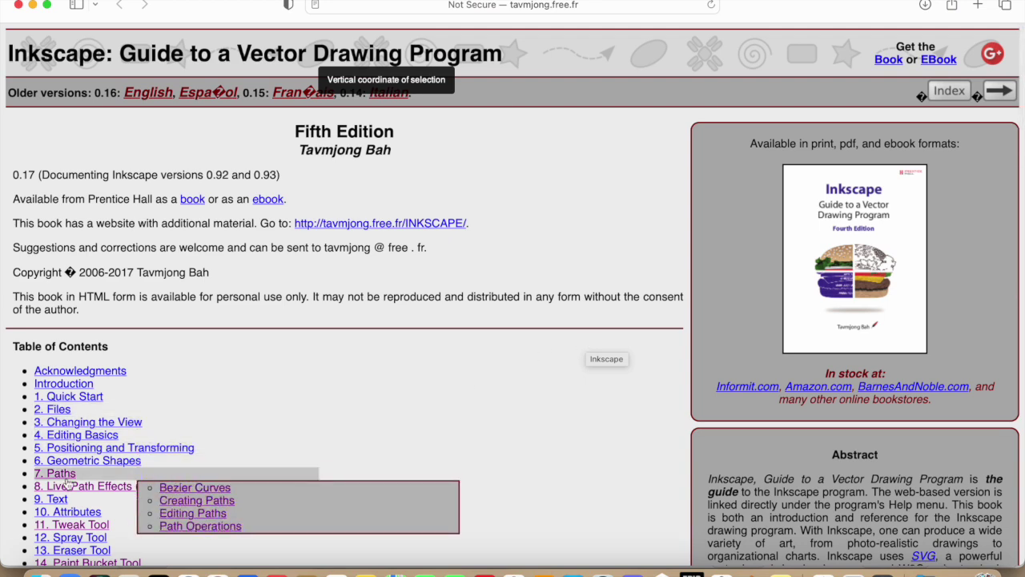
Step: Open the manual's Chapter 6, Geometric Shapes, and skim its explanation of the shape tools and current style
{"action": "left_click", "coordinate": [85, 462]}
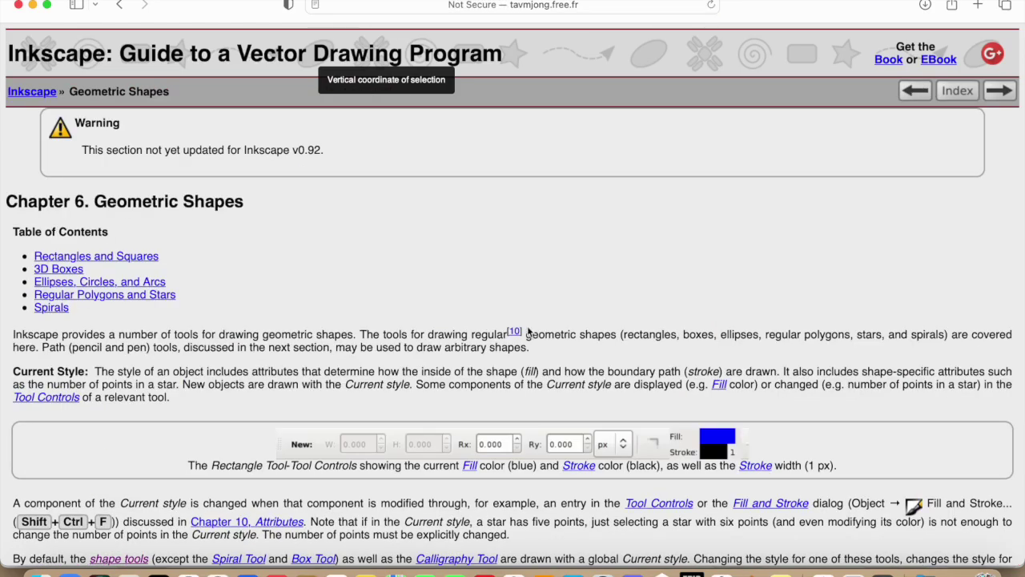
{"action": "scroll", "coordinate": [527, 325], "scroll_direction": "down", "scroll_amount": 5}
{"action": "scroll", "coordinate": [527, 326], "scroll_direction": "down", "scroll_amount": 4}
{"action": "scroll", "coordinate": [527, 325], "scroll_direction": "up", "scroll_amount": 5}
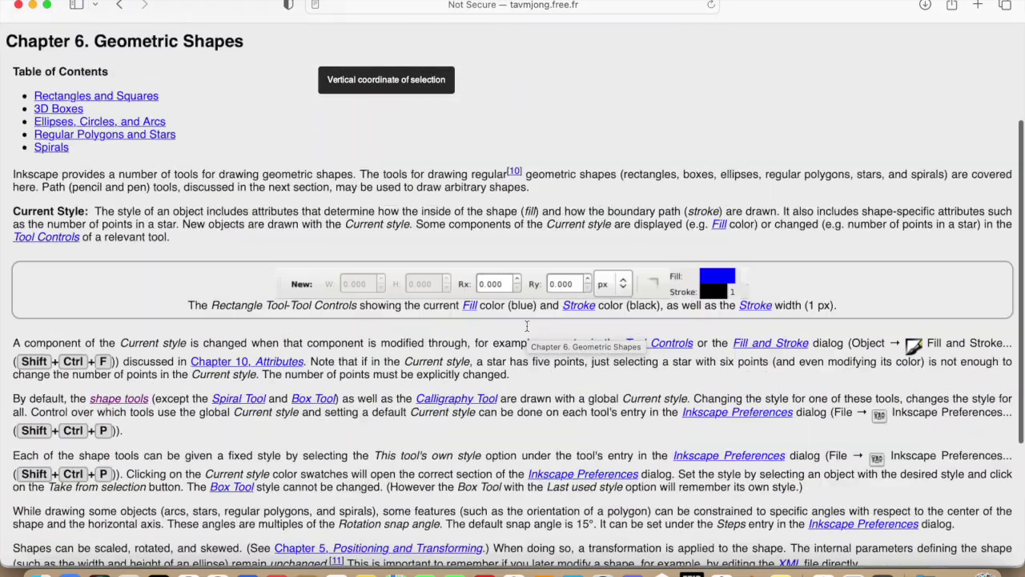